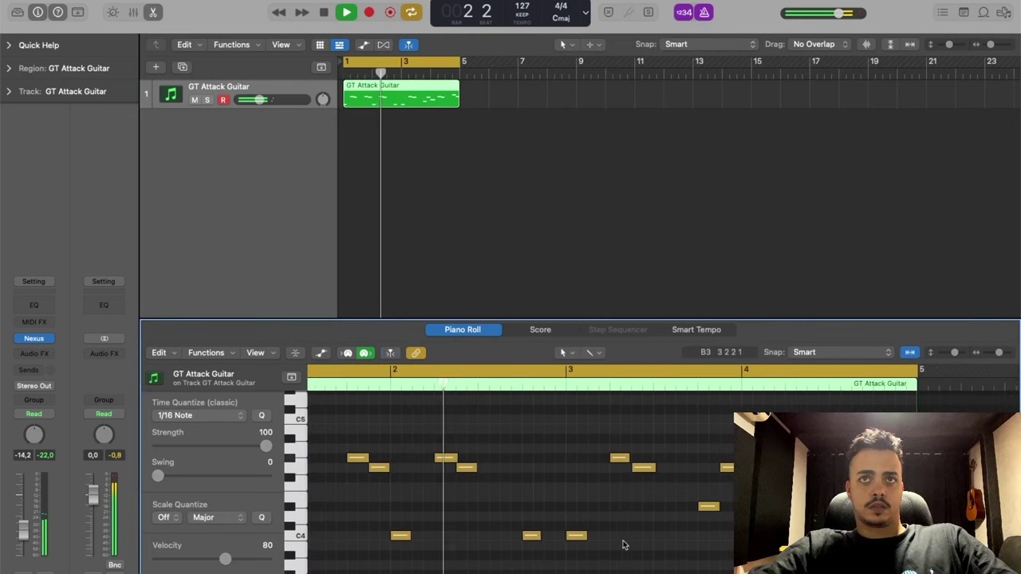
# Refine note pitches in the GT Attack Guitar melody, including lowering the G#4 note in bar 4, while auditioning the loop.
pyautogui.press('space')
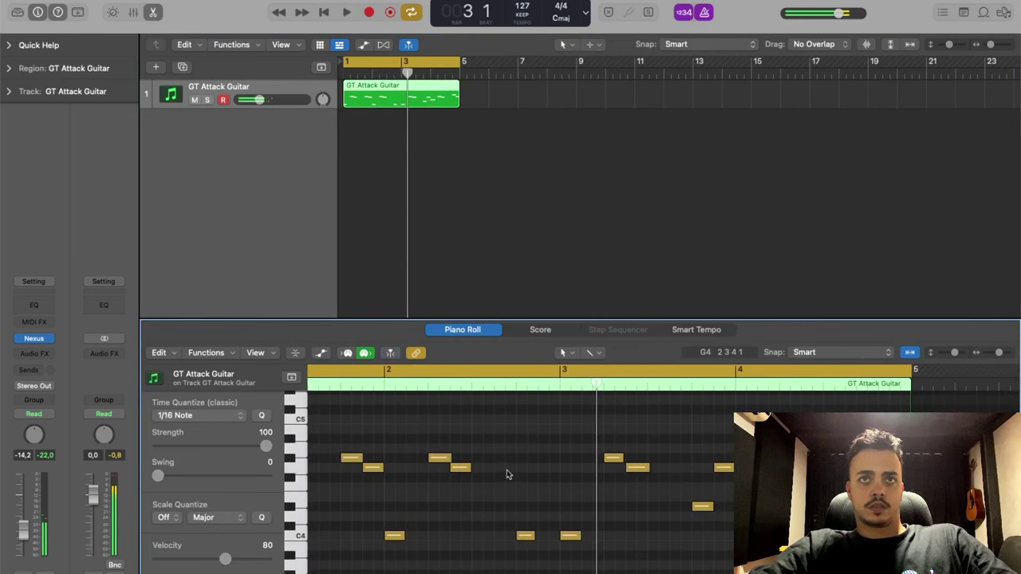
pyautogui.moveTo(429, 433); pyautogui.dragTo(531, 459)
pyautogui.click(530, 461)
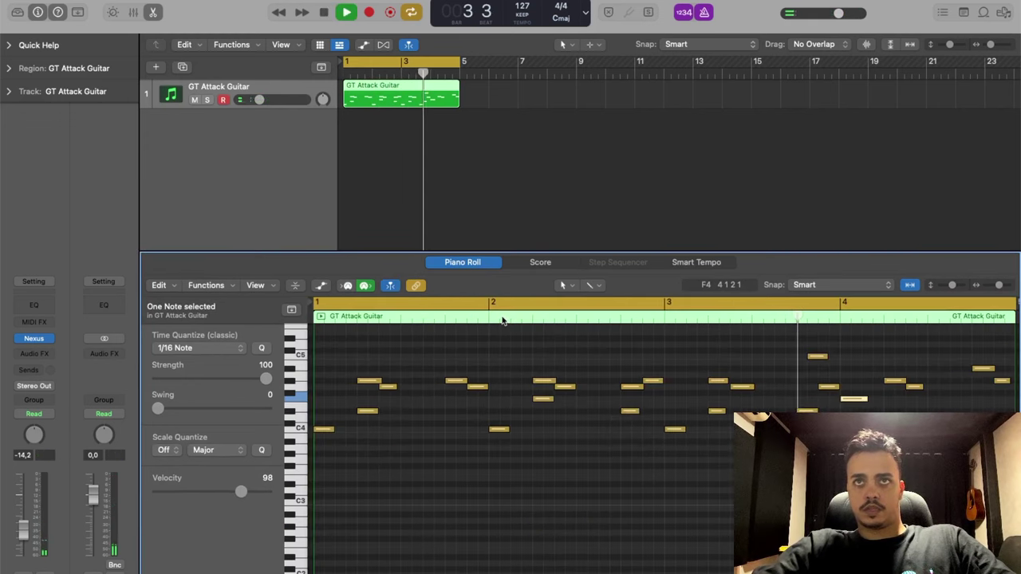
pyautogui.press('space')
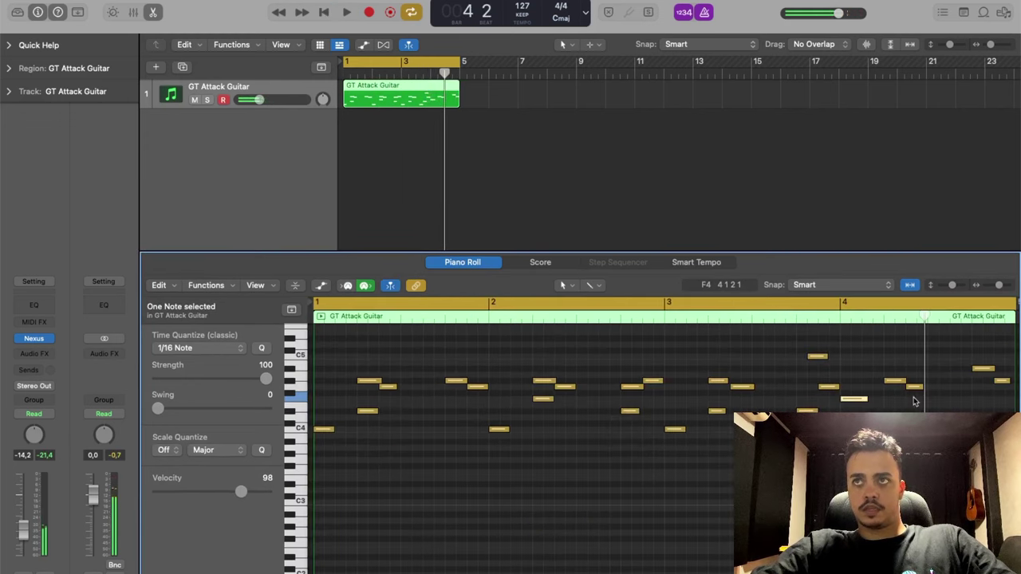
pyautogui.click(960, 382)
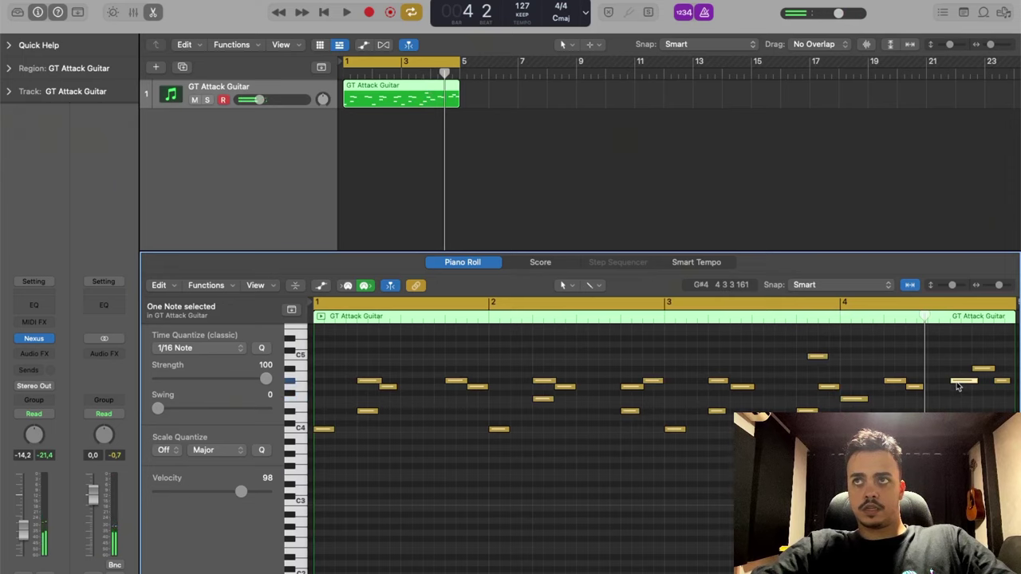
pyautogui.moveTo(957, 386); pyautogui.dragTo(959, 404)
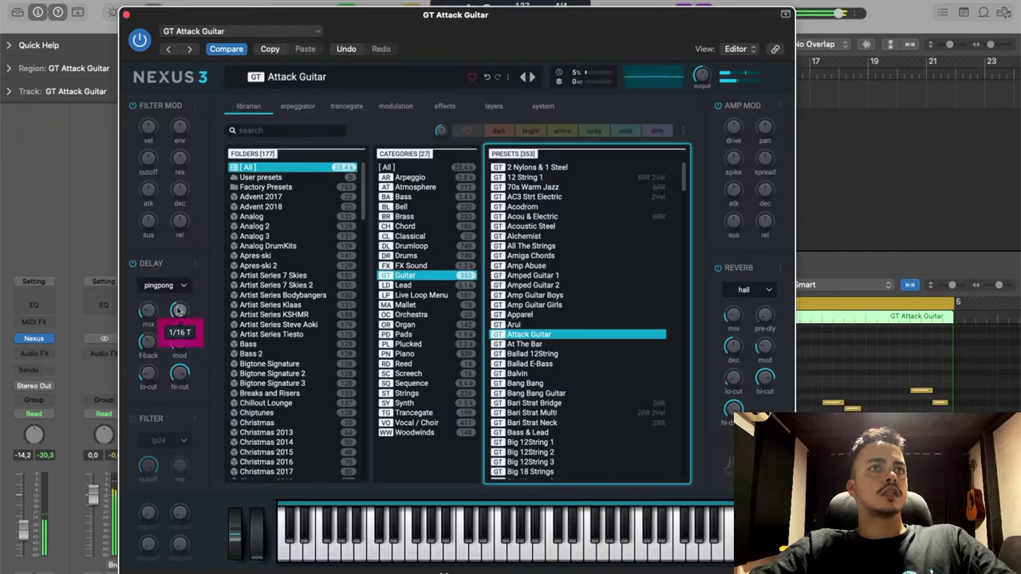
# Set the guitar's pingpong delay time to 1/4 and adjust the delay's mix and low cut.
pyautogui.click(181, 286)
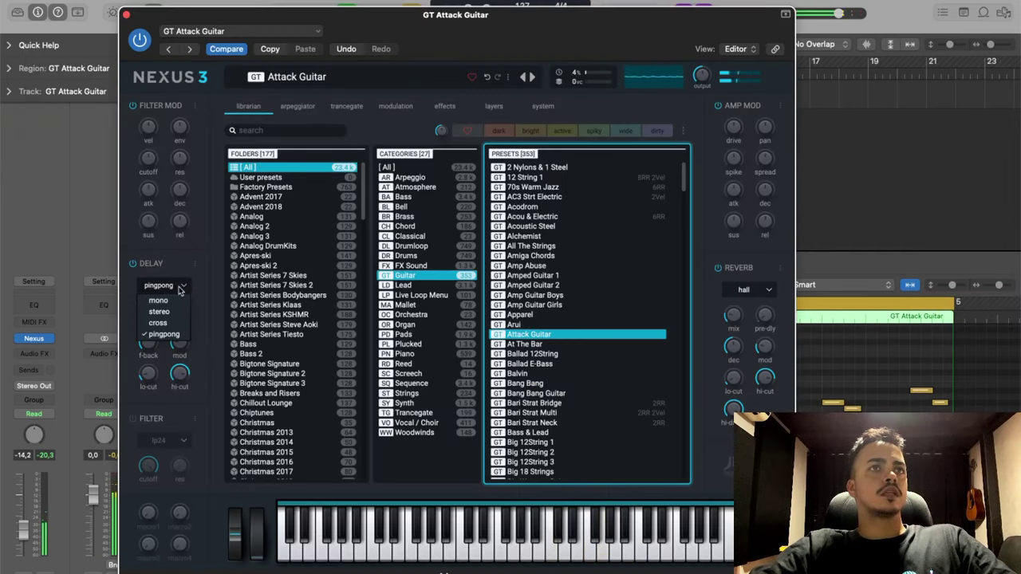
pyautogui.click(181, 287)
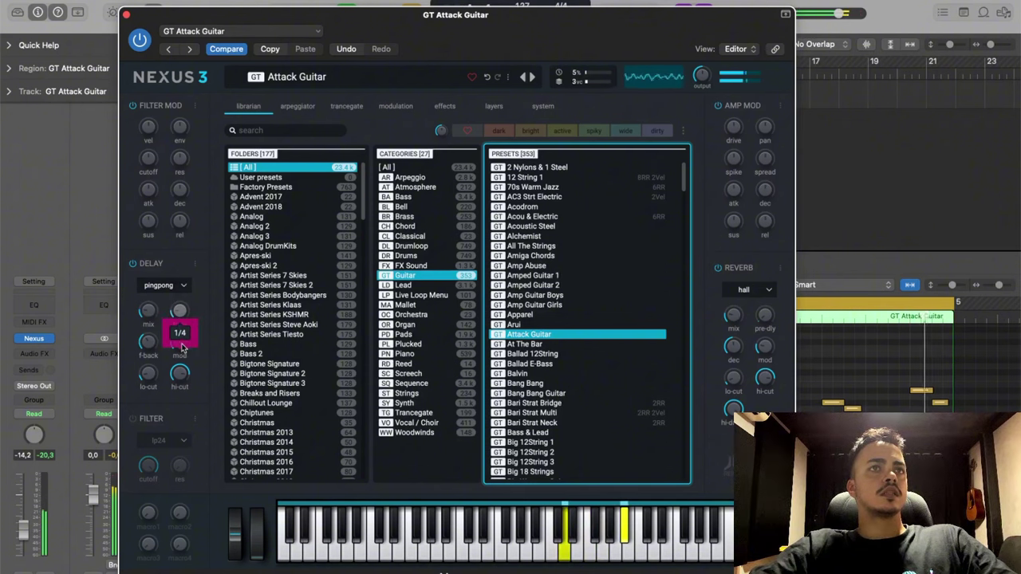
pyautogui.moveTo(151, 320); pyautogui.dragTo(149, 307)
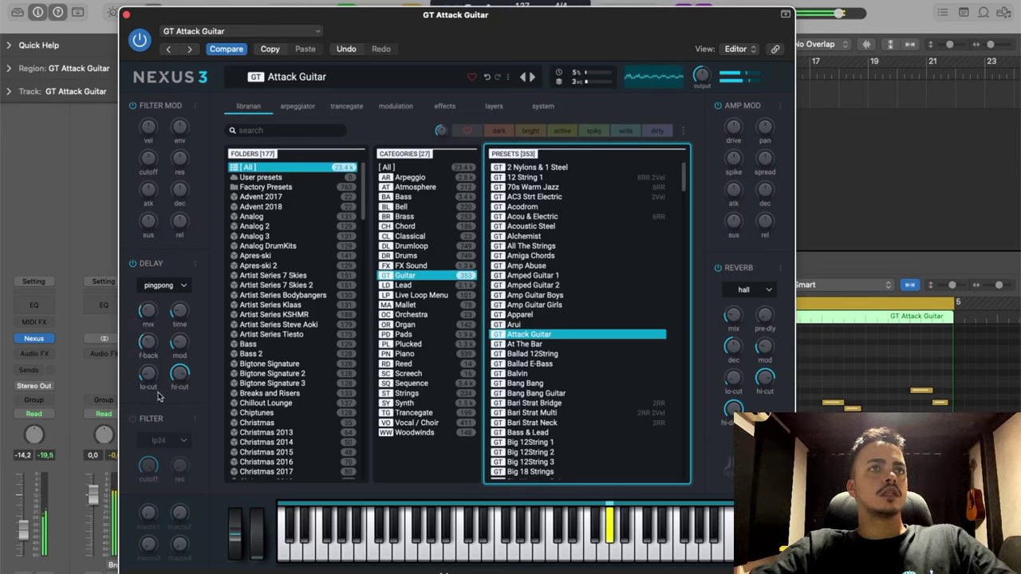
pyautogui.moveTo(151, 354); pyautogui.dragTo(149, 373)
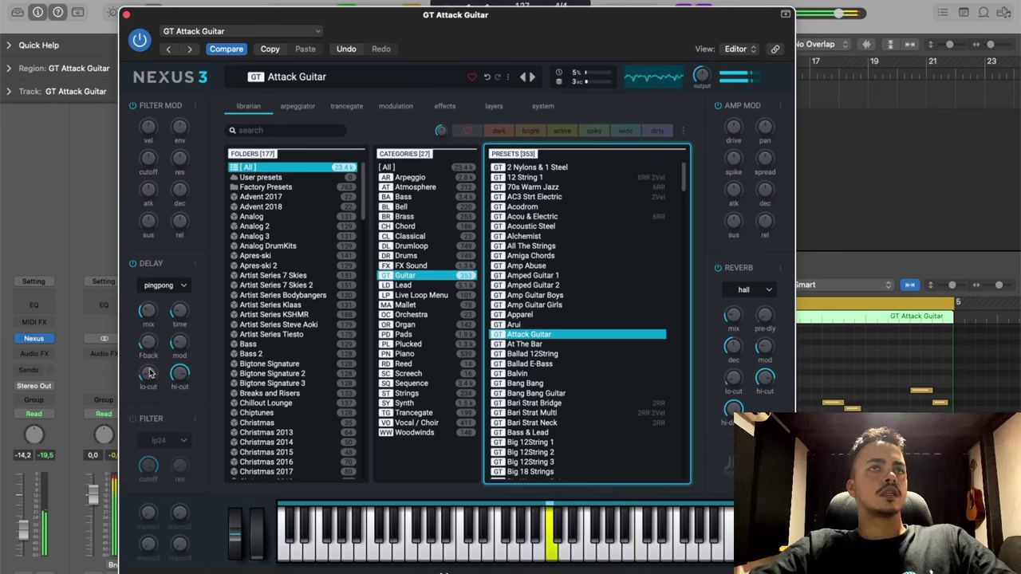
# Adjust the guitar's hall reverb mix and high cut, and enable its lp24 filter with an adjusted cutoff.
pyautogui.click(732, 317)
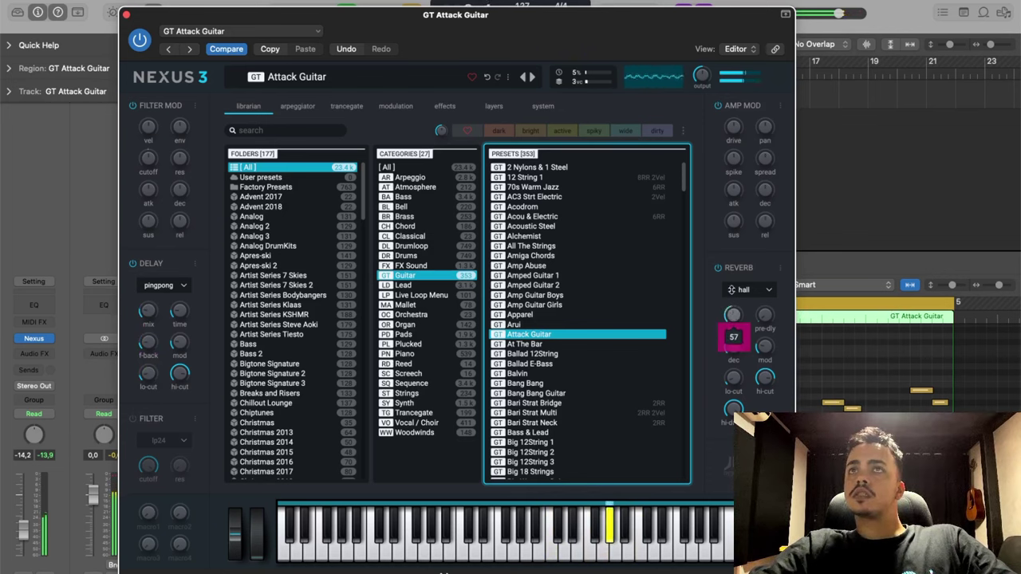
pyautogui.moveTo(730, 312); pyautogui.dragTo(772, 316)
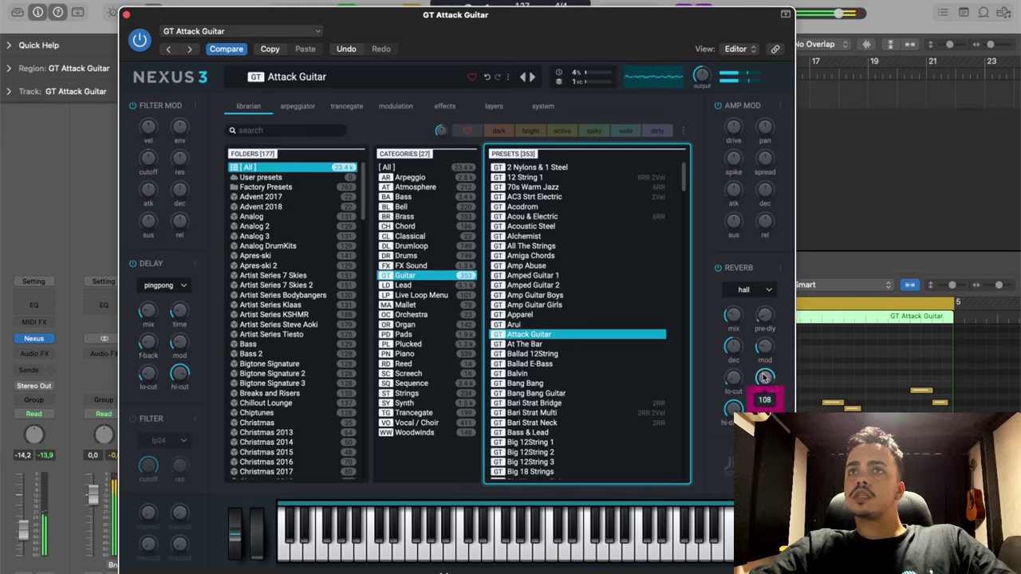
pyautogui.moveTo(765, 377); pyautogui.dragTo(764, 400)
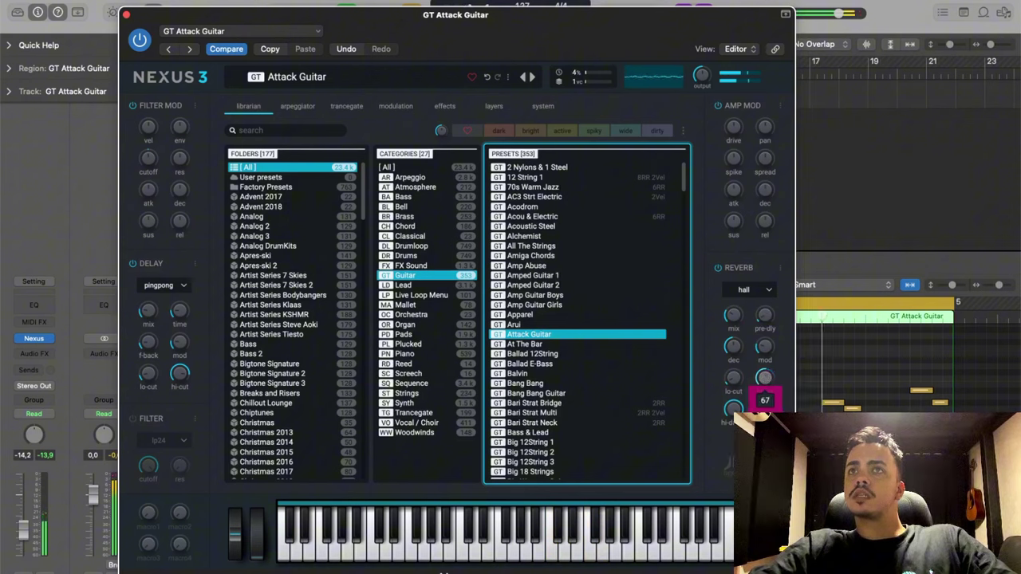
pyautogui.click(132, 418)
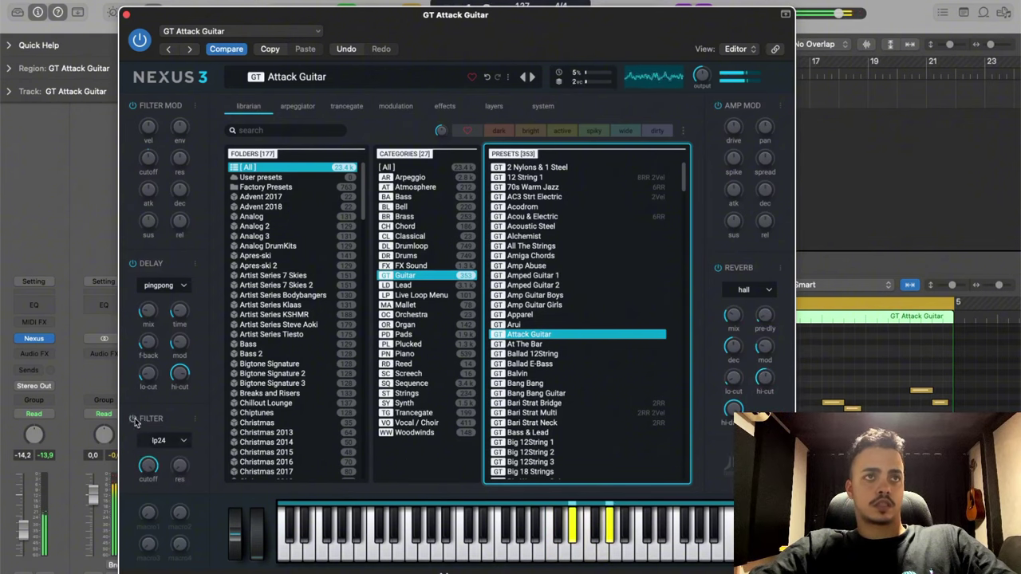
pyautogui.moveTo(147, 466); pyautogui.dragTo(150, 532)
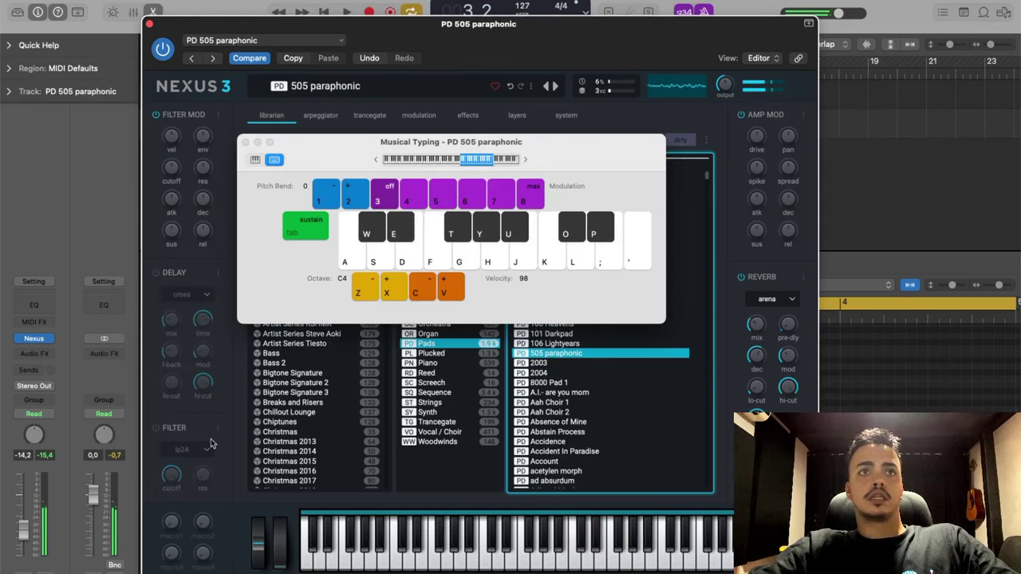
# Enable the lp24 filter on the 505 paraphonic pad, lower its cutoff, and record a four-bar chord part.
pyautogui.click(158, 429)
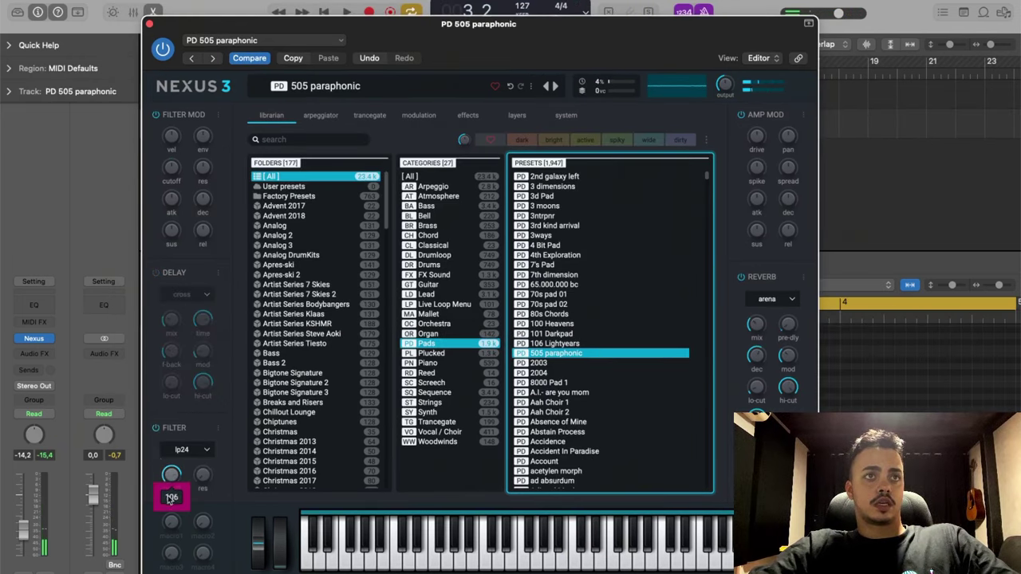
pyautogui.moveTo(169, 532); pyautogui.dragTo(169, 537)
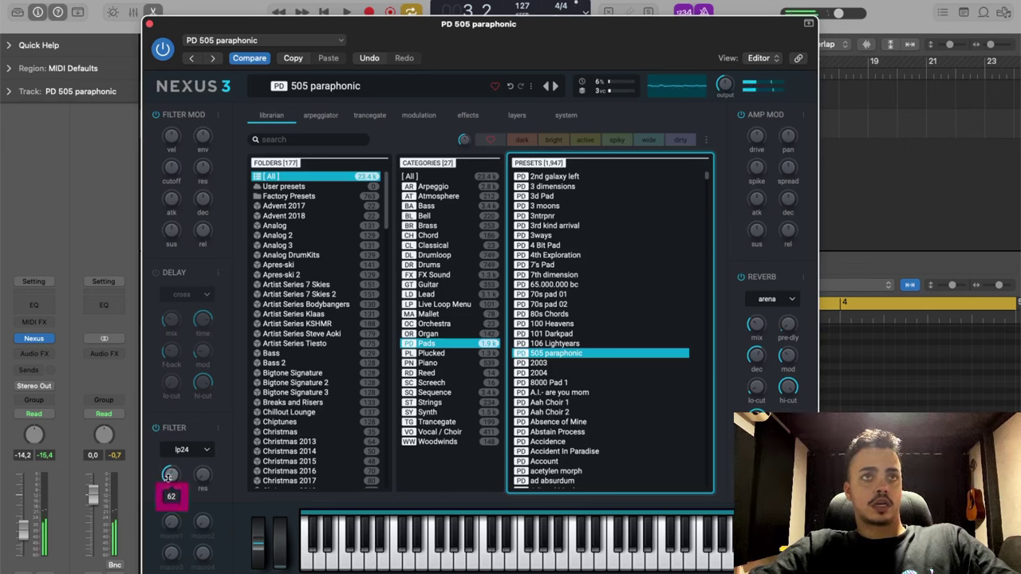
pyautogui.moveTo(168, 500); pyautogui.dragTo(169, 498)
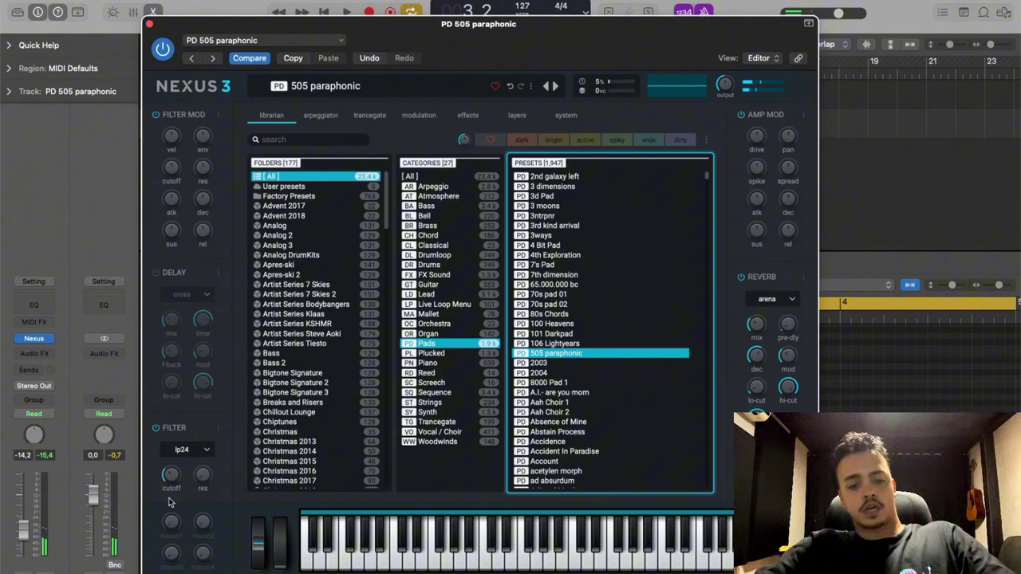
pyautogui.press('r')
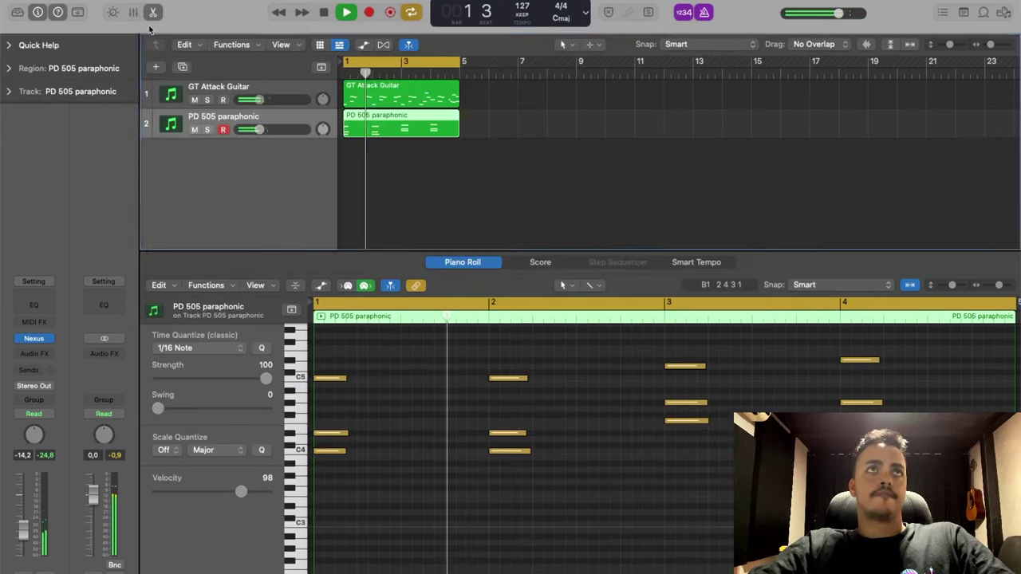
# Raise the first note of bar 3 in the GT Attack Guitar region to F4 and play back the loop.
pyautogui.click(149, 24)
pyautogui.click(401, 106)
pyautogui.press('space')
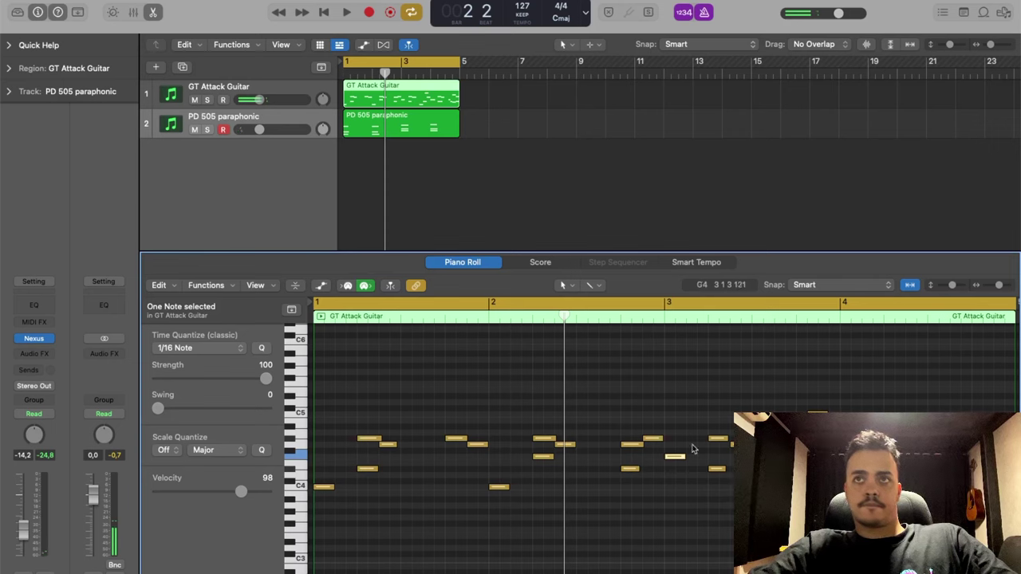
pyautogui.press('space')
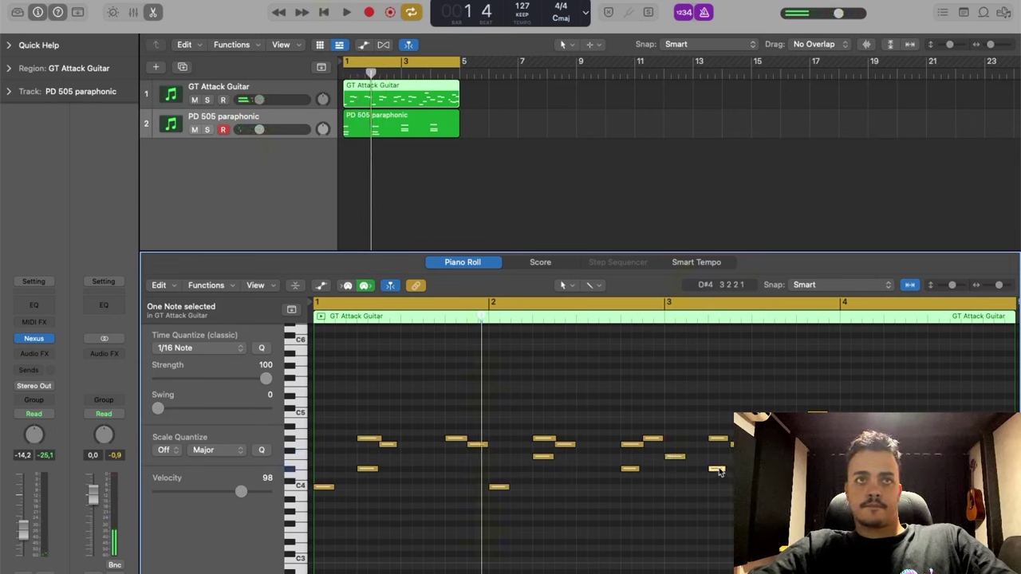
# Raise the guitar's D#4 note on beat 2 of bar 3 to C5 and replay the loop with the pad.
pyautogui.hotkey('alt', 'Up')
pyautogui.hotkey('alt', 'Up')
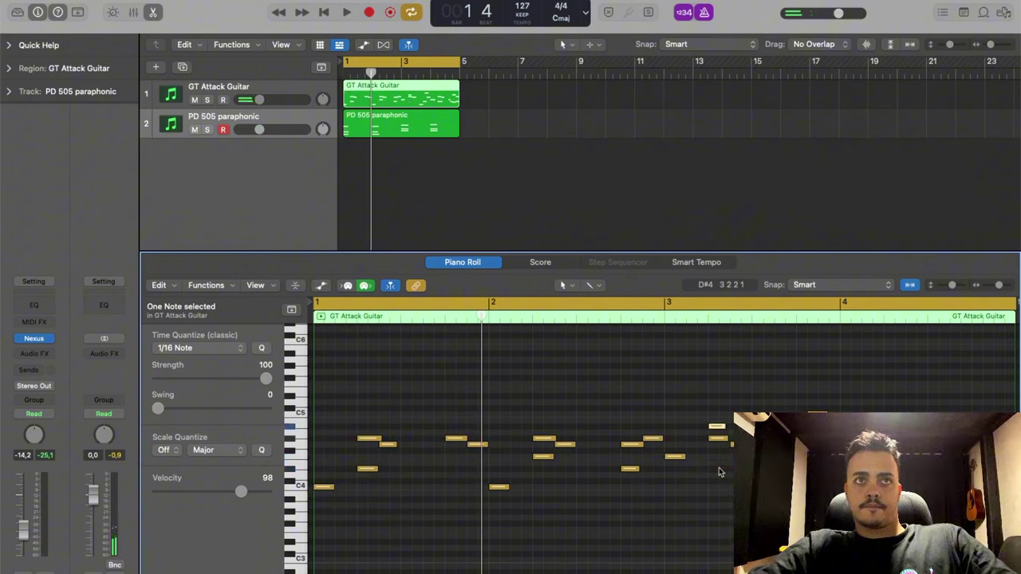
pyautogui.hotkey('alt', 'Down')
pyautogui.hotkey('alt', 'Down')
pyautogui.hotkey('alt', 'Up')
pyautogui.hotkey('alt', 'Up')
pyautogui.hotkey('alt', 'Up')
pyautogui.hotkey('alt', 'Up')
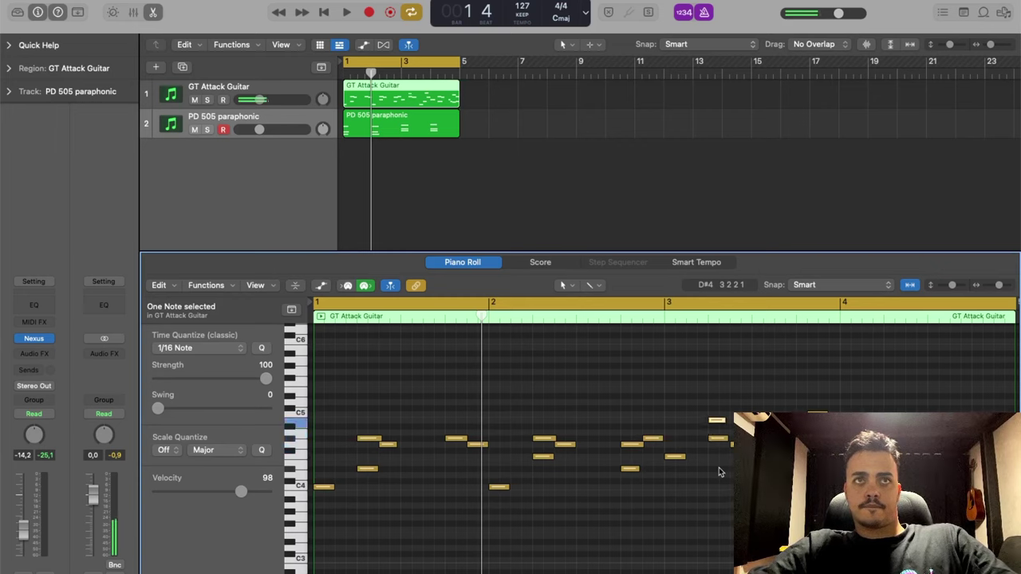
pyautogui.doubleClick(630, 315)
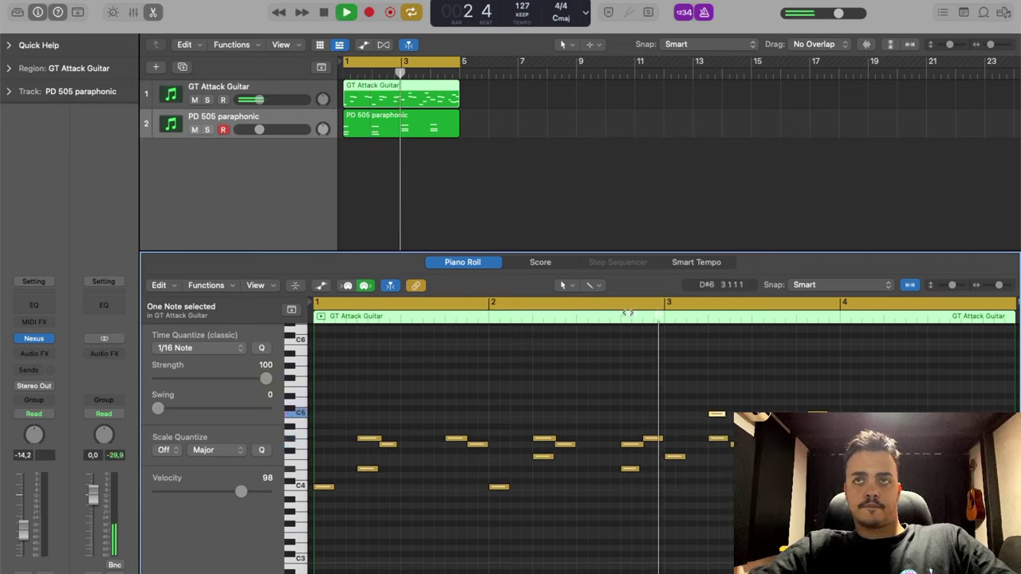
pyautogui.press('space')
pyautogui.press('space')
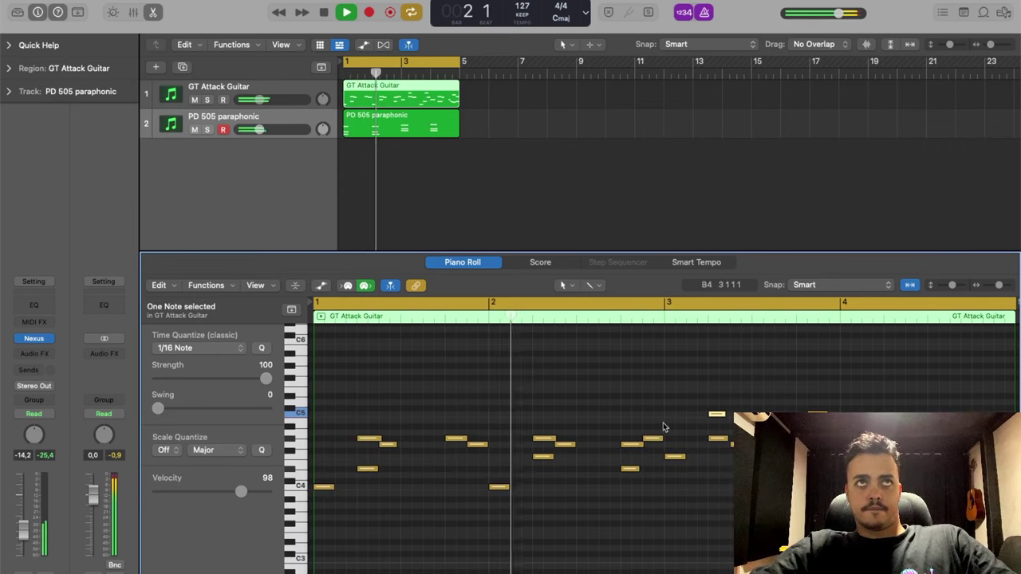
# Open the pad track's Nexus instrument and readjust its filter cutoff during playback.
pyautogui.click(34, 338)
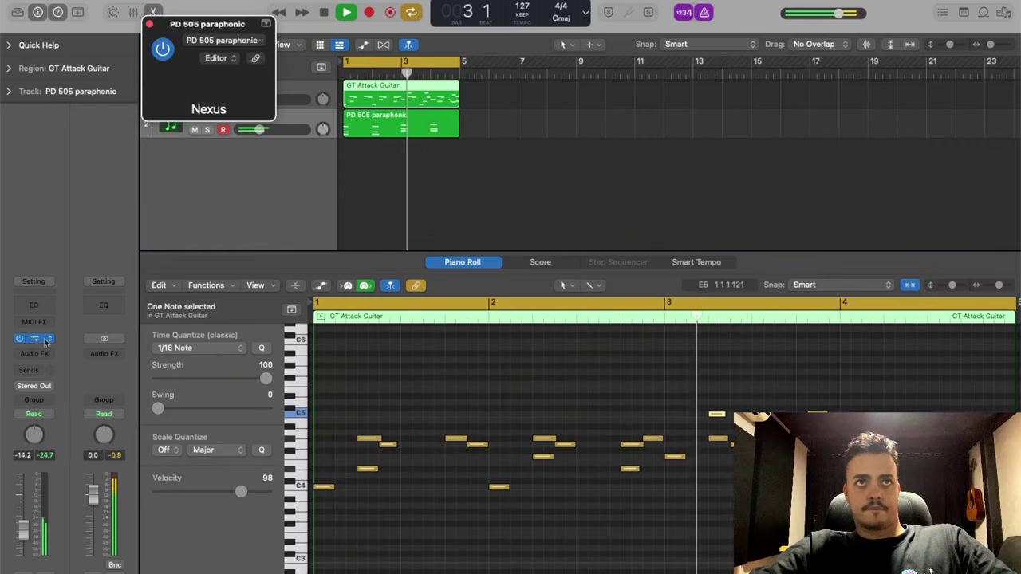
pyautogui.click(169, 474)
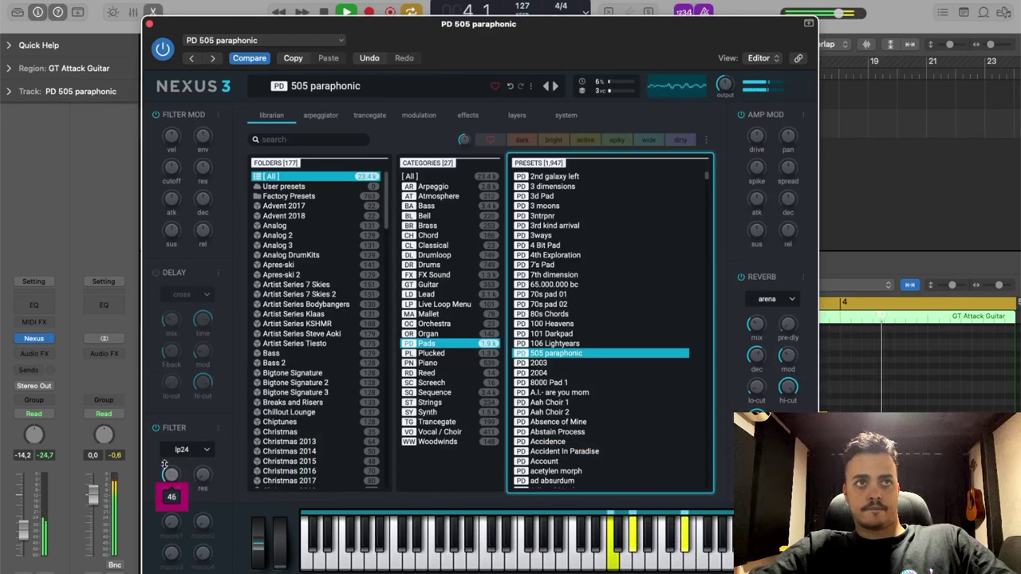
pyautogui.moveTo(168, 464); pyautogui.dragTo(169, 475)
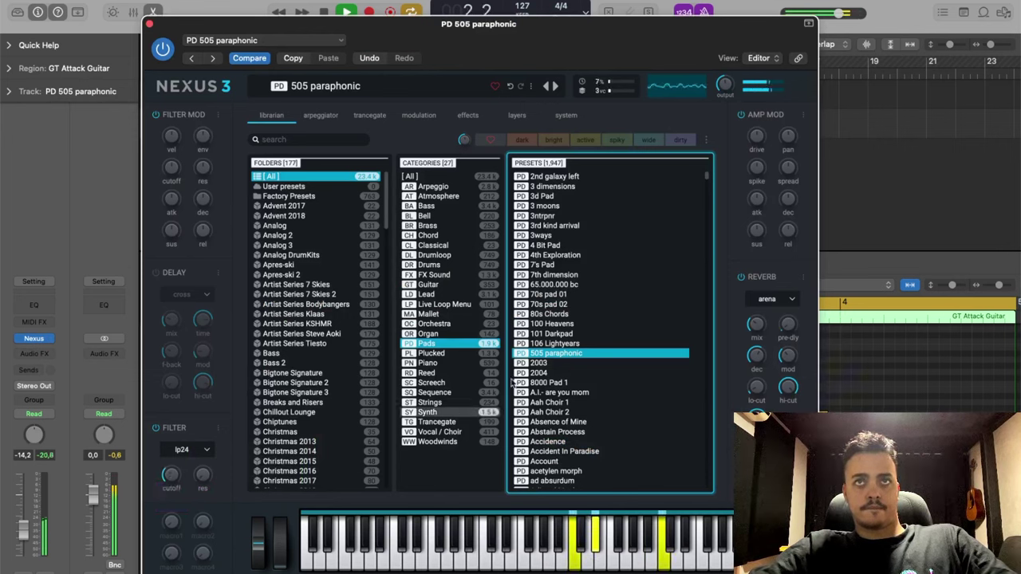
# Try the pad presets 2003, 2004 and 8000 Pad 1 in place of 505 paraphonic.
pyautogui.click(547, 363)
pyautogui.click(549, 373)
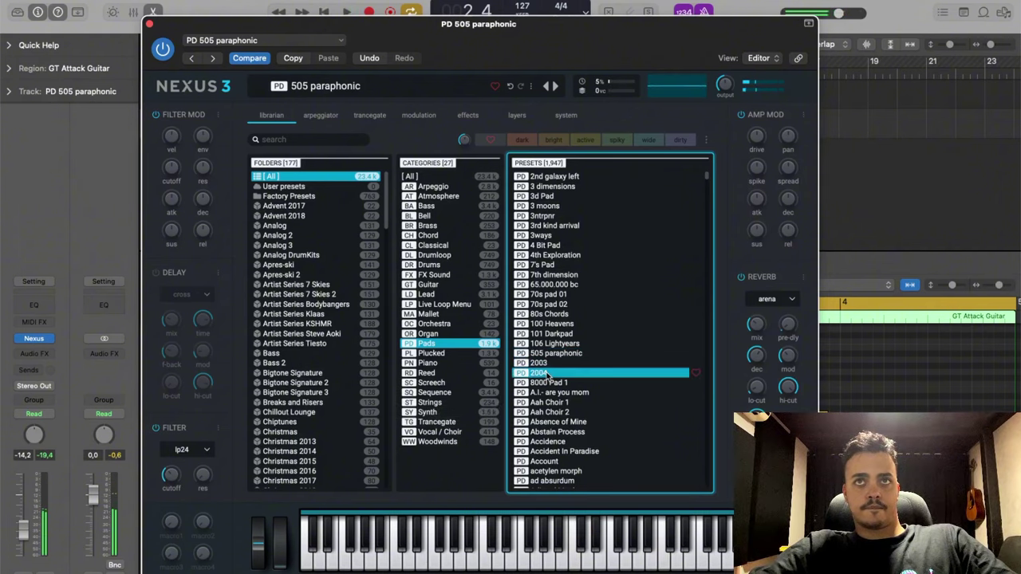
pyautogui.click(551, 384)
# Replace the guitar track's sound with the Plucked preset Alive and transpose all notes in its region down one octave.
pyautogui.click(552, 336)
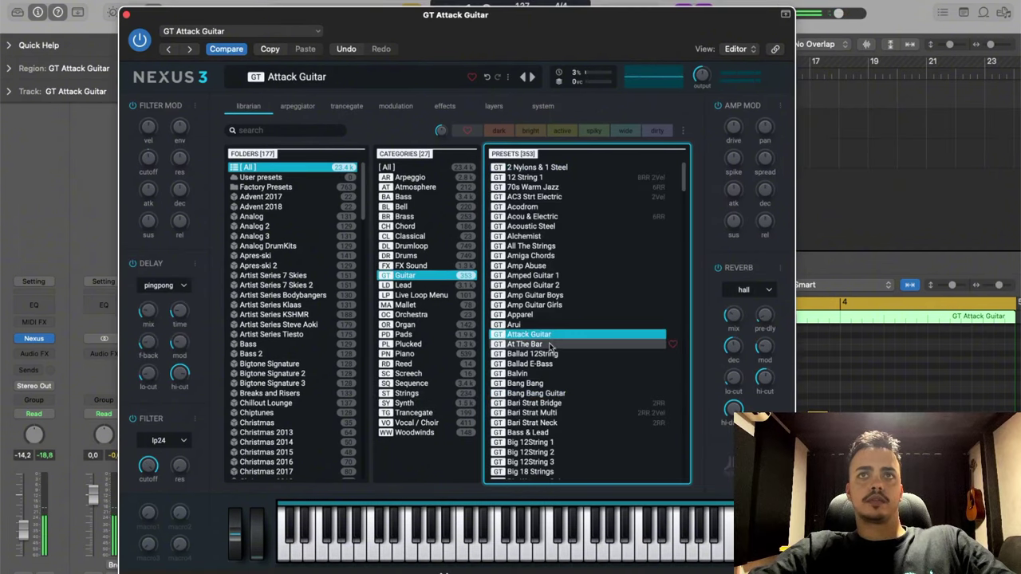
pyautogui.click(545, 345)
pyautogui.press('Up')
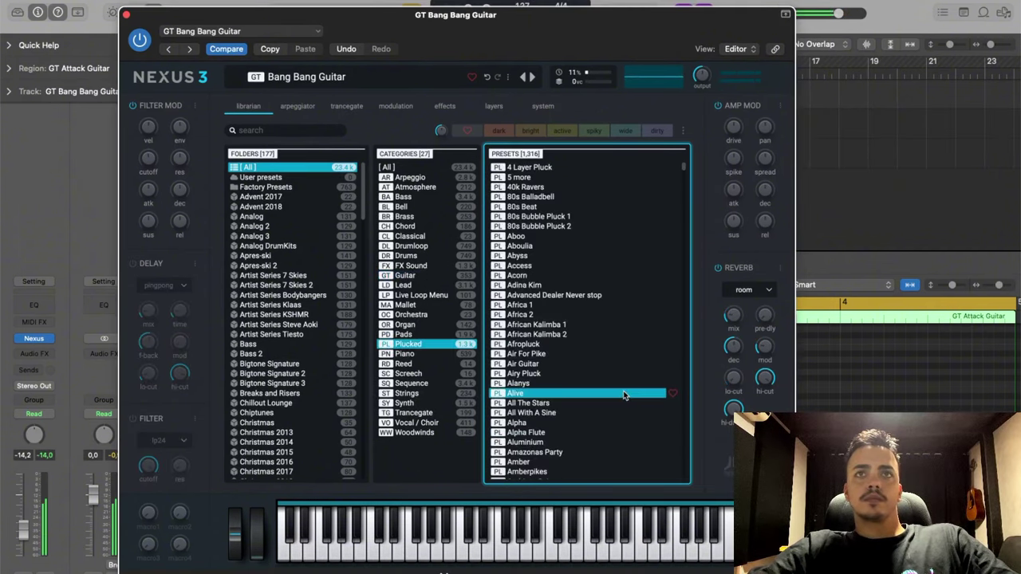
pyautogui.click(598, 396)
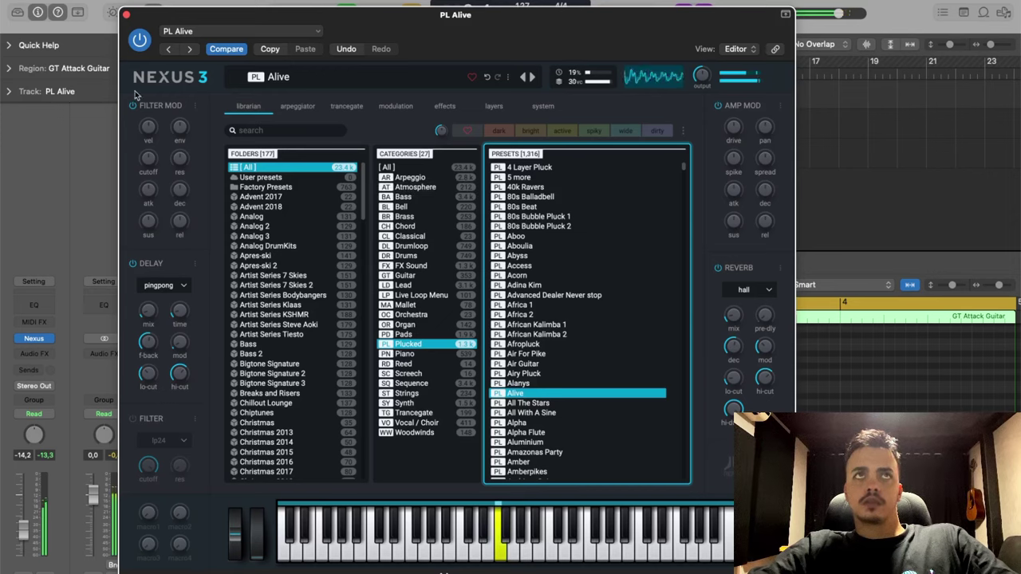
pyautogui.click(126, 15)
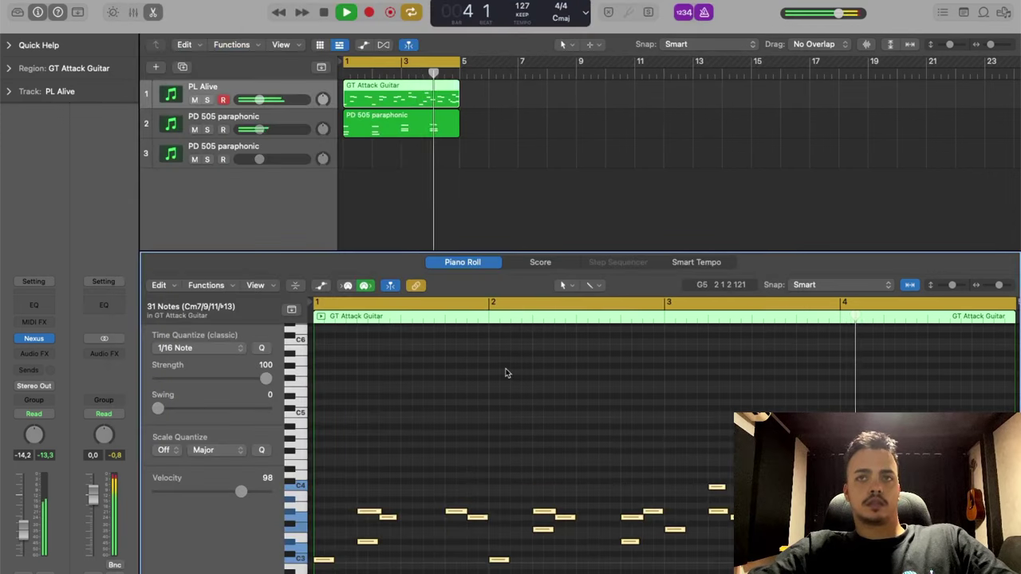
# Enable the filter on the Alive pluck and lower its cutoff.
pyautogui.press('v')
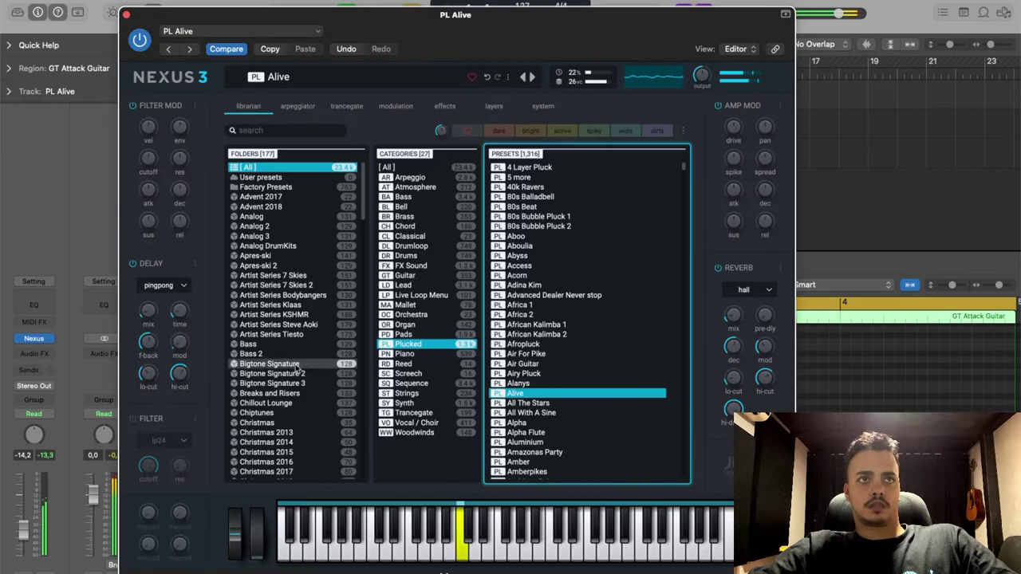
pyautogui.click(132, 418)
pyautogui.moveTo(149, 466); pyautogui.dragTo(150, 525)
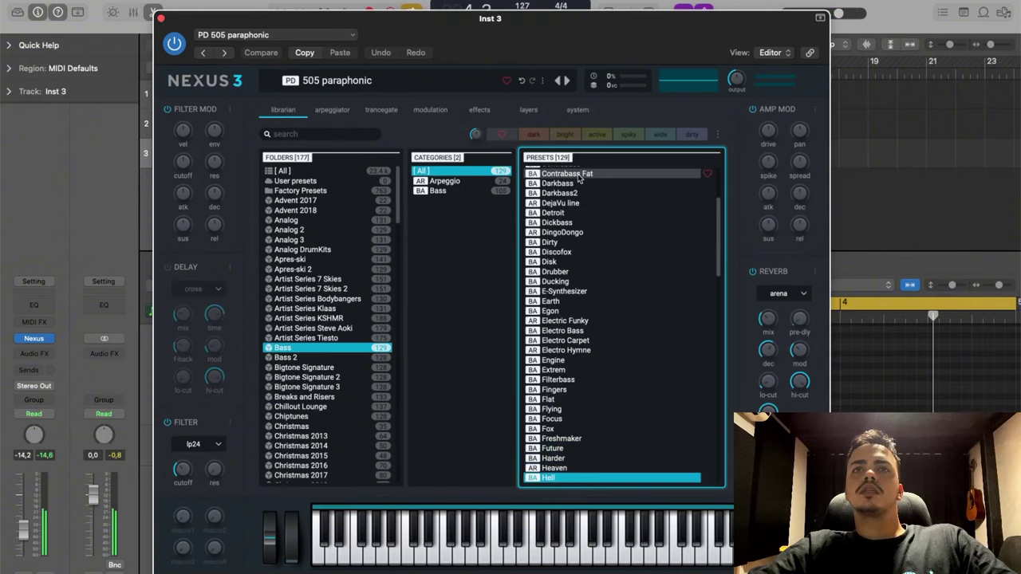
# Browse the Nexus Bass folder, limit it to the Bass category, and load the preset Engine on the third track.
pyautogui.press('Down')
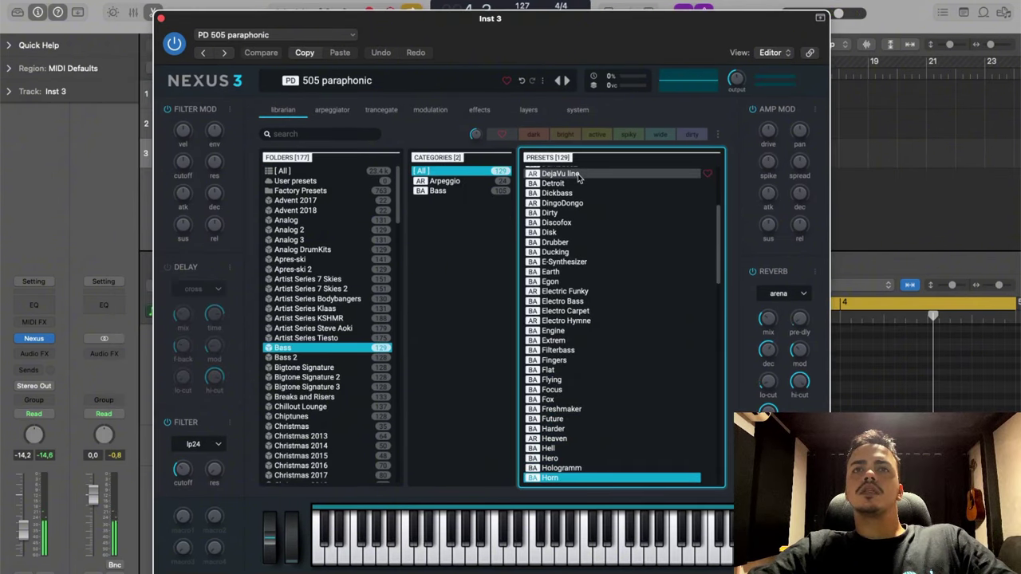
pyautogui.press('Up')
pyautogui.press('Up')
pyautogui.click(453, 192)
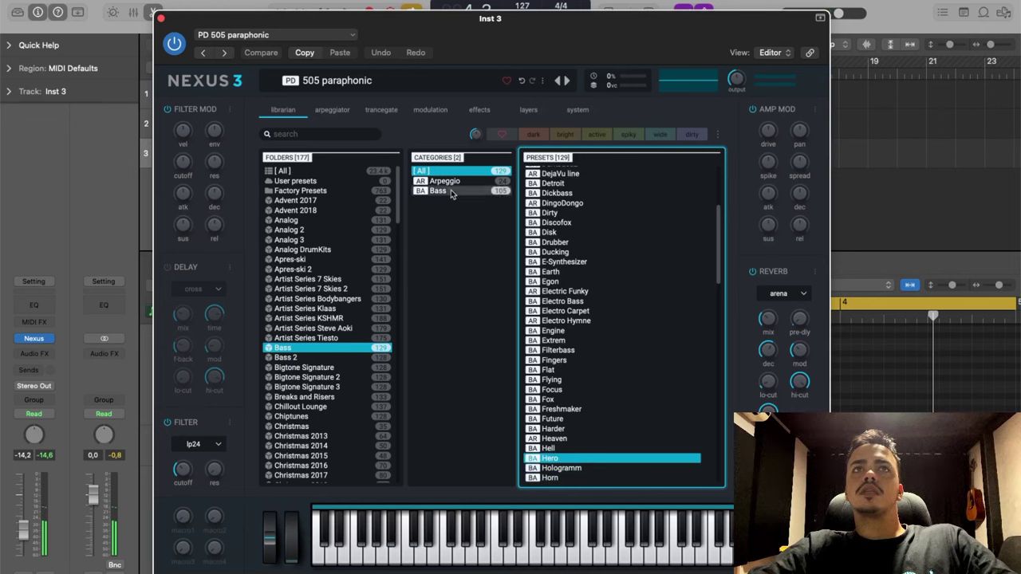
pyautogui.click(646, 361)
pyautogui.scroll(-2, 646, 365)
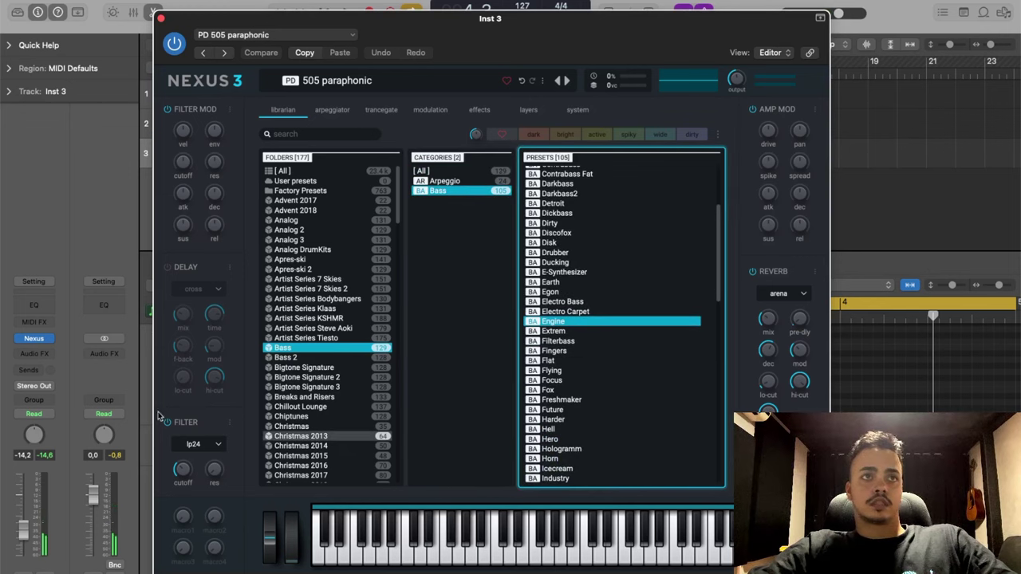
pyautogui.moveTo(184, 476)
pyautogui.moveTo(184, 487); pyautogui.dragTo(186, 489)
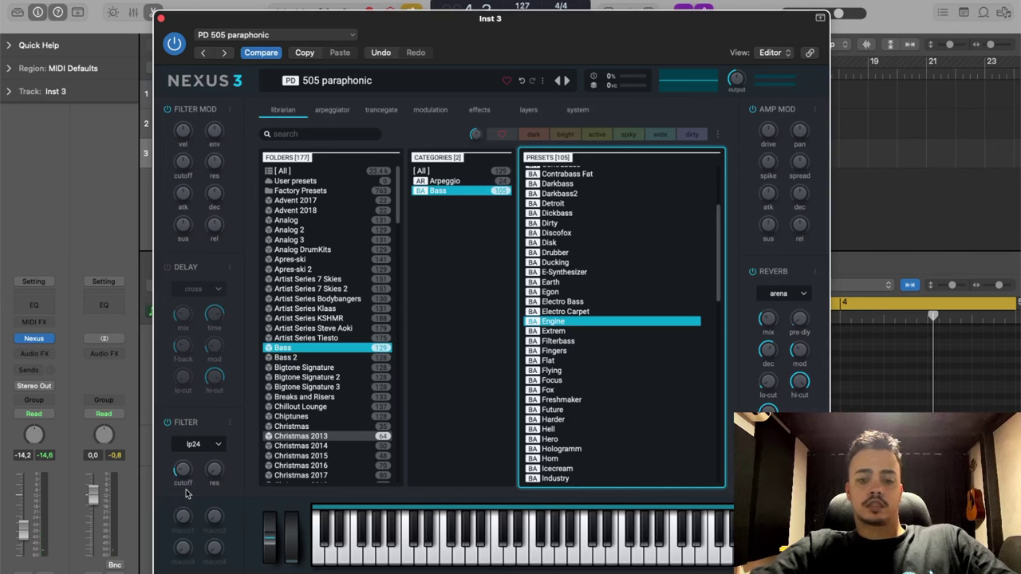
pyautogui.press('super+k')
pyautogui.press('a')
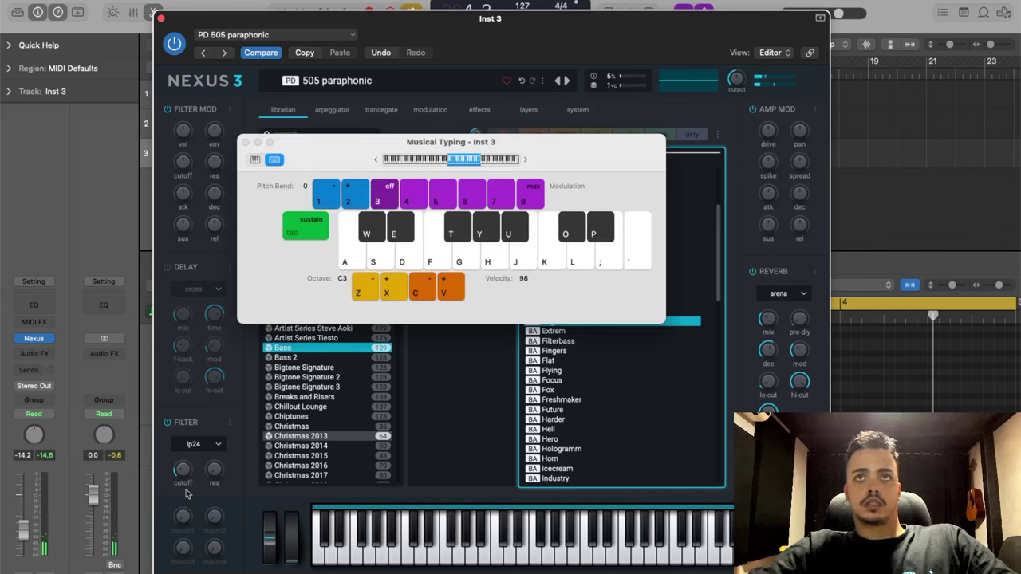
pyautogui.click(684, 323)
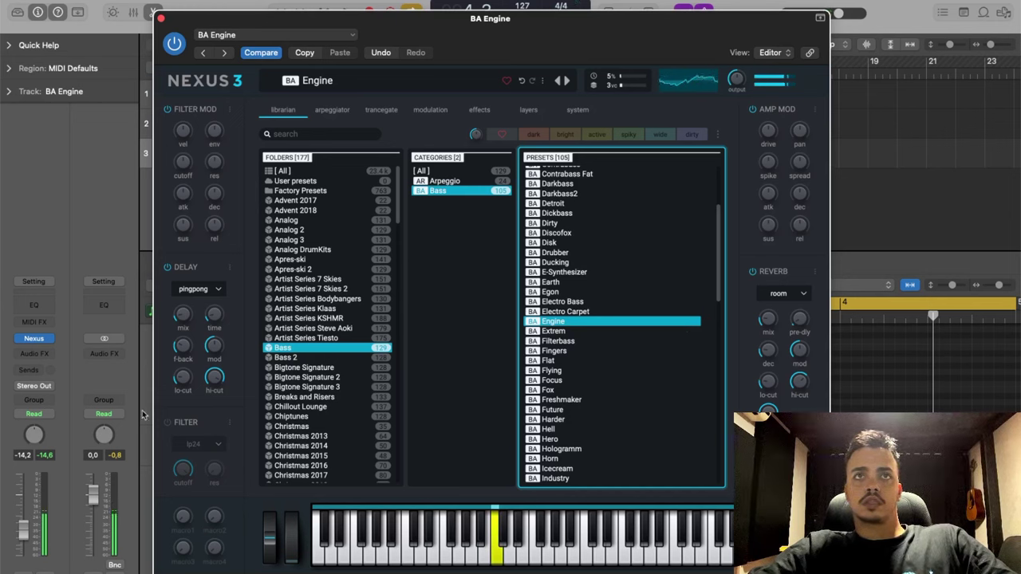
# Enable the lp24 filter on the Engine bass, lower its cutoff, and close the instrument window.
pyautogui.click(168, 423)
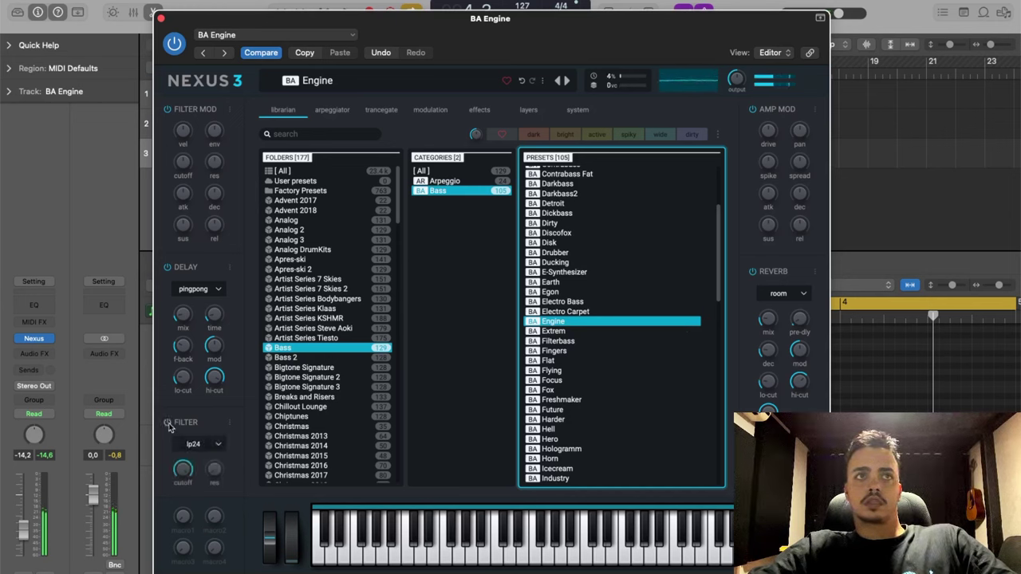
pyautogui.moveTo(182, 471)
pyautogui.moveTo(180, 558); pyautogui.dragTo(179, 561)
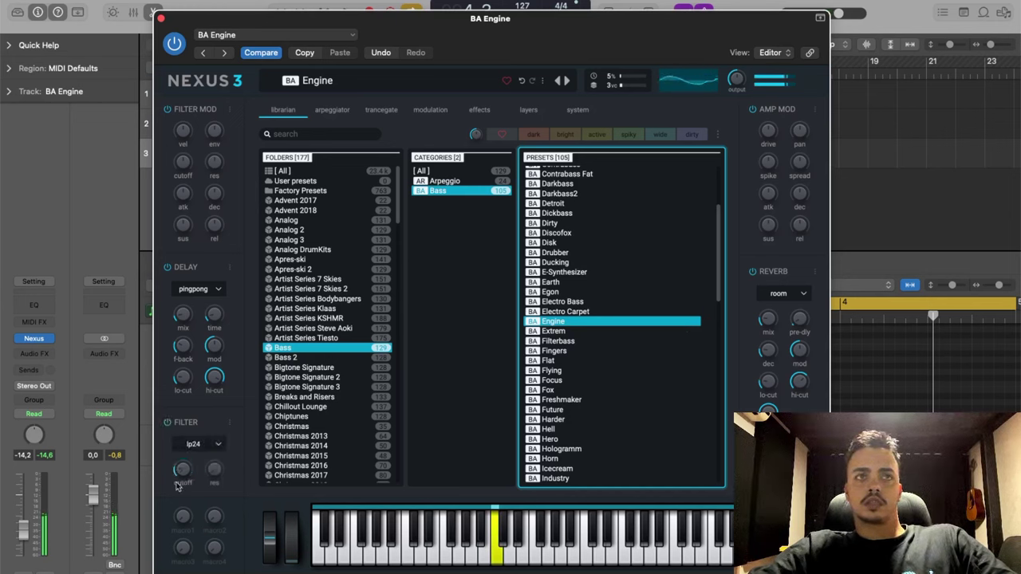
pyautogui.moveTo(180, 477); pyautogui.dragTo(185, 473)
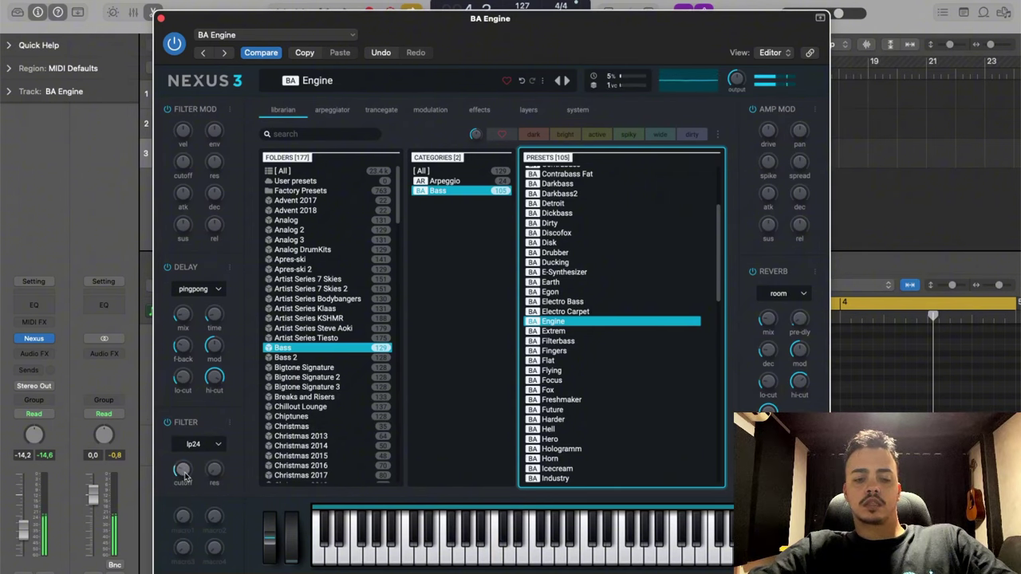
pyautogui.click(162, 18)
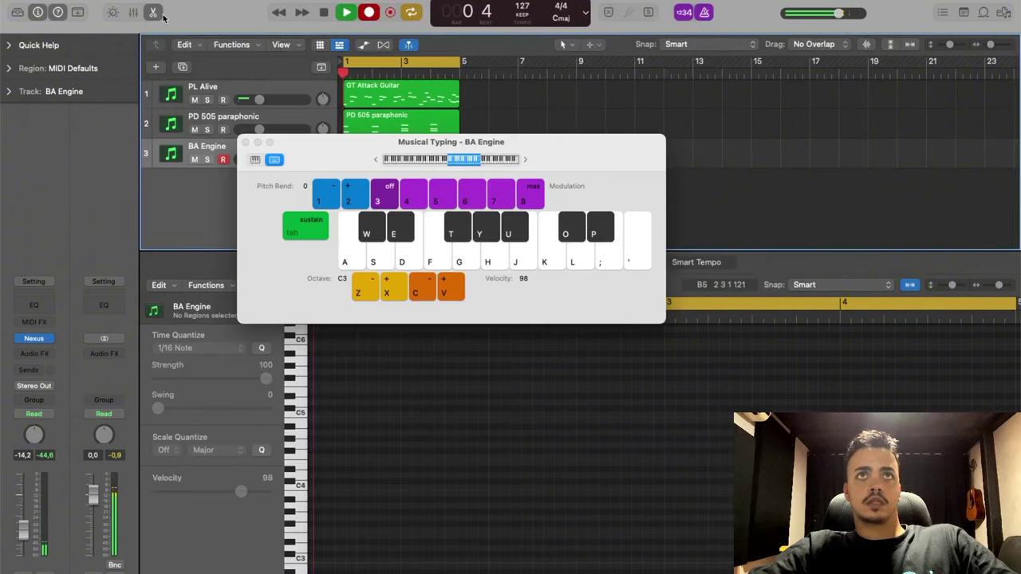
# Record a four-bar bass line of sustained C3, F3 and D#3 notes on the BA Engine track, and stop playback.
pyautogui.moveTo(371, 144); pyautogui.dragTo(391, 261)
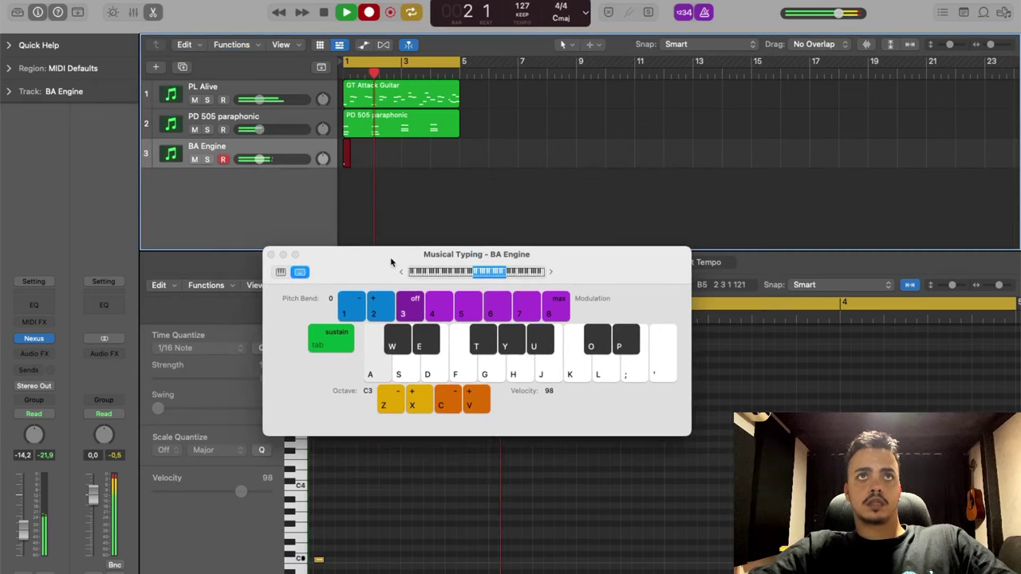
pyautogui.press('f')
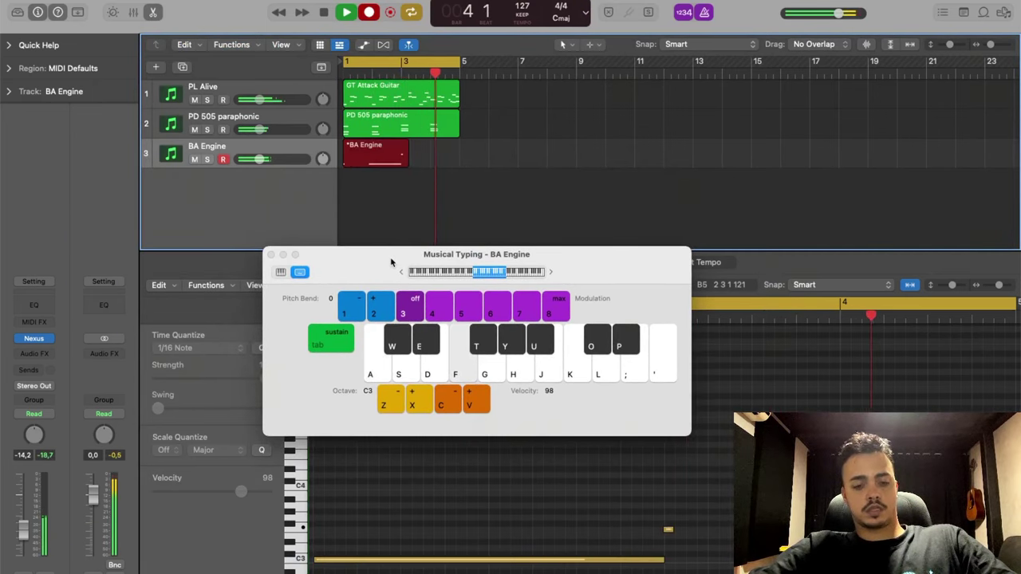
pyautogui.press('e')
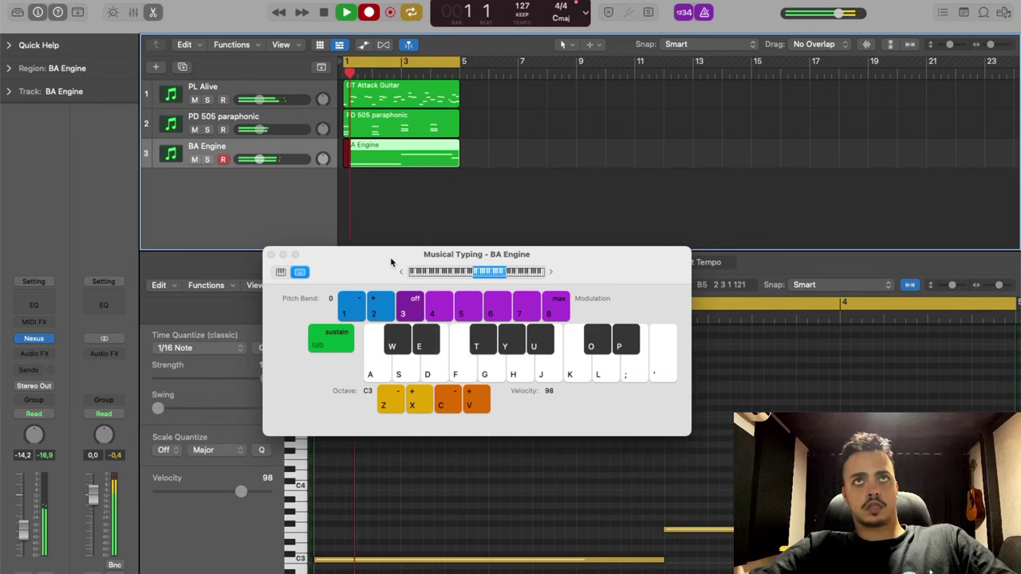
pyautogui.press('r')
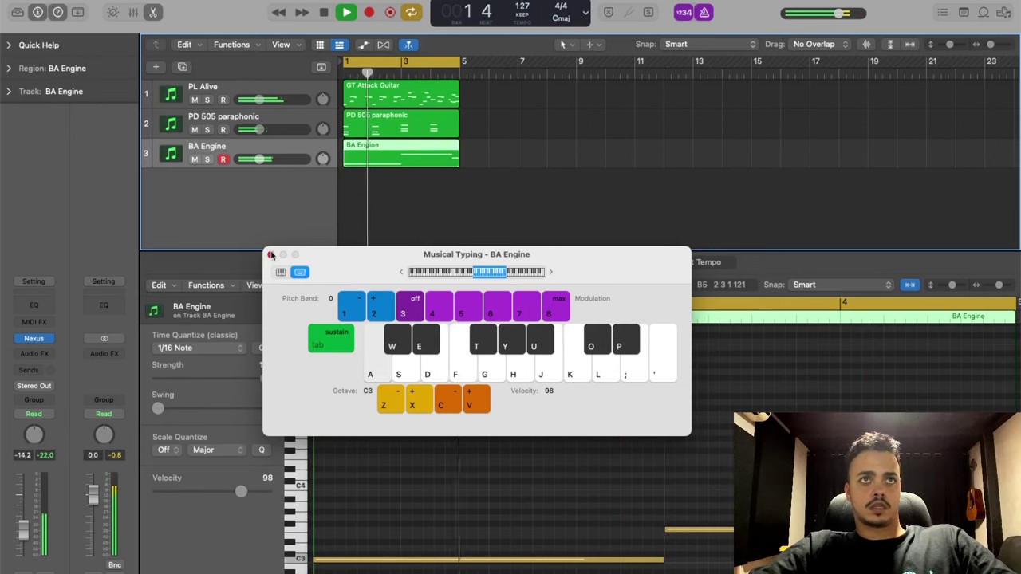
pyautogui.click(271, 254)
pyautogui.press('space')
# Transpose the bass note starting at bar 3 down one octave to F2, trying D#2 along the way.
pyautogui.click(698, 529)
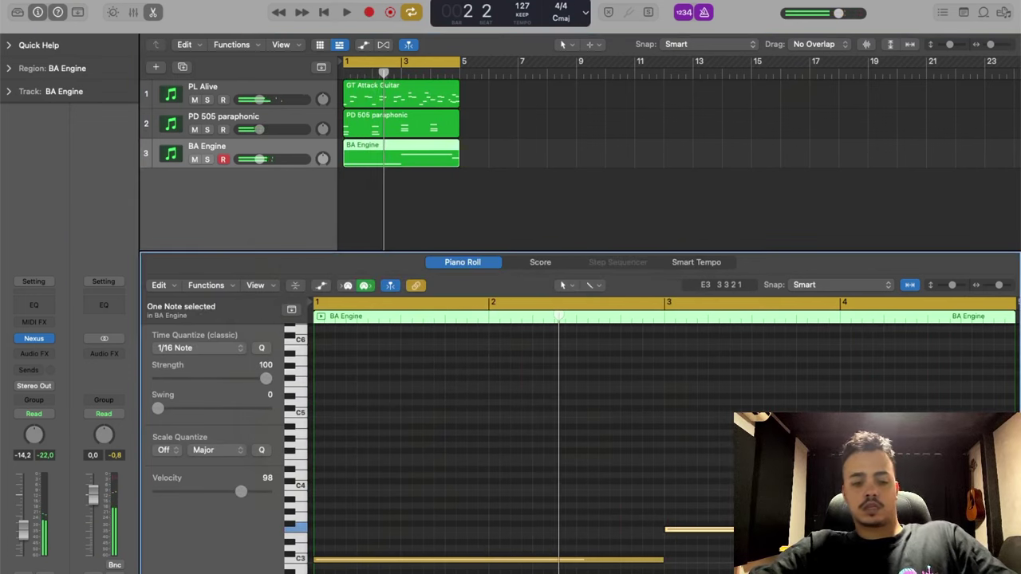
pyautogui.hotkey('alt', 'shift', 'Down')
pyautogui.scroll(-3, 698, 478)
pyautogui.hotkey('alt', 'Down')
pyautogui.hotkey('alt', 'Down')
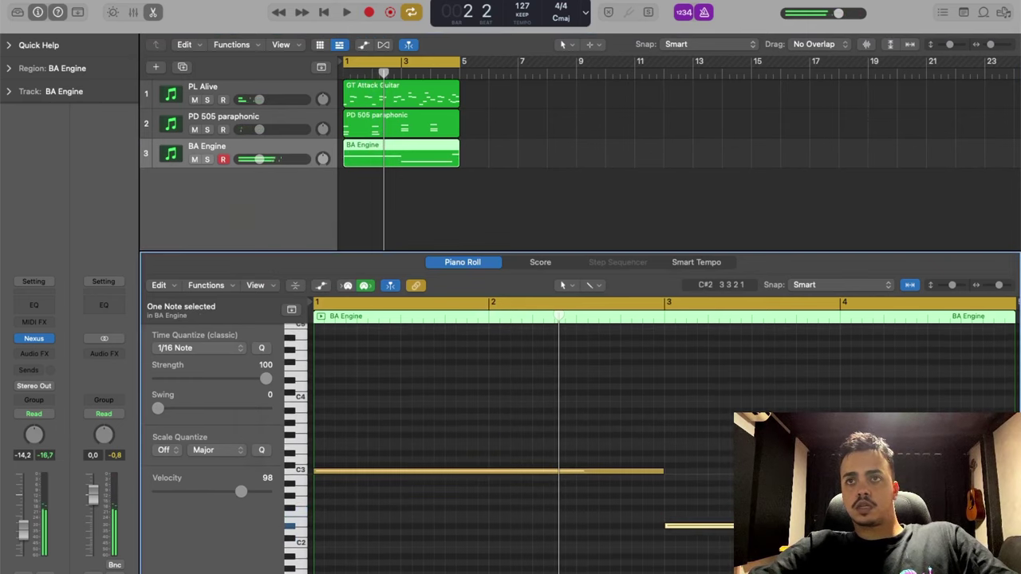
pyautogui.hotkey('alt', 'Up')
pyautogui.hotkey('alt', 'Up')
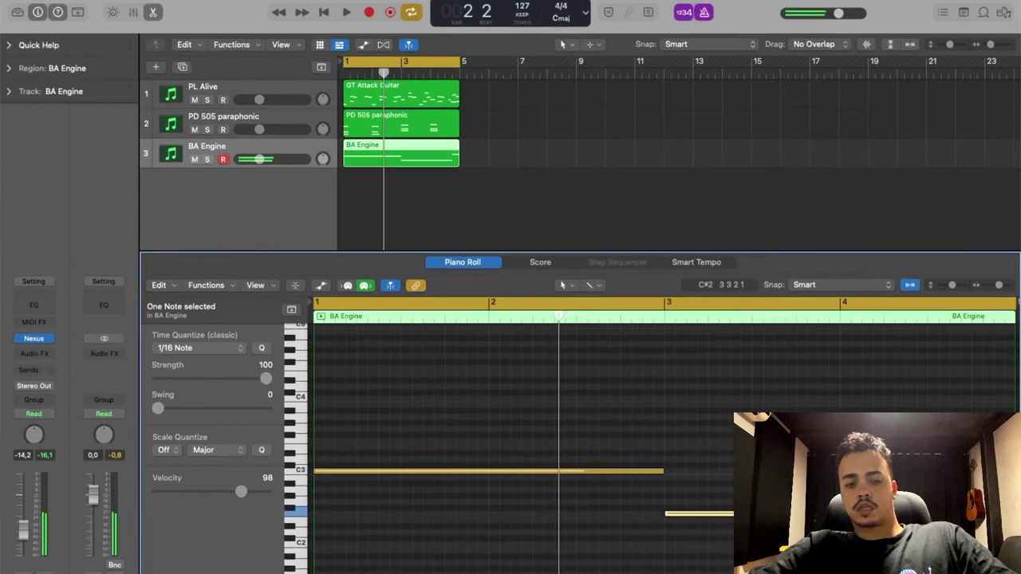
# Play the loop and set the BA Engine track's volume to -12.0 dB.
pyautogui.press('super+Down')
pyautogui.press('super+Down')
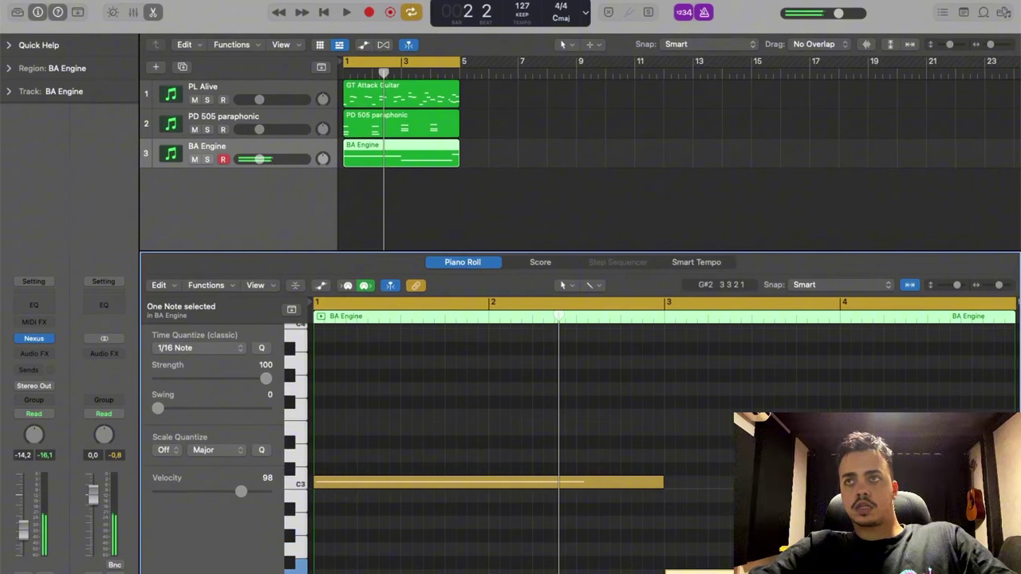
pyautogui.press('space')
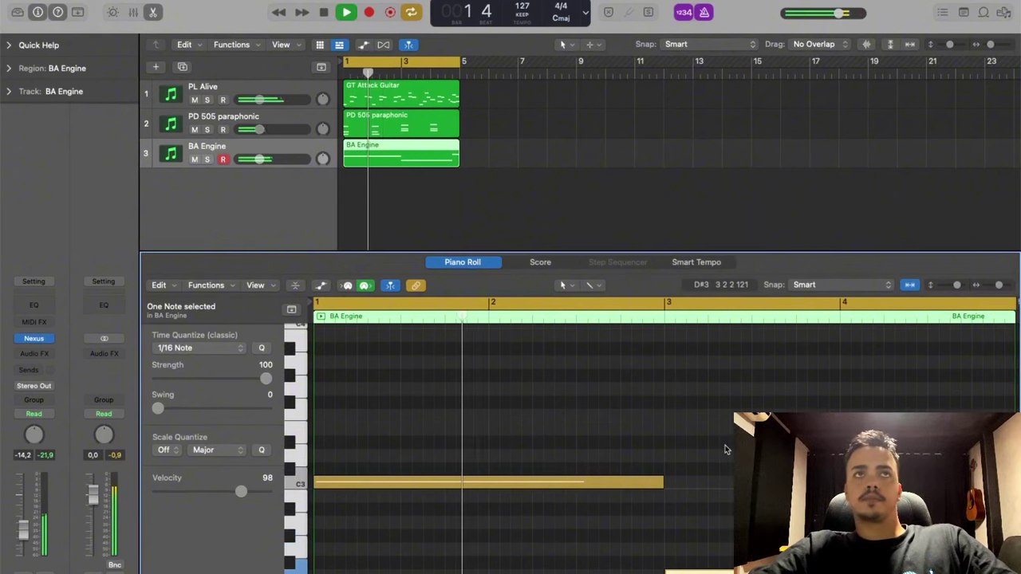
pyautogui.moveTo(260, 160); pyautogui.dragTo(279, 160)
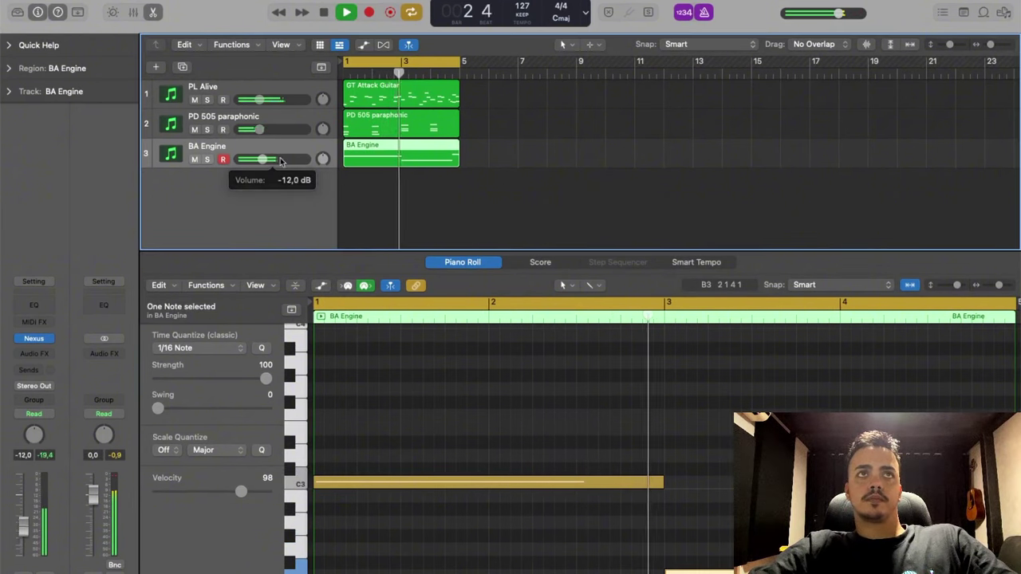
pyautogui.press('super+Left')
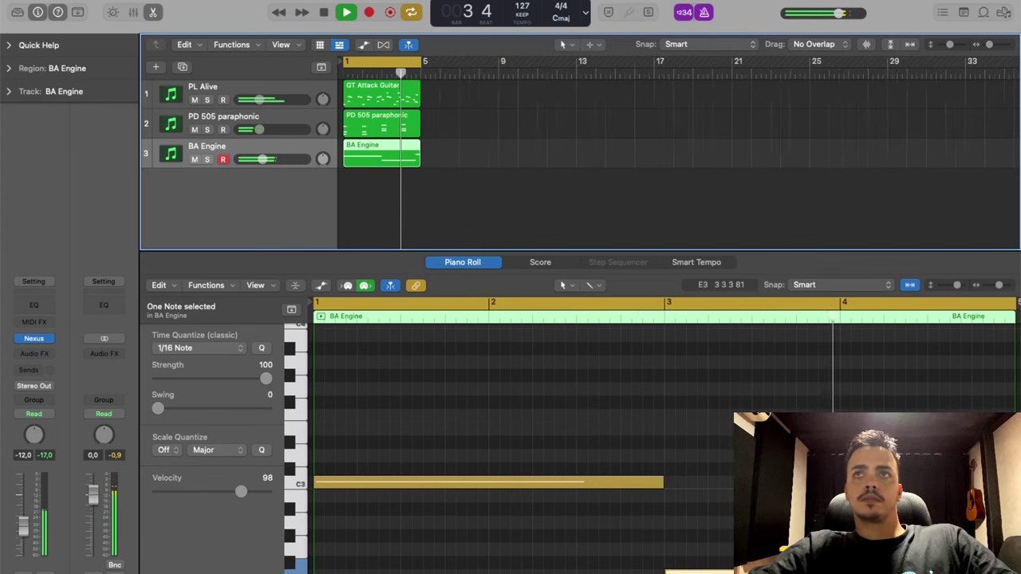
pyautogui.press('super+Left')
# Add a fourth instrument track with Ample Ethno Ukulele and try out Csus2 and Cm chords on it.
pyautogui.click(569, 408)
pyautogui.press('super+Left')
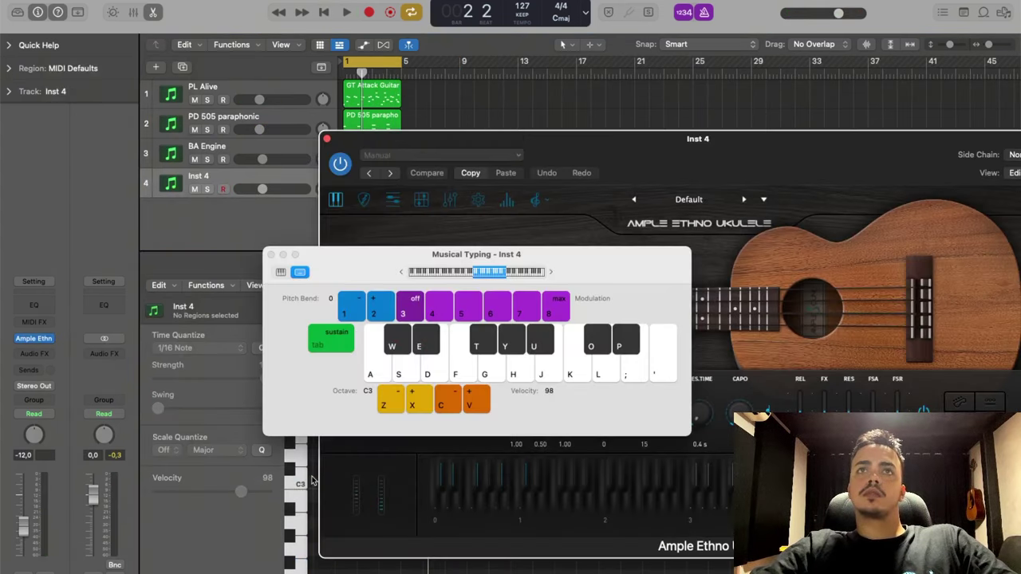
pyautogui.press('a')
pyautogui.press('y')
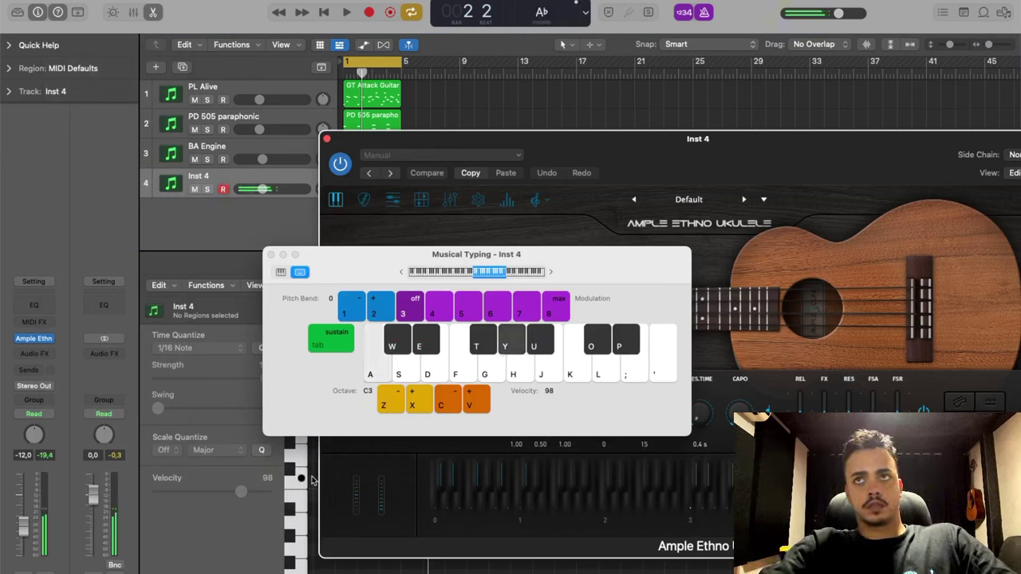
pyautogui.press('a')
pyautogui.press('g')
pyautogui.press('l')
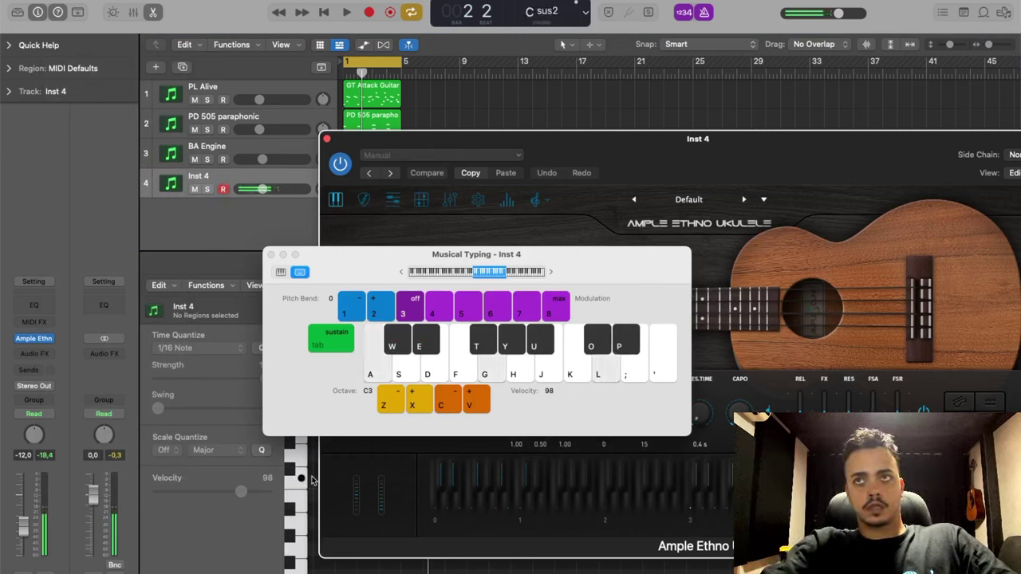
pyautogui.press('p')
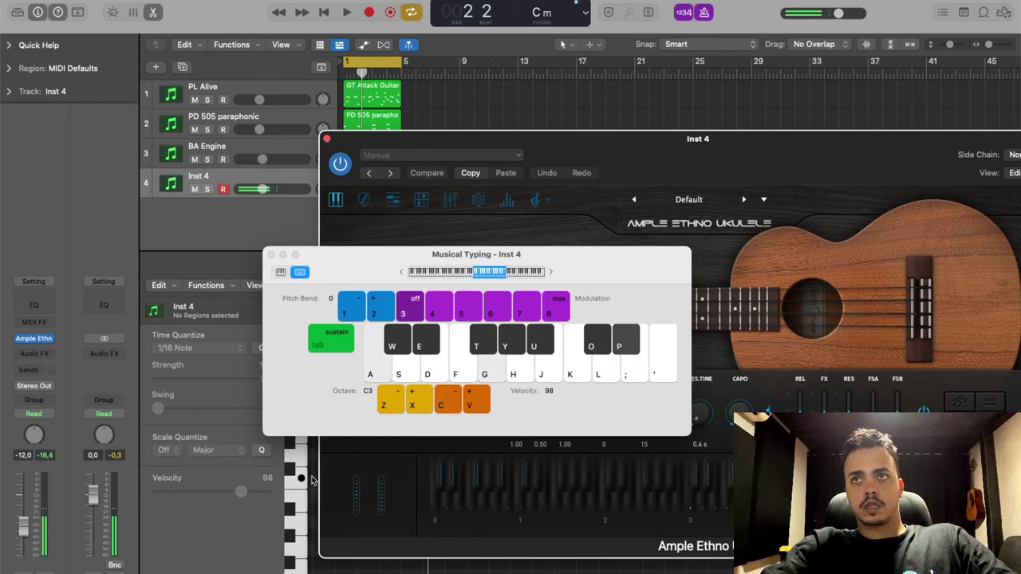
# Try out F minor chord voicings with D and D# on the ukulele, and close its plug-in window.
pyautogui.press('f')
pyautogui.press('f')
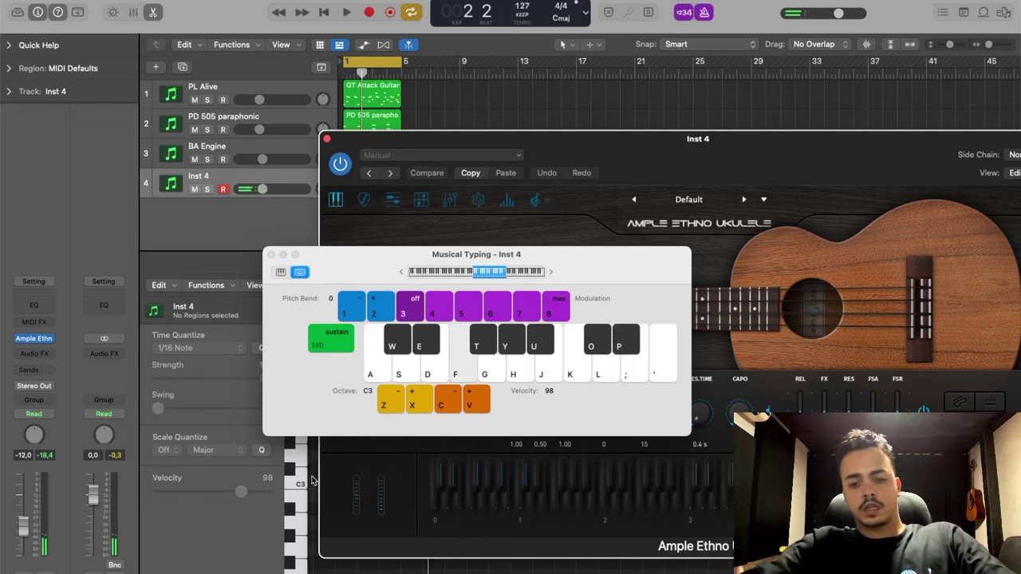
pyautogui.press('y')
pyautogui.press('l')
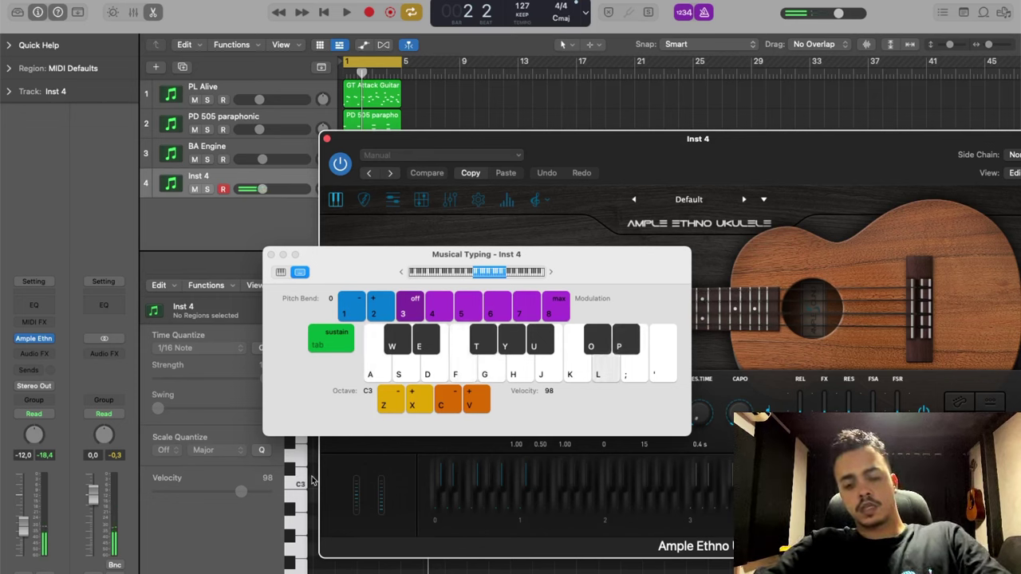
pyautogui.press('f')
pyautogui.press('p')
pyautogui.press('super+z')
# Record four bars of ukulele chords, one per bar: C-G-D, C-G-D#, F-G#-D and F-G#-D#, and close Musical Typing.
pyautogui.press('r')
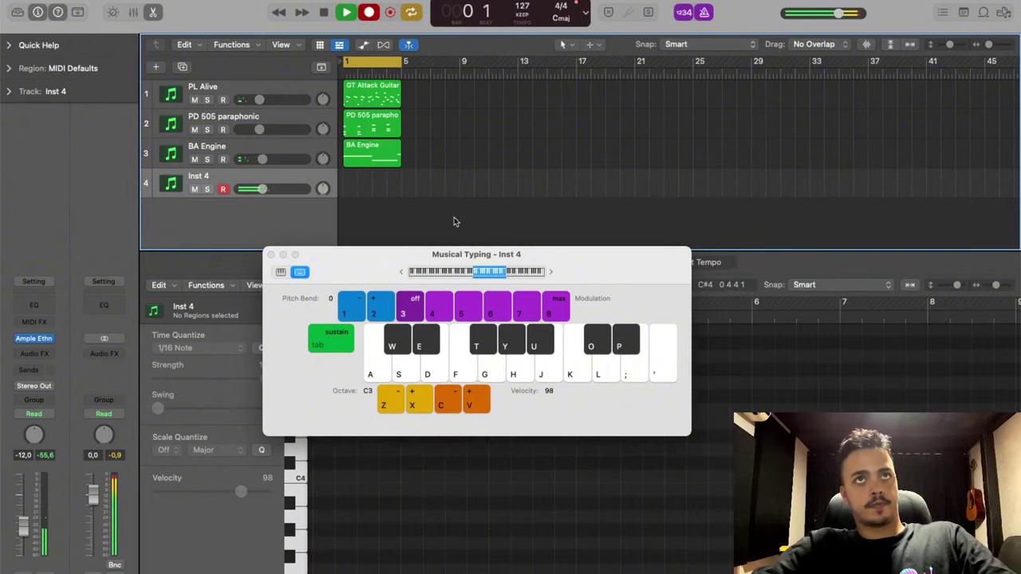
pyautogui.press('a')
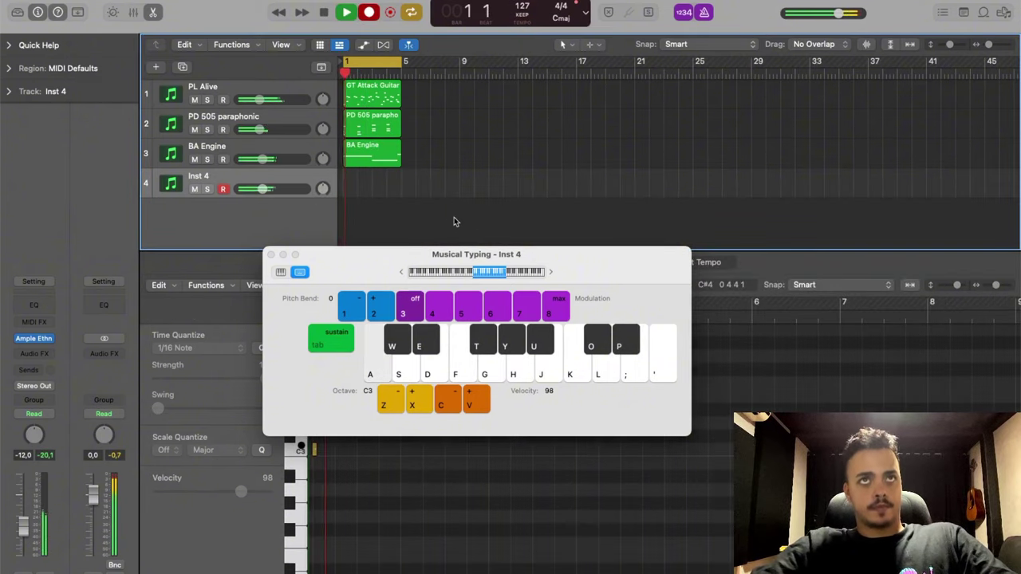
pyautogui.press('g')
pyautogui.press('l')
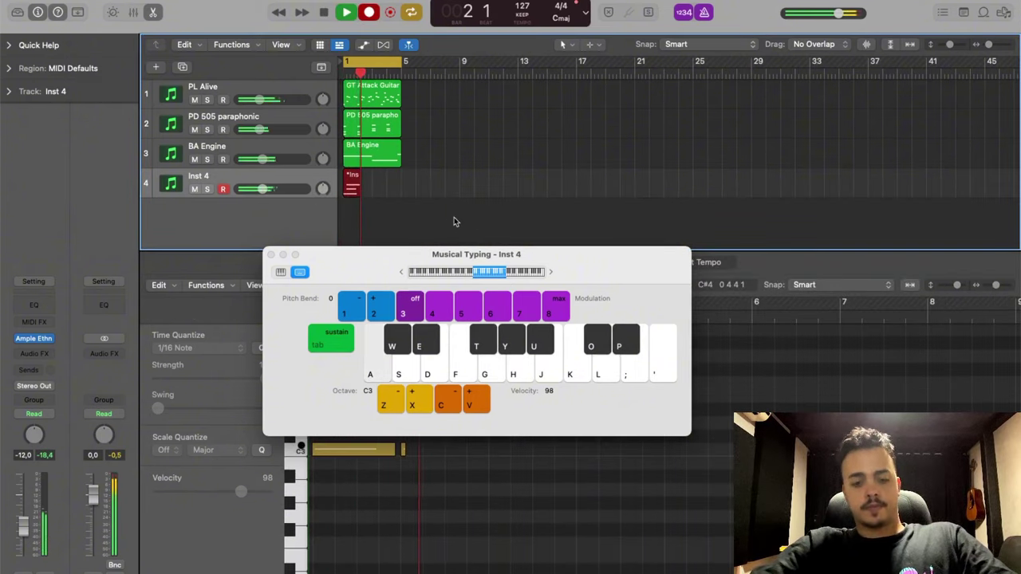
pyautogui.press('a')
pyautogui.press('g')
pyautogui.press('p')
pyautogui.press('f')
pyautogui.press('y')
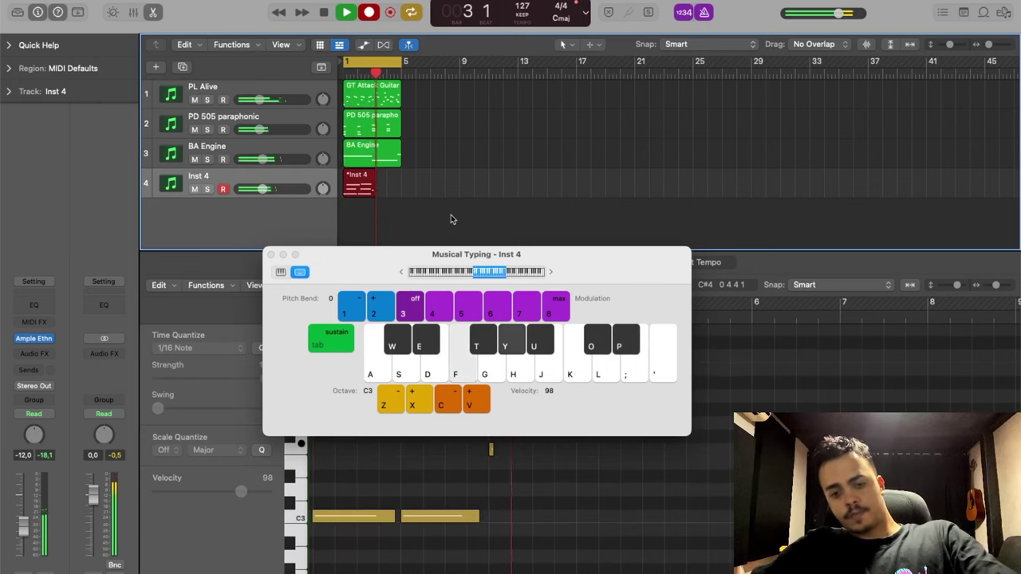
pyautogui.press('l')
pyautogui.press('f')
pyautogui.press('y')
pyautogui.press('p')
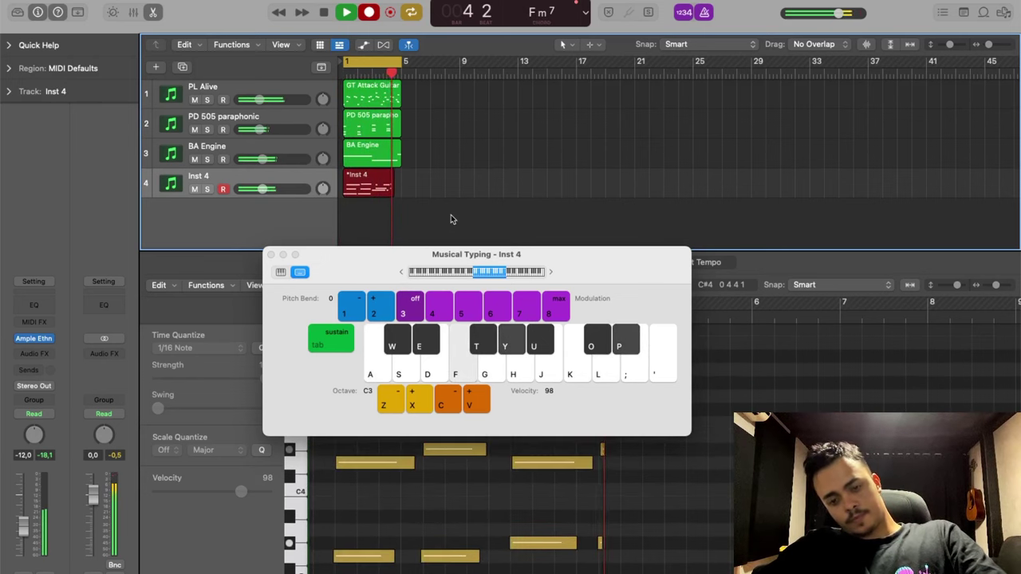
pyautogui.press('k')
pyautogui.press('g')
pyautogui.press('l')
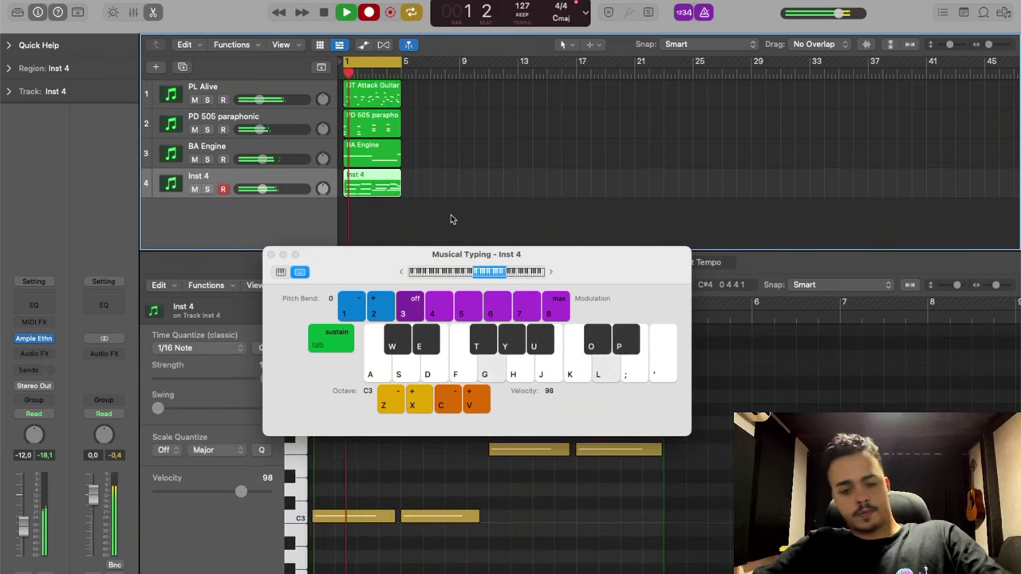
pyautogui.press('space')
pyautogui.press('super+k')
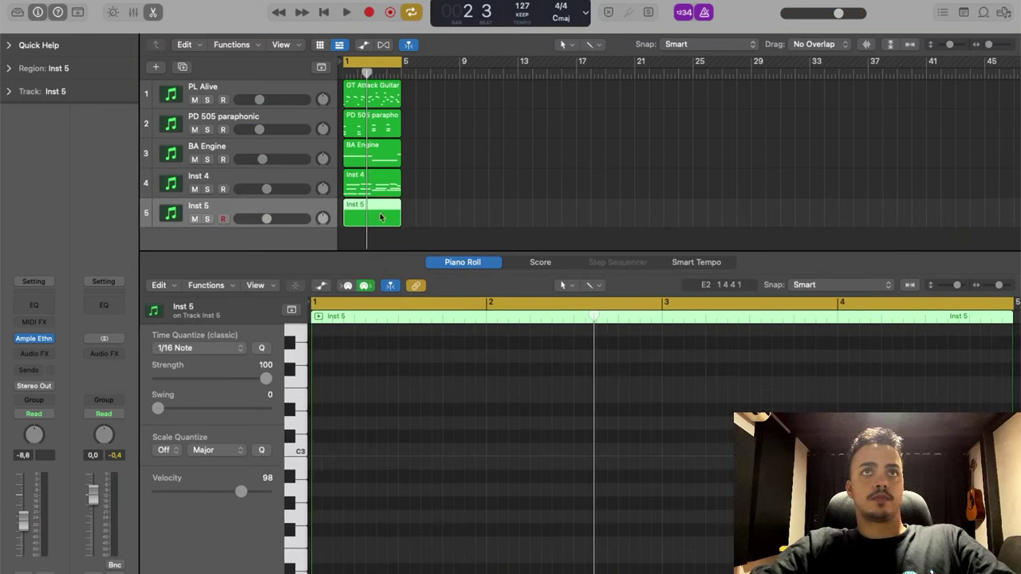
# Draw a five-note melody in bar 1 of the empty Inst 5 region: D#4, A#4, G4, F4 and G4.
pyautogui.click(300, 451)
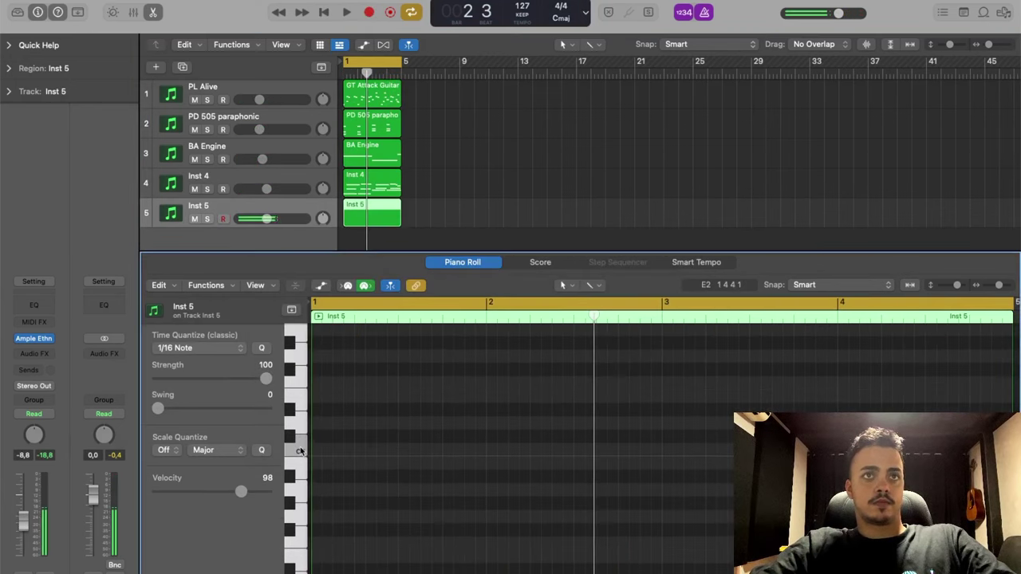
pyautogui.scroll(5, 303, 438)
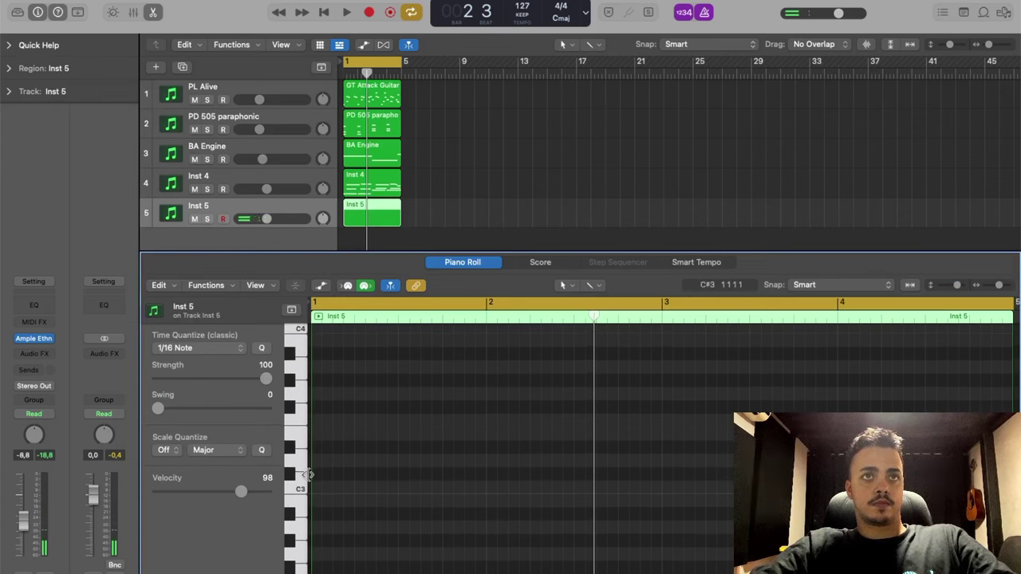
pyautogui.click(337, 448)
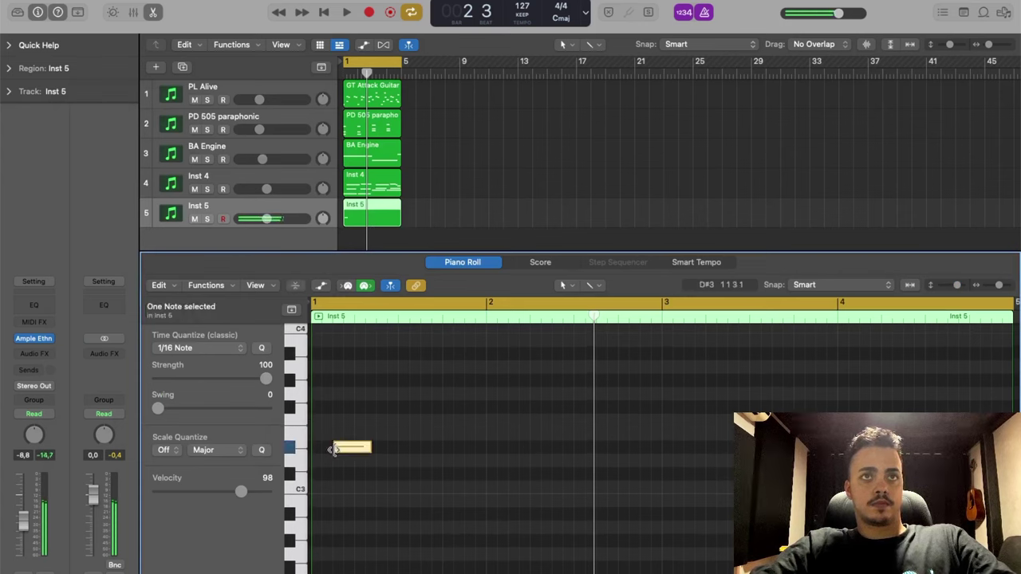
pyautogui.click(391, 394)
pyautogui.moveTo(406, 407); pyautogui.dragTo(465, 430)
pyautogui.click(471, 411)
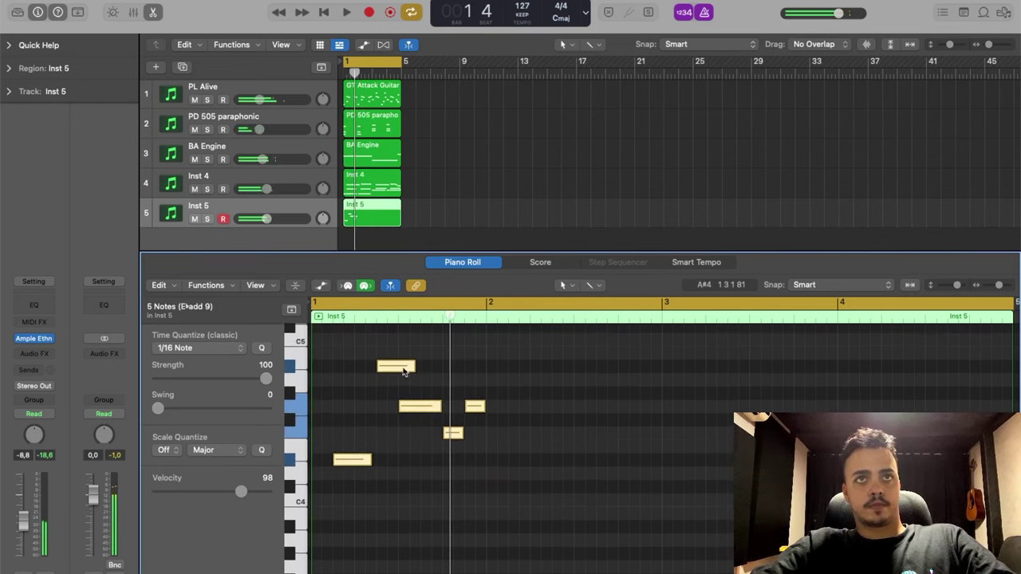
# Lower the A#4 note in bar 1 to D4, play it back, and shorten the note to half a beat.
pyautogui.click(403, 371)
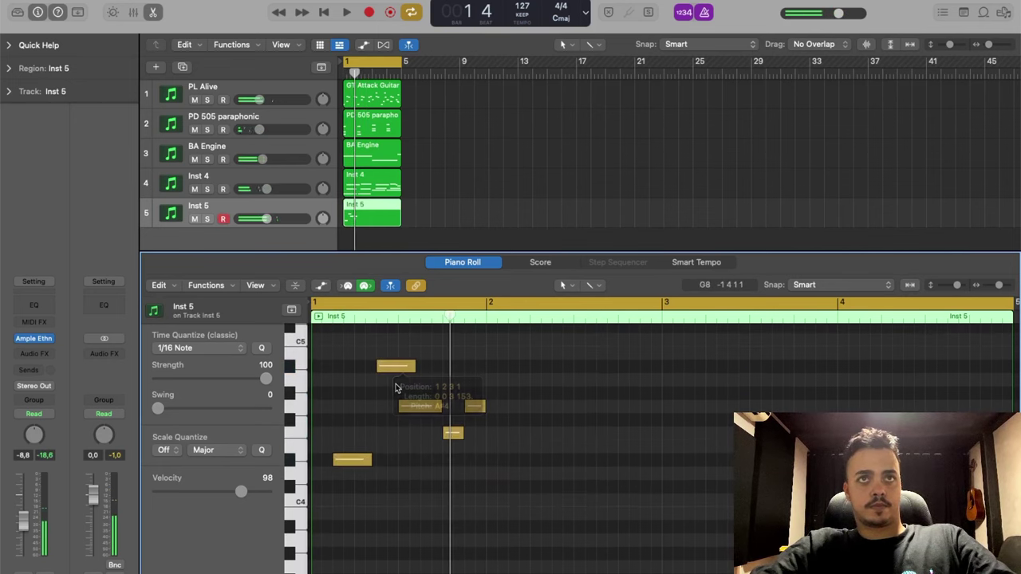
pyautogui.moveTo(402, 371); pyautogui.dragTo(393, 481)
pyautogui.press('space')
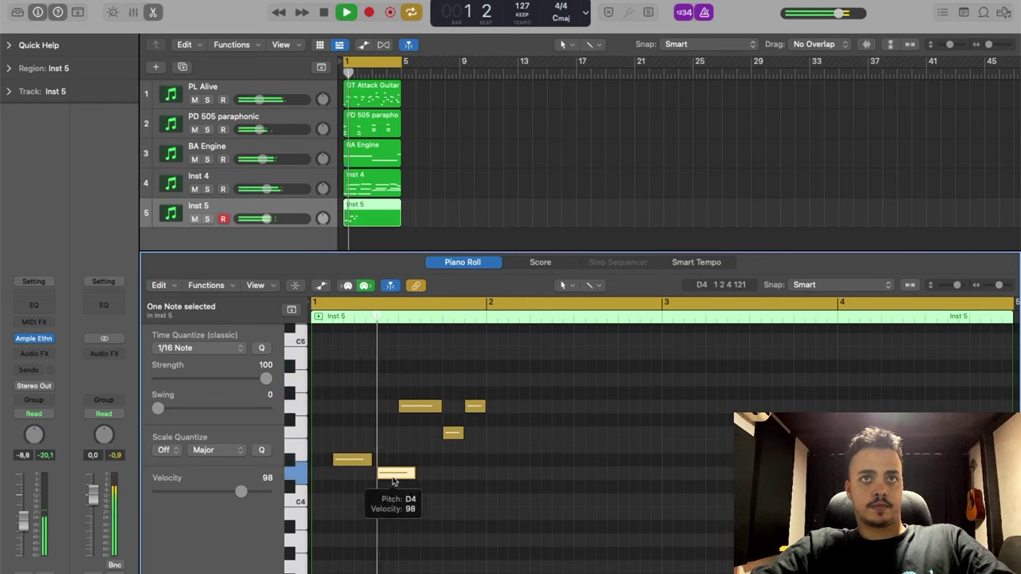
pyautogui.click(421, 409)
pyautogui.moveTo(421, 407); pyautogui.dragTo(421, 406)
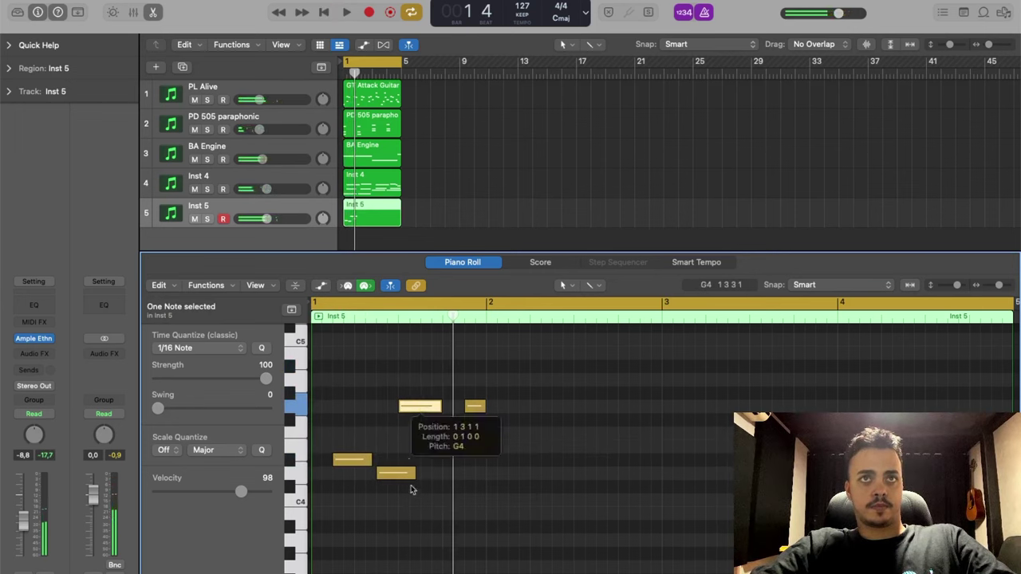
pyautogui.moveTo(415, 476); pyautogui.dragTo(392, 475)
# Replace the D#4 note with three short repeats using the Brush tool and a 1/16 Triplet (1/24) quantize grid.
pyautogui.click(591, 285)
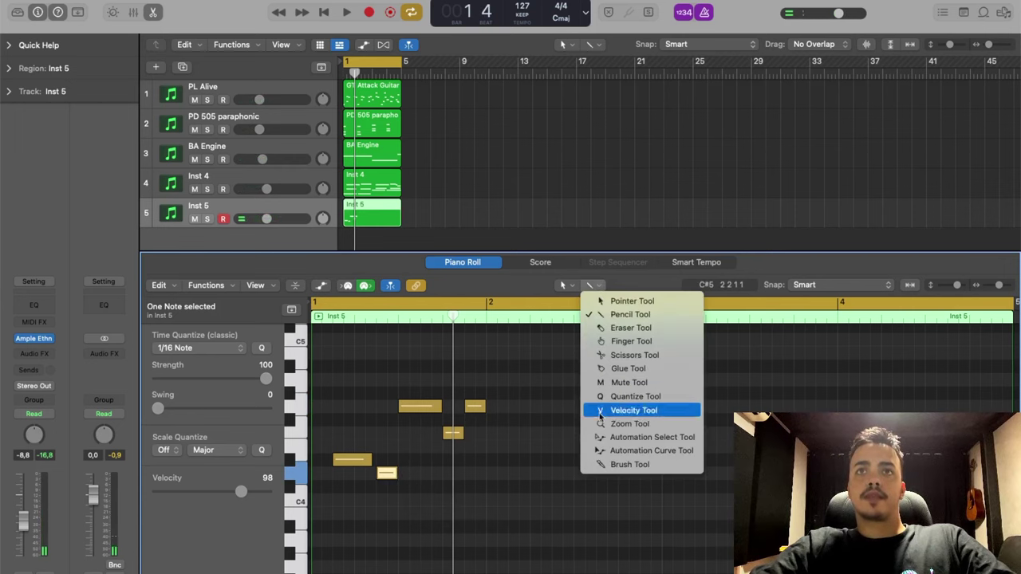
pyautogui.click(606, 465)
pyautogui.click(171, 351)
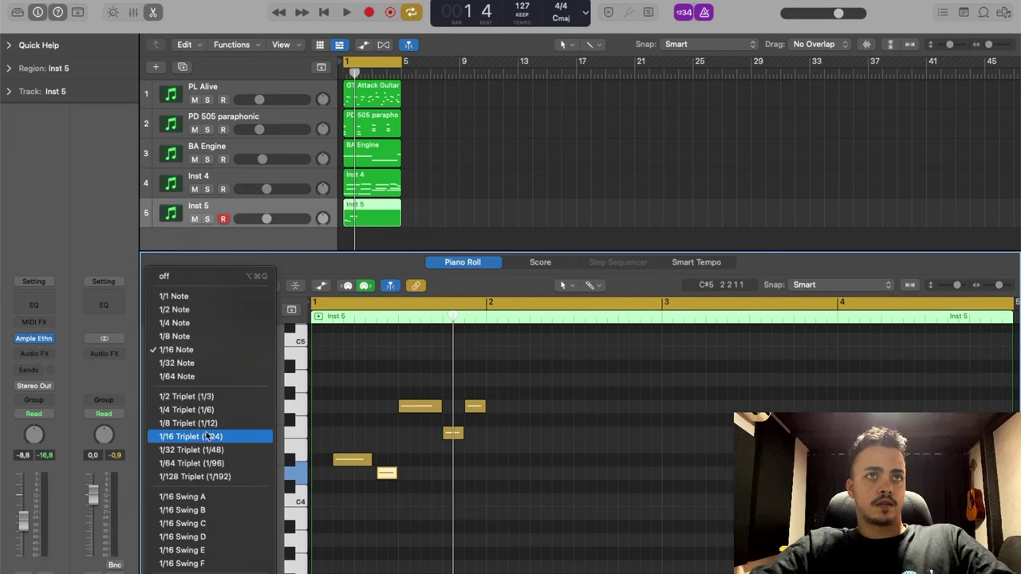
pyautogui.click(209, 436)
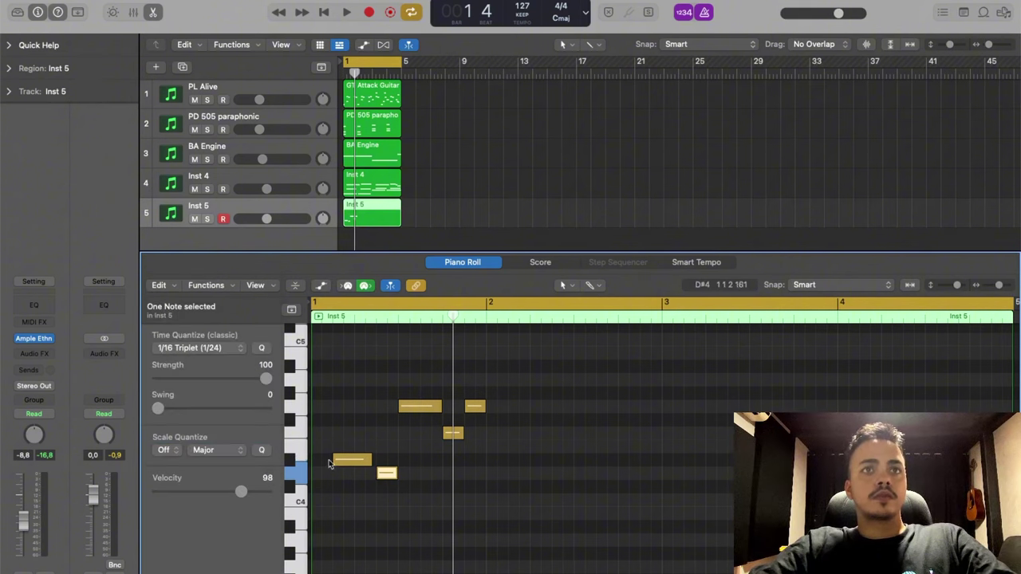
pyautogui.click(338, 463)
pyautogui.click(338, 461)
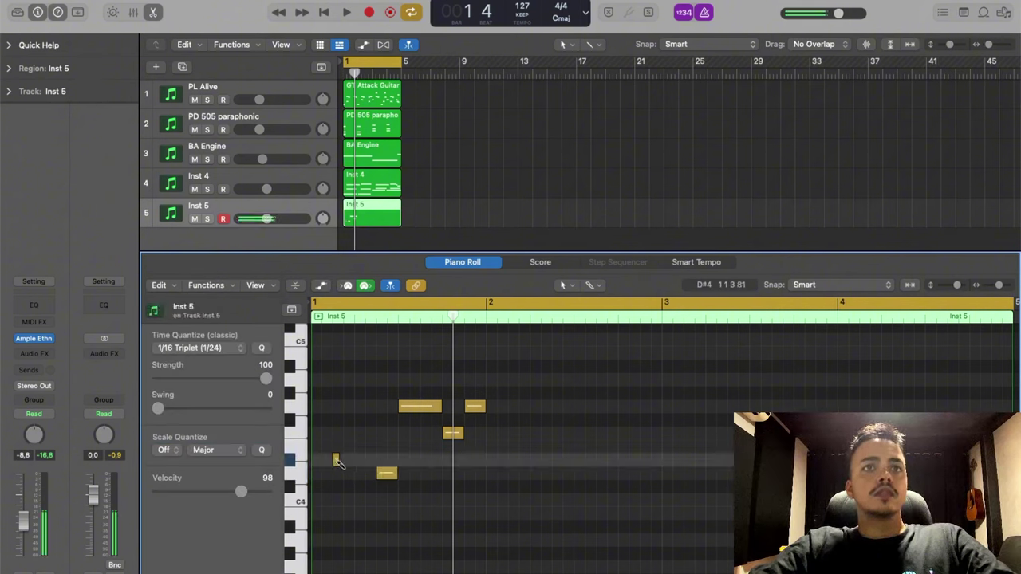
# Make the D4 note a half-beat note starting on beat 2, add an equally short C4 note after it, and play the loop.
pyautogui.moveTo(385, 474)
pyautogui.mouseDown()
pyautogui.moveTo(363, 474)
pyautogui.moveTo(396, 474)
pyautogui.mouseUp()
pyautogui.press('space')
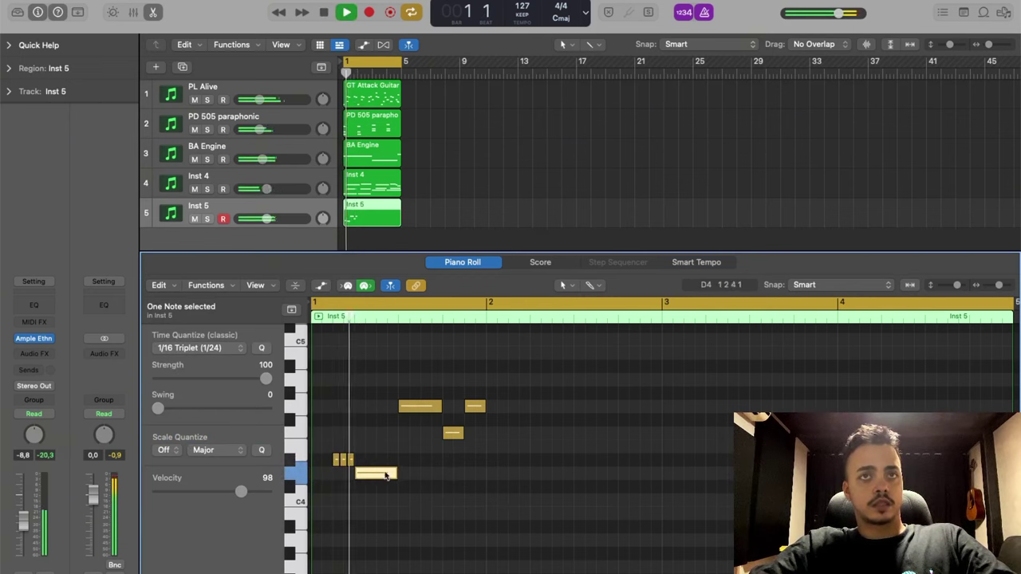
pyautogui.click(394, 477)
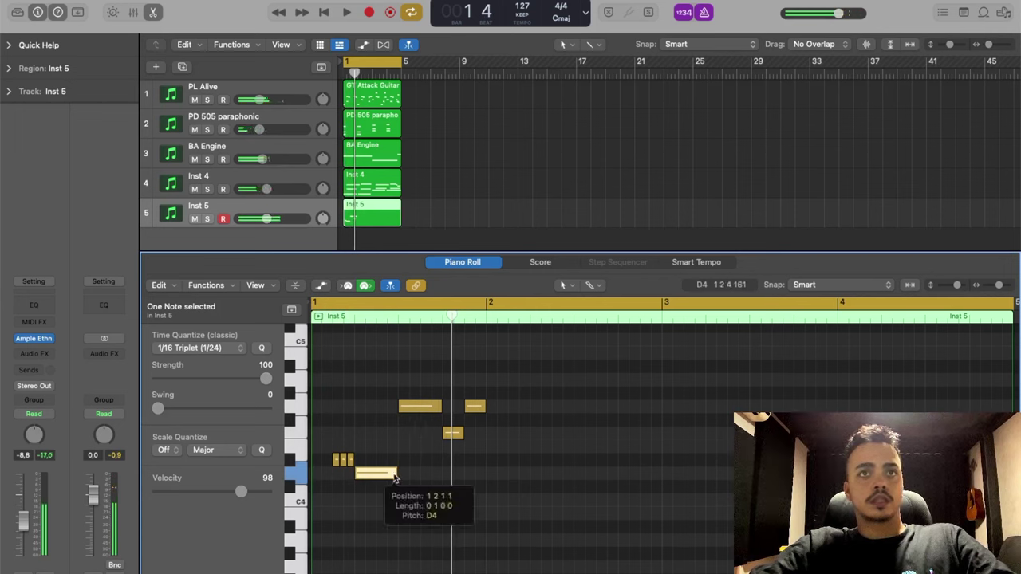
pyautogui.moveTo(393, 477); pyautogui.dragTo(377, 502)
pyautogui.keyDown('super'); pyautogui.click(392, 489); pyautogui.keyUp('super')
pyautogui.press('space')
pyautogui.press('space')
pyautogui.press('space')
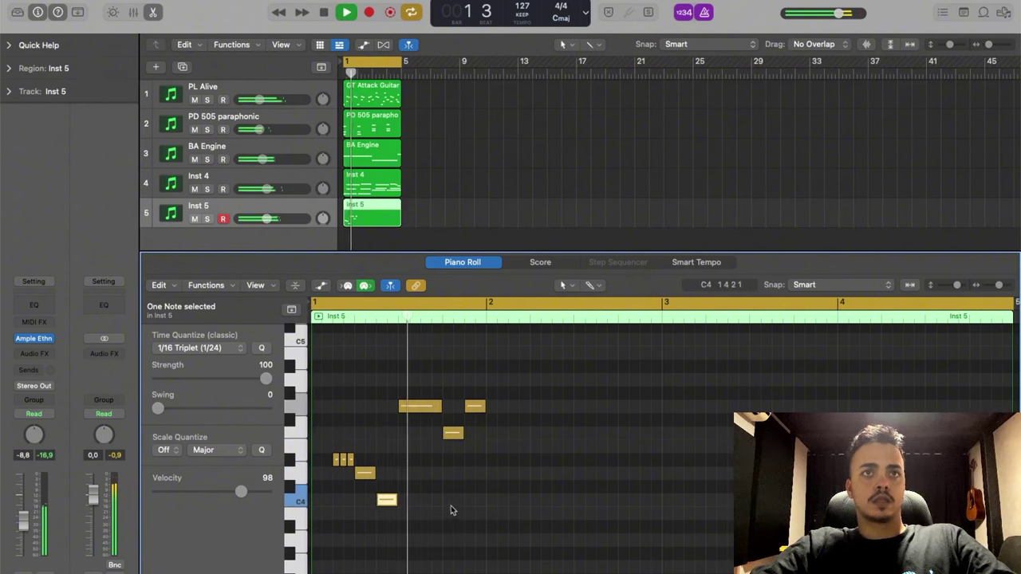
# Lower the velocity of the three D#4 triplet notes to about 55 while the loop plays.
pyautogui.press('space')
pyautogui.press('space')
pyautogui.moveTo(233, 496); pyautogui.dragTo(202, 492)
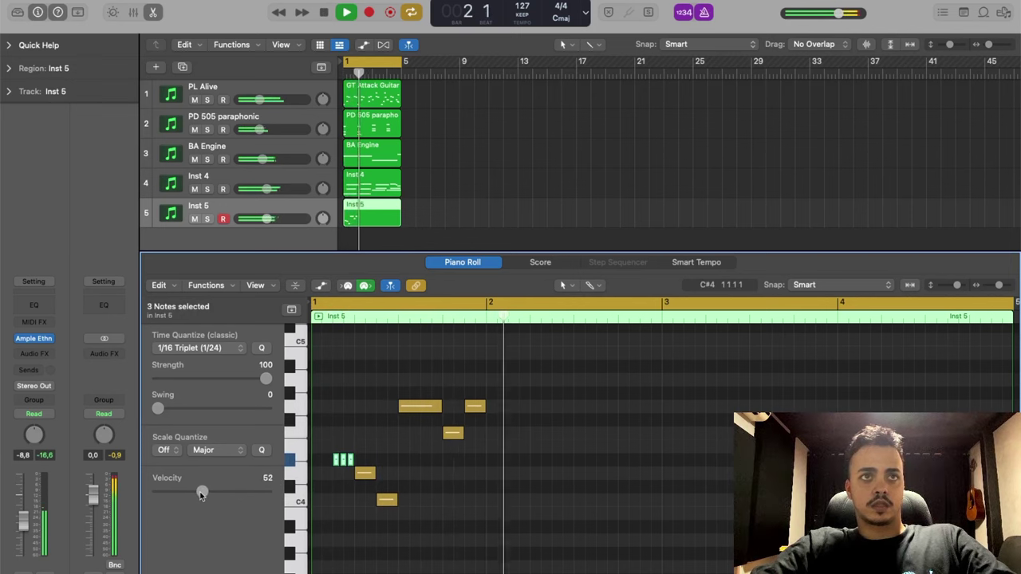
pyautogui.press('space')
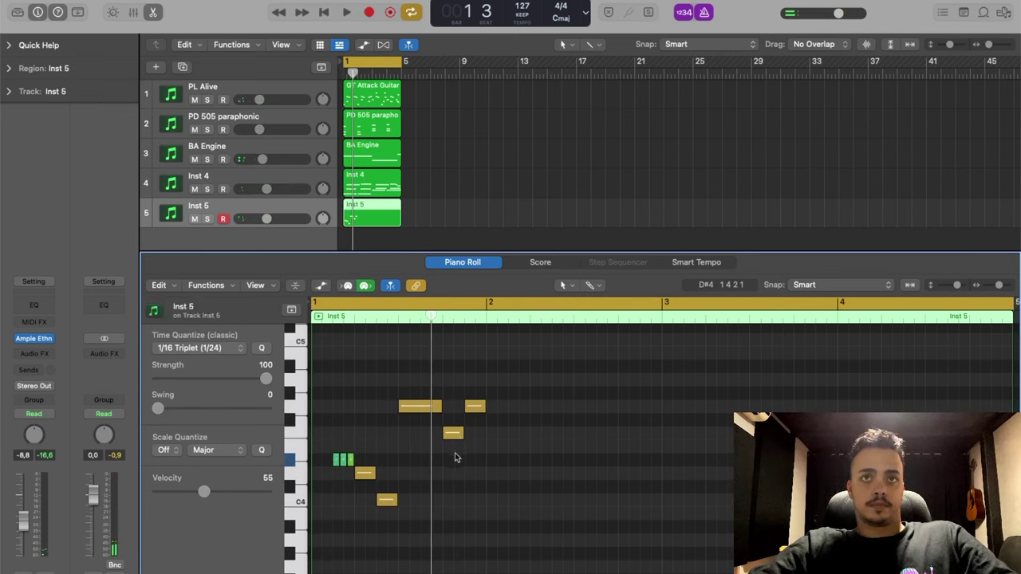
# Delete the F4 and second G4 notes in bar 1, extend the first G4 to the end of the bar, and play it.
pyautogui.click(456, 433)
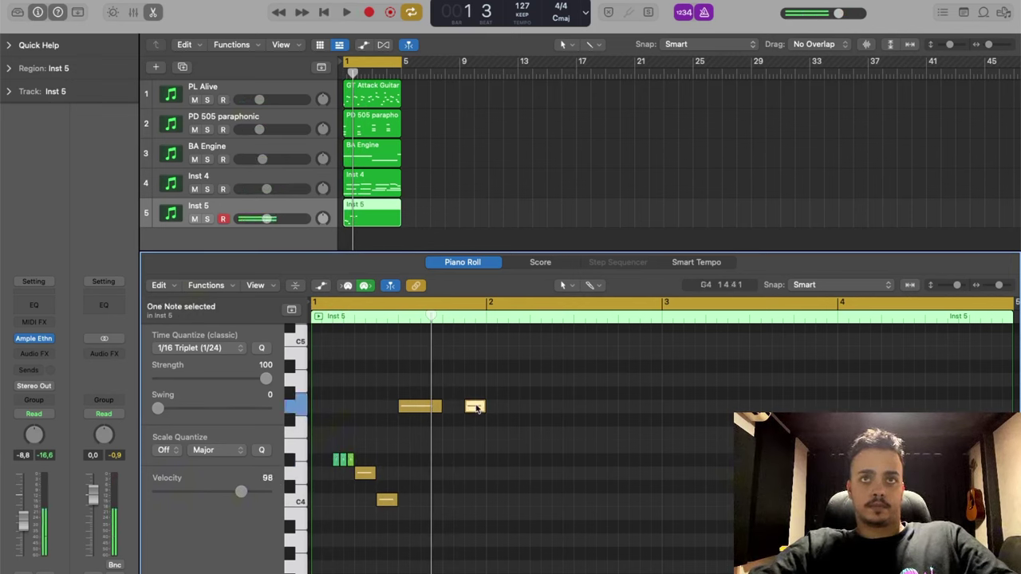
pyautogui.moveTo(440, 407); pyautogui.dragTo(482, 408)
pyautogui.press('space')
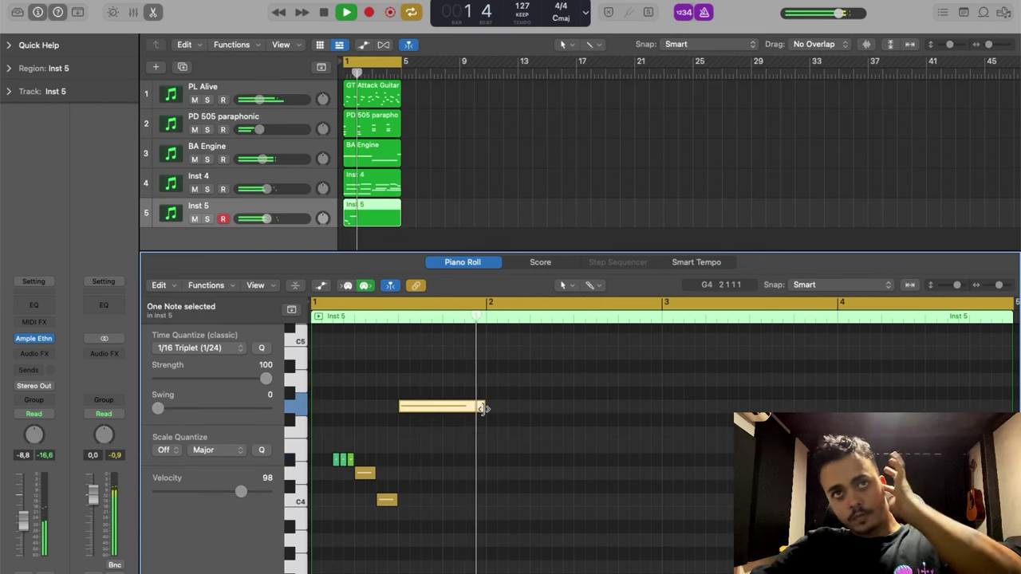
pyautogui.press('space')
# Paint three 1/8-triplet G4 notes from beat 3 of bar 2 and a run of 1/4-triplet F#4 notes from bar 3.
pyautogui.keyDown('super'); pyautogui.click(580, 407); pyautogui.keyUp('super')
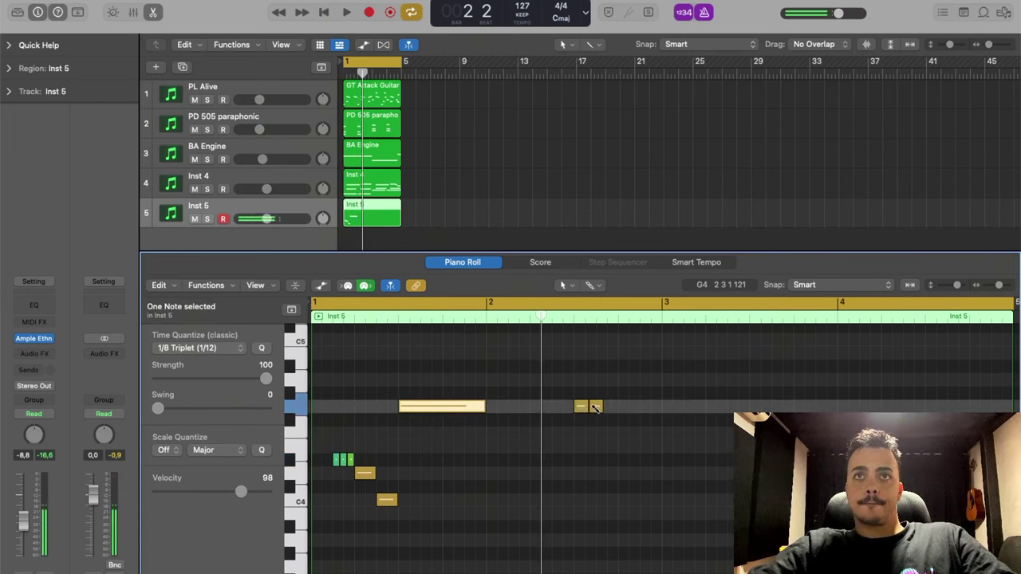
pyautogui.moveTo(609, 408); pyautogui.dragTo(613, 407)
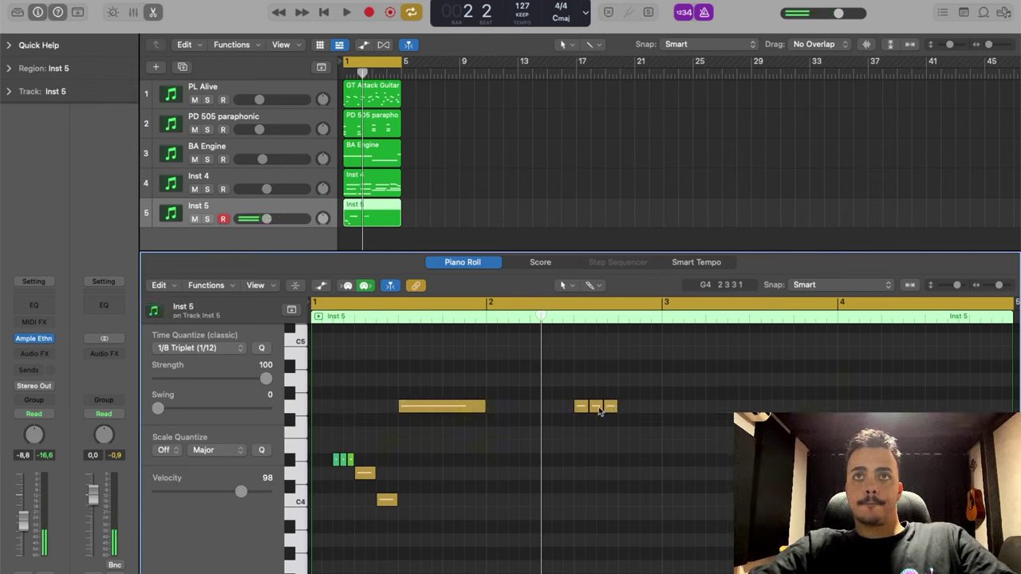
pyautogui.click(228, 349)
pyautogui.click(225, 334)
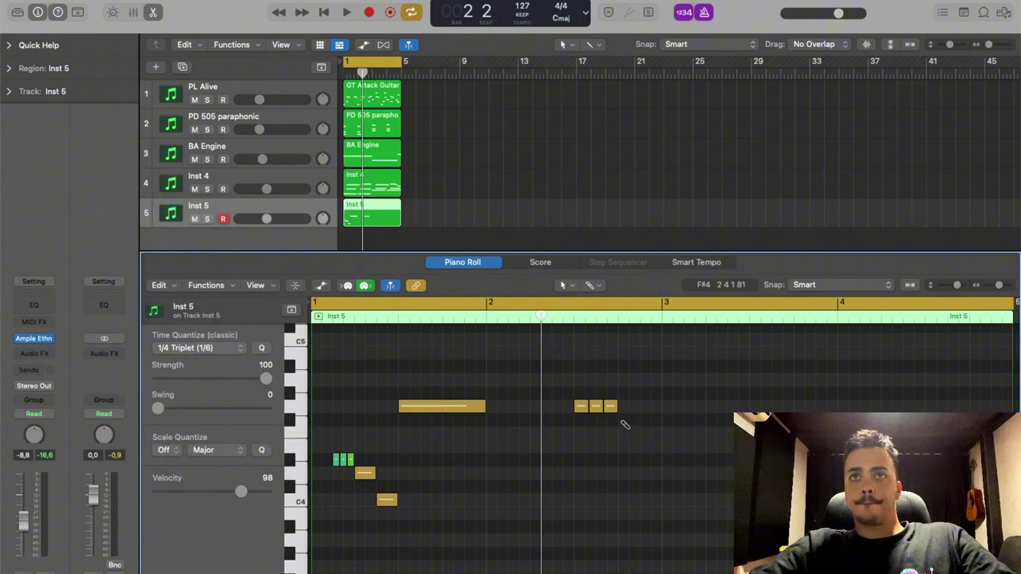
pyautogui.click(625, 424)
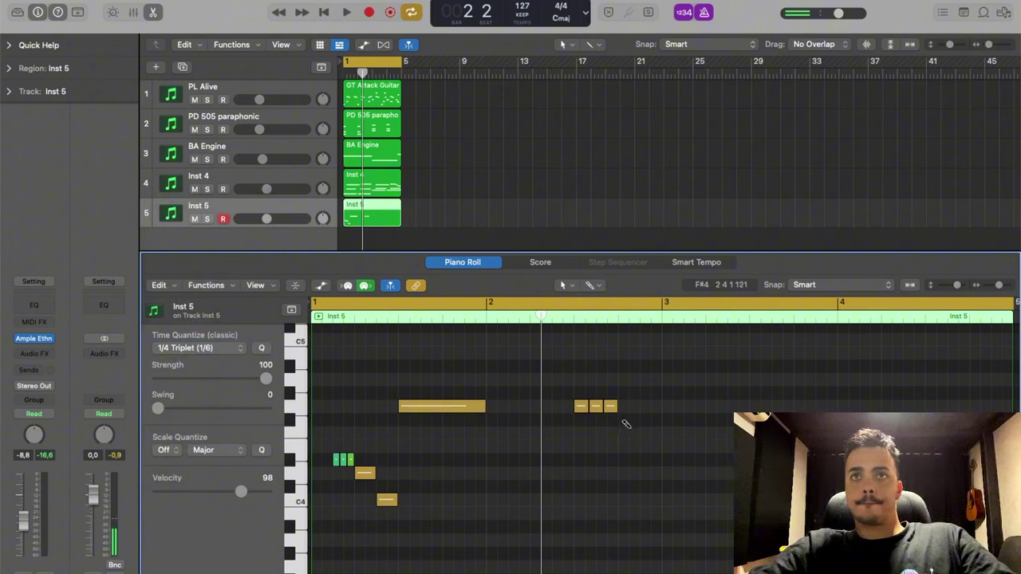
pyautogui.click(646, 421)
pyautogui.click(646, 421)
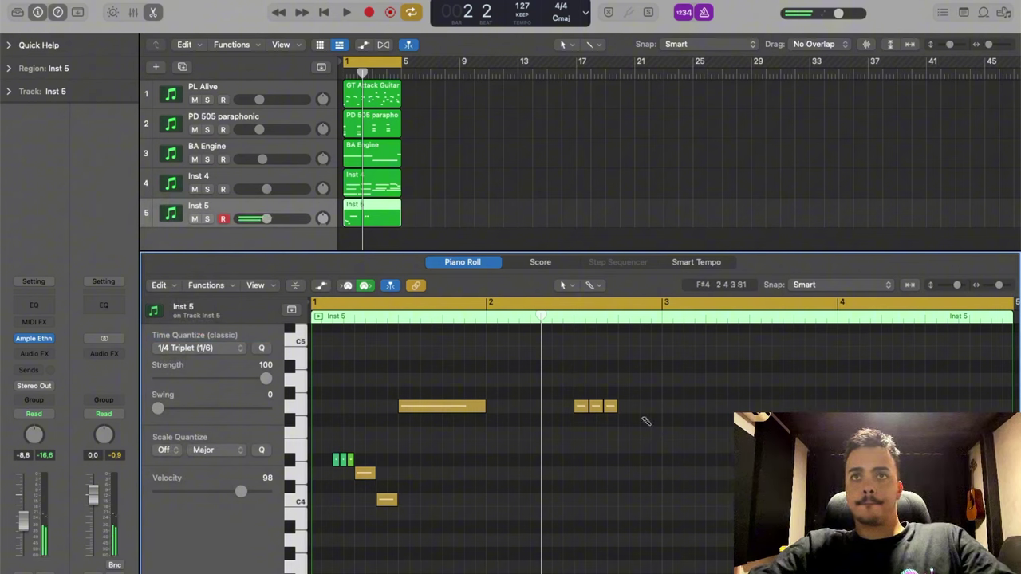
pyautogui.click(665, 421)
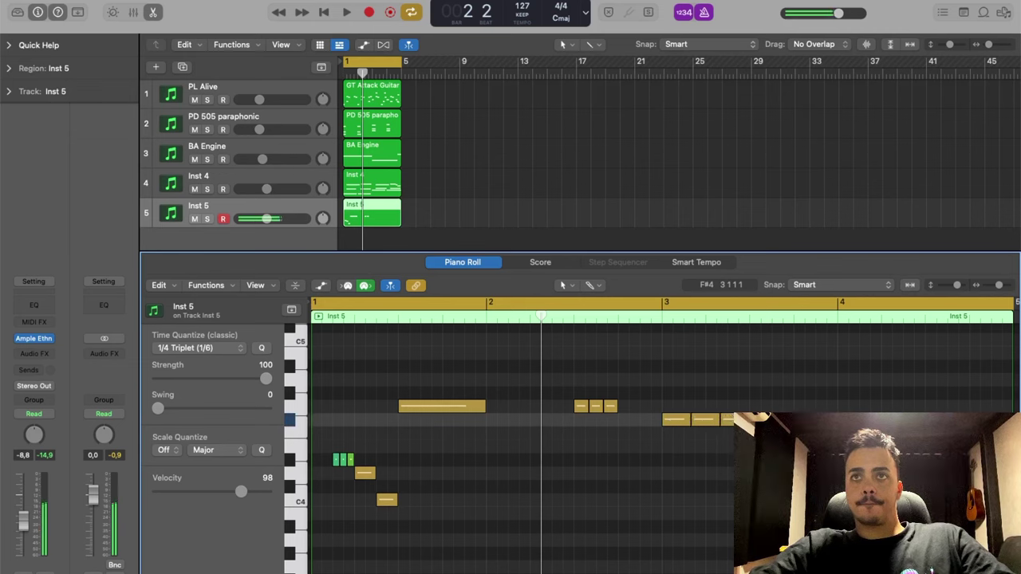
pyautogui.click(837, 420)
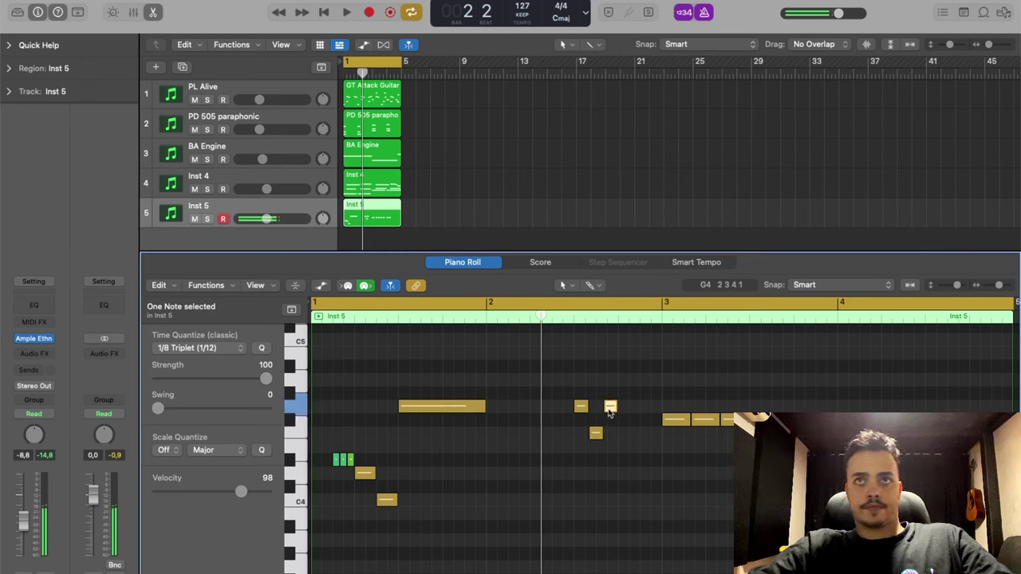
# Step the bar 2 triplet down to G4, F4 and D#4, add a D4 note held until bar 3, and play the loop.
pyautogui.hotkey('alt', 'Down')
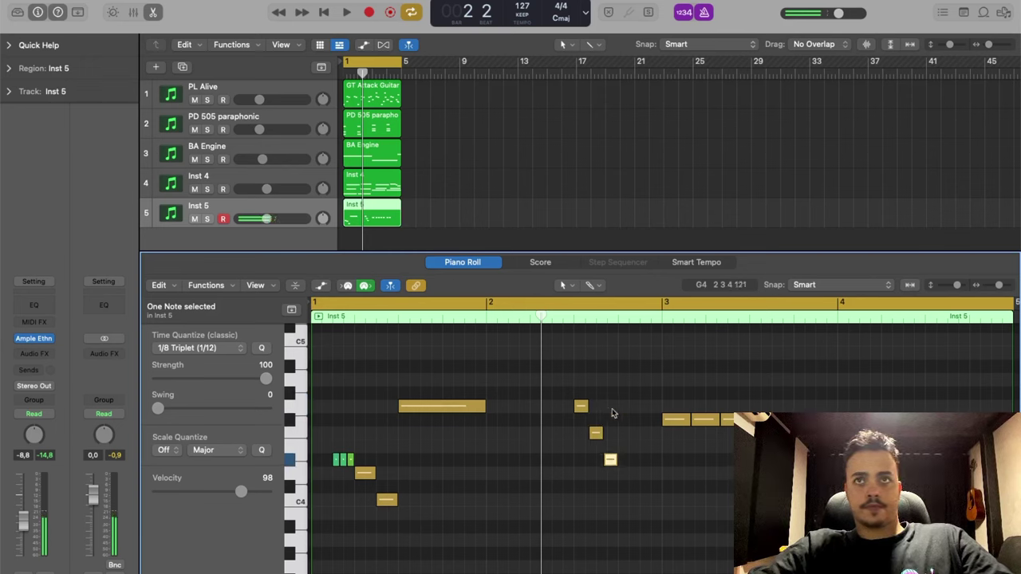
pyautogui.keyDown('super'); pyautogui.click(623, 476); pyautogui.keyUp('super')
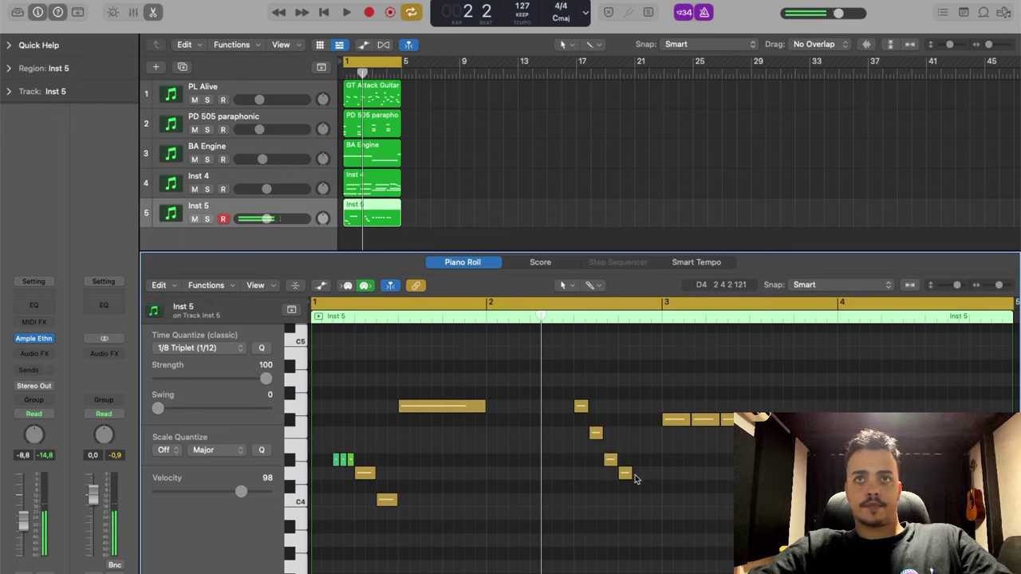
pyautogui.moveTo(631, 476); pyautogui.dragTo(660, 476)
pyautogui.press('space')
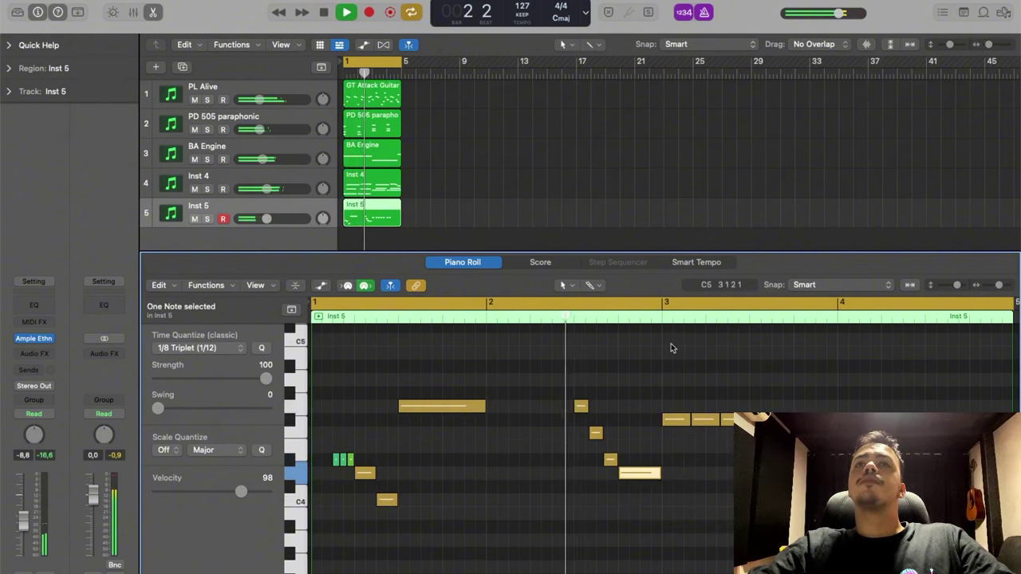
pyautogui.press('space')
# Move the first three F#4 notes in bar 3 to F4, F4 and D#4, and play the result.
pyautogui.moveTo(667, 419); pyautogui.dragTo(704, 434)
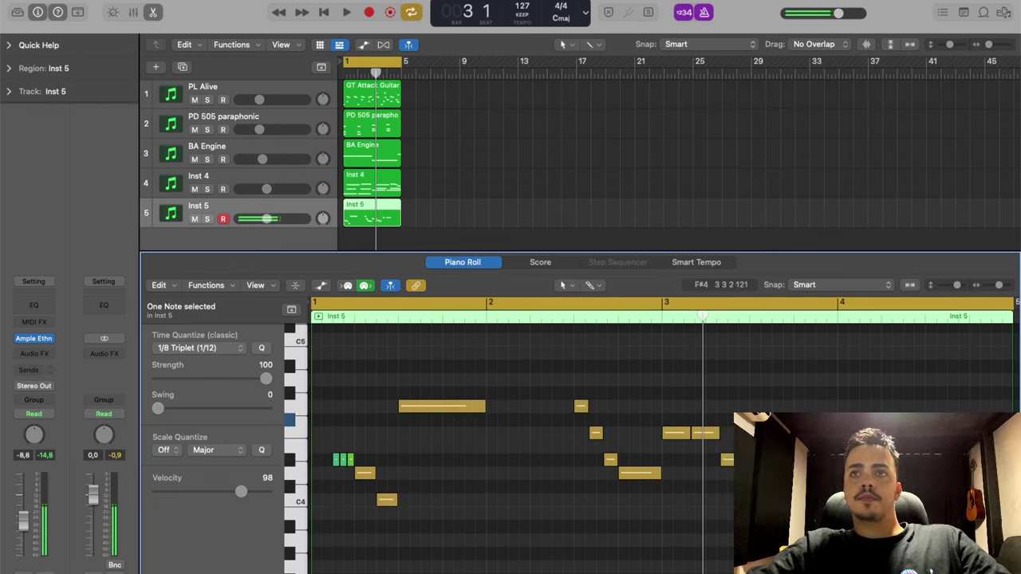
pyautogui.press('space')
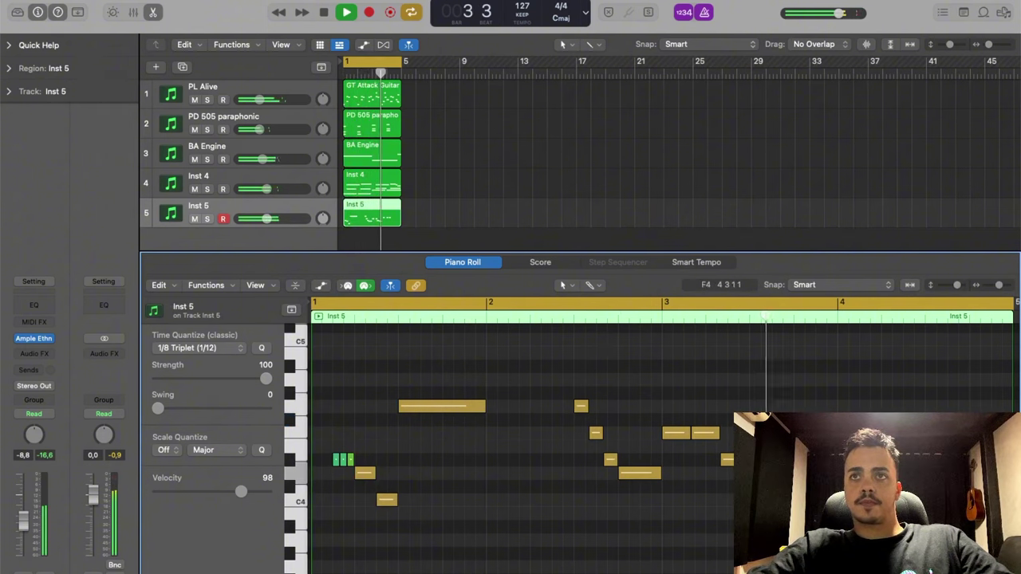
pyautogui.press('space')
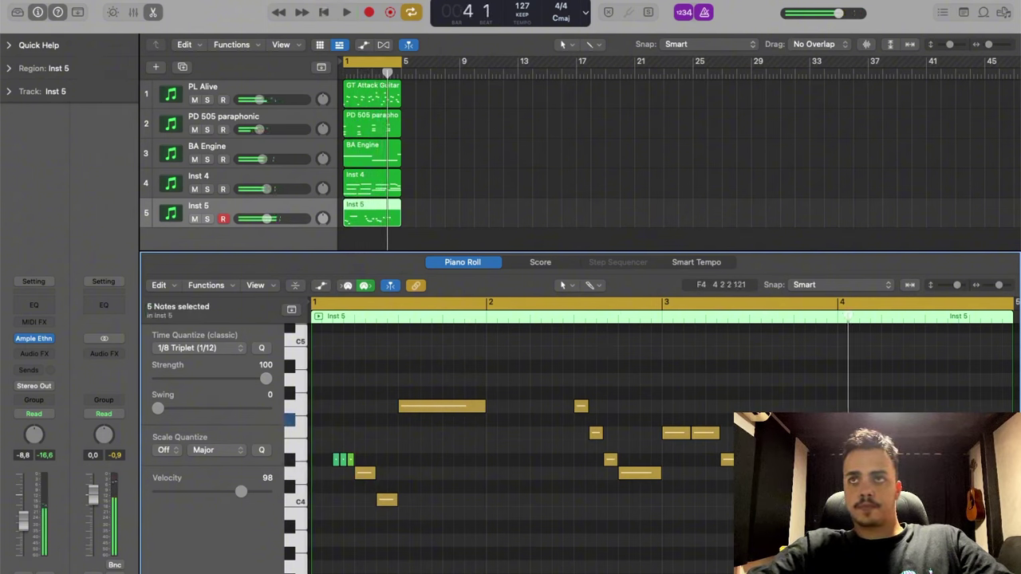
# Play bar 4 and the whole loop from the start to check the new melody.
pyautogui.click(654, 319)
pyautogui.press('space')
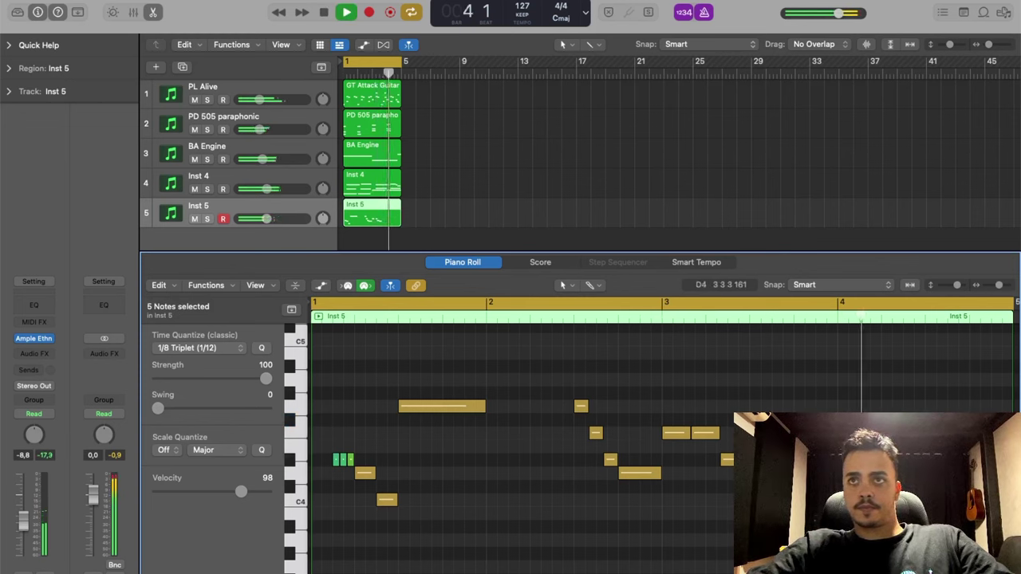
pyautogui.press('space')
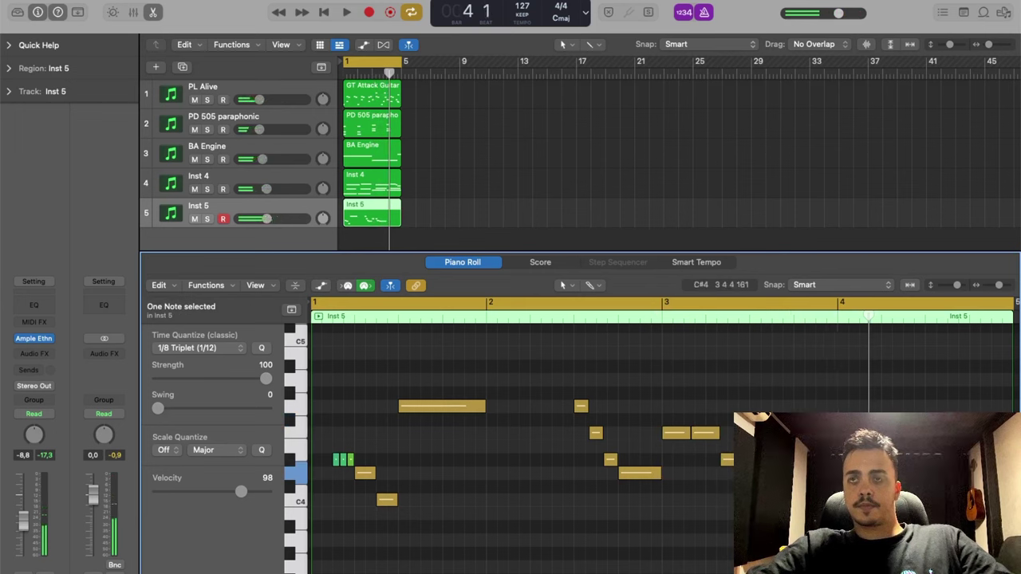
pyautogui.press('Return')
pyautogui.press('space')
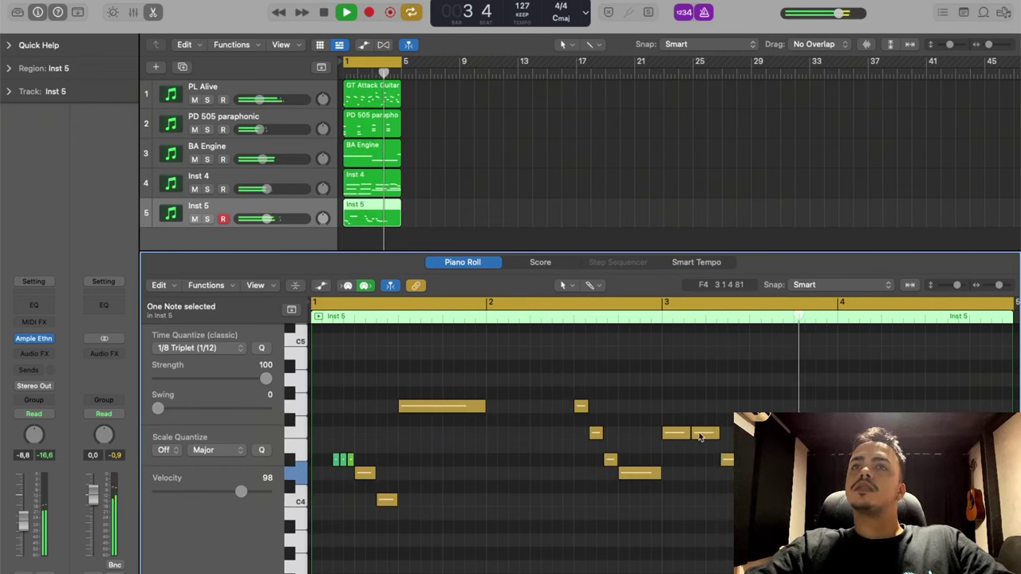
pyautogui.press('space')
pyautogui.click(682, 417)
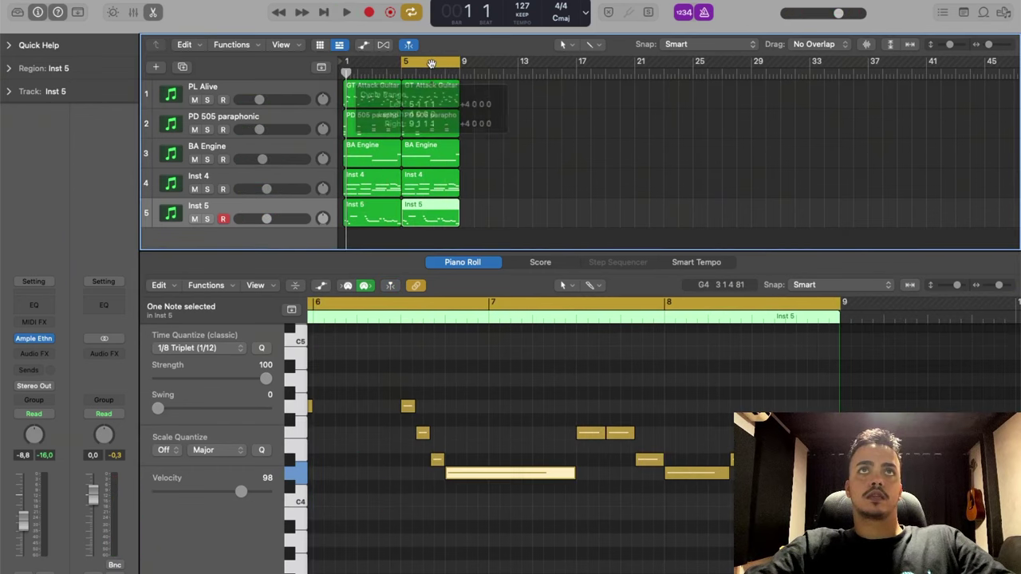
# Vary the copied ukulele melody in bar 5 by raising the D4 note to D#4 and repitching the C4 and held G4 notes, and play it.
pyautogui.press('space')
pyautogui.press('space')
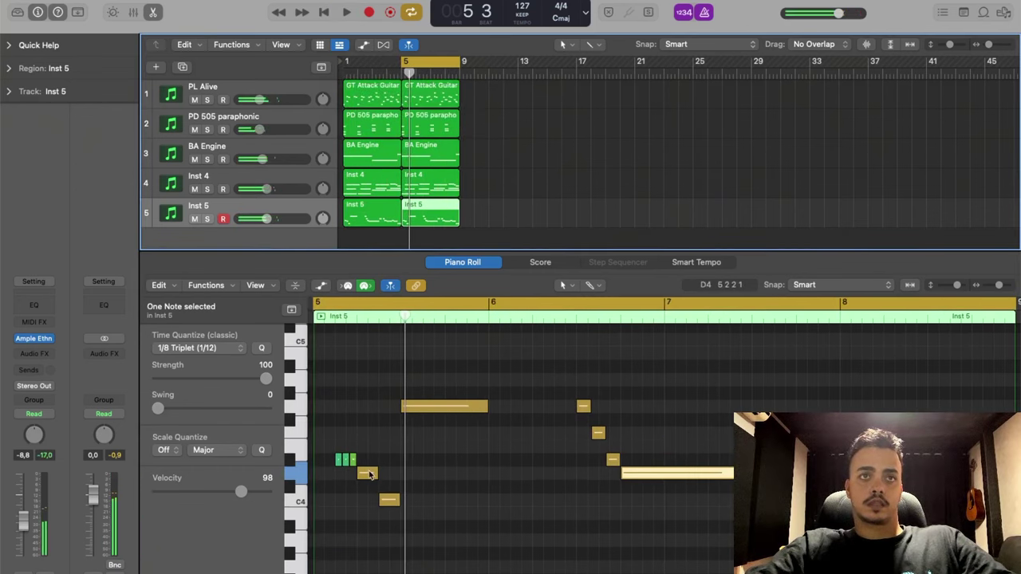
pyautogui.moveTo(369, 475); pyautogui.dragTo(369, 460)
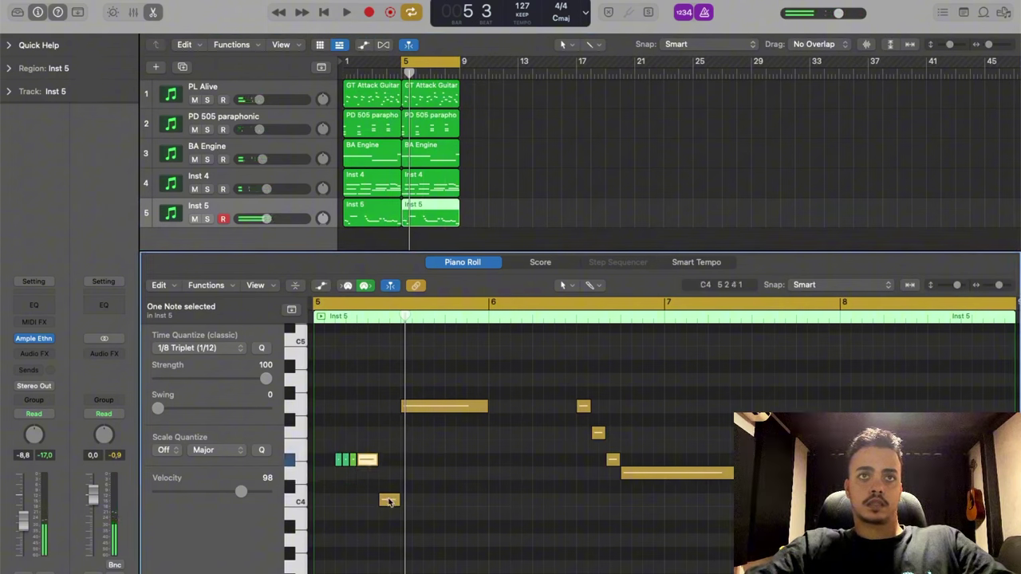
pyautogui.moveTo(389, 500); pyautogui.dragTo(388, 438)
pyautogui.click(421, 407)
pyautogui.moveTo(421, 407); pyautogui.dragTo(418, 375)
pyautogui.press('space')
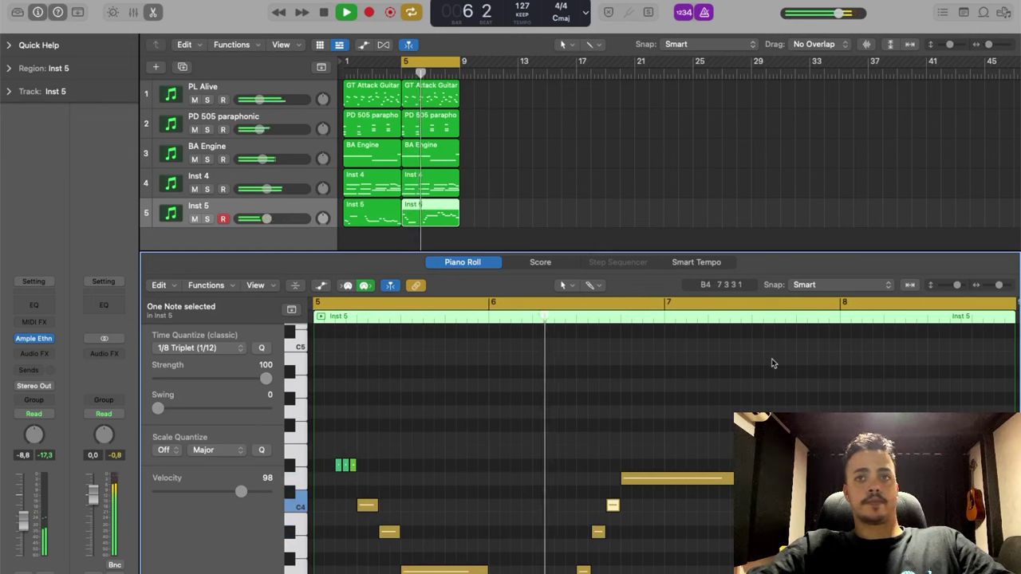
# Listen to the reworked melody up to bar 7, repitch the note around beat 3 of bar 7, and play the result.
pyautogui.press('space')
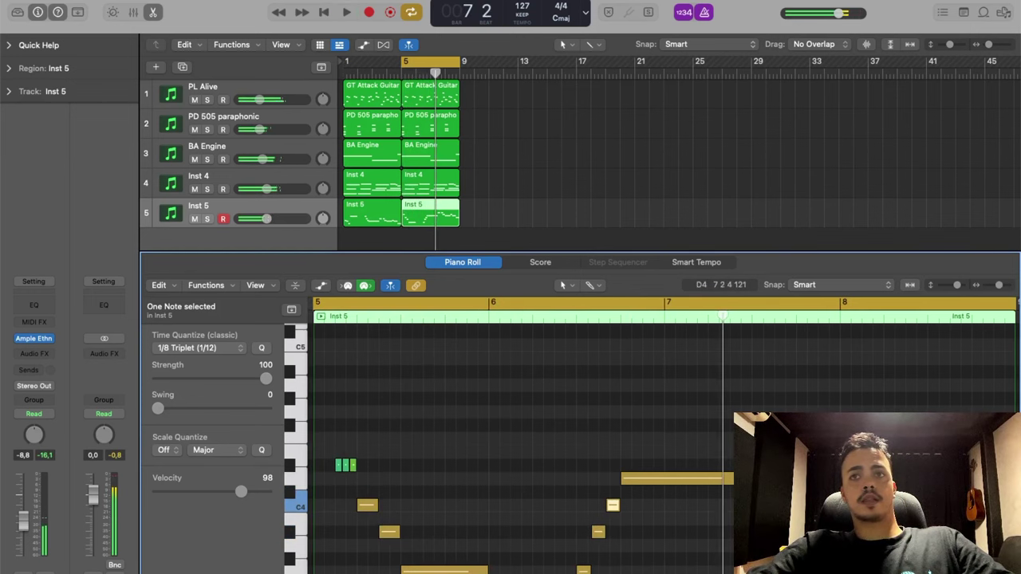
pyautogui.click(613, 327)
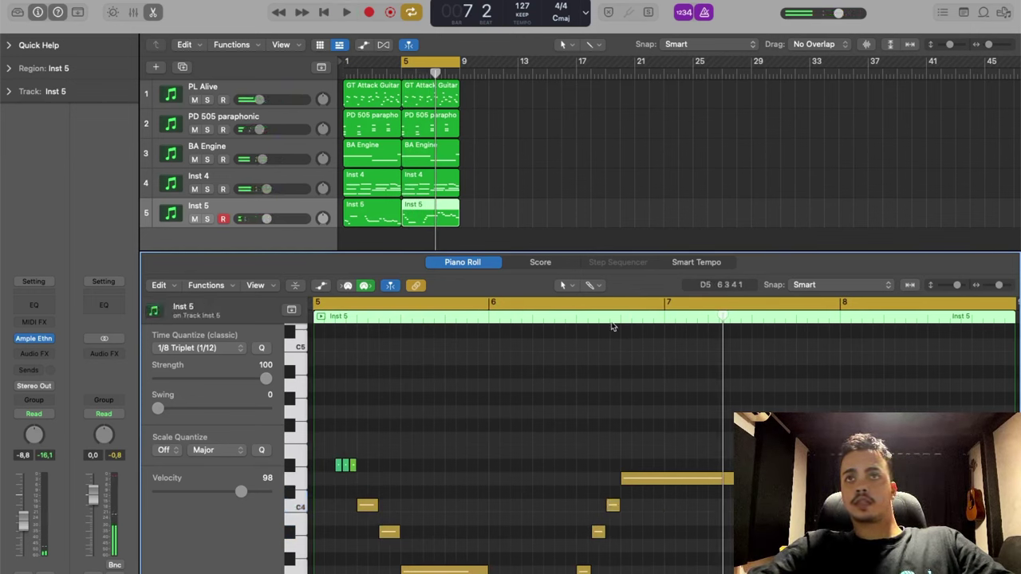
pyautogui.doubleClick(578, 322)
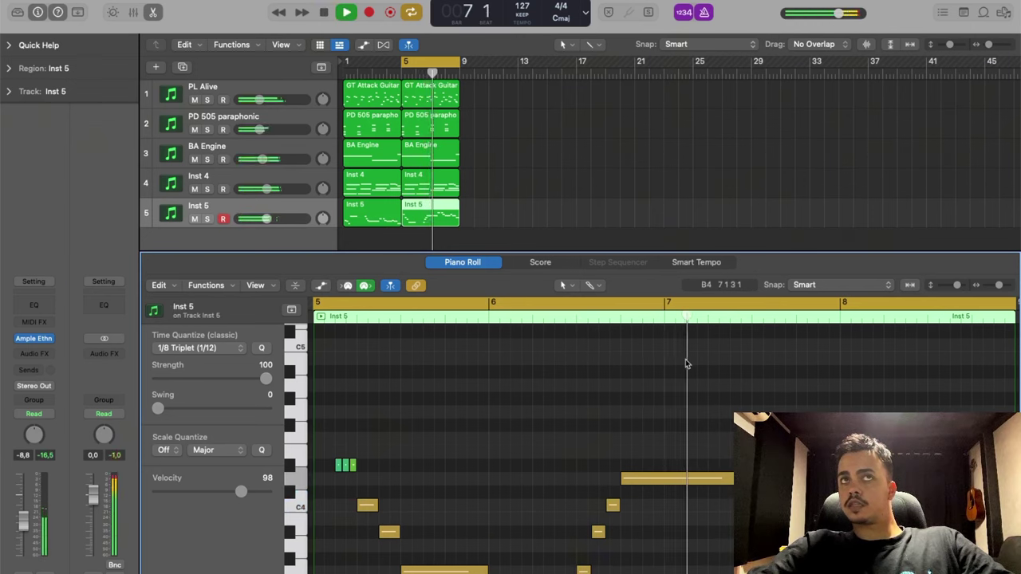
pyautogui.press('space')
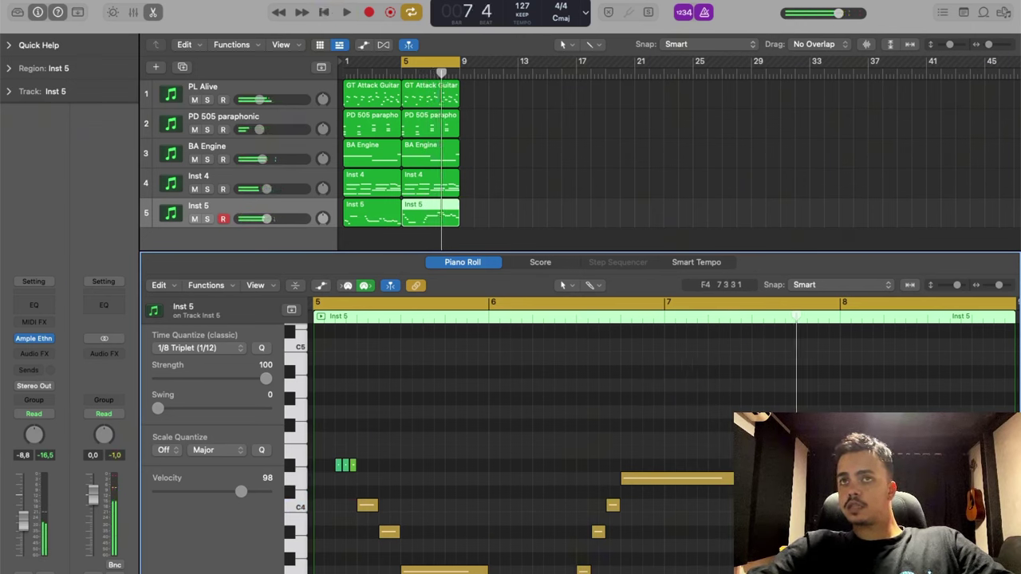
pyautogui.moveTo(772, 440); pyautogui.dragTo(771, 467)
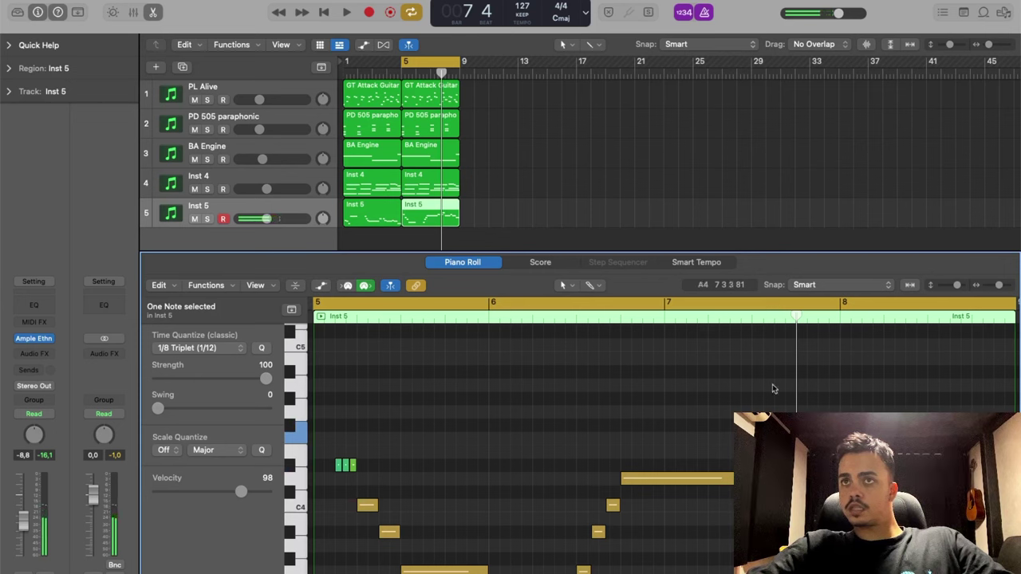
pyautogui.press('space')
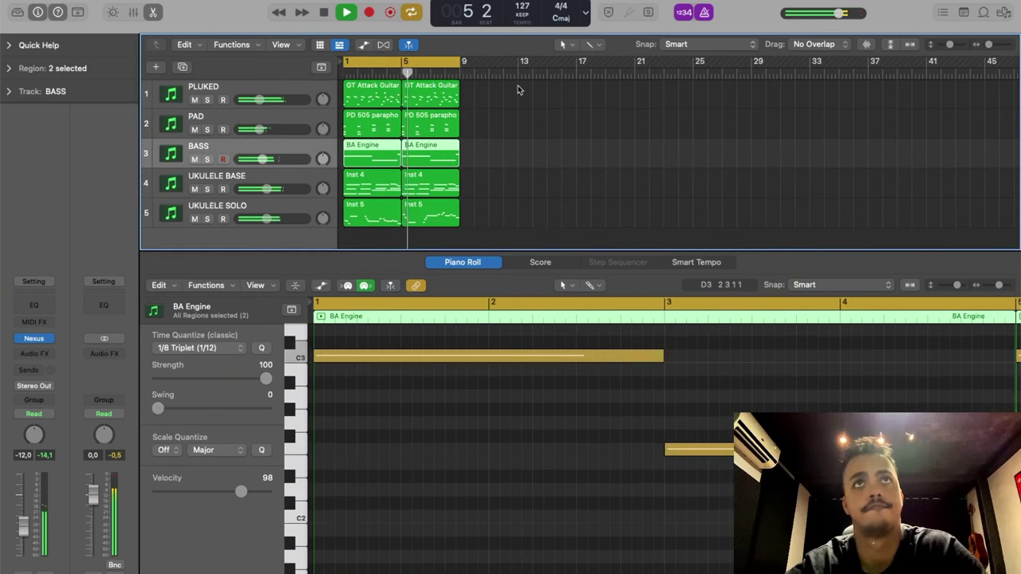
# Transpose all ten regions on the five tracks, trying +3 semitones and settling on -4 while listening, and clear the selection.
pyautogui.press('space')
pyautogui.moveTo(514, 95); pyautogui.dragTo(346, 232)
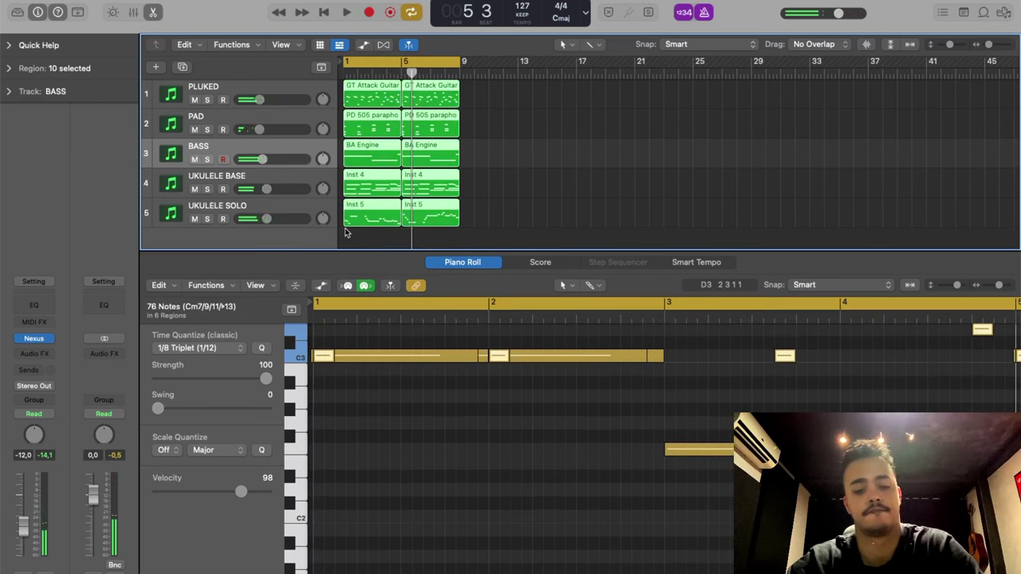
pyautogui.hotkey('alt', 'Up')
pyautogui.hotkey('alt', 'Up')
pyautogui.hotkey('alt', 'Up')
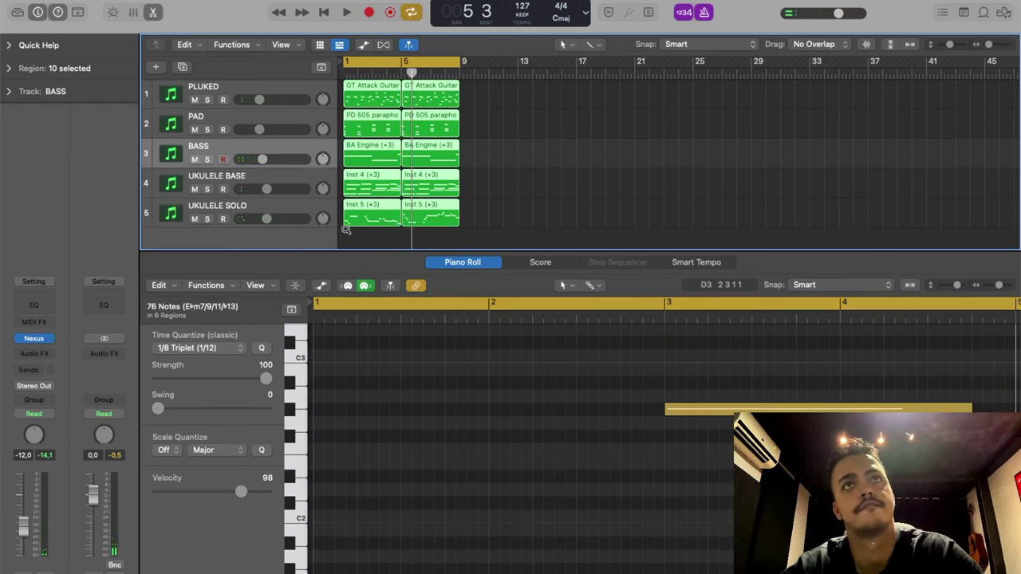
pyautogui.press('space')
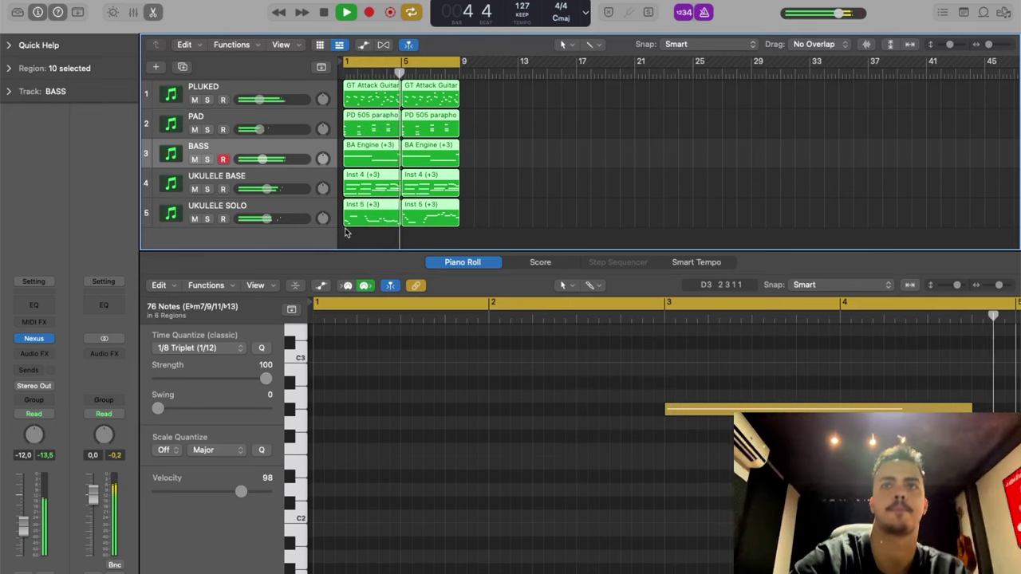
pyautogui.scroll(5, 407, 416)
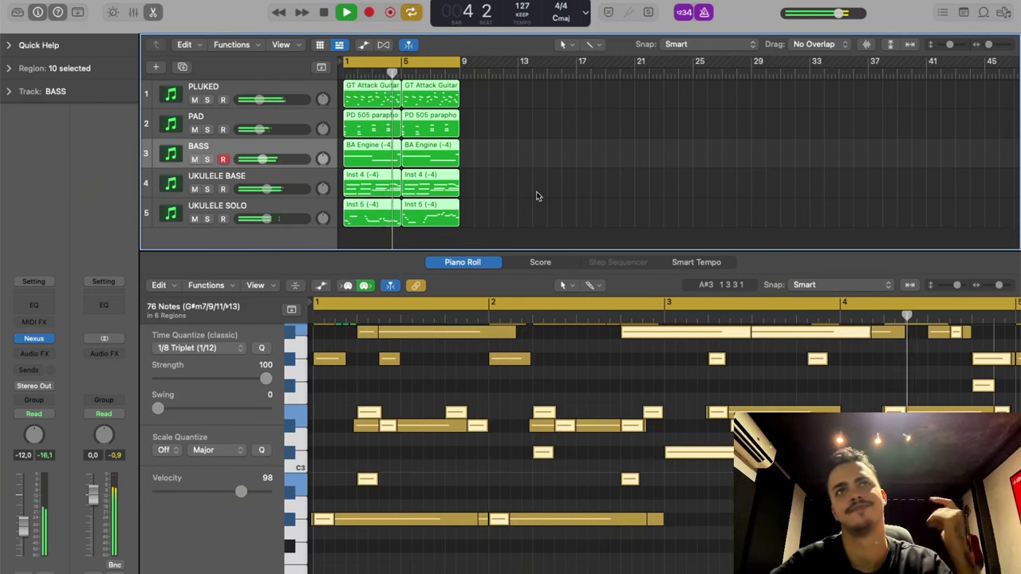
pyautogui.click(405, 554)
pyautogui.click(529, 148)
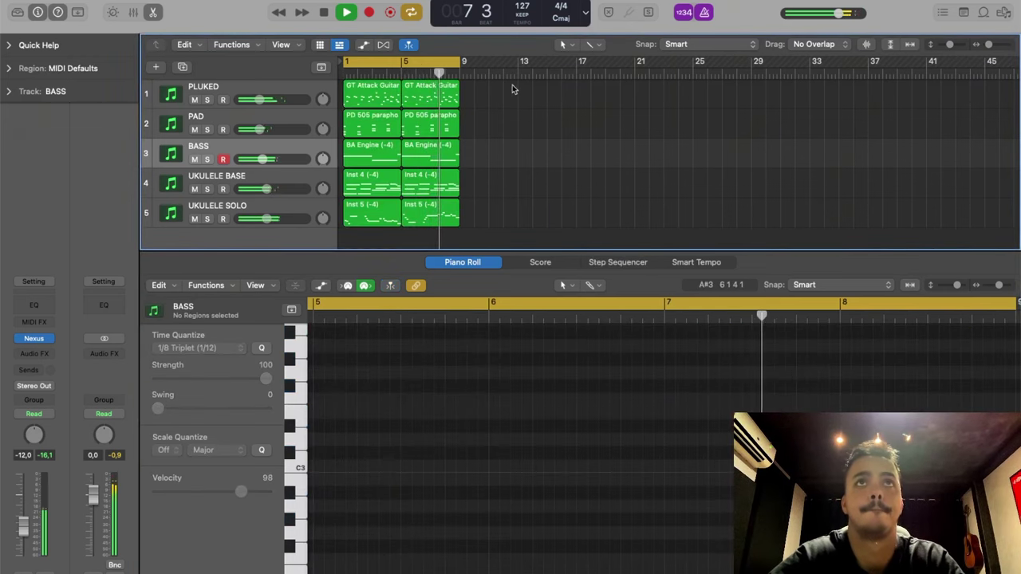
# Repeat all ten regions over bars 9 to 16 and bounce the copies to an audio region named SAMPLE BASE.
pyautogui.moveTo(512, 88); pyautogui.dragTo(366, 225)
pyautogui.press('super+r')
pyautogui.press('super+Right')
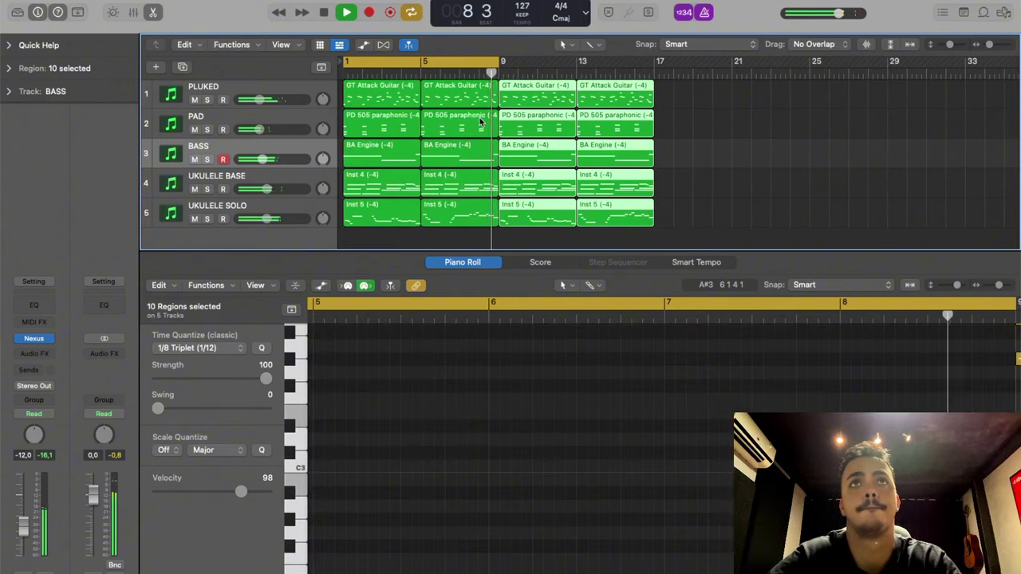
pyautogui.rightClick(551, 212)
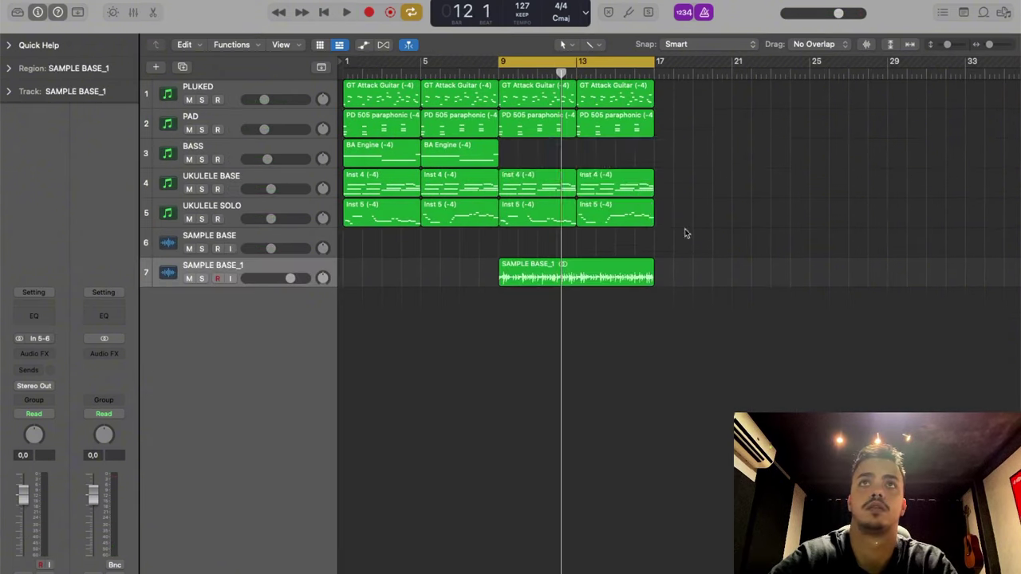
# Delete the leftover MIDI copies from bars 9 to 16 on the instrument tracks.
pyautogui.moveTo(684, 228); pyautogui.dragTo(542, 95)
pyautogui.press('Delete')
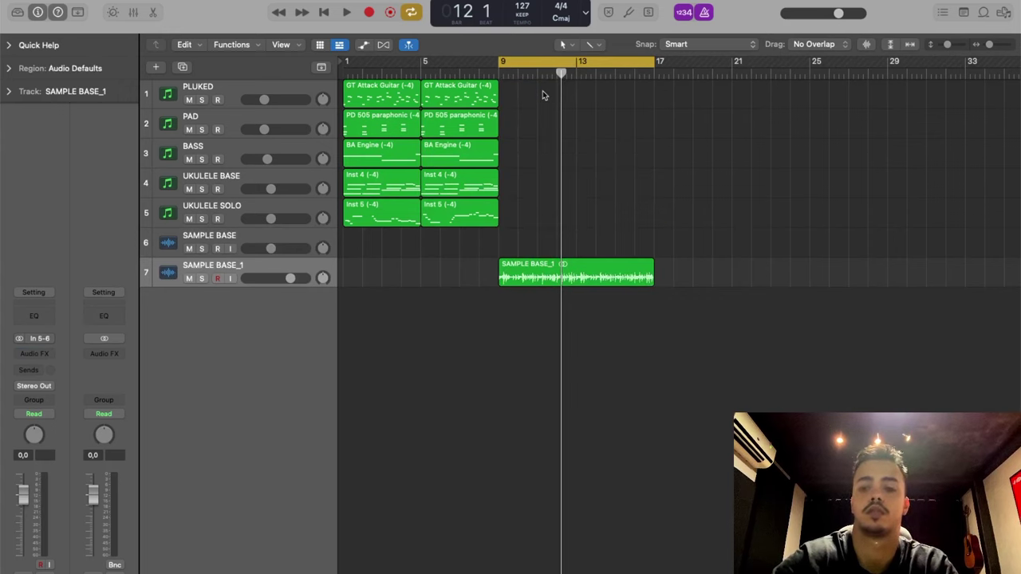
# Move the SAMPLE BASE_1 audio region onto the SAMPLE BASE track and turn down the emptied SAMPLE BASE_1 track.
pyautogui.moveTo(558, 263); pyautogui.dragTo(550, 239)
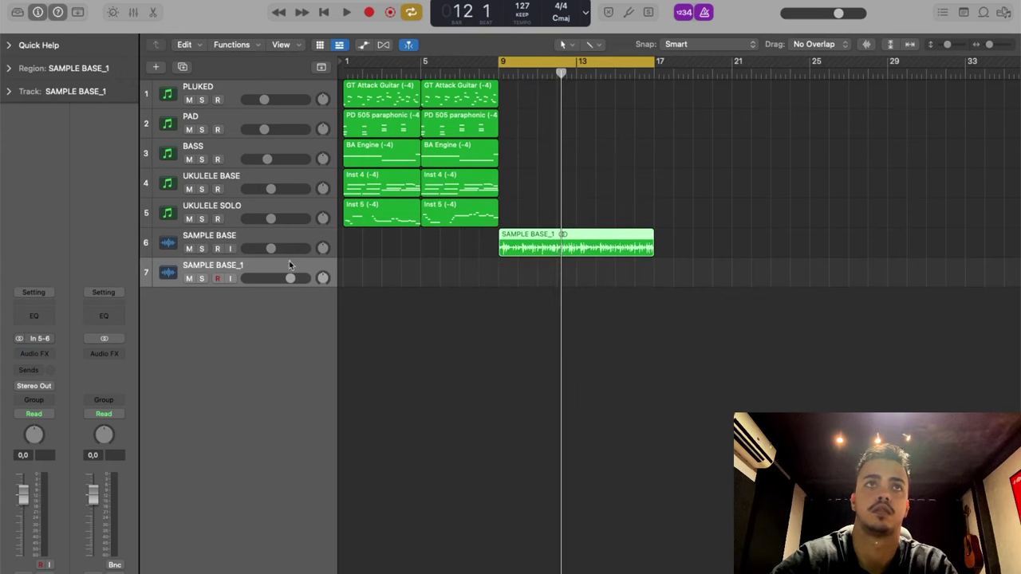
pyautogui.press('space')
pyautogui.moveTo(290, 278); pyautogui.dragTo(194, 289)
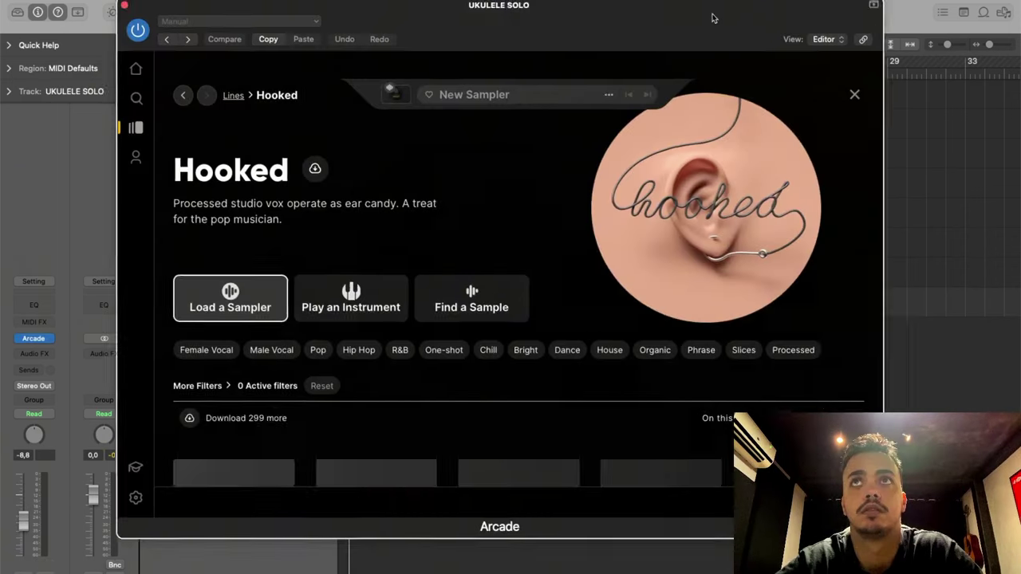
# Preview the Fine Wine sampler in Arcade's Hooked line, load Safe and Sound, and audition its vocal samples over the loop.
pyautogui.scroll(-10, 612, 256)
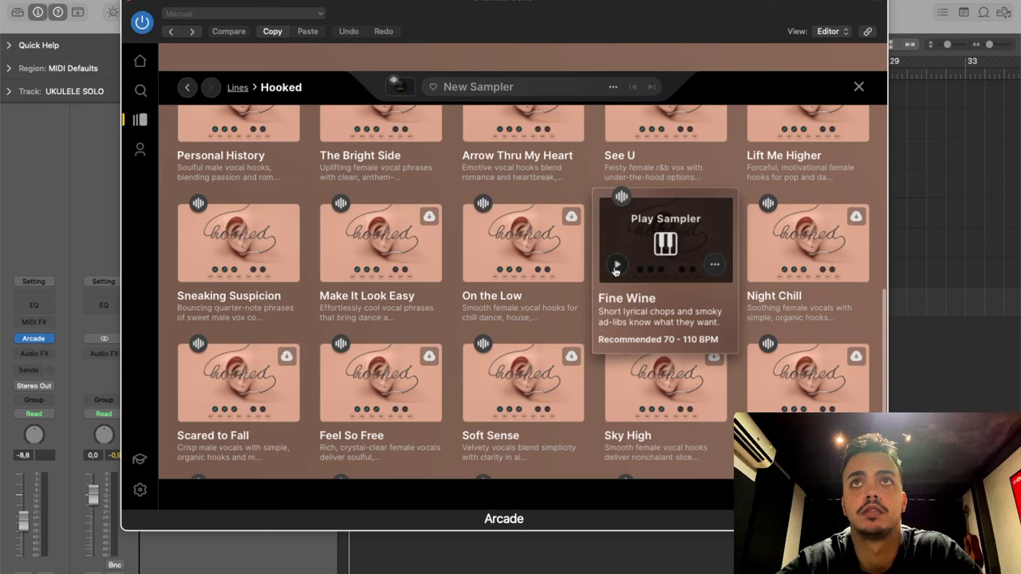
pyautogui.click(616, 267)
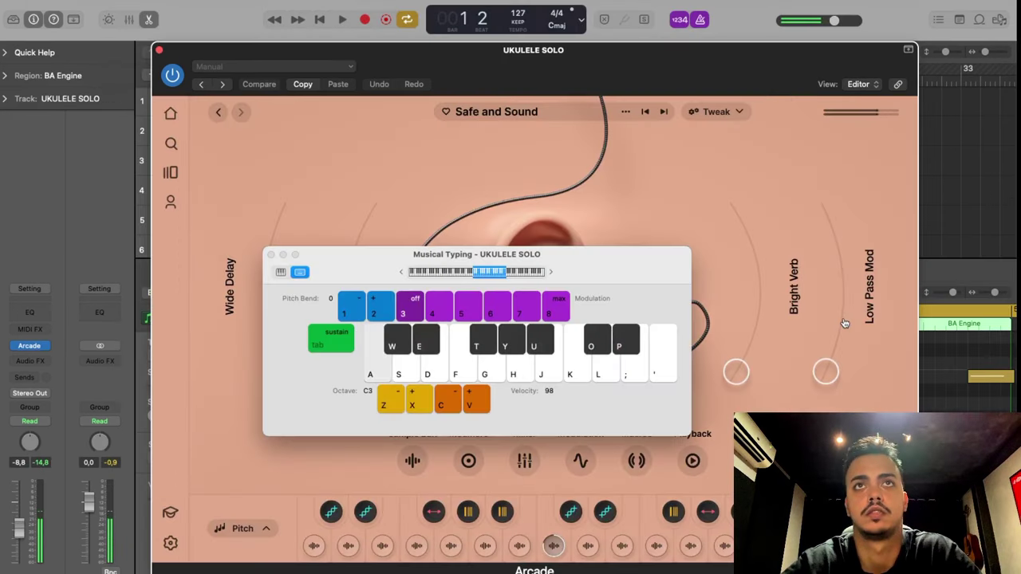
pyautogui.press('a')
pyautogui.press('a')
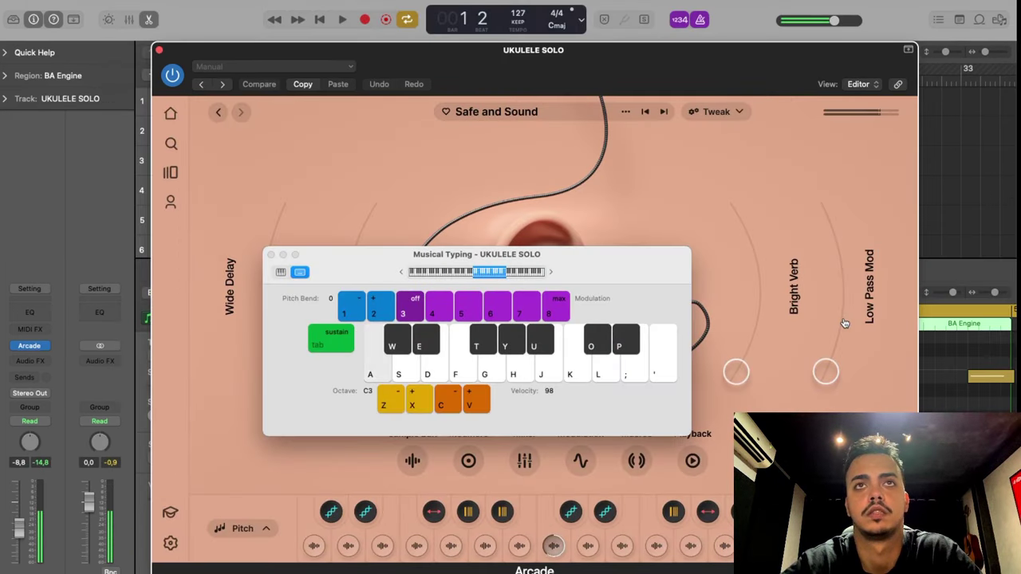
pyautogui.press('a')
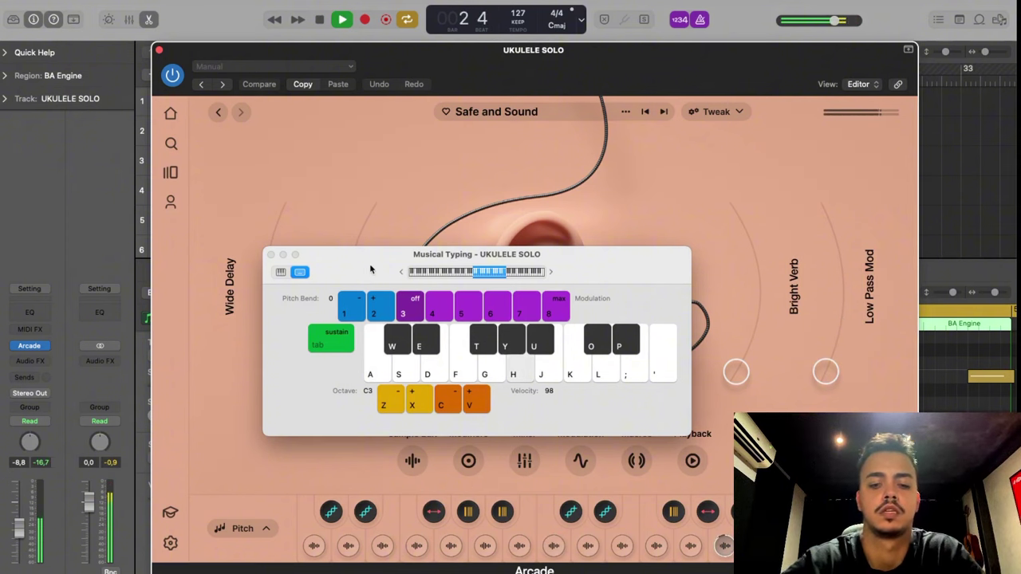
pyautogui.press('a')
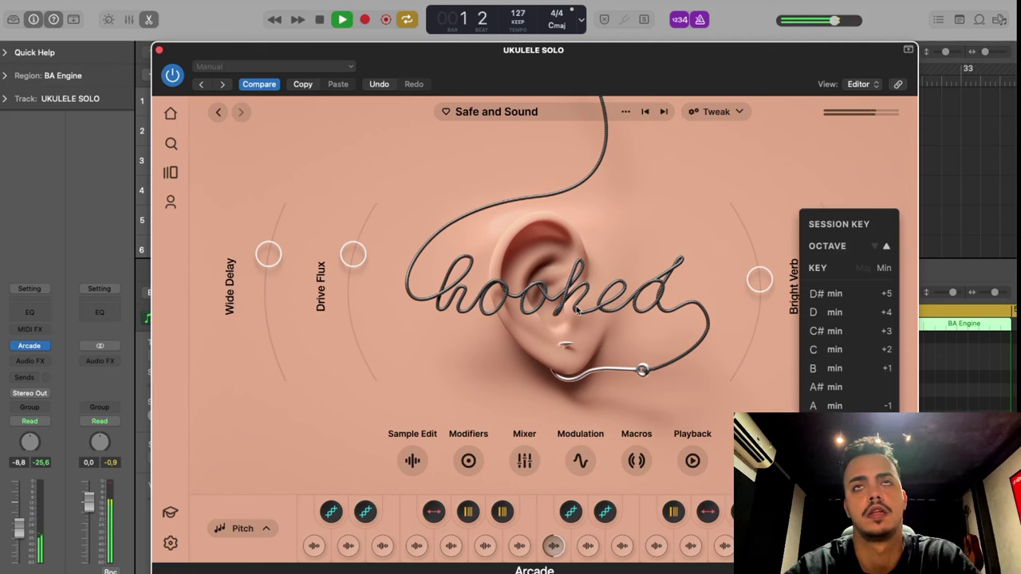
pyautogui.press('space')
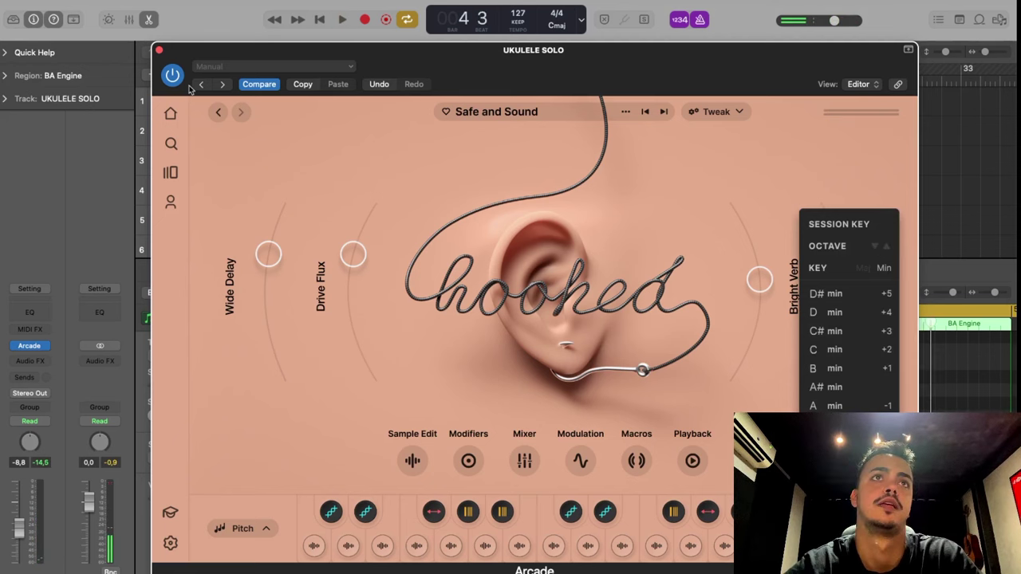
pyautogui.click(159, 50)
# Record a vocal part of C3, A3 and A#3 notes with Arcade over bars 1 to 8 on track 8.
pyautogui.press('r')
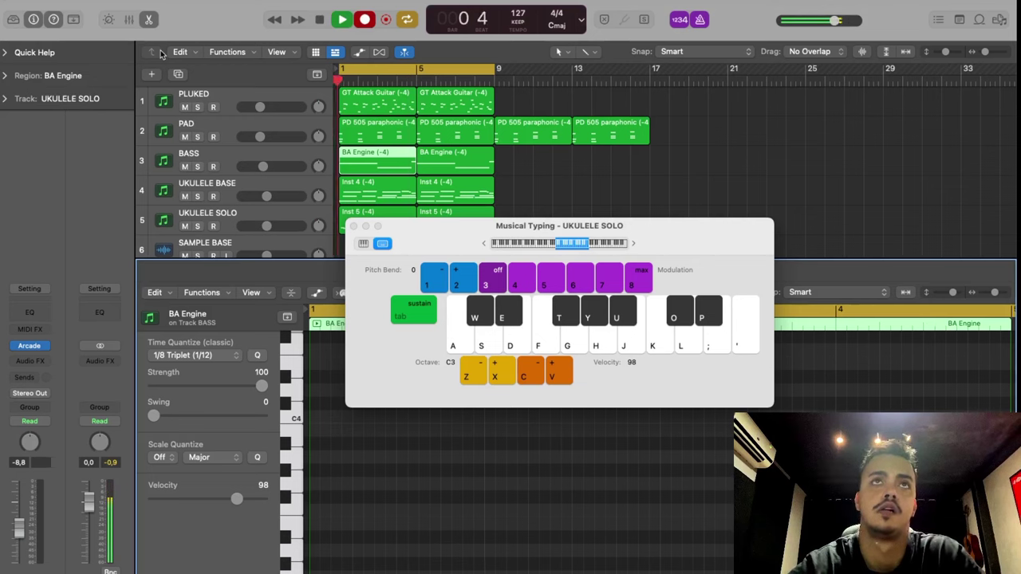
pyautogui.moveTo(448, 239); pyautogui.dragTo(532, 319)
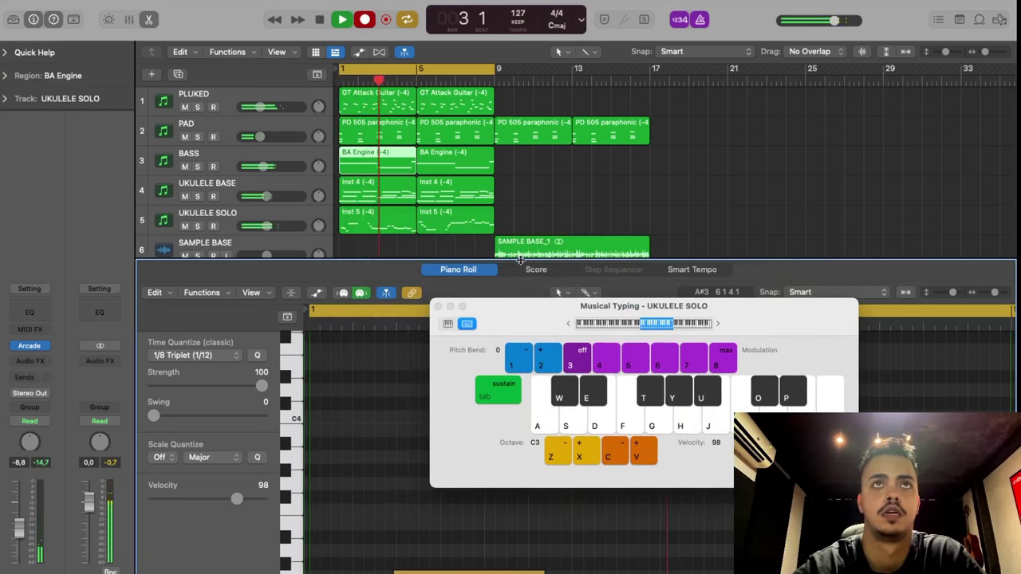
pyautogui.press('h')
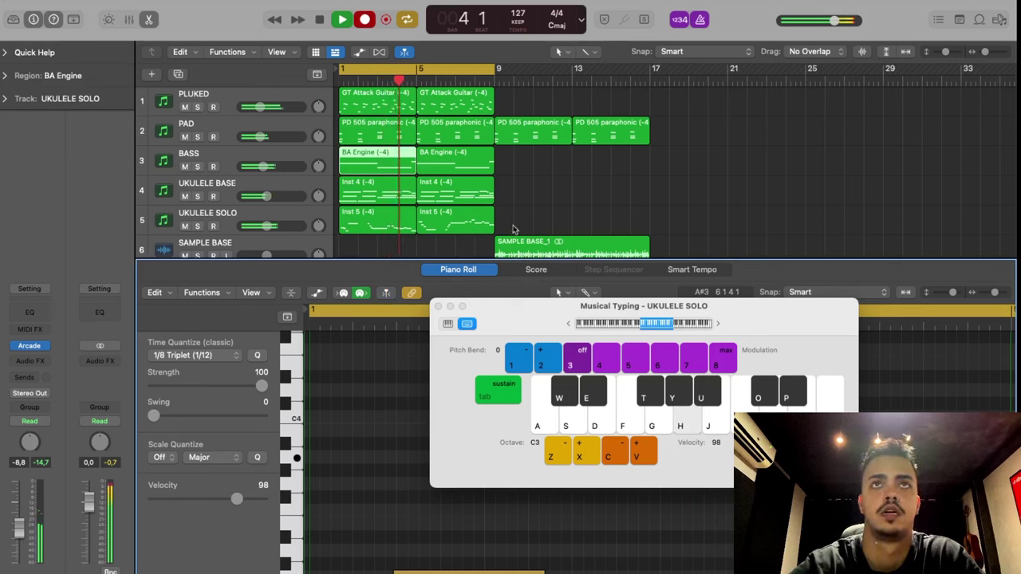
pyautogui.scroll(-3, 512, 226)
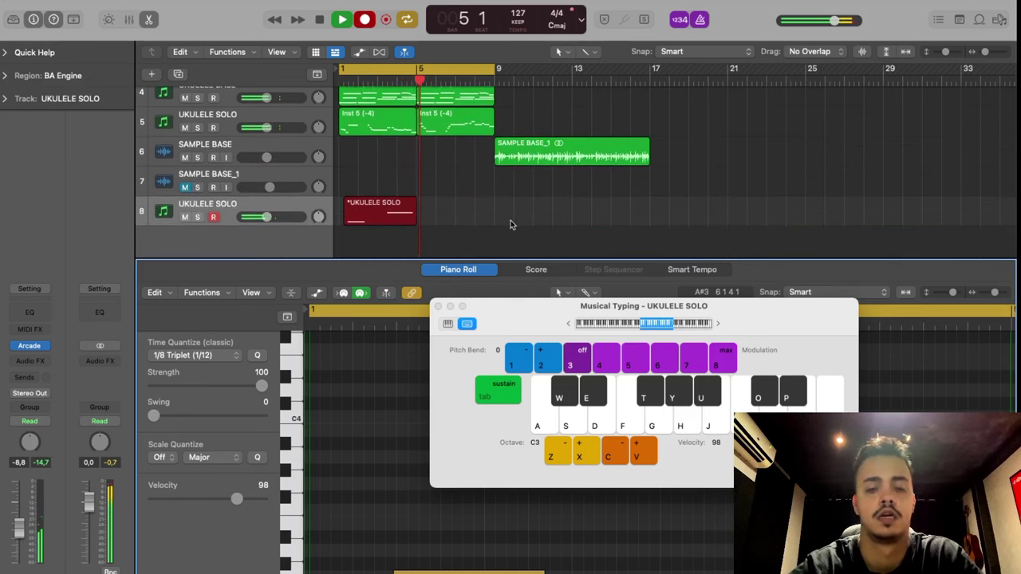
pyautogui.press('a')
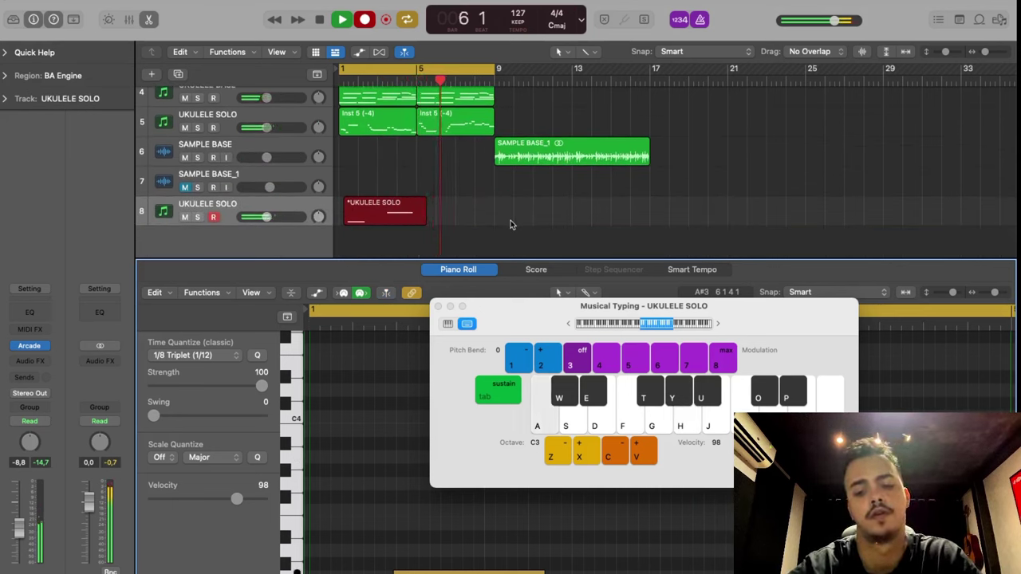
pyautogui.press('h')
pyautogui.press('u')
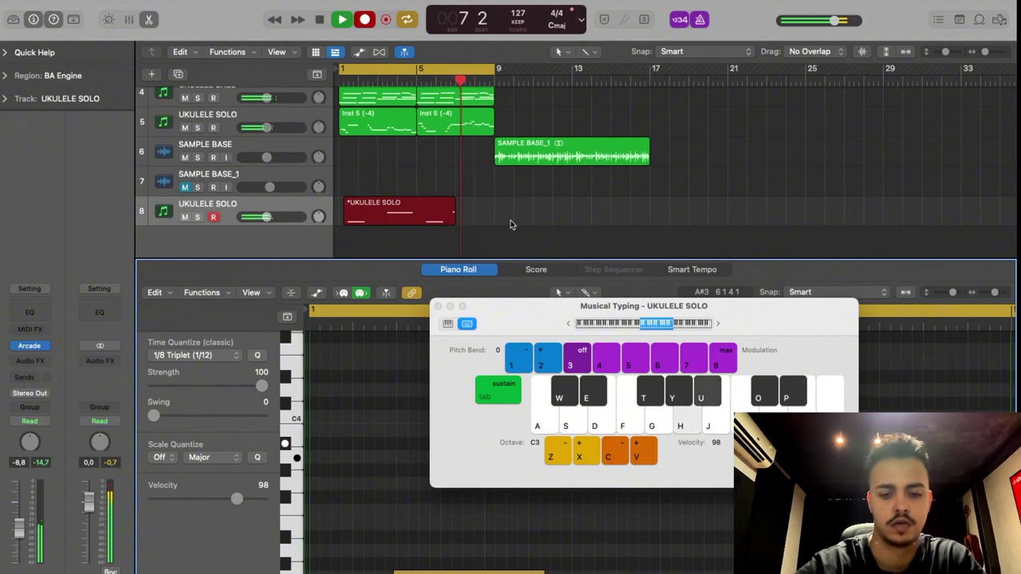
pyautogui.press('h')
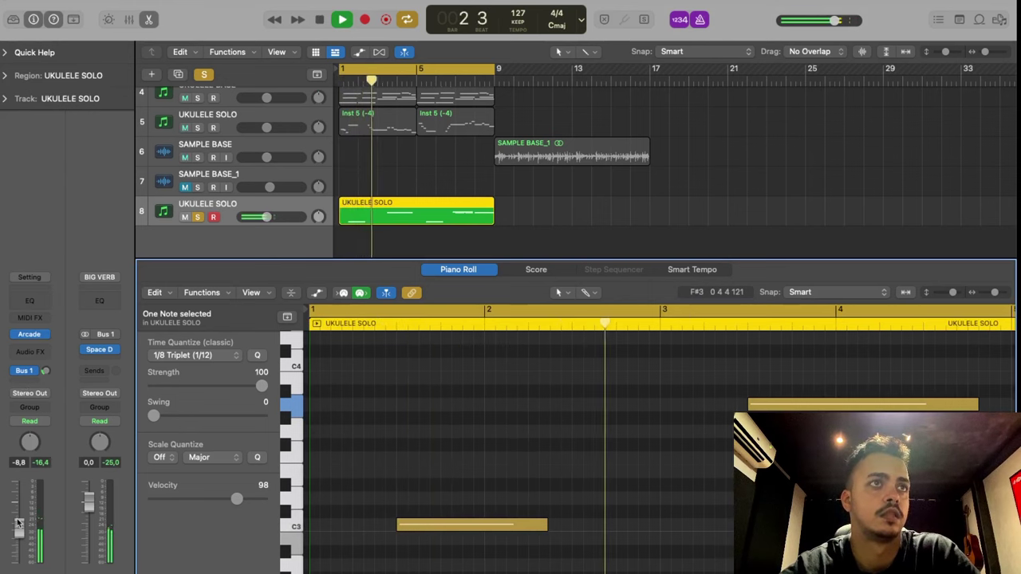
# Add a Channel EQ to the Arcade vocal track with a low cut at 466 Hz and 18 dB/Oct.
pyautogui.click(27, 306)
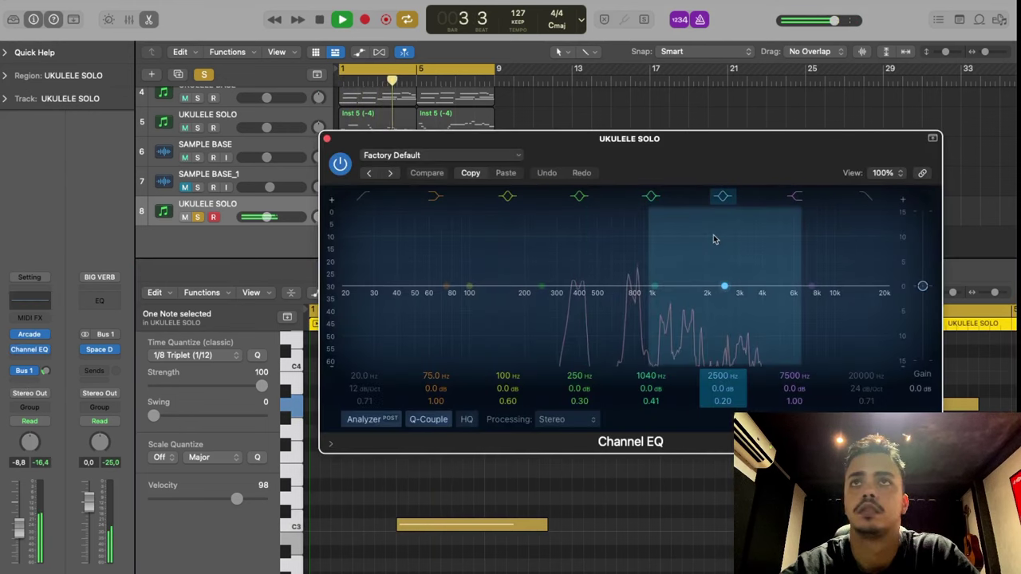
pyautogui.moveTo(357, 222); pyautogui.dragTo(589, 301)
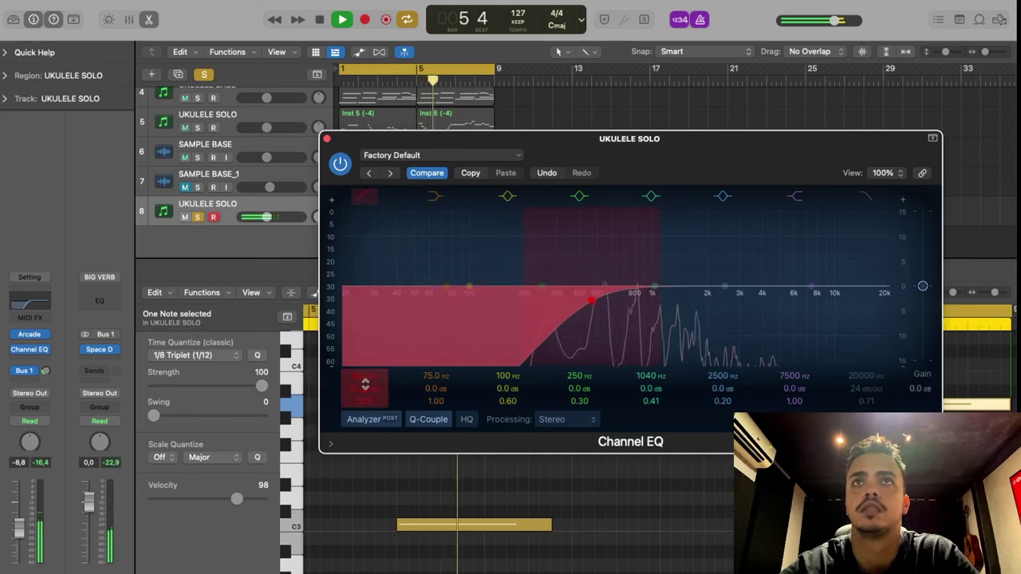
pyautogui.moveTo(365, 387); pyautogui.dragTo(364, 368)
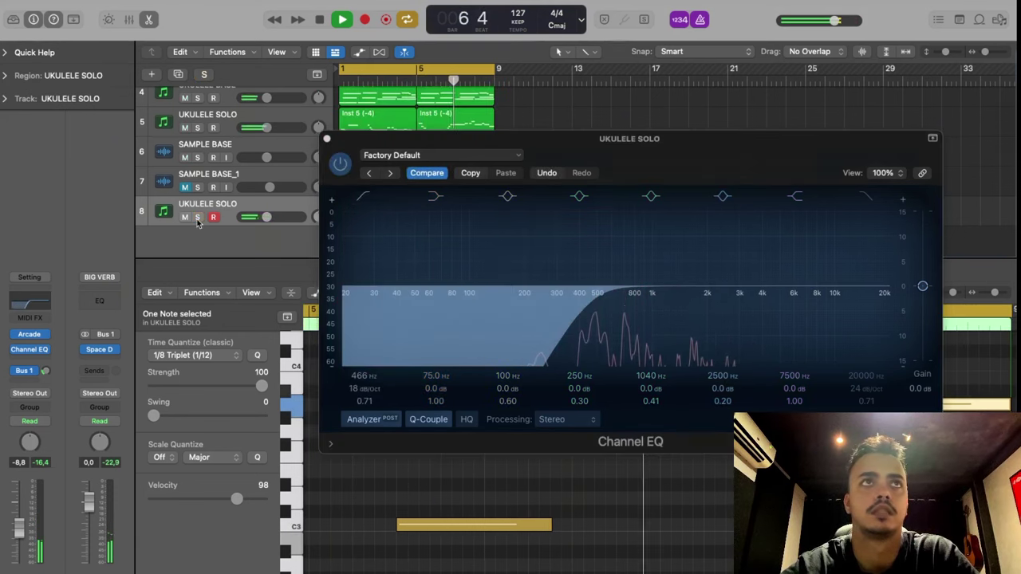
# Close the EQ and lower the Arcade vocal track's volume to -10.0 dB.
pyautogui.click(326, 137)
pyautogui.moveTo(267, 217); pyautogui.dragTo(270, 216)
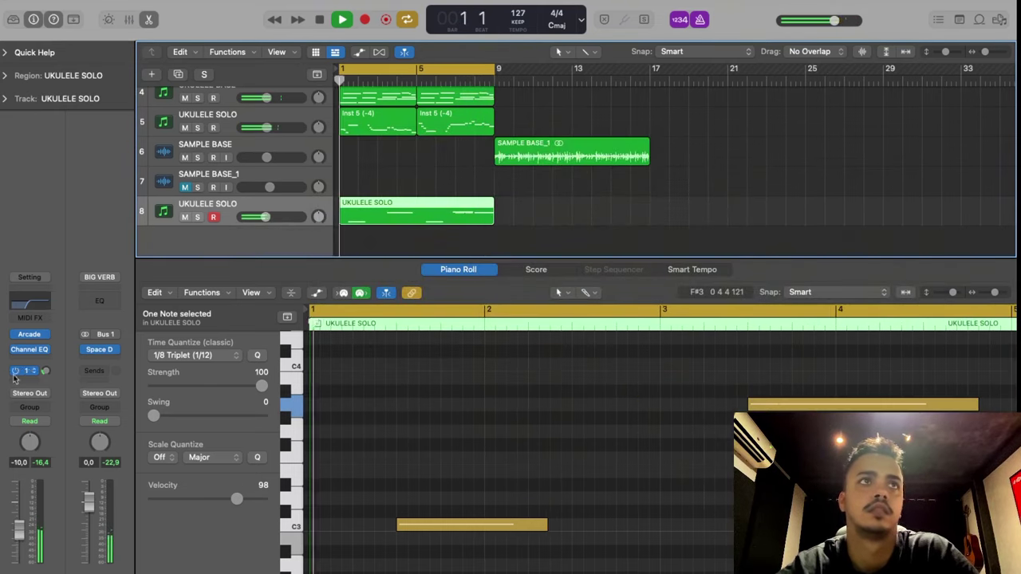
# Insert the CLA-2A (s) compressor on the Arcade vocal track, adjust its peak reduction, and set the track volume to -7.6 dB.
pyautogui.click(32, 360)
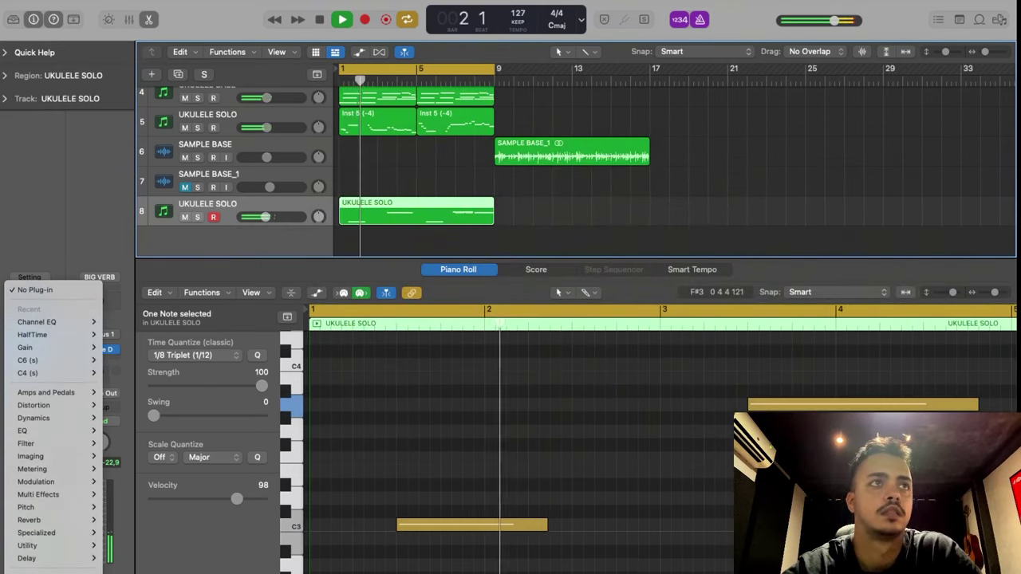
pyautogui.moveTo(53, 571)
pyautogui.moveTo(140, 570)
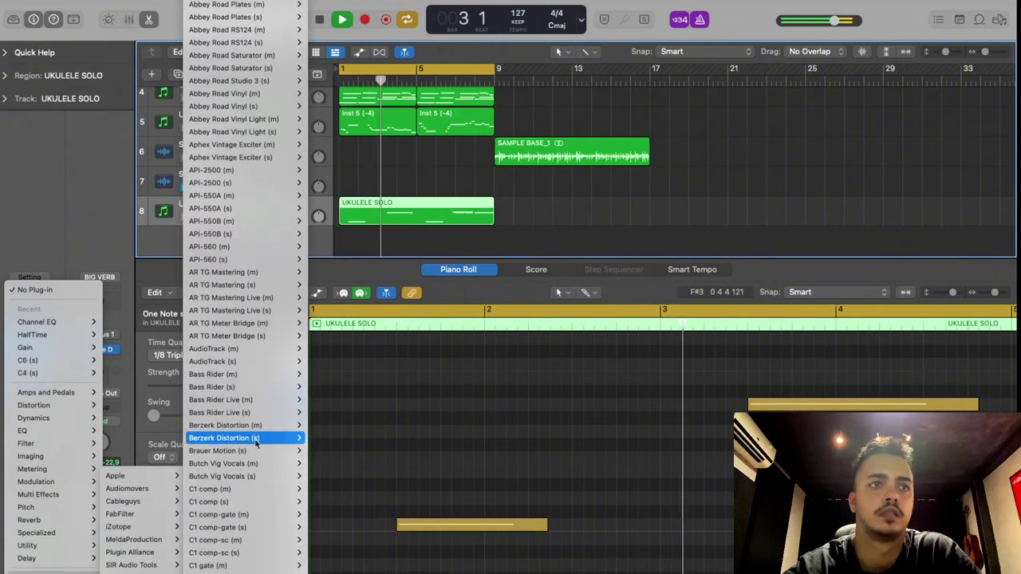
pyautogui.scroll(-5, 255, 438)
pyautogui.scroll(-5, 249, 470)
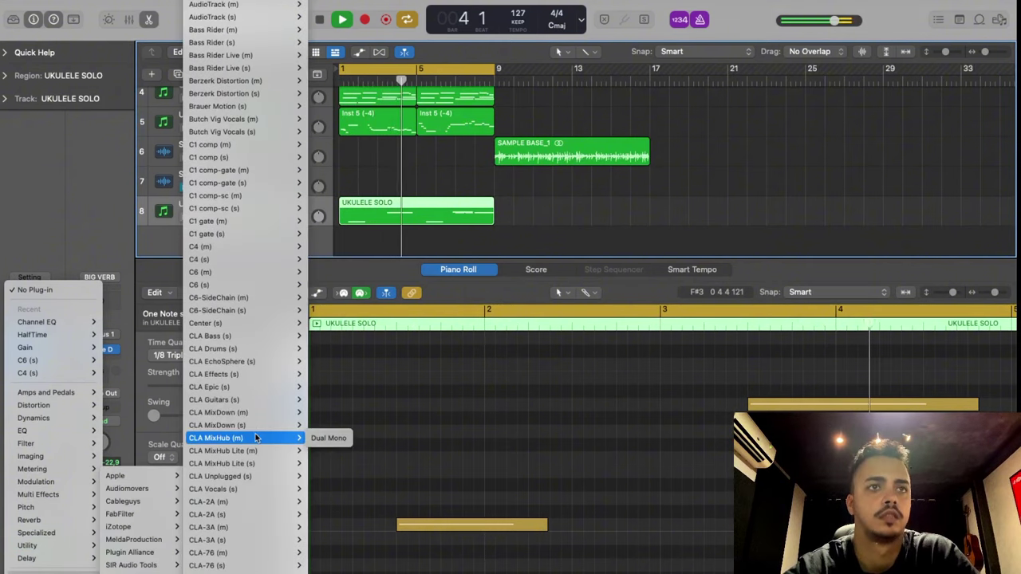
pyautogui.moveTo(243, 501)
pyautogui.click(321, 502)
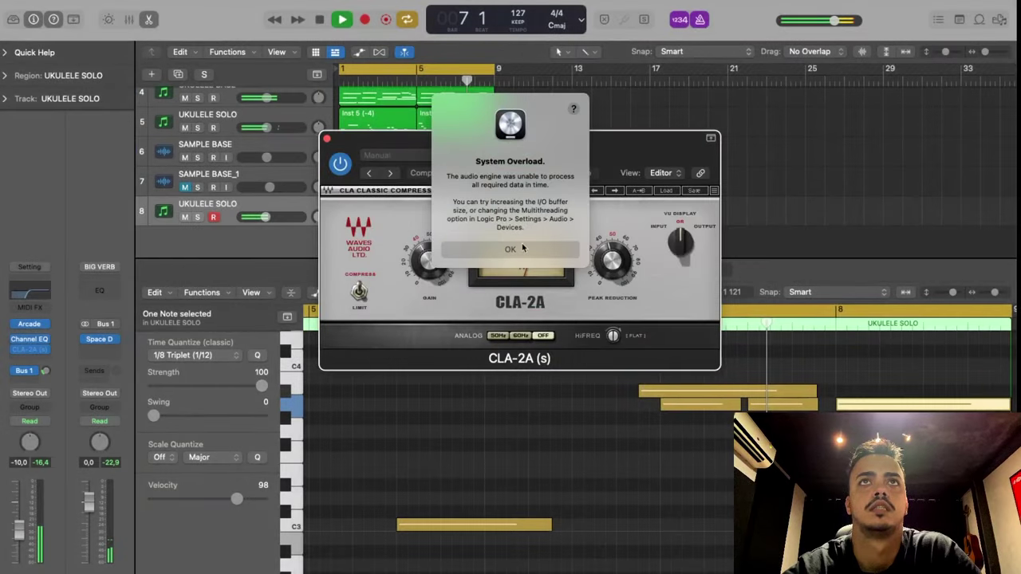
pyautogui.click(522, 248)
pyautogui.moveTo(606, 272); pyautogui.dragTo(608, 248)
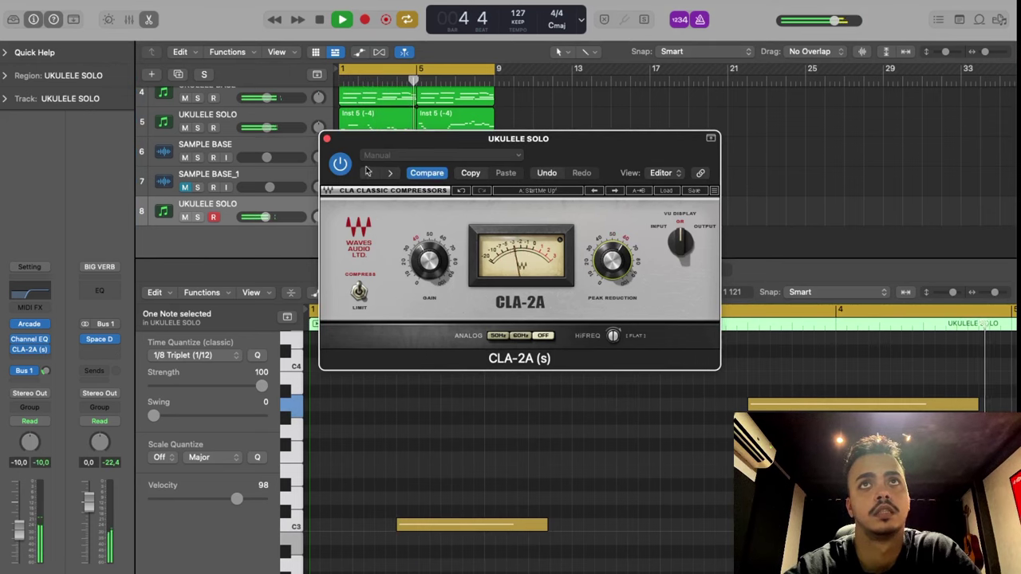
pyautogui.click(327, 138)
pyautogui.moveTo(266, 216)
pyautogui.mouseDown()
pyautogui.moveTo(279, 216)
pyautogui.moveTo(267, 216)
pyautogui.mouseUp()
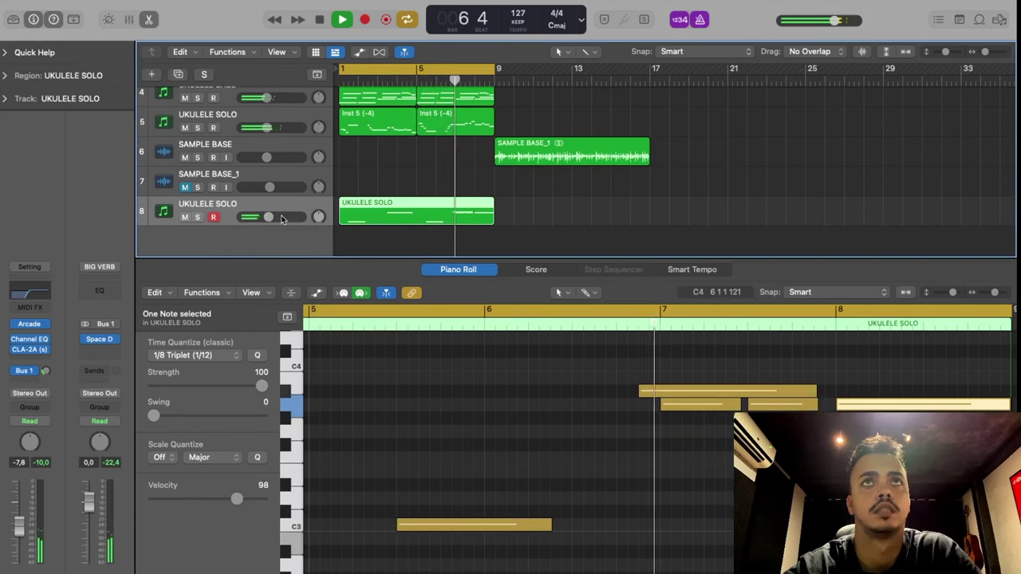
# Stop playback, switch to Splice, and audition the RKU_ASC and ESM_Reverse_Thin_Riser samples among the "reverse" results.
pyautogui.press('super+Left')
pyautogui.press('super+Up')
pyautogui.press('super+Up')
pyautogui.press('super+Up')
pyautogui.press('super+Up')
pyautogui.press('space')
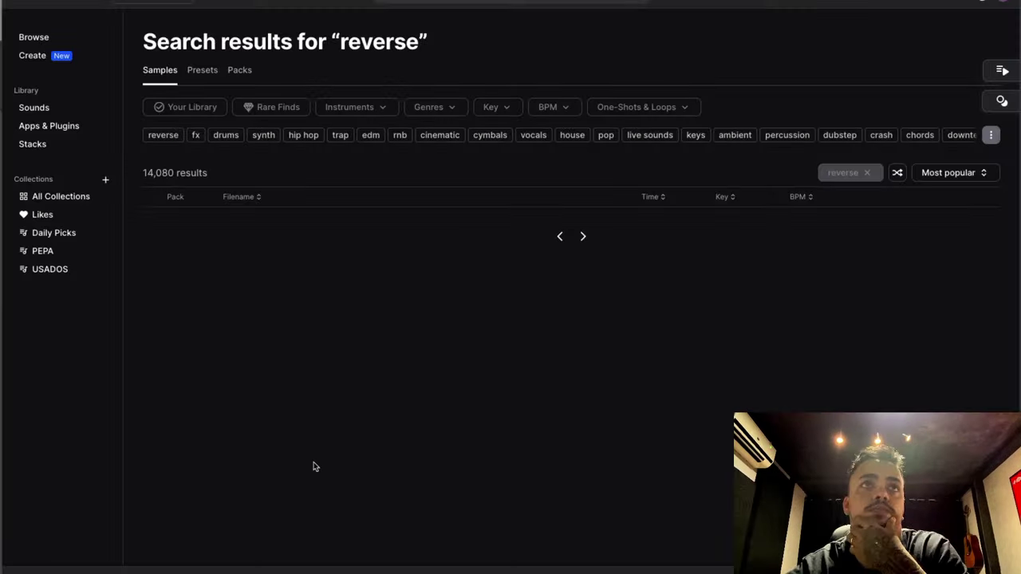
pyautogui.click(205, 262)
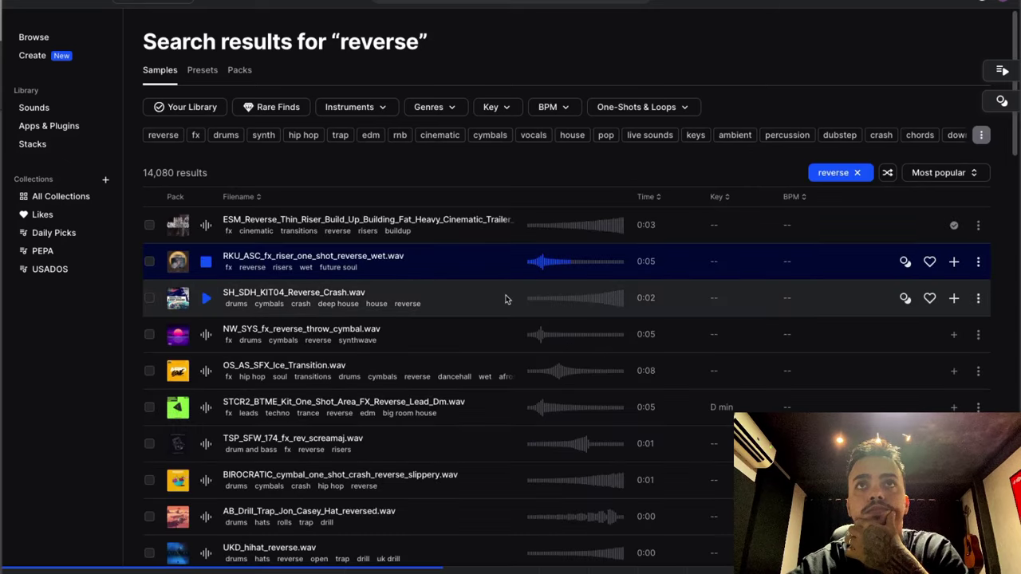
pyautogui.click(182, 227)
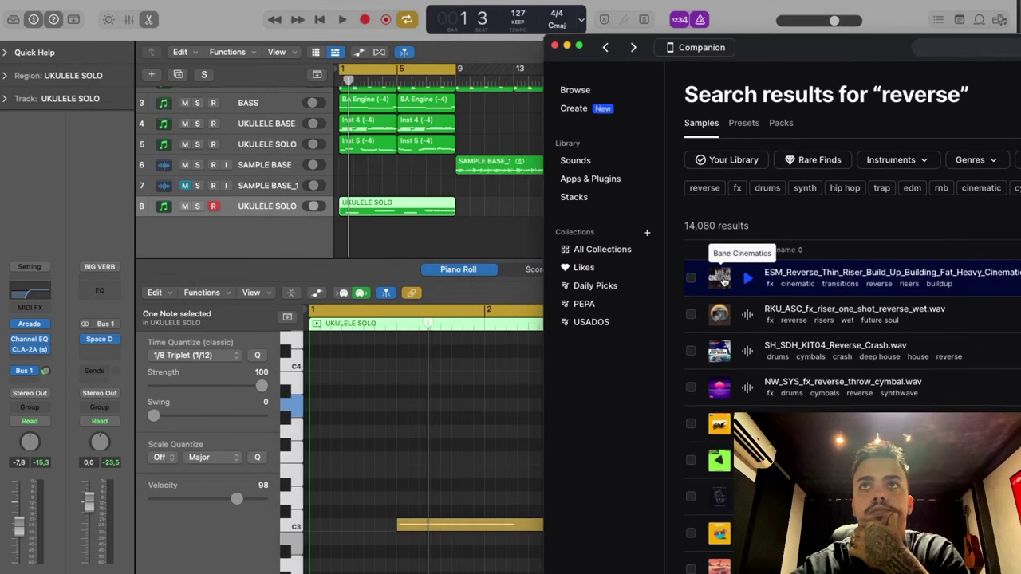
# Place the ESM_Reverse_Thin_Riser sample in Logic Pro on a new track 9 leading into bar 9, and play it back.
pyautogui.moveTo(408, 263); pyautogui.dragTo(431, 232)
pyautogui.press('space')
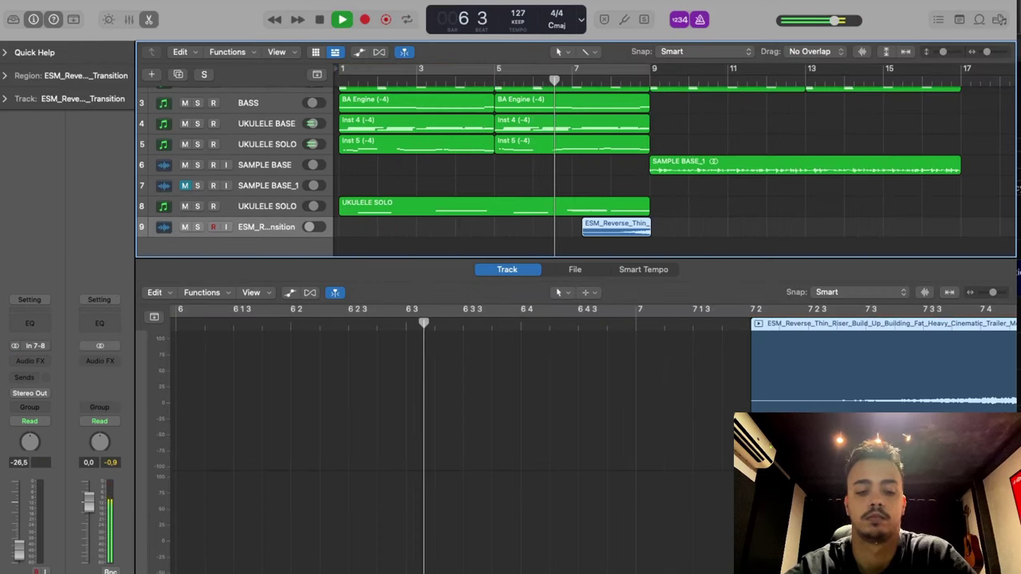
# Repeat the two PAD regions from bar 9 up to bar 17 and play that section.
pyautogui.press('e')
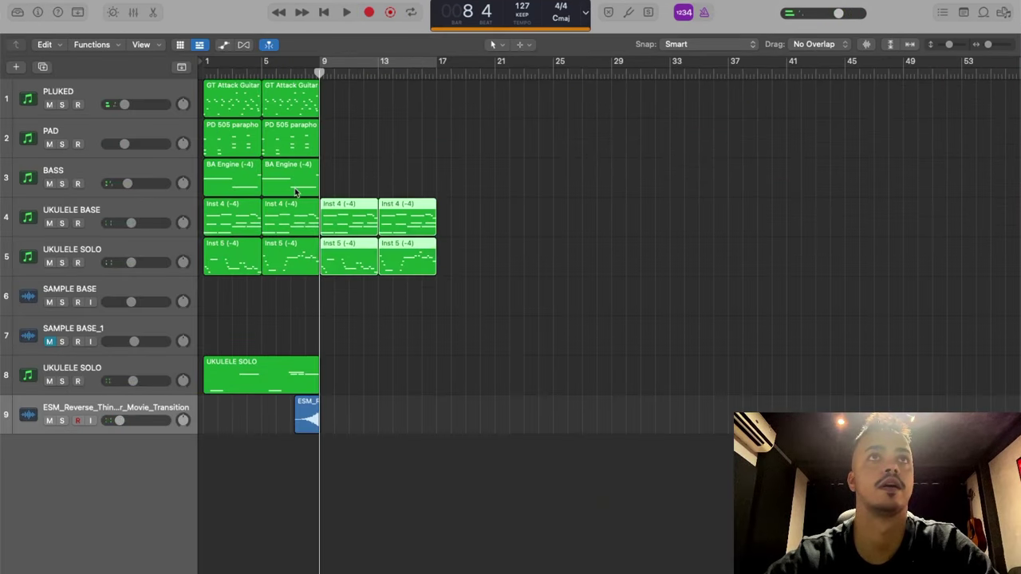
pyautogui.moveTo(345, 127); pyautogui.dragTo(224, 133)
pyautogui.press('super+r')
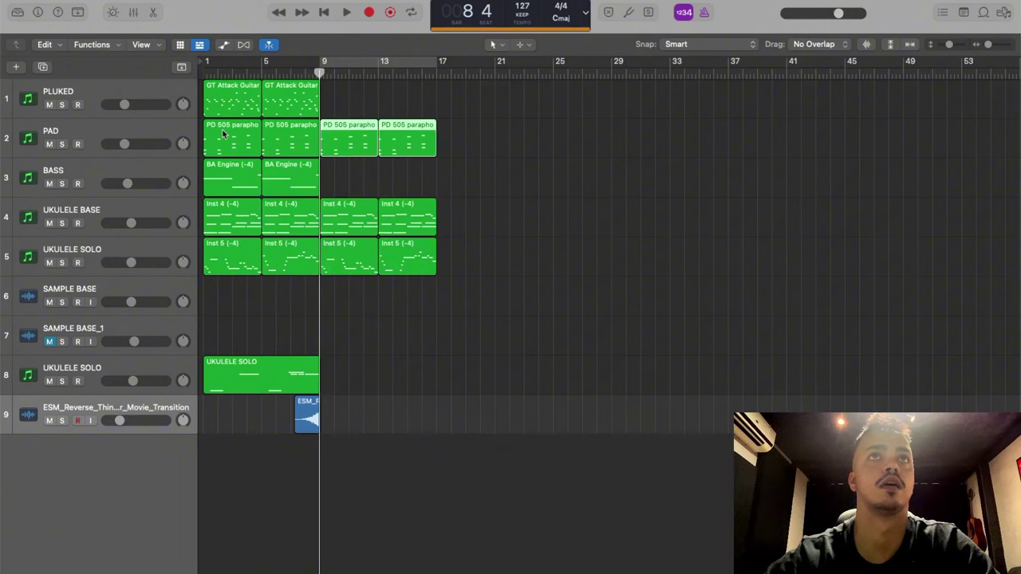
pyautogui.press('space')
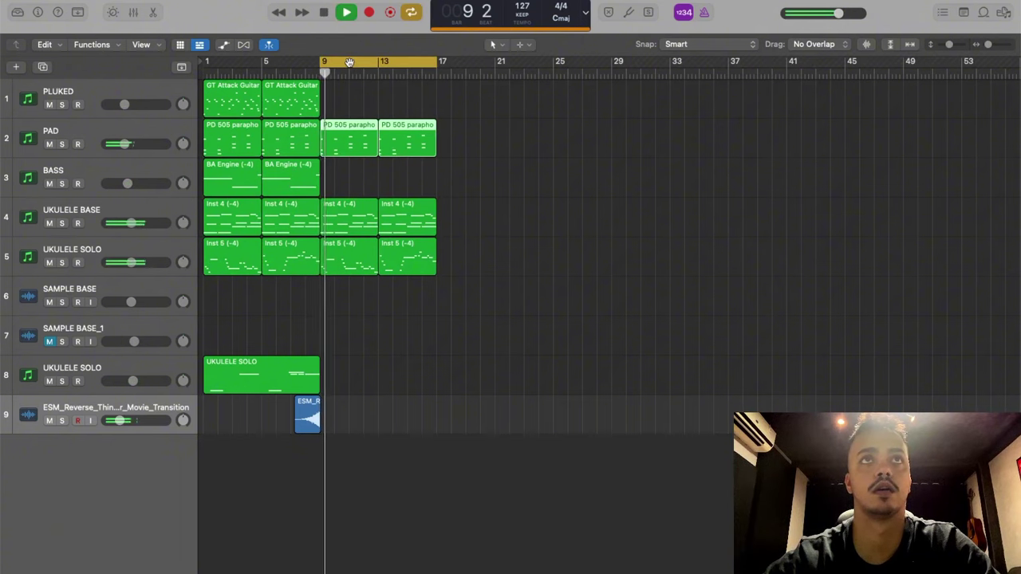
# Move the reverse riser region on track 9 slightly earlier so that it ends exactly at bar 9.
pyautogui.press('super+Right')
pyautogui.press('super+Right')
pyautogui.press('super+Right')
pyautogui.press('super+Right')
pyautogui.press('super+Right')
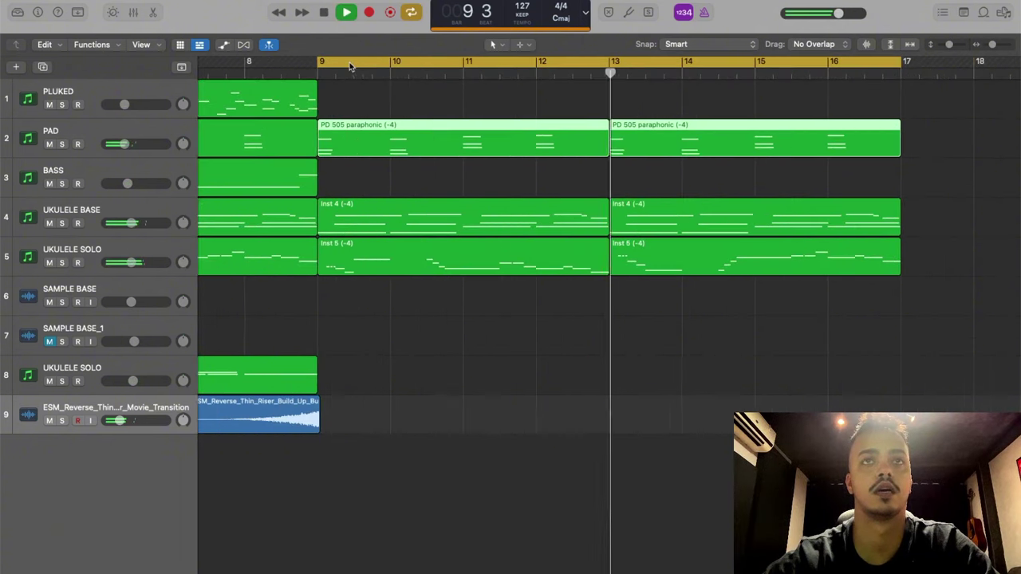
pyautogui.press('space')
pyautogui.press('super+Right')
pyautogui.press('super+Right')
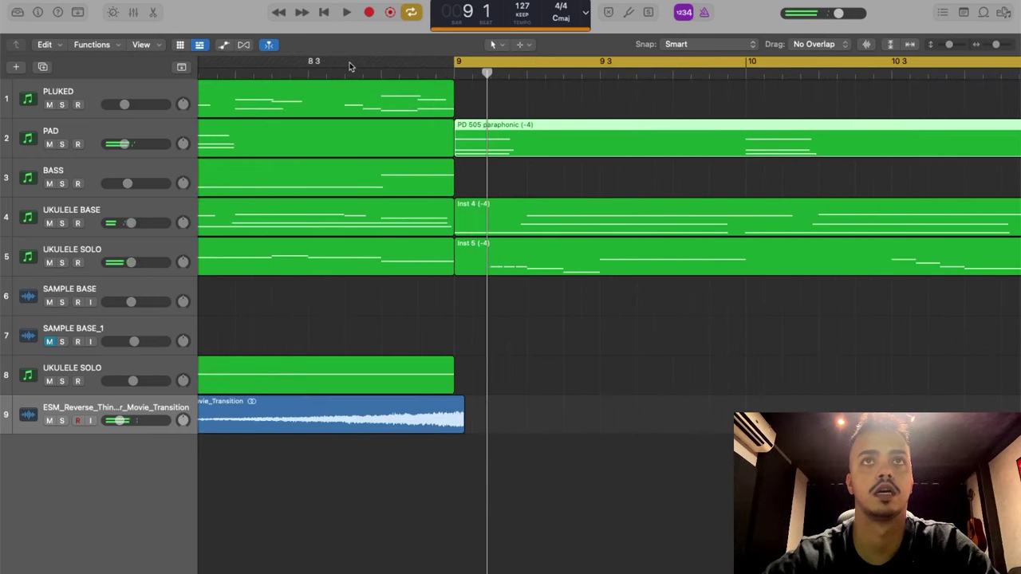
pyautogui.moveTo(424, 427); pyautogui.dragTo(411, 426)
pyautogui.press('space')
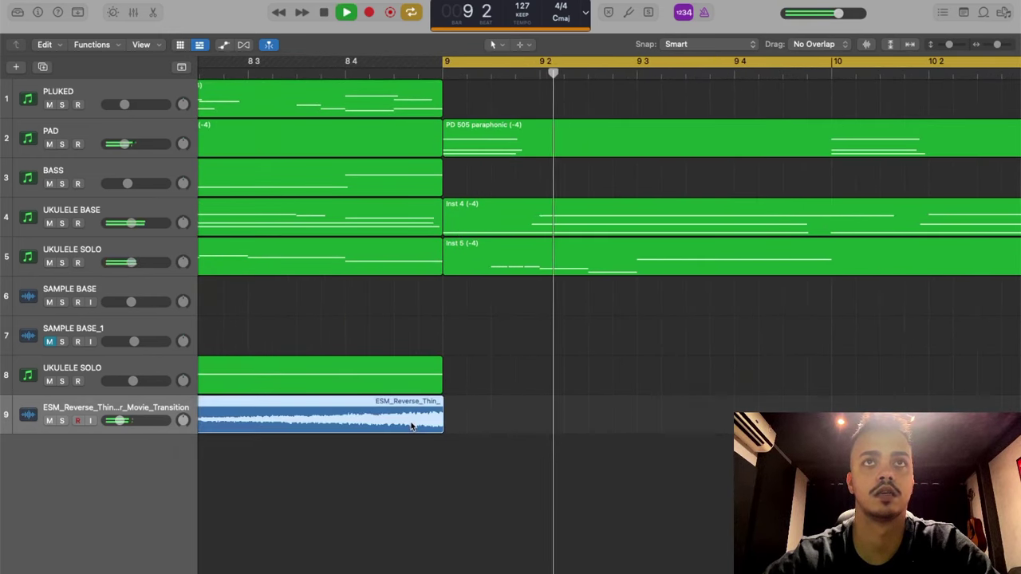
pyautogui.press('super+Right')
pyautogui.press('super+Right')
pyautogui.moveTo(607, 424); pyautogui.dragTo(571, 423)
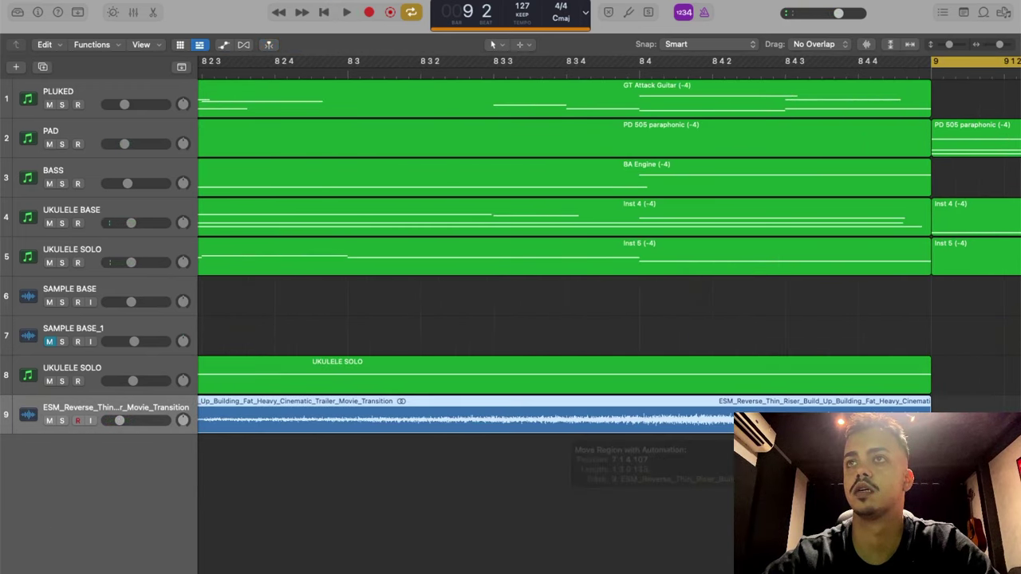
pyautogui.press('super+Left')
pyautogui.press('super+Left')
pyautogui.press('super+Left')
pyautogui.press('super+Left')
pyautogui.press('super+Left')
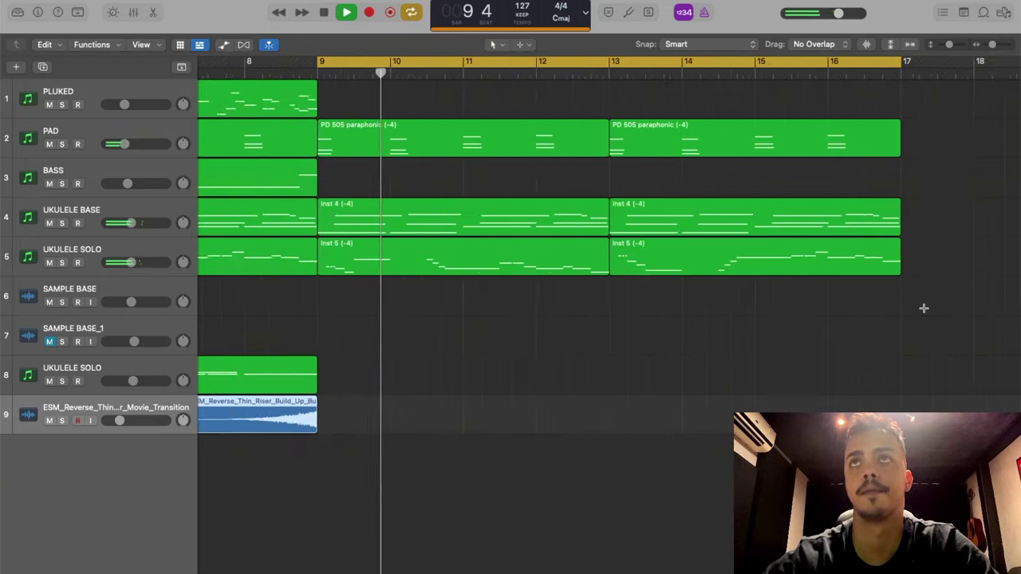
pyautogui.press('super+Left')
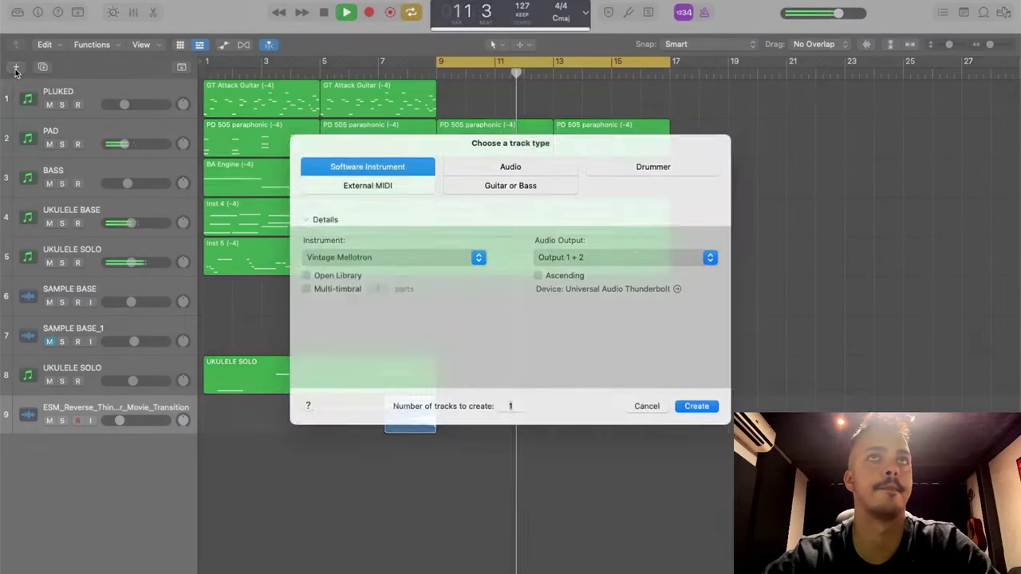
# Create one audio track with input monitoring on and its volume at +4.7 dB.
pyautogui.click(16, 66)
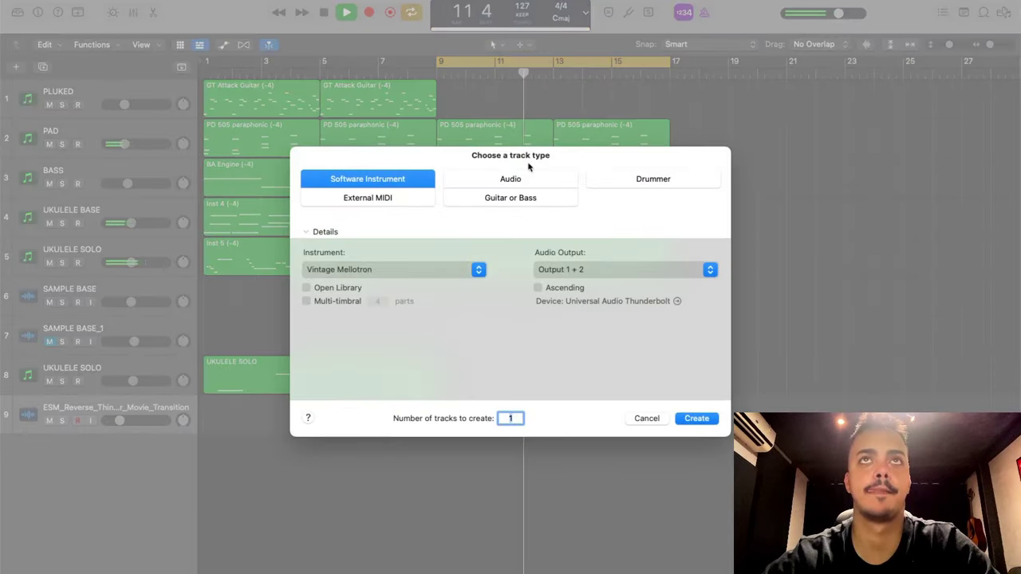
pyautogui.click(528, 180)
pyautogui.click(709, 420)
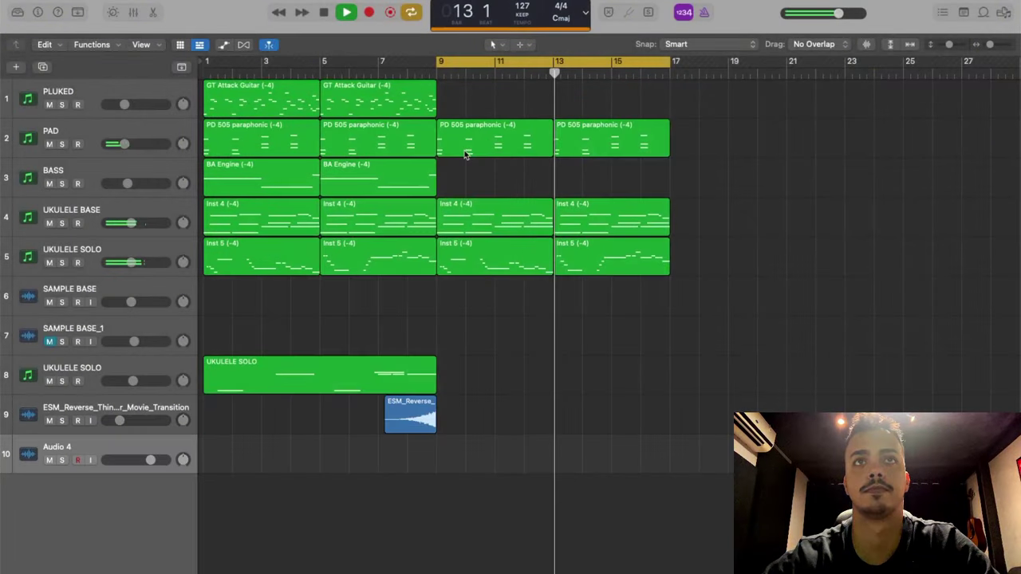
pyautogui.click(90, 460)
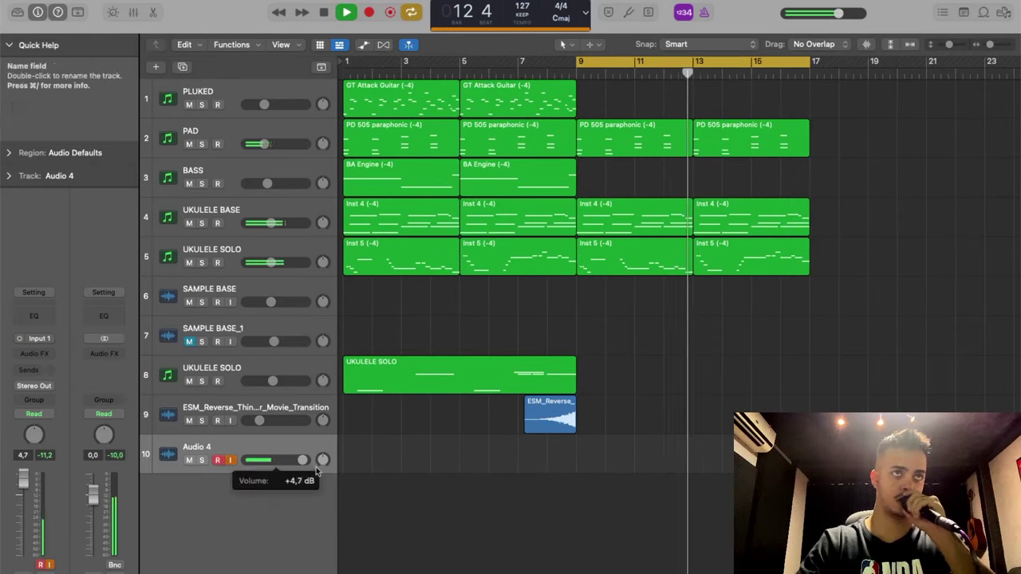
# Add a Channel EQ to the Audio 4 track with a 117 Hz, 36 dB/Oct low cut and a +4.0 dB high shelf at 4560 Hz.
pyautogui.click(34, 316)
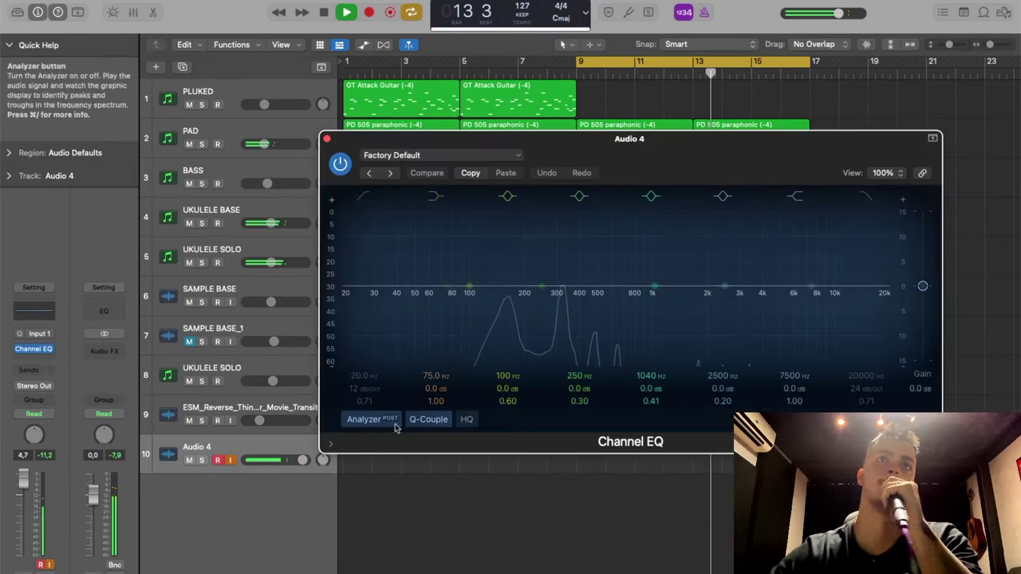
pyautogui.click(364, 196)
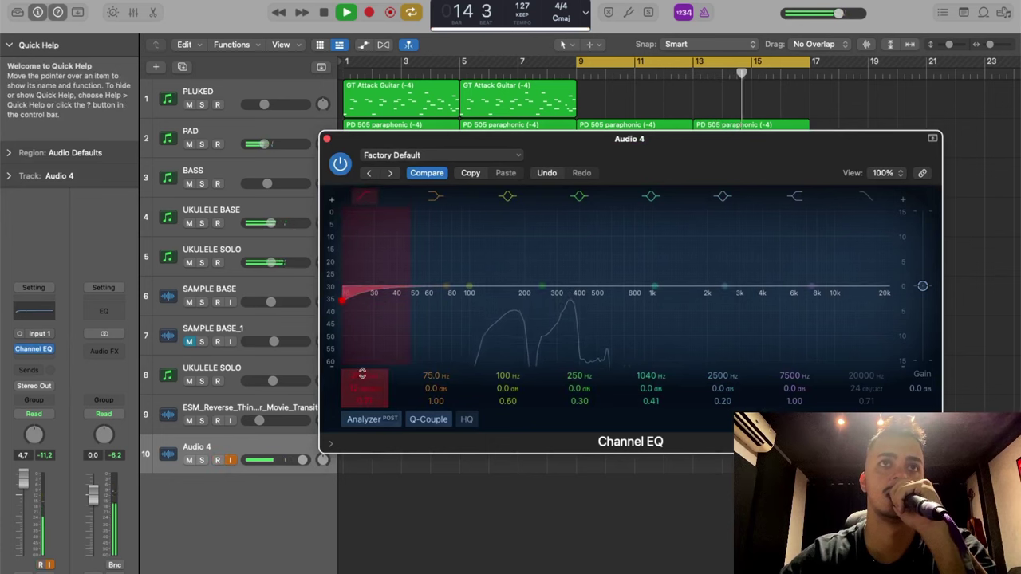
pyautogui.moveTo(363, 374); pyautogui.dragTo(363, 350)
pyautogui.moveTo(410, 300); pyautogui.dragTo(473, 300)
pyautogui.moveTo(362, 391); pyautogui.dragTo(362, 383)
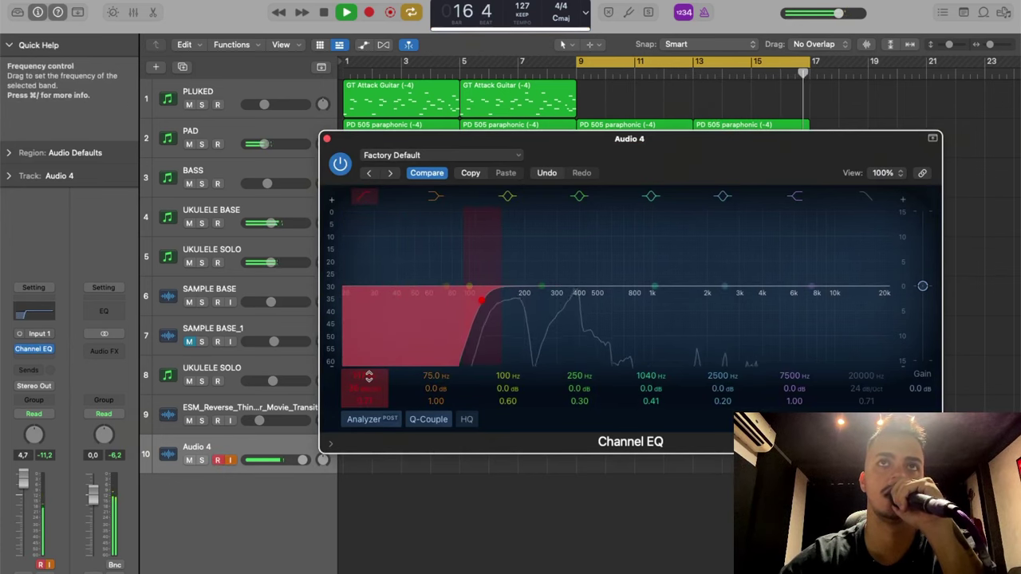
pyautogui.moveTo(811, 286); pyautogui.dragTo(776, 261)
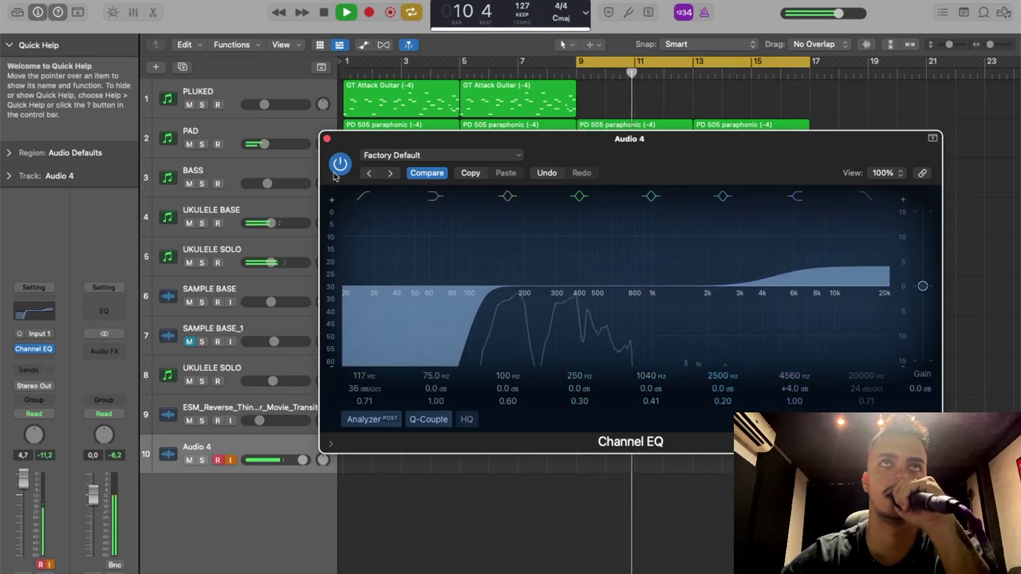
# Insert the CLA-2A (m) compressor on the Audio 4 track and raise its gain.
pyautogui.click(25, 352)
pyautogui.click(25, 354)
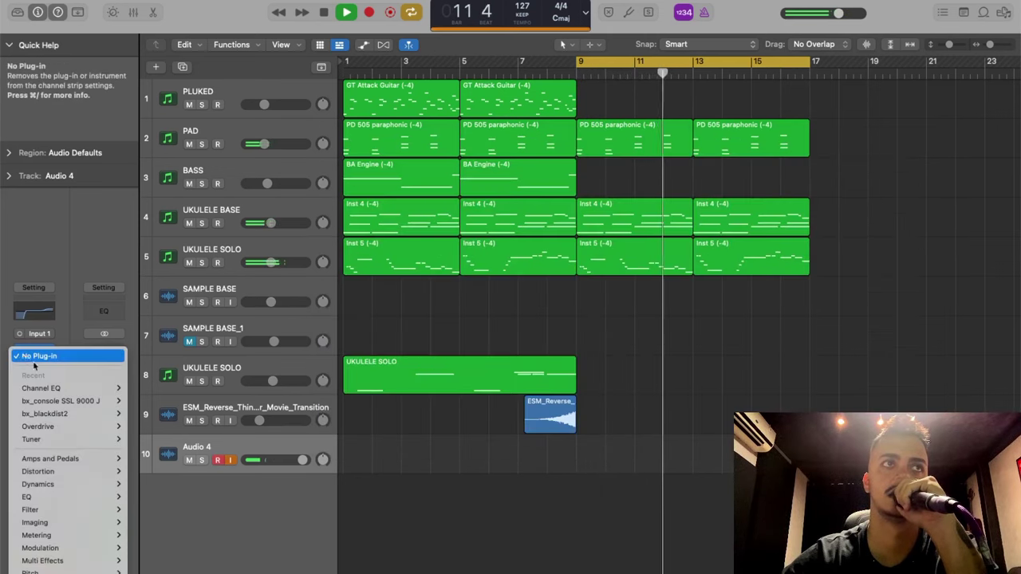
pyautogui.moveTo(64, 570)
pyautogui.moveTo(163, 571)
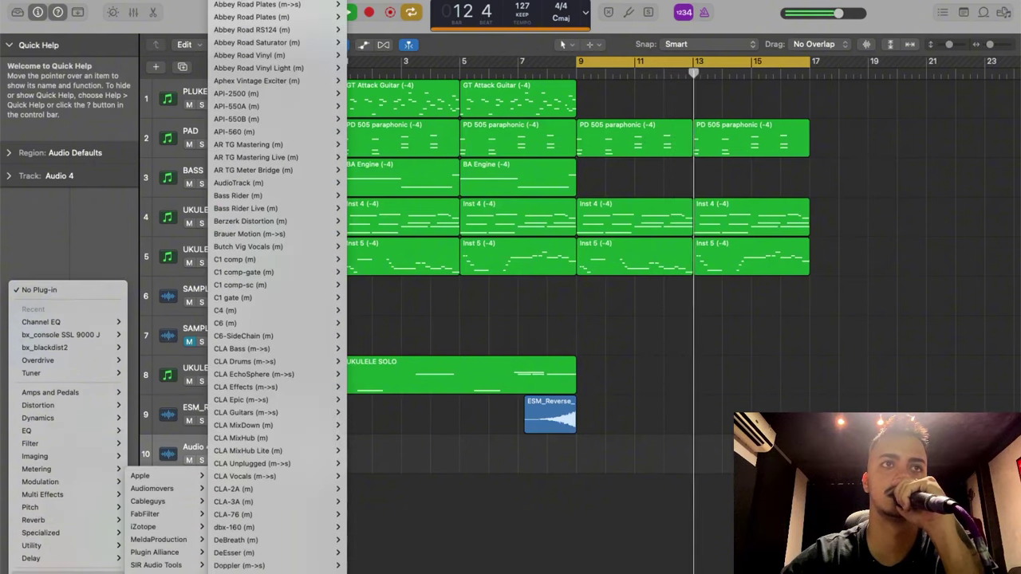
pyautogui.click(252, 489)
pyautogui.click(240, 489)
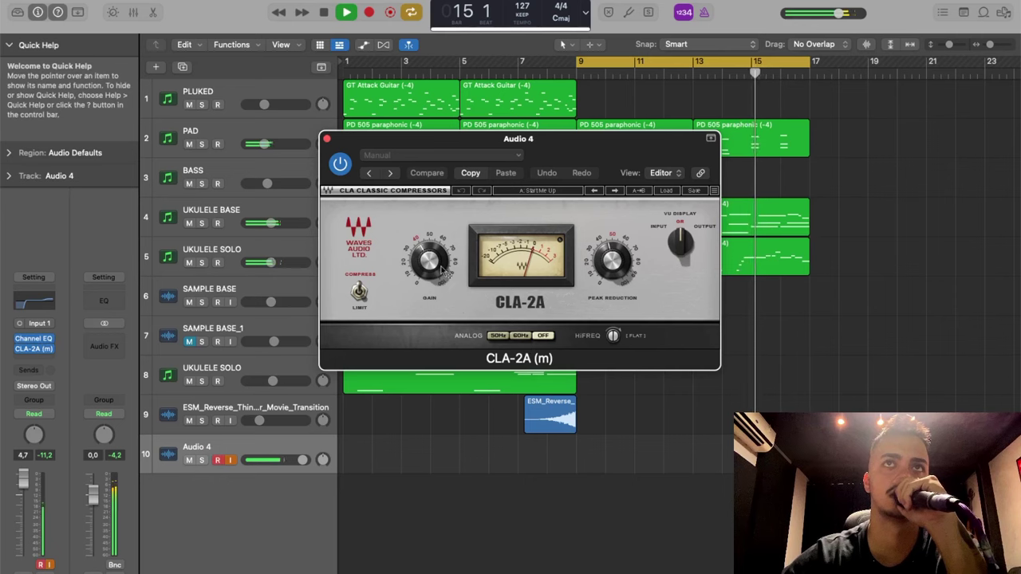
pyautogui.moveTo(439, 267); pyautogui.dragTo(432, 188)
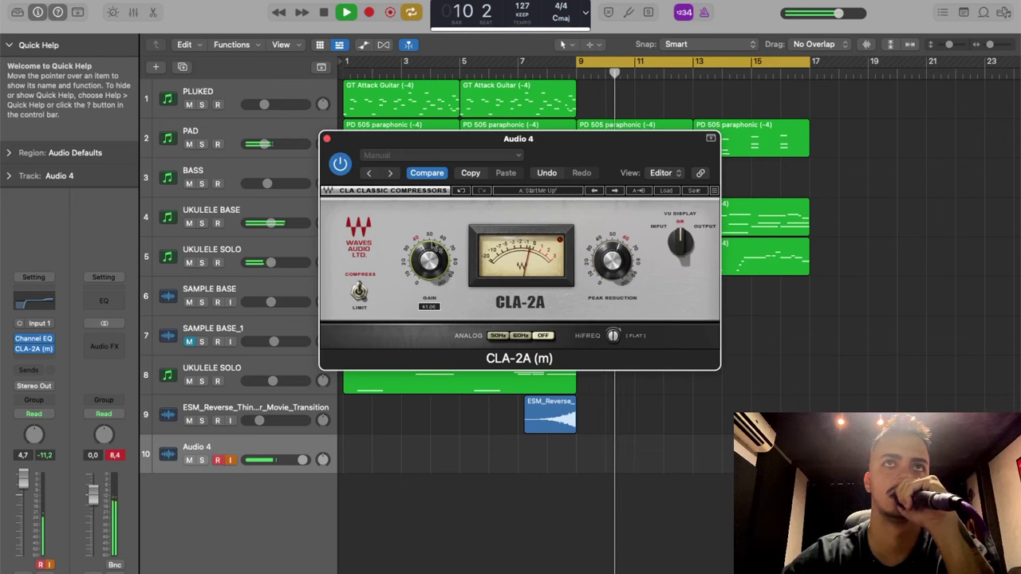
pyautogui.click(327, 139)
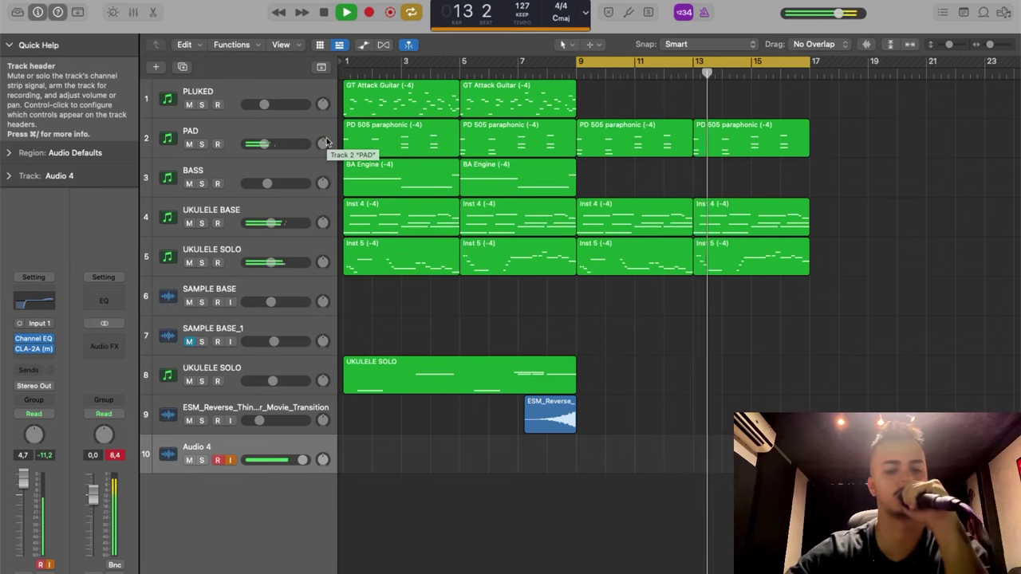
# Record a microphone take on the Audio 4 track from bar 9 in the cycled section and play it back.
pyautogui.press('space')
pyautogui.press('r')
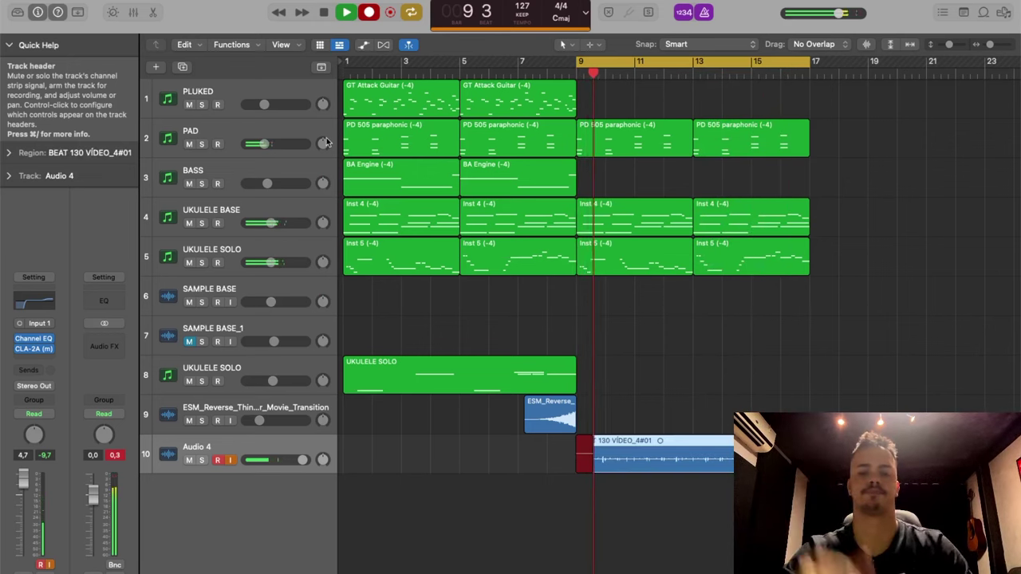
pyautogui.press('space')
pyautogui.press('space')
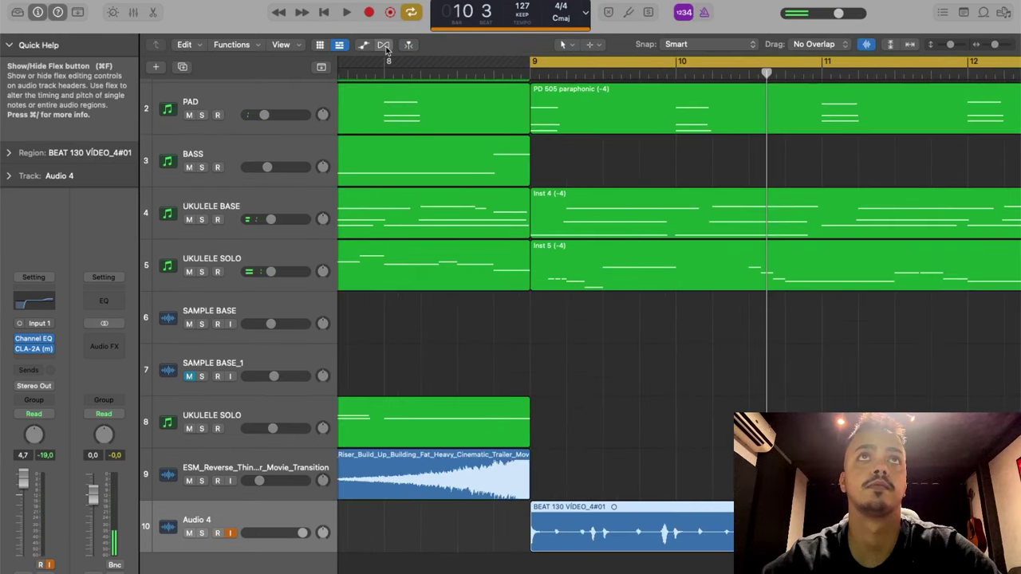
# Enable Polyphonic (Auto) flex on the Audio 4 track and try to align its take by setting flex markers on the bar lines from bar 10.
pyautogui.click(384, 46)
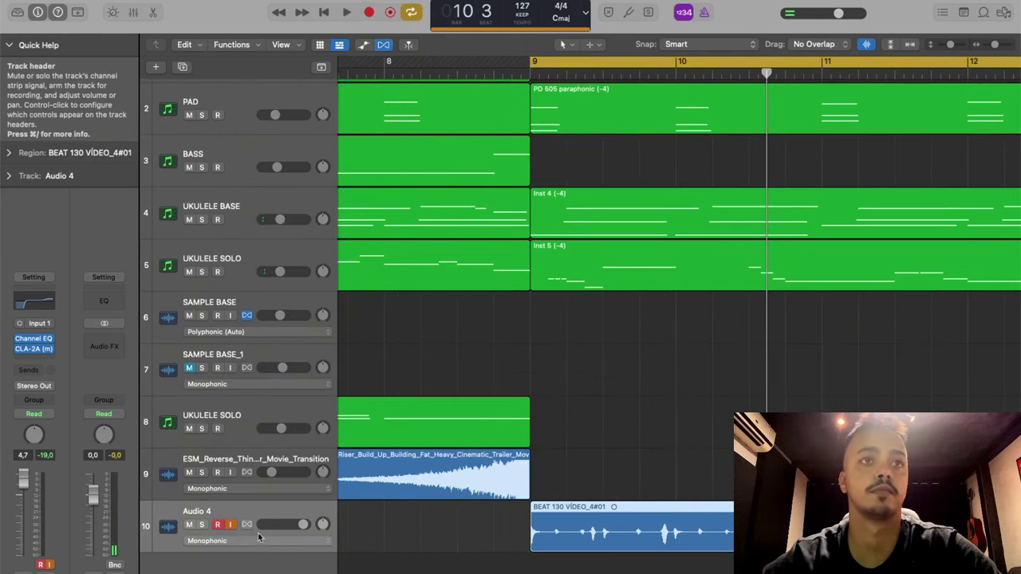
pyautogui.scroll(-1, 678, 382)
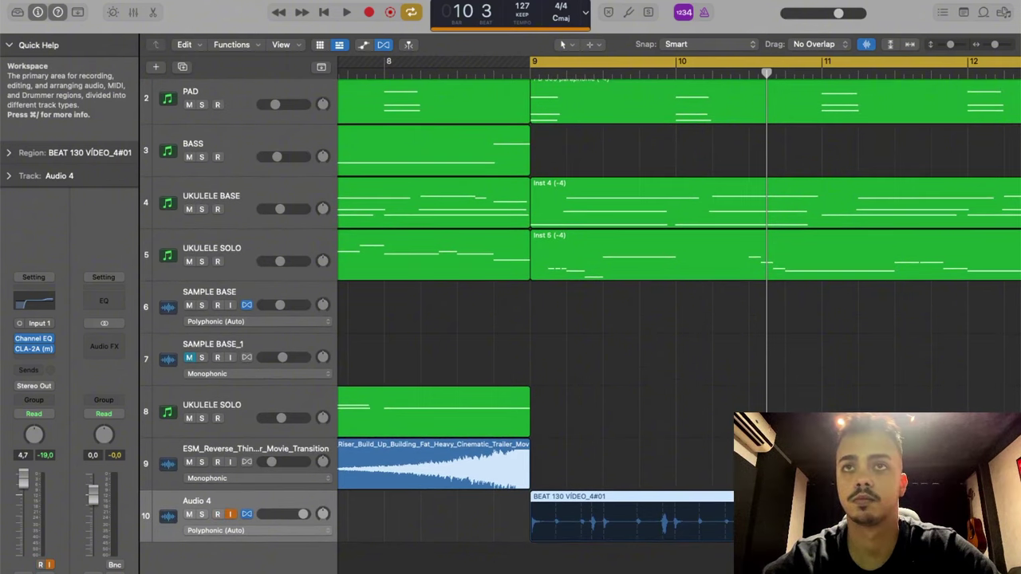
pyautogui.moveTo(674, 508); pyautogui.dragTo(676, 507)
pyautogui.press('space')
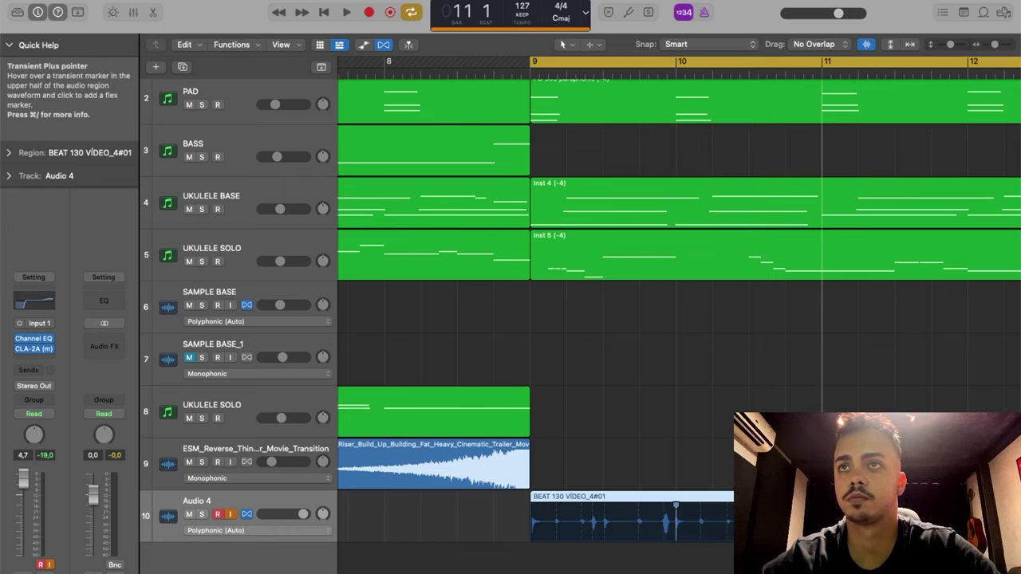
pyautogui.press('space')
pyautogui.hscroll(3, 679, 319)
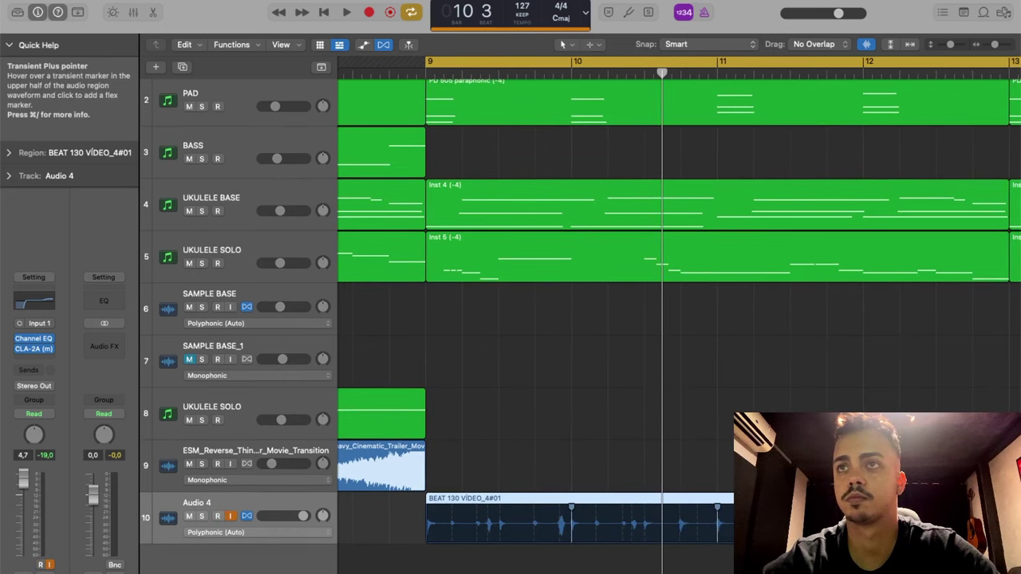
pyautogui.click(862, 508)
pyautogui.hscroll(4, 863, 508)
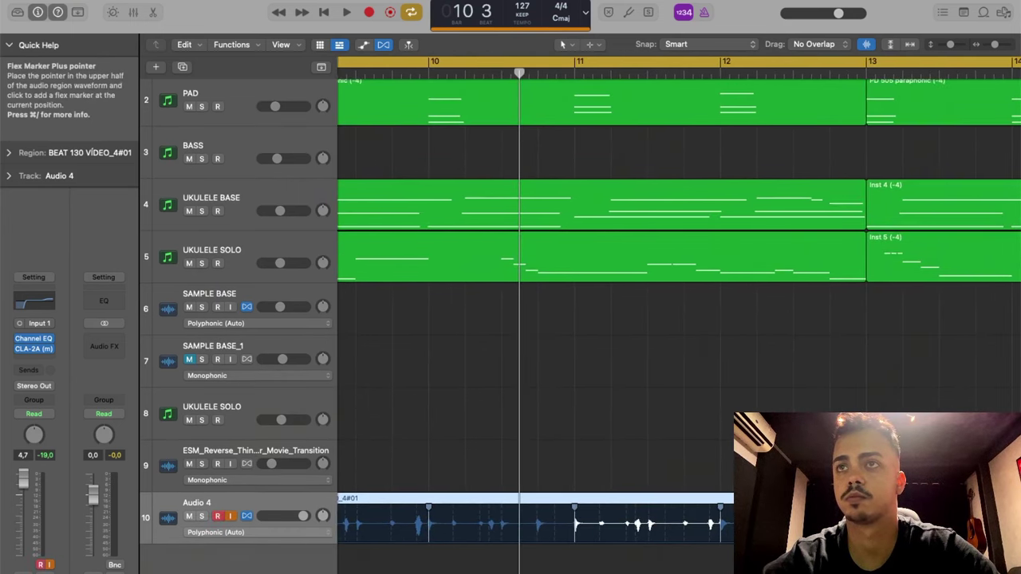
pyautogui.moveTo(865, 508); pyautogui.dragTo(866, 508)
pyautogui.hscroll(8, 866, 508)
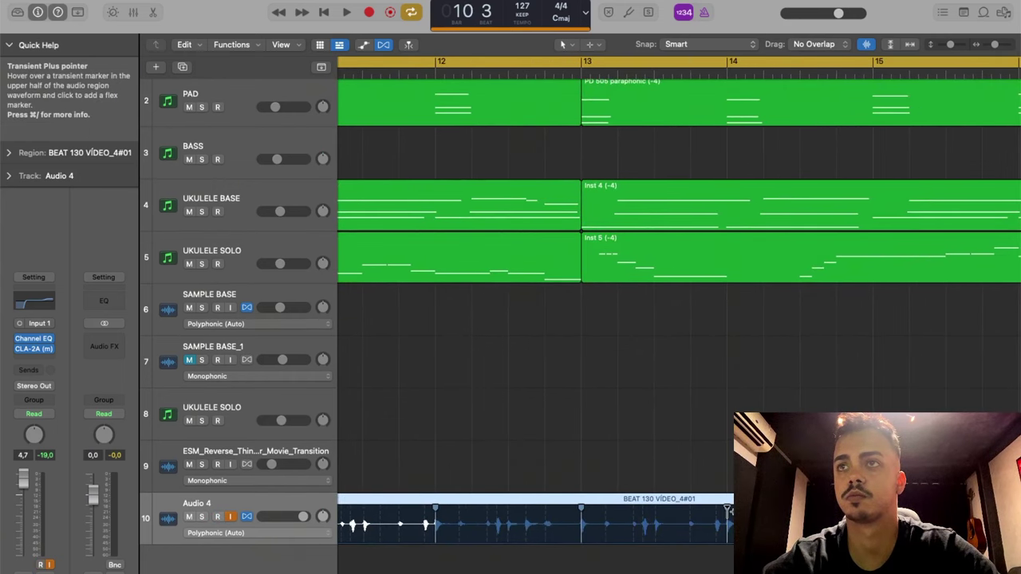
pyautogui.hscroll(3, 727, 510)
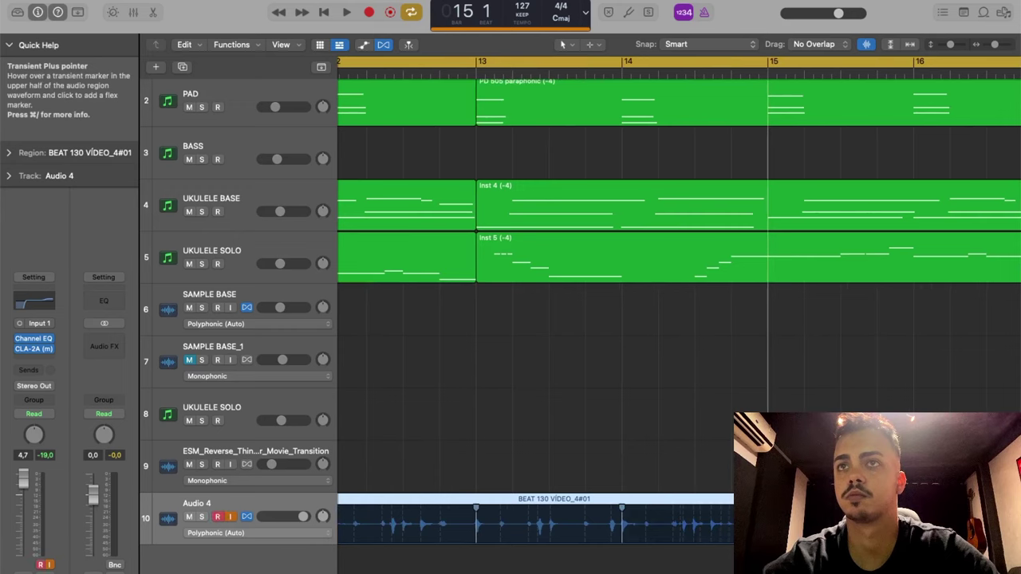
pyautogui.hscroll(5, 678, 303)
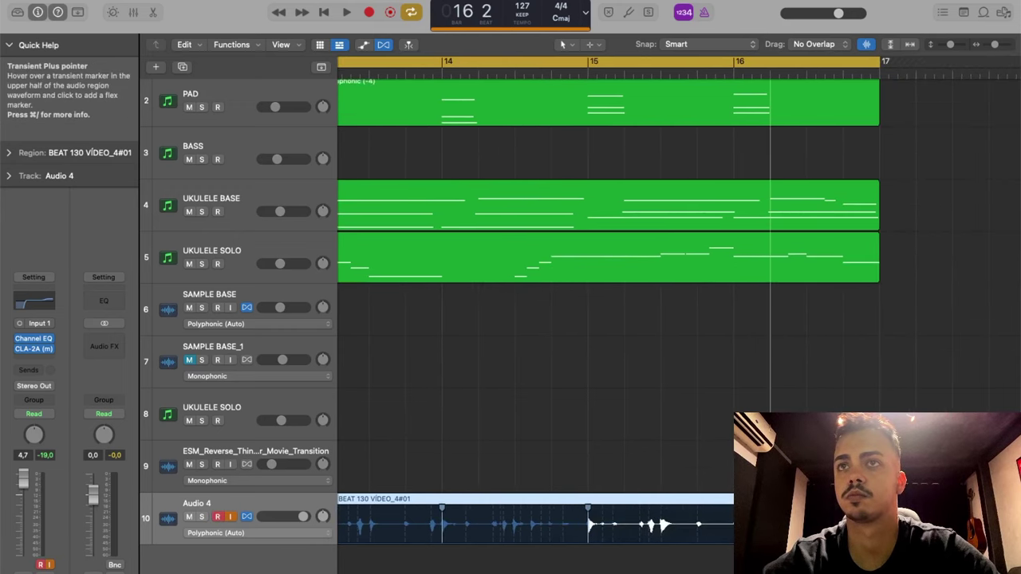
# Cut out the hit just before bar 10 in the Audio 4 take, nudge the slice slightly later and move its start junction earlier.
pyautogui.hscroll(-15, 678, 319)
pyautogui.press('space')
pyautogui.press('super+Right')
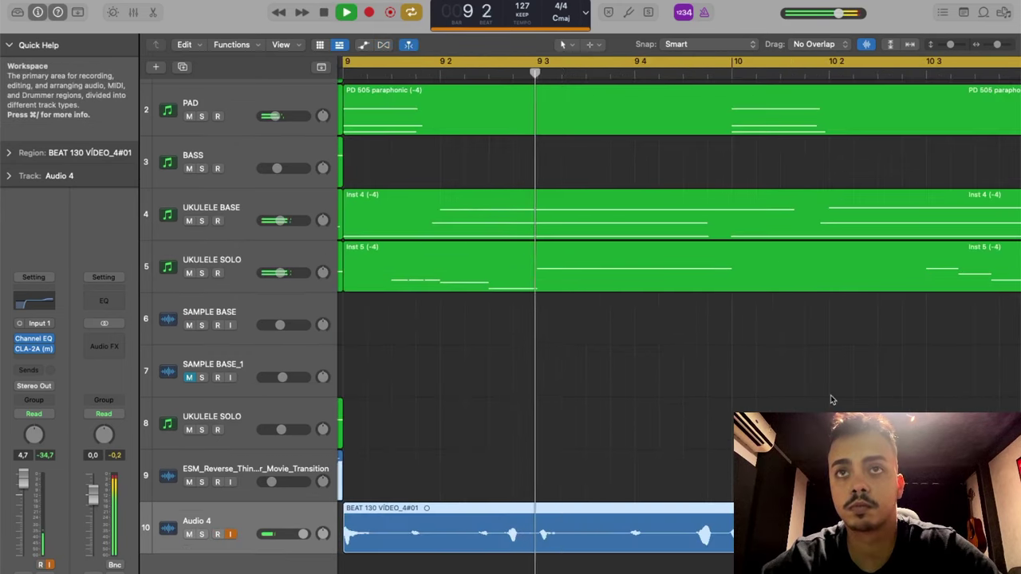
pyautogui.scroll(-2, 831, 398)
pyautogui.press('space')
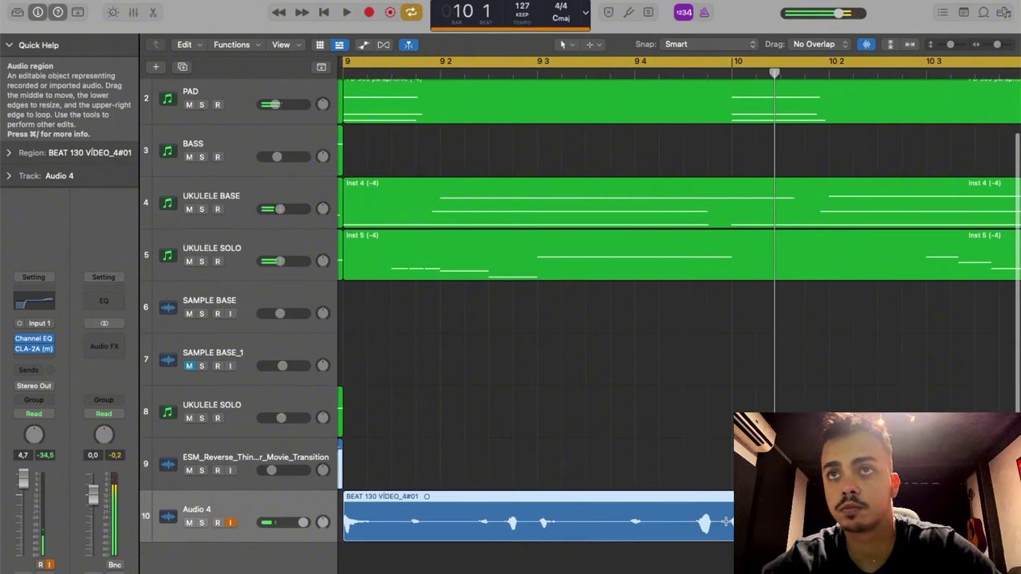
pyautogui.moveTo(725, 521)
pyautogui.mouseDown()
pyautogui.moveTo(802, 528)
pyautogui.moveTo(725, 532)
pyautogui.mouseUp()
pyautogui.click(753, 531)
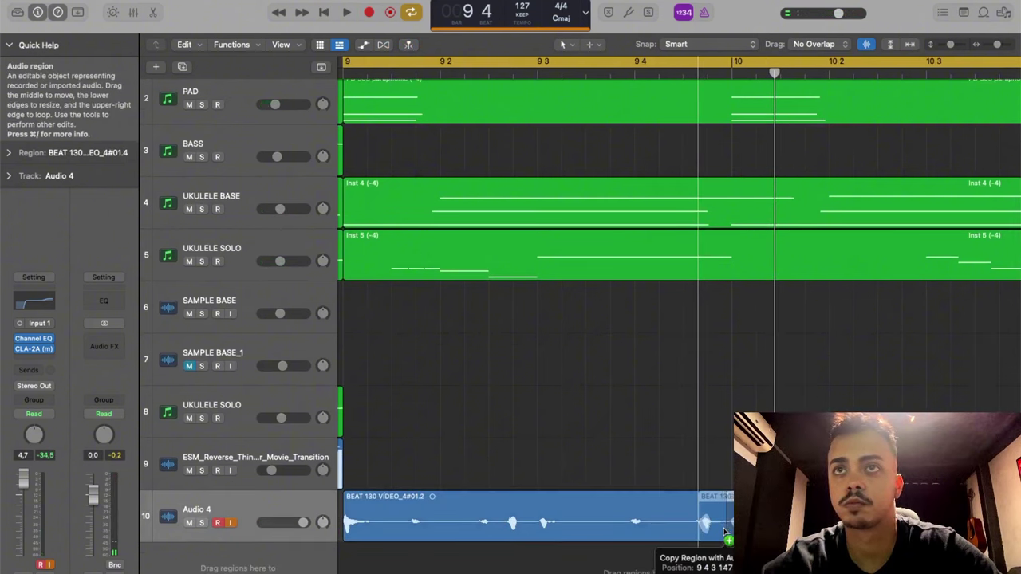
pyautogui.moveTo(727, 531); pyautogui.dragTo(727, 531)
pyautogui.doubleClick(601, 74)
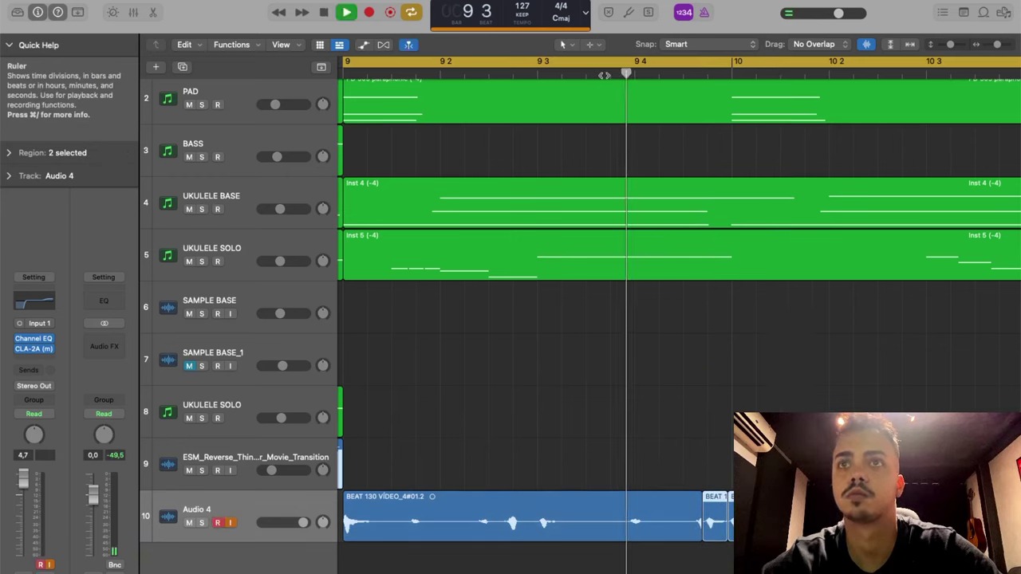
pyautogui.moveTo(702, 496); pyautogui.dragTo(697, 496)
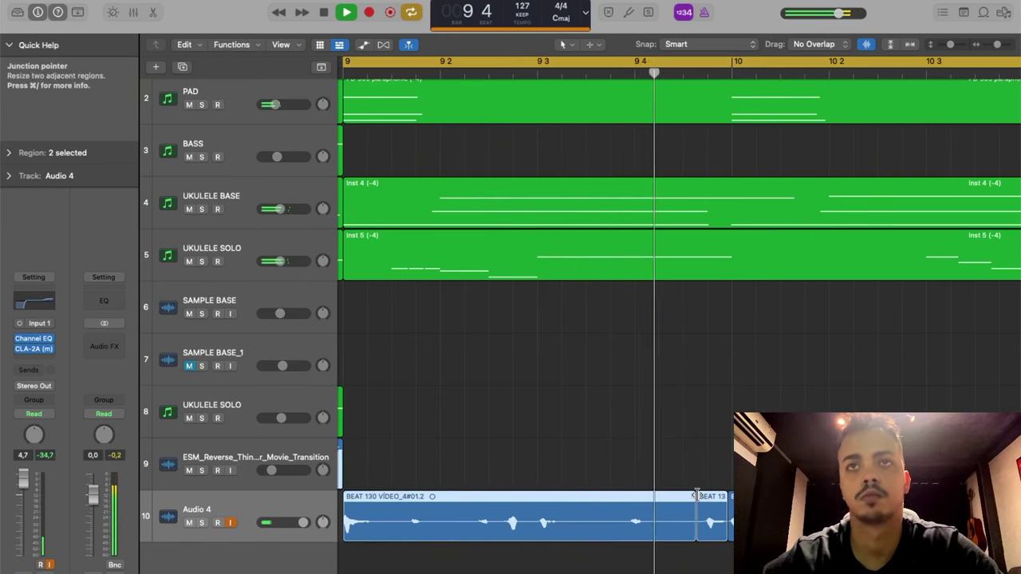
# Move the Audio 4 slice before bar 10 slightly earlier, check its timing in playback and close the gap in front of it.
pyautogui.press('space')
pyautogui.press('super+Right')
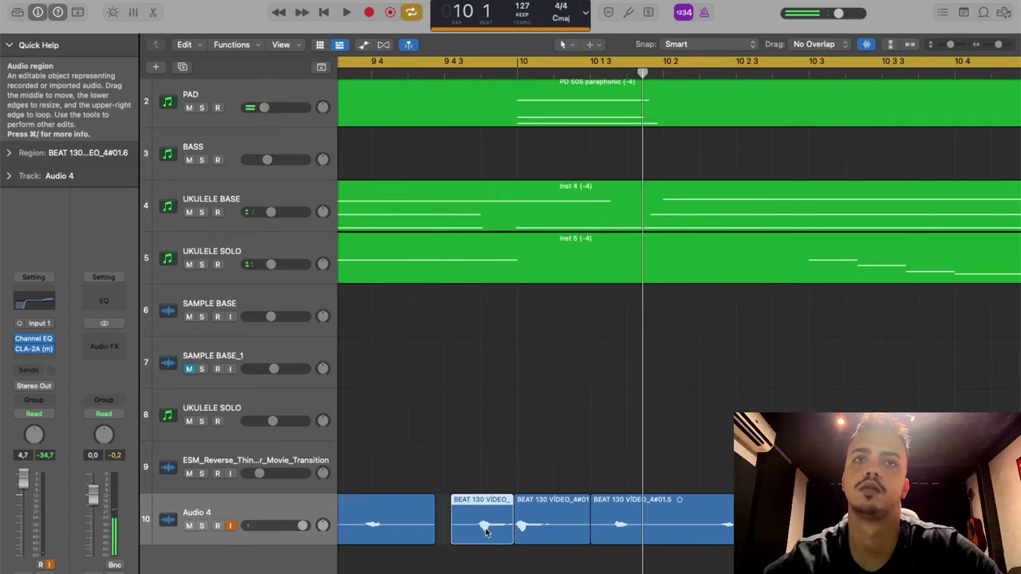
pyautogui.moveTo(485, 533); pyautogui.dragTo(478, 532)
pyautogui.press('space')
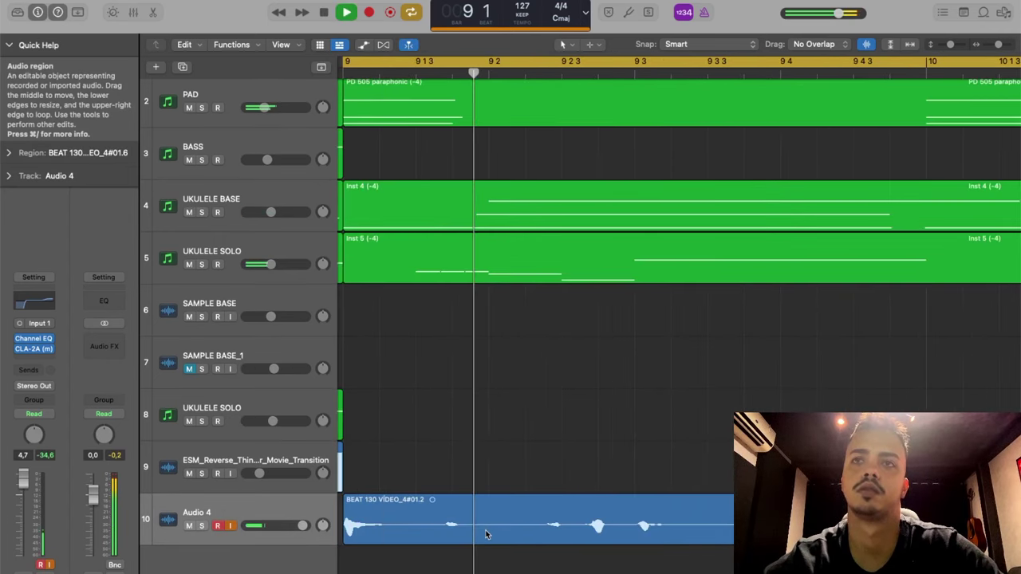
pyautogui.hscroll(3, 503, 538)
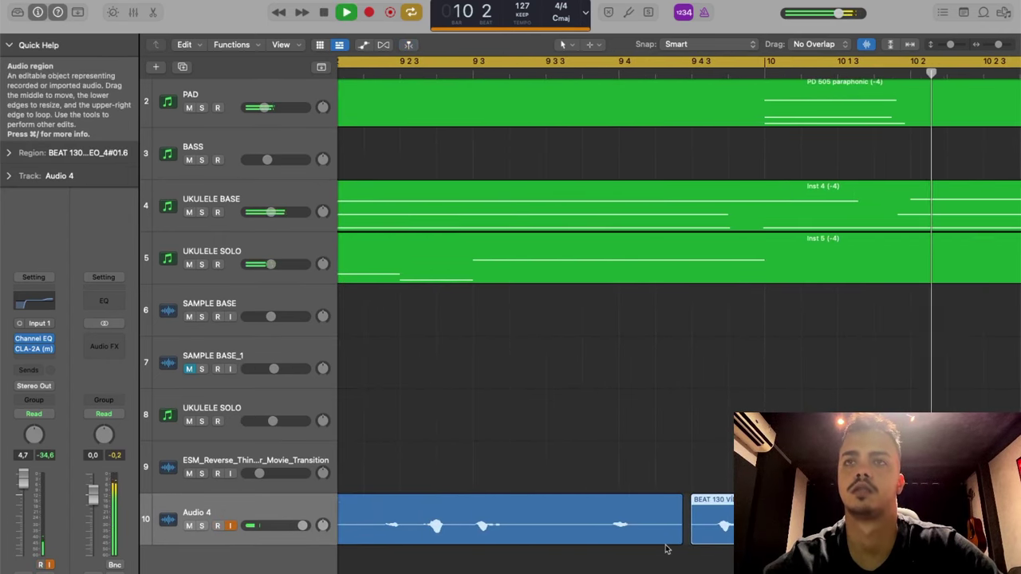
pyautogui.press('space')
pyautogui.moveTo(693, 539); pyautogui.dragTo(679, 538)
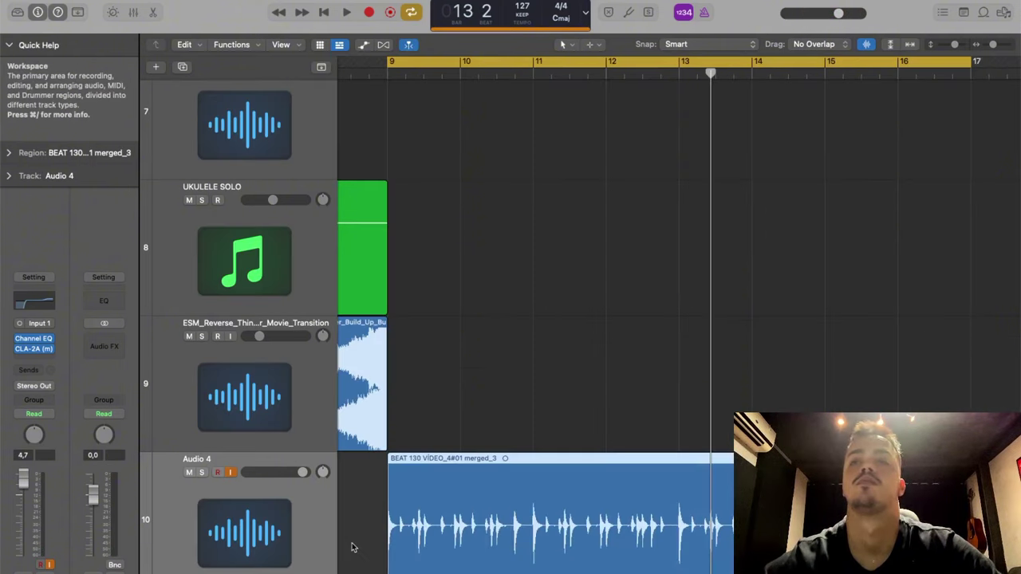
# In the Audio 4 Channel EQ, boost 200 Hz by 1.2 dB with Q 2.60 and raise the high shelf to +8.1 dB at 5200 Hz.
pyautogui.press('space')
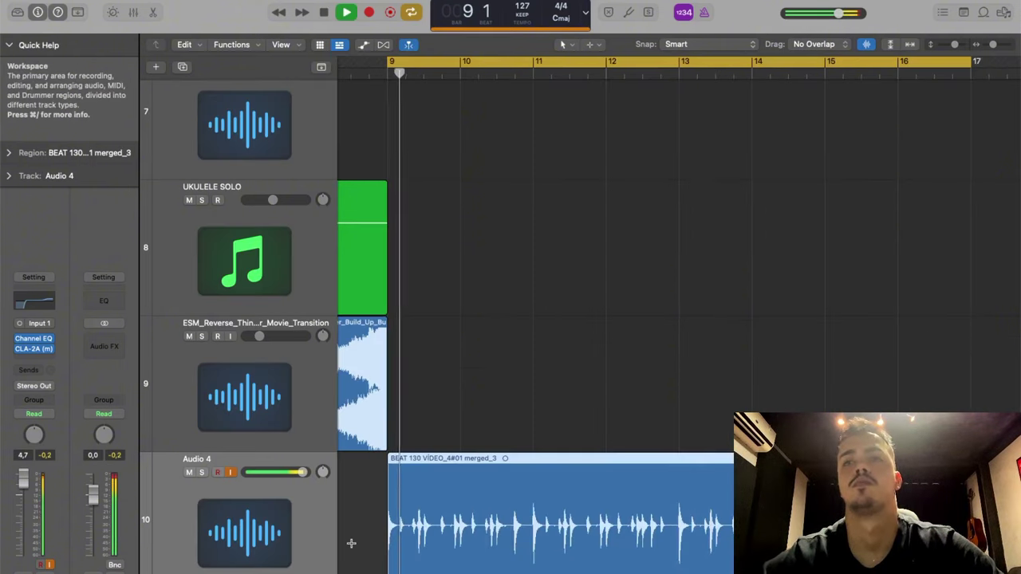
pyautogui.click(33, 301)
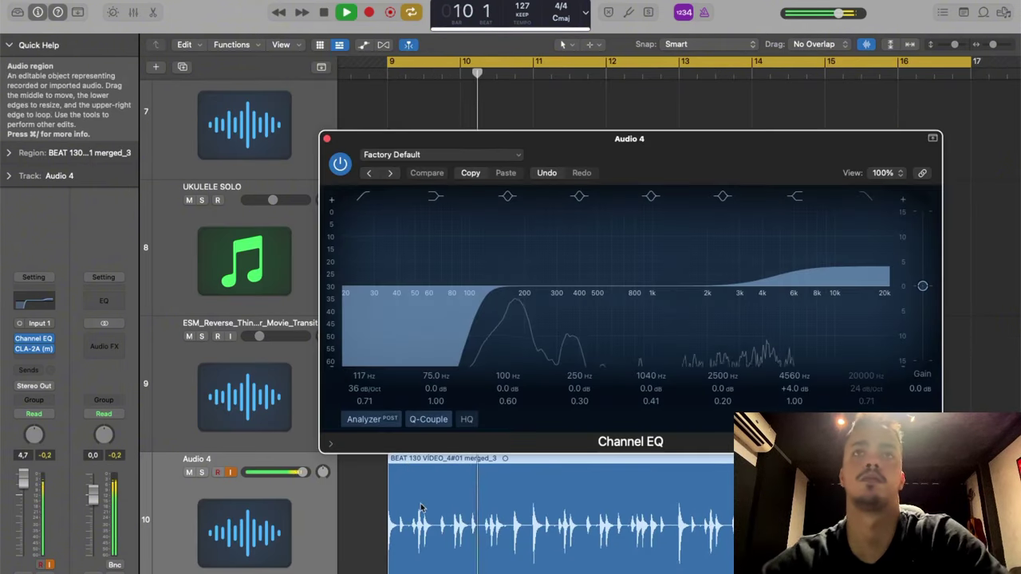
pyautogui.moveTo(542, 287); pyautogui.dragTo(523, 280)
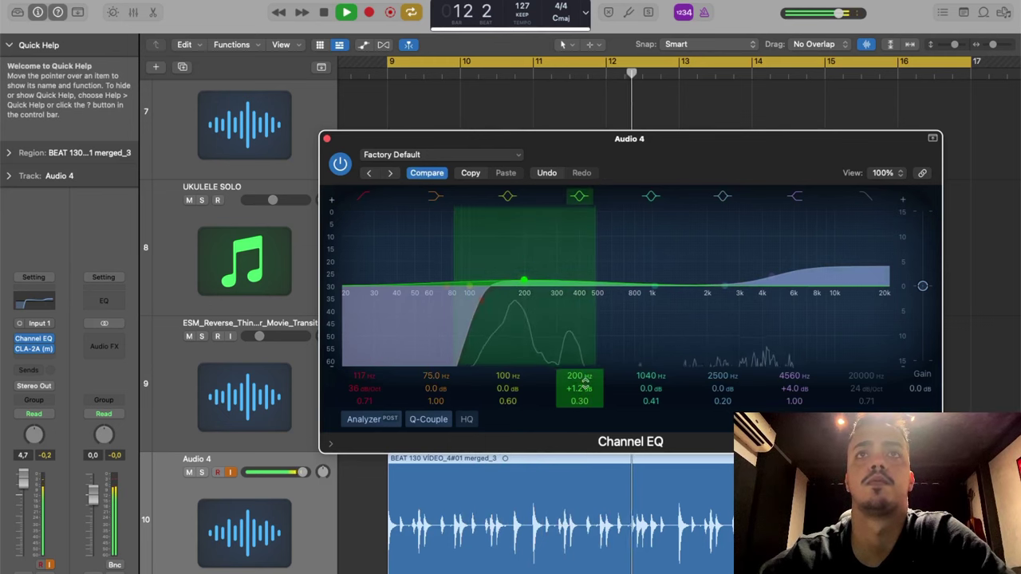
pyautogui.moveTo(579, 401); pyautogui.dragTo(580, 371)
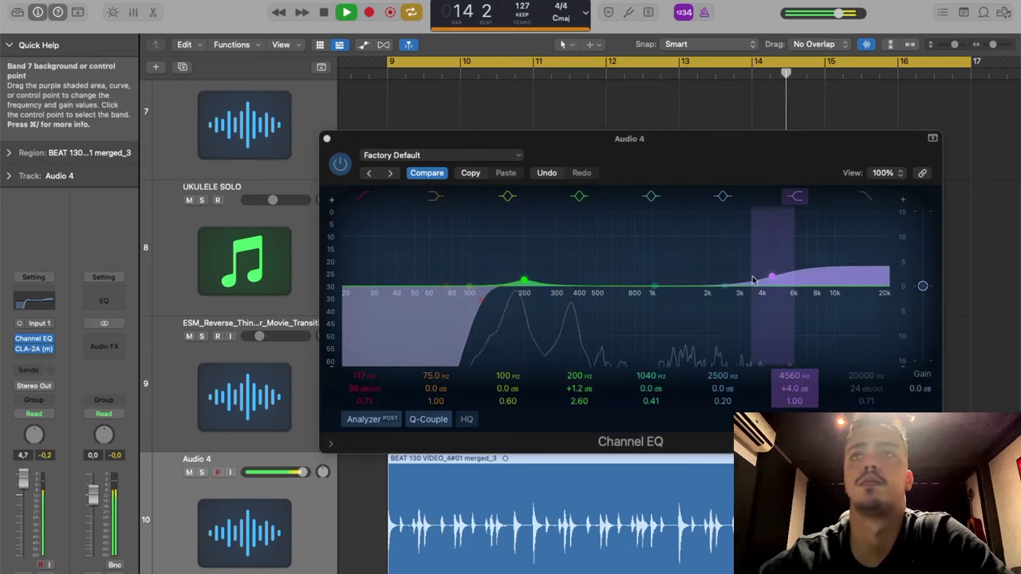
pyautogui.moveTo(772, 283); pyautogui.dragTo(779, 257)
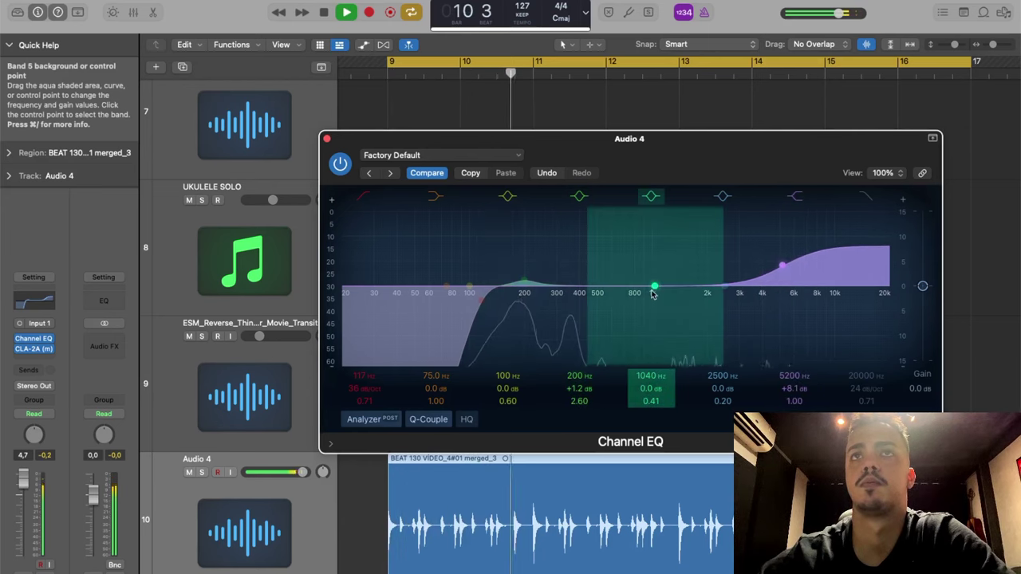
# Cut 1120 Hz by 9.7 dB with Q 0.51 in the Audio 4 Channel EQ, close it and stop playback.
pyautogui.moveTo(653, 287); pyautogui.dragTo(659, 356)
pyautogui.moveTo(651, 401); pyautogui.dragTo(651, 391)
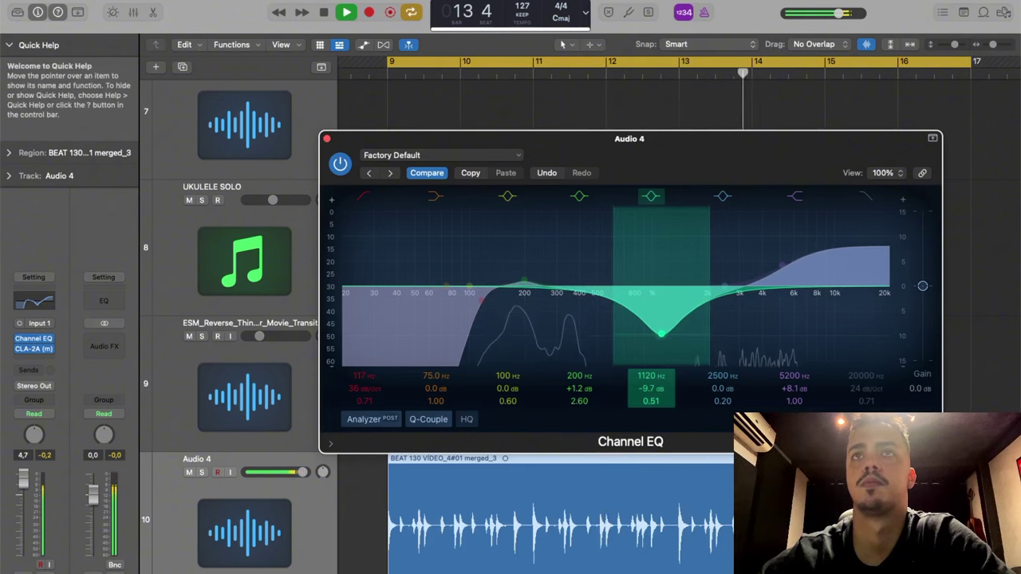
pyautogui.click(326, 139)
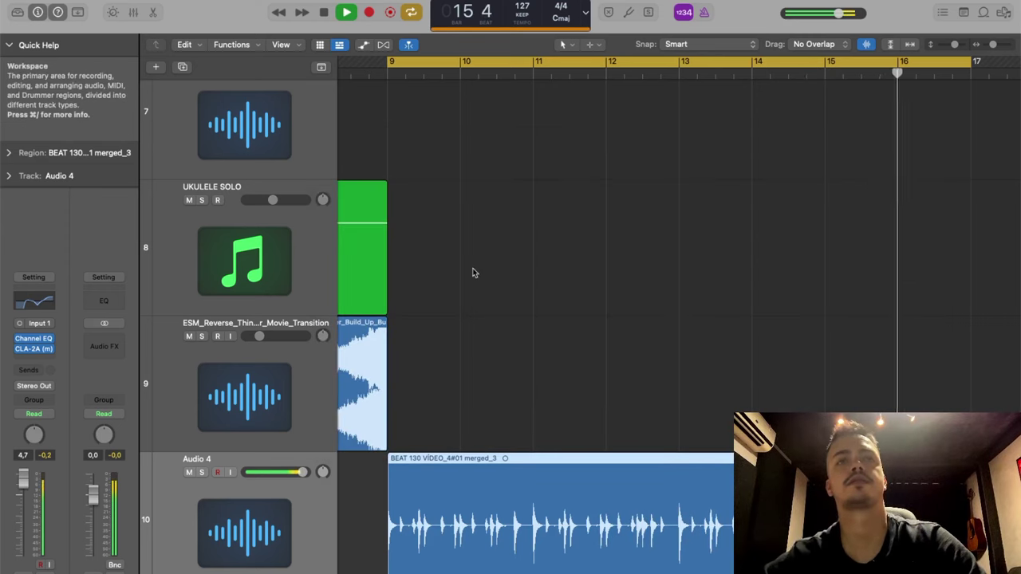
pyautogui.press('space')
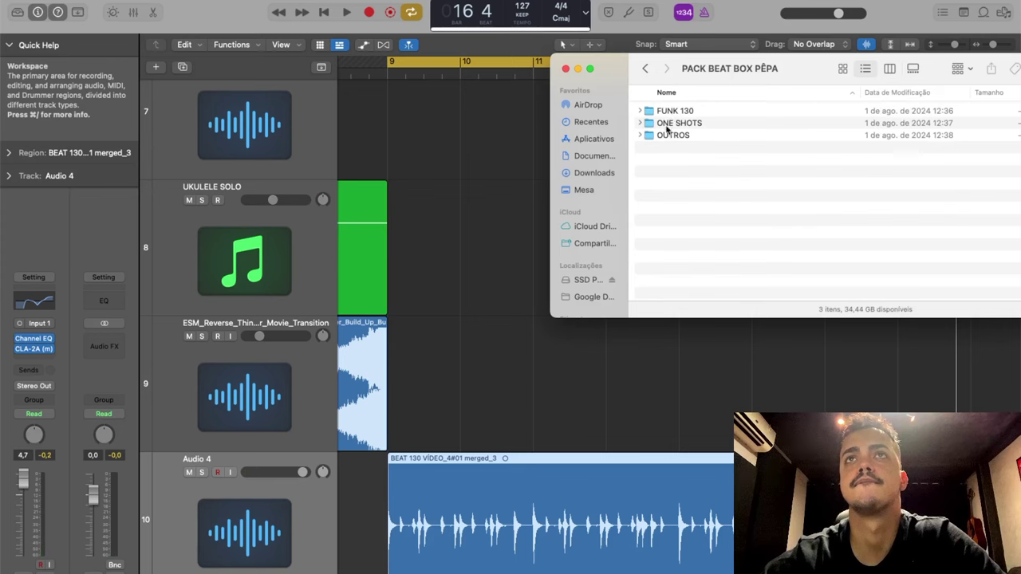
# In Finder, open the ONE SHOTS folder of PACK BEAT BOX PÊPA and audition the BEATBOX samples 1 to 7, ending on BEATBOX - 5.wav.
pyautogui.doubleClick(668, 122)
pyautogui.click(671, 113)
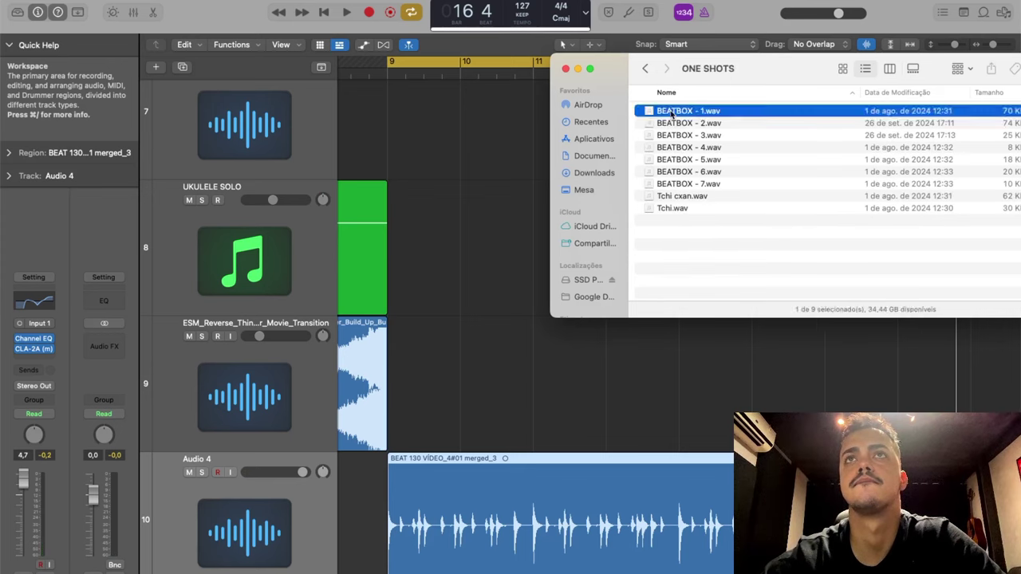
pyautogui.press('space')
pyautogui.press('Down')
pyautogui.press('Down')
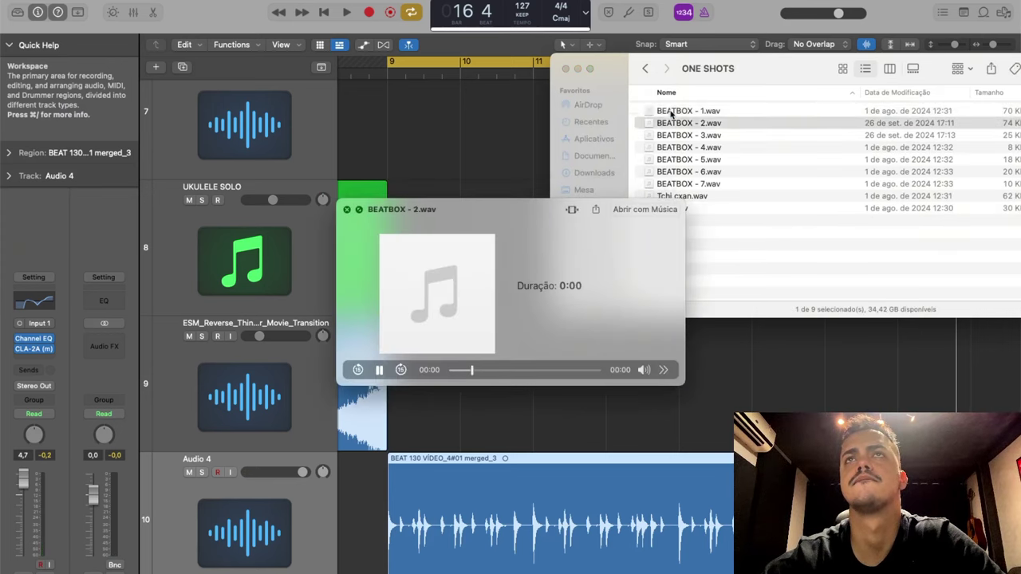
pyautogui.press('Down')
pyautogui.press('Up')
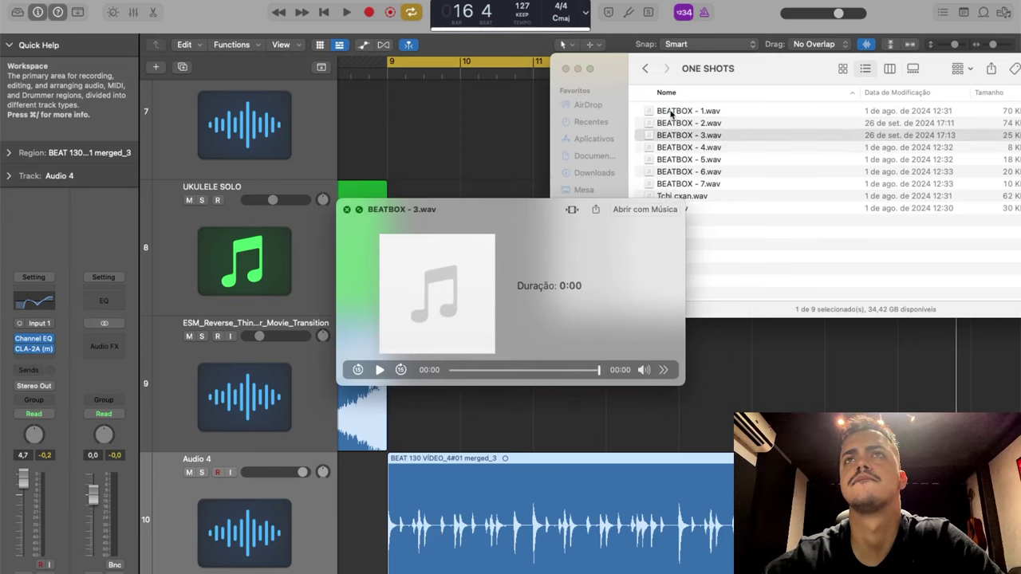
pyautogui.press('Up')
pyautogui.press('Down')
pyautogui.press('Down')
pyautogui.press('Down')
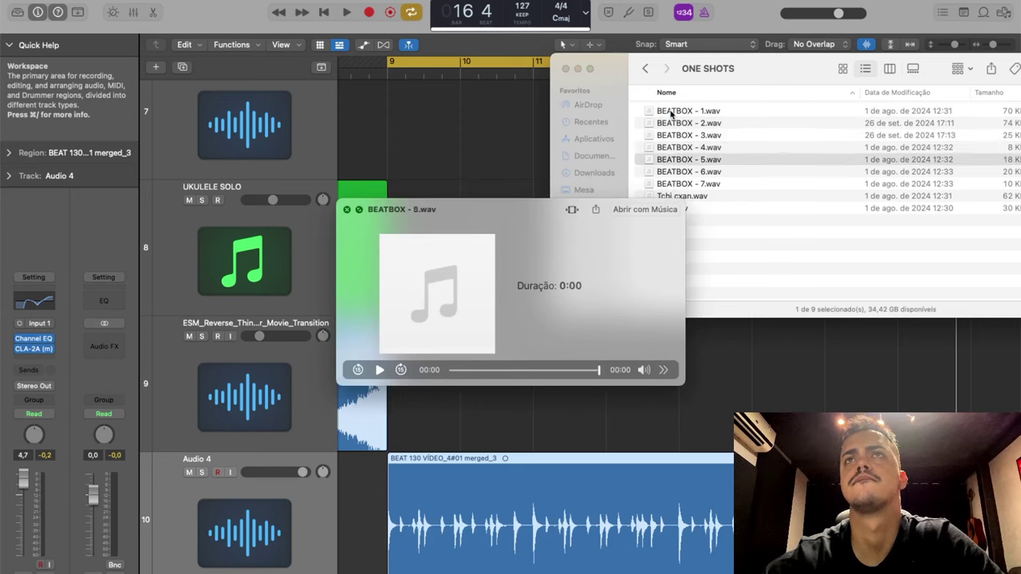
pyautogui.press('Down')
pyautogui.press('Down')
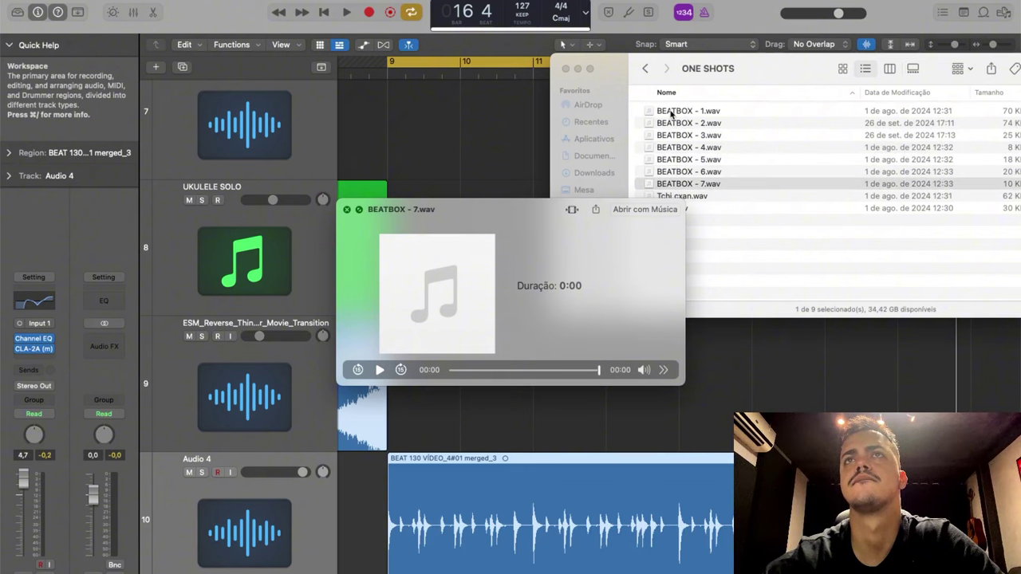
pyautogui.press('Up')
pyautogui.press('Up')
pyautogui.press('space')
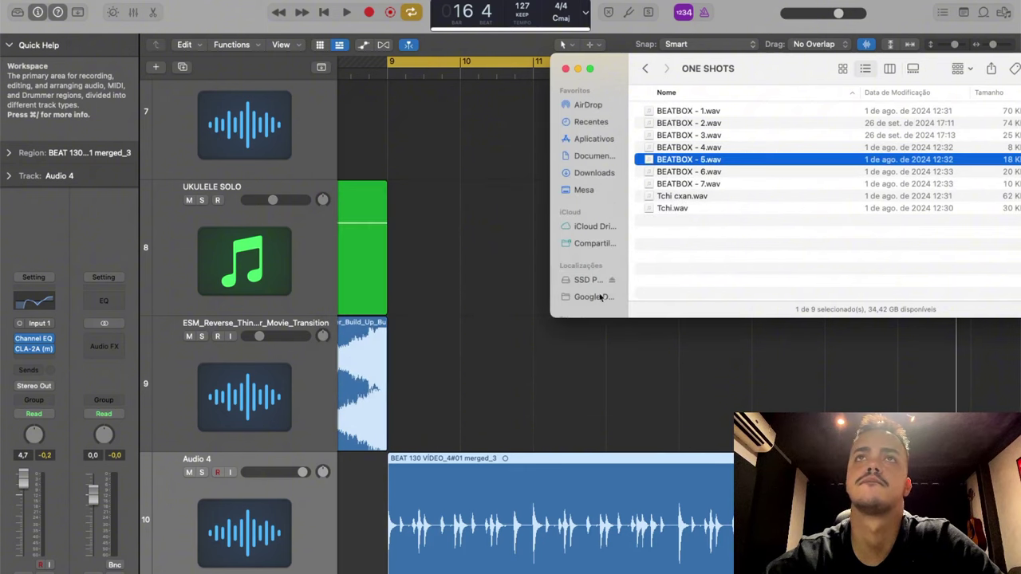
# Load BEATBOX - 5.wav into Quick Sampler on a new track below Audio 4 in Logic Pro and test it with Musical Typing.
pyautogui.scroll(-3, 574, 404)
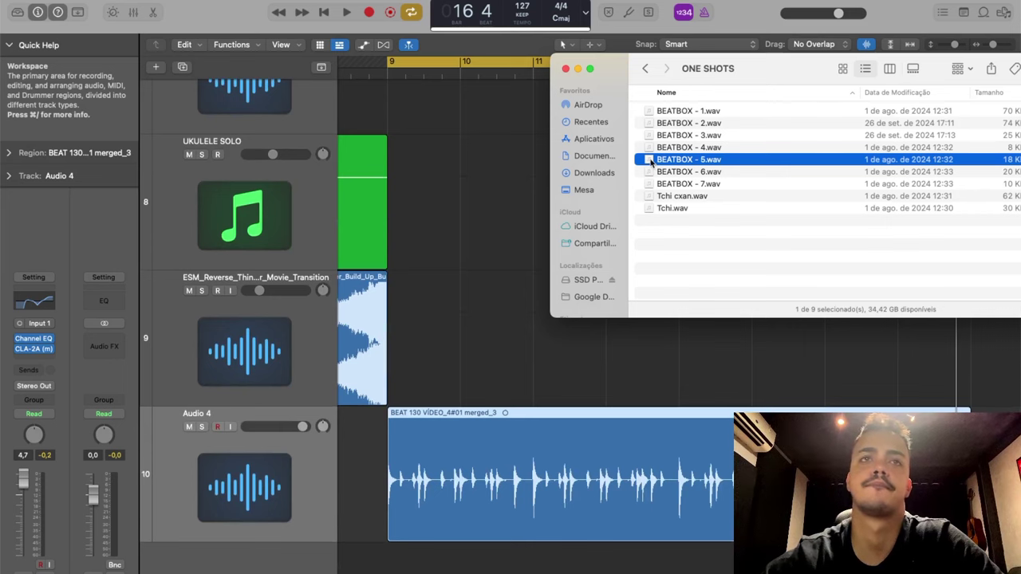
pyautogui.moveTo(650, 161); pyautogui.dragTo(297, 519)
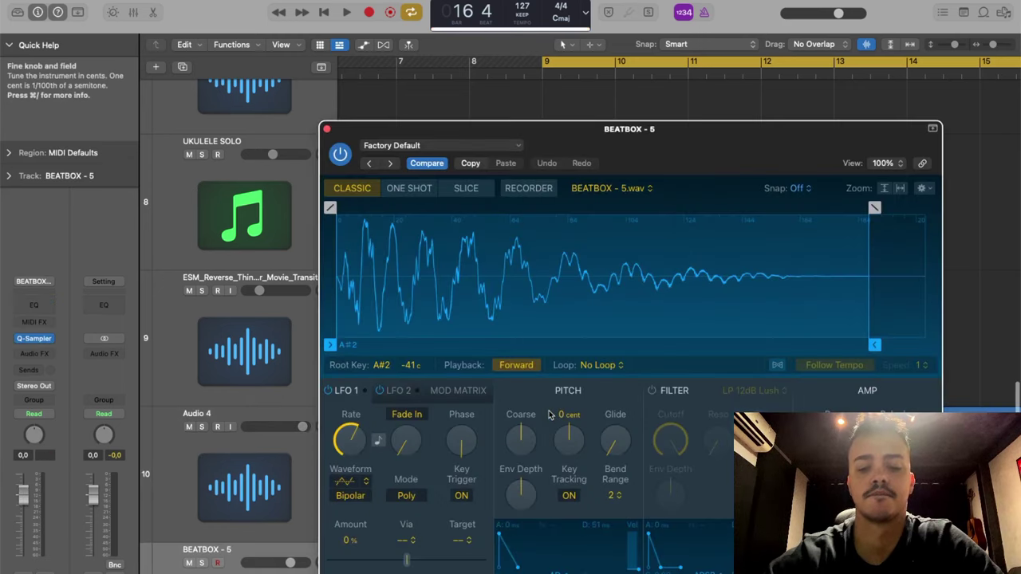
pyautogui.press('super+k')
pyautogui.press('a')
pyautogui.press('a')
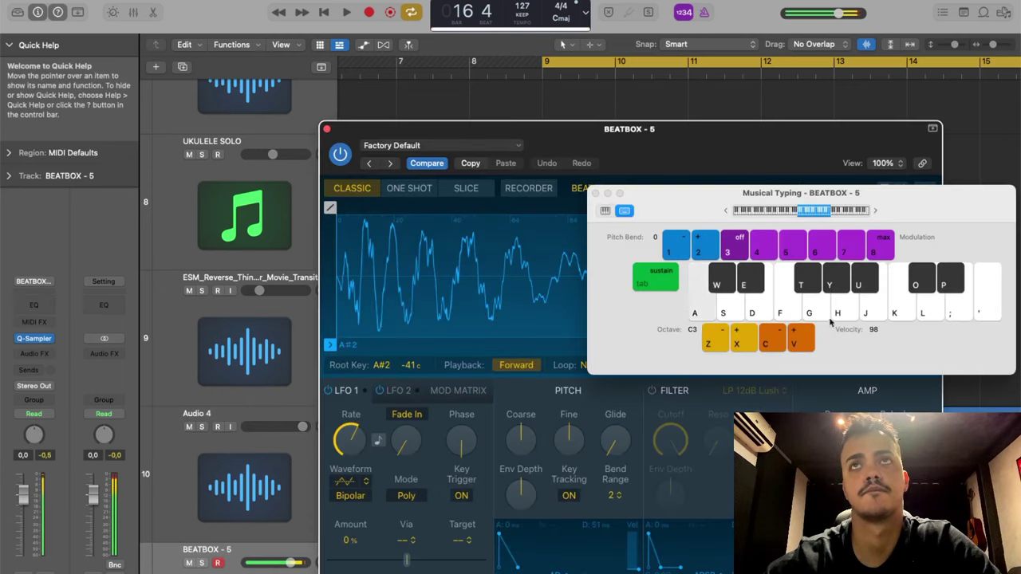
pyautogui.moveTo(673, 205); pyautogui.dragTo(781, 408)
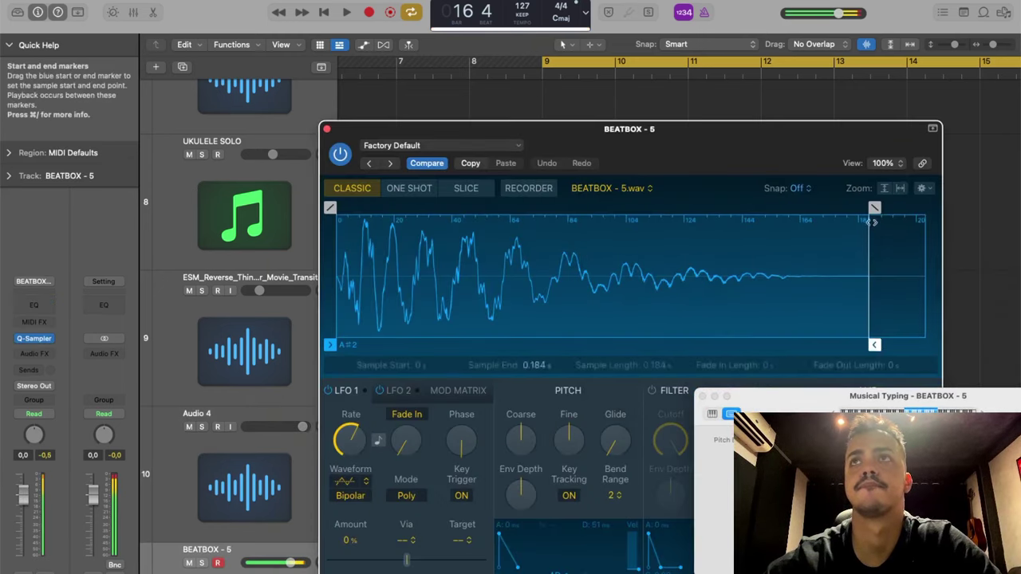
# Set the BEATBOX - 5 sample's fade-out length to 0.148 s in Quick Sampler and close the plug-in.
pyautogui.moveTo(875, 209); pyautogui.dragTo(482, 248)
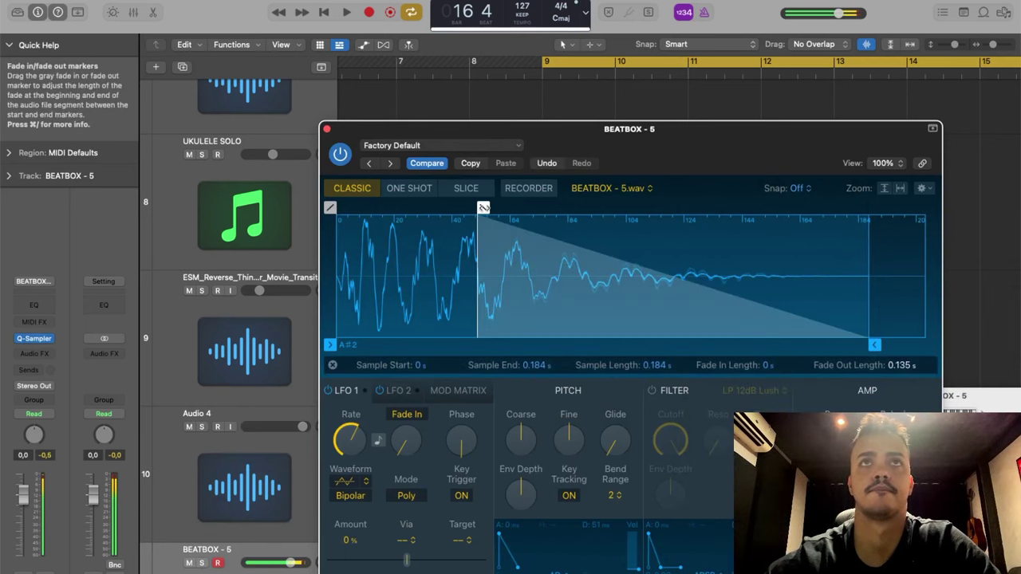
pyautogui.moveTo(482, 208); pyautogui.dragTo(446, 208)
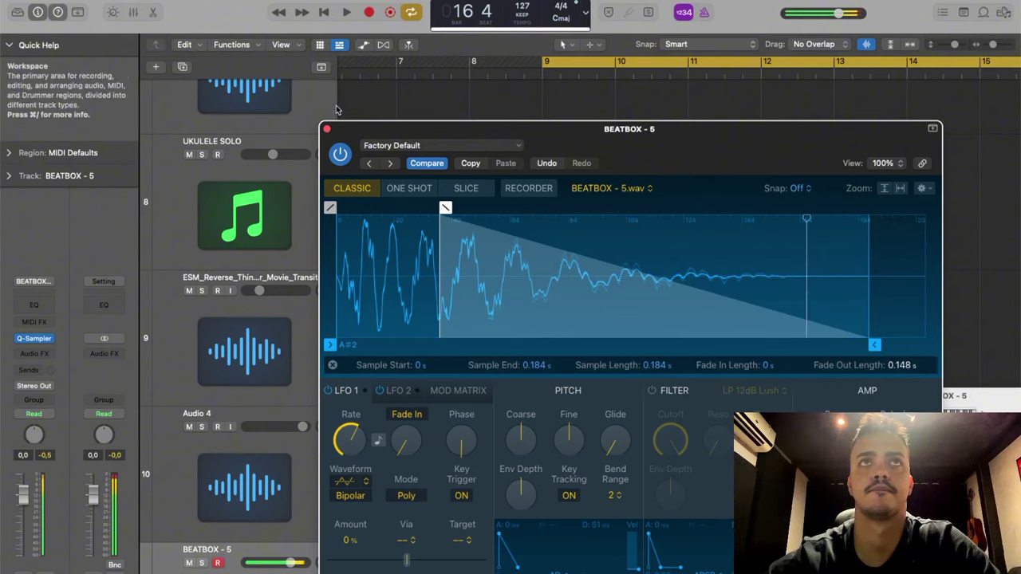
pyautogui.click(327, 130)
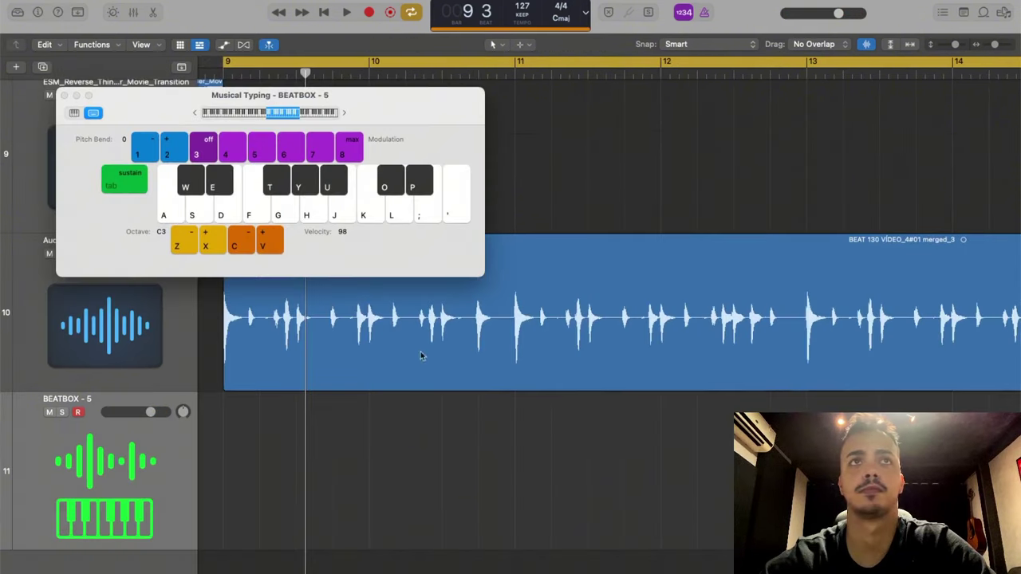
pyautogui.press('space')
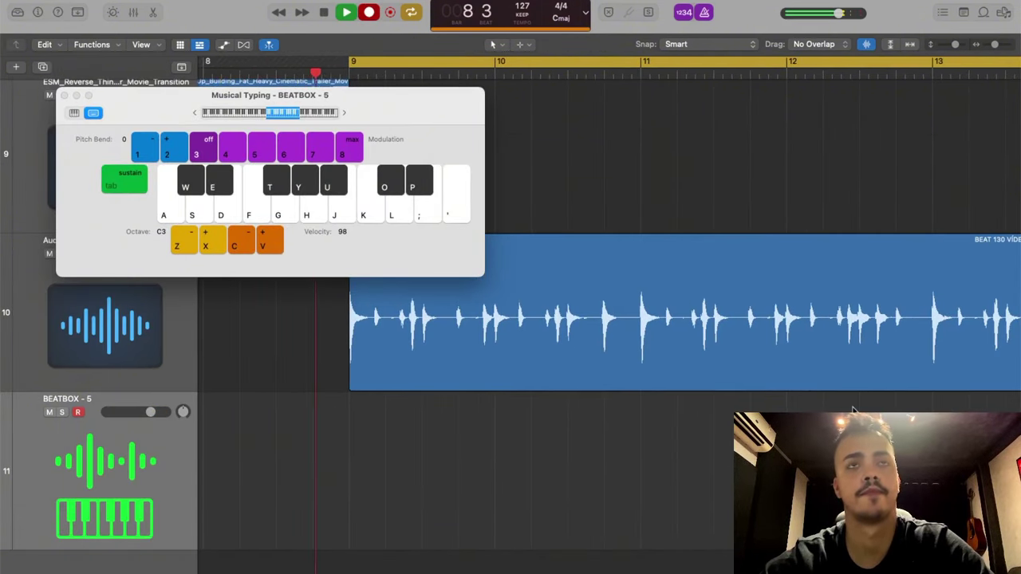
pyautogui.press('a')
pyautogui.press('space')
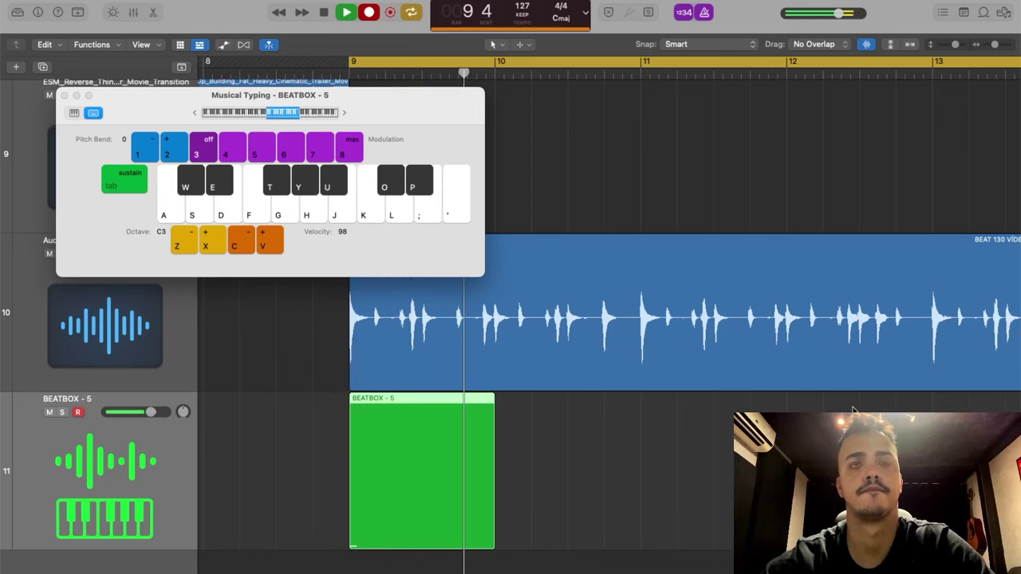
pyautogui.press('super+z')
# Record a repeating C3 one-shot pattern from bar 9 on the BEATBOX - 5 track with Musical Typing, stop and close Musical Typing.
pyautogui.press('r')
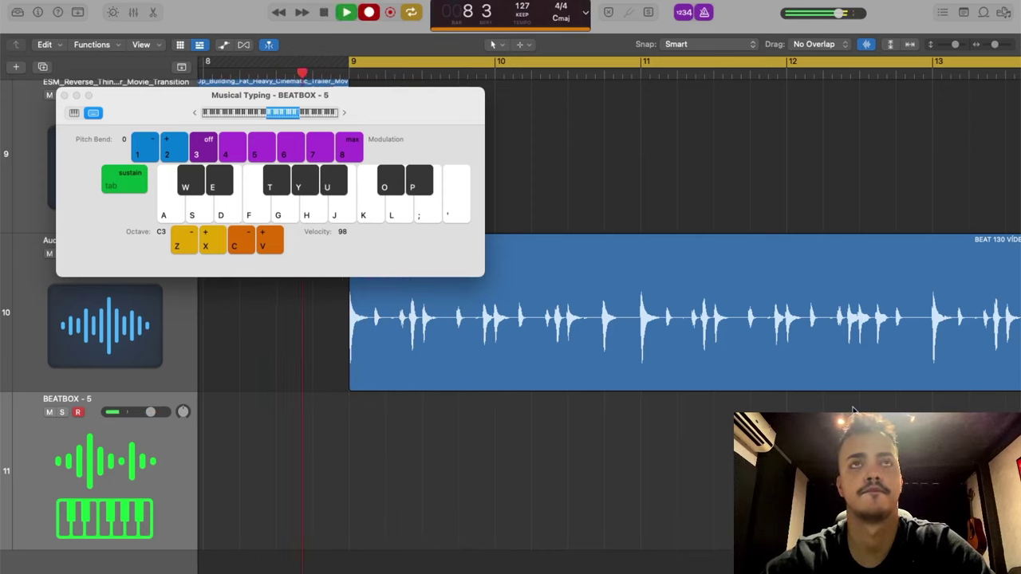
pyautogui.press('a')
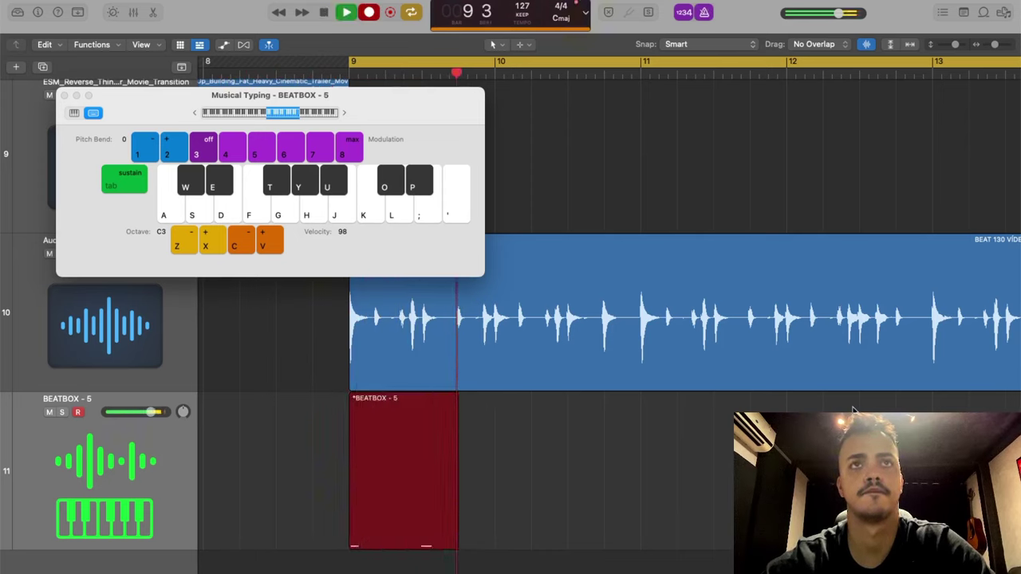
pyautogui.press('a')
pyautogui.press('a')
pyautogui.press('a')
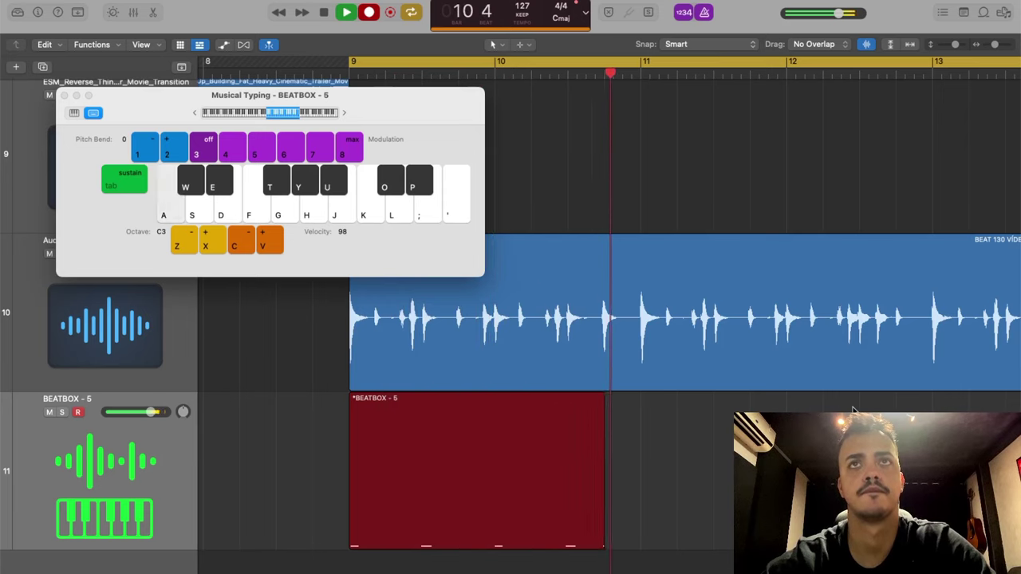
pyautogui.press('a')
pyautogui.press('a')
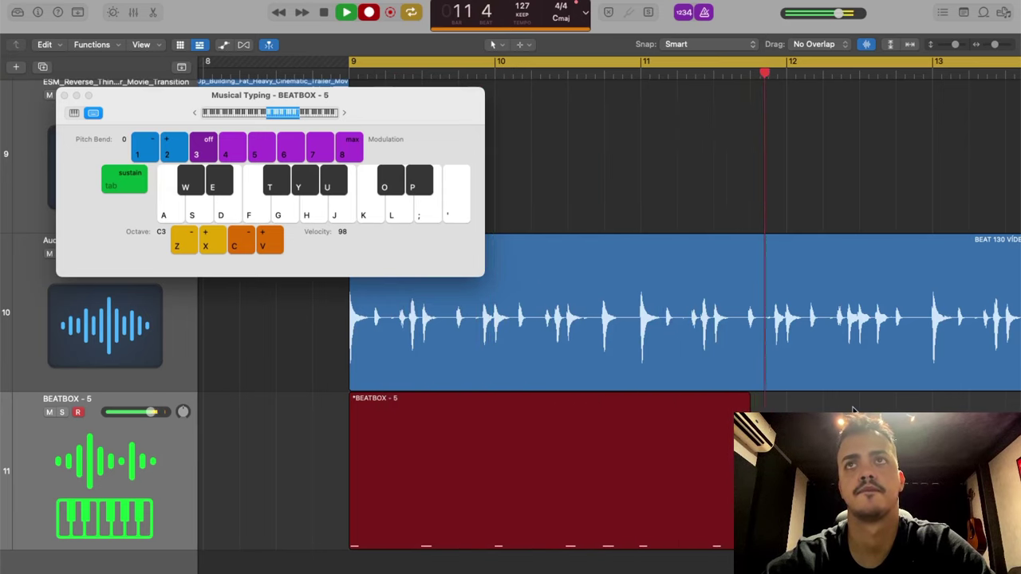
pyautogui.press('a')
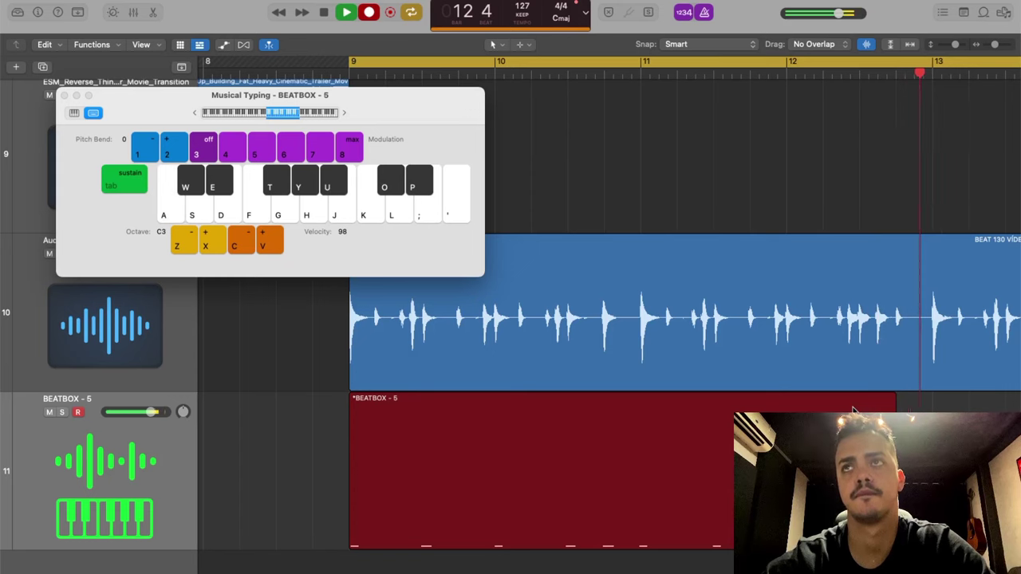
pyautogui.press('a')
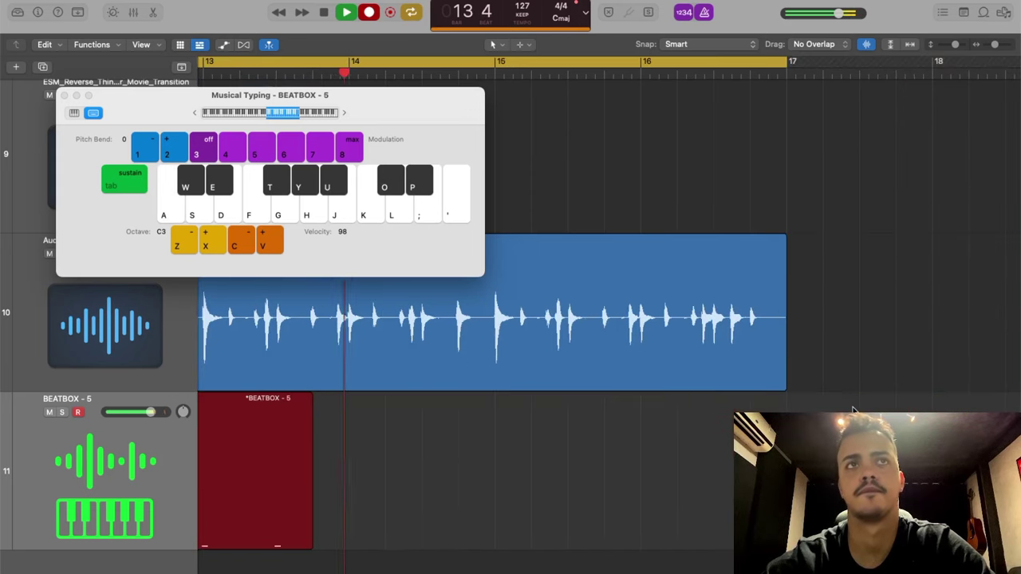
pyautogui.press('a')
pyautogui.press('a')
pyautogui.press('a')
pyautogui.press('a')
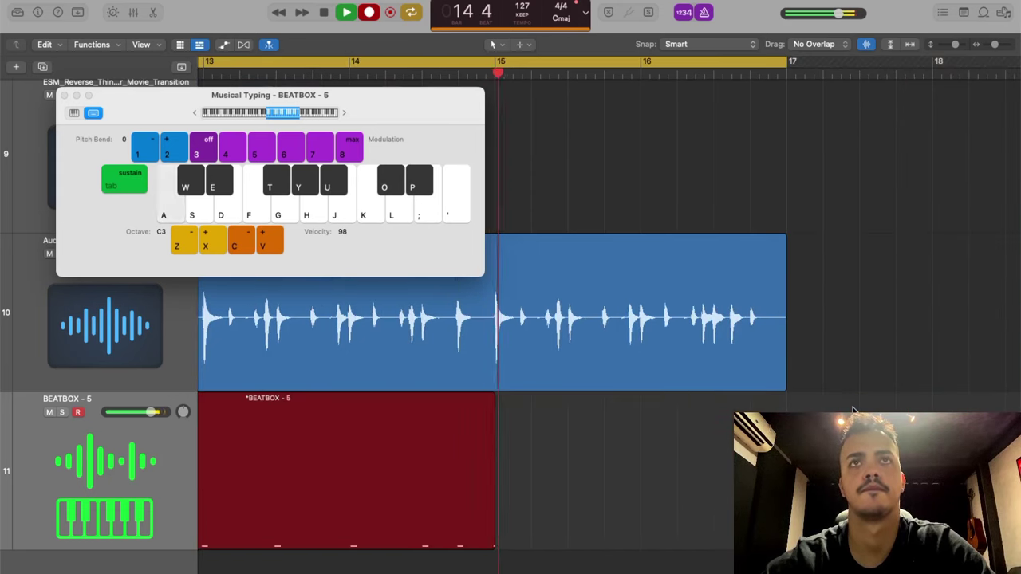
pyautogui.press('a')
pyautogui.press('a')
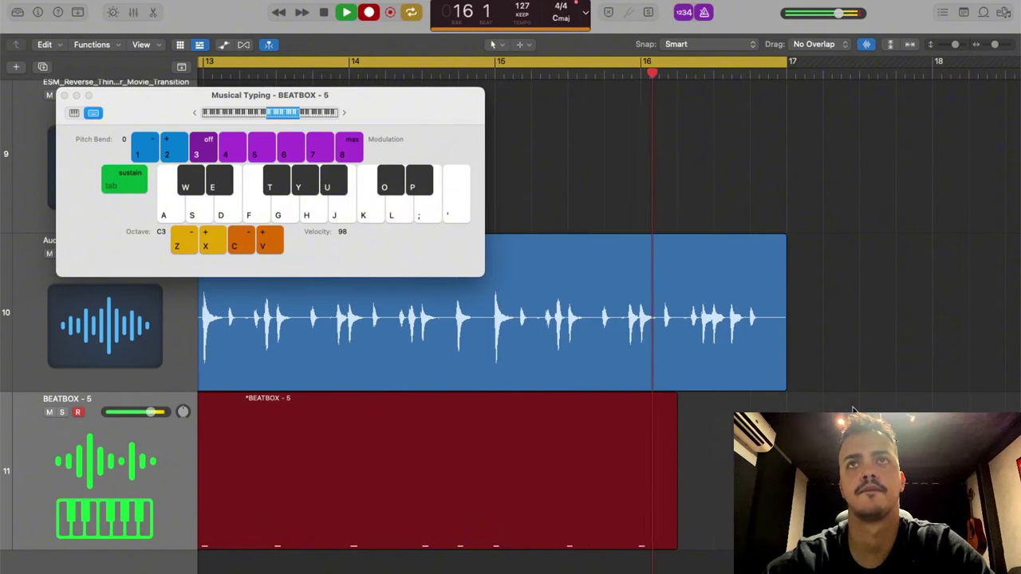
pyautogui.press('a')
pyautogui.press('space')
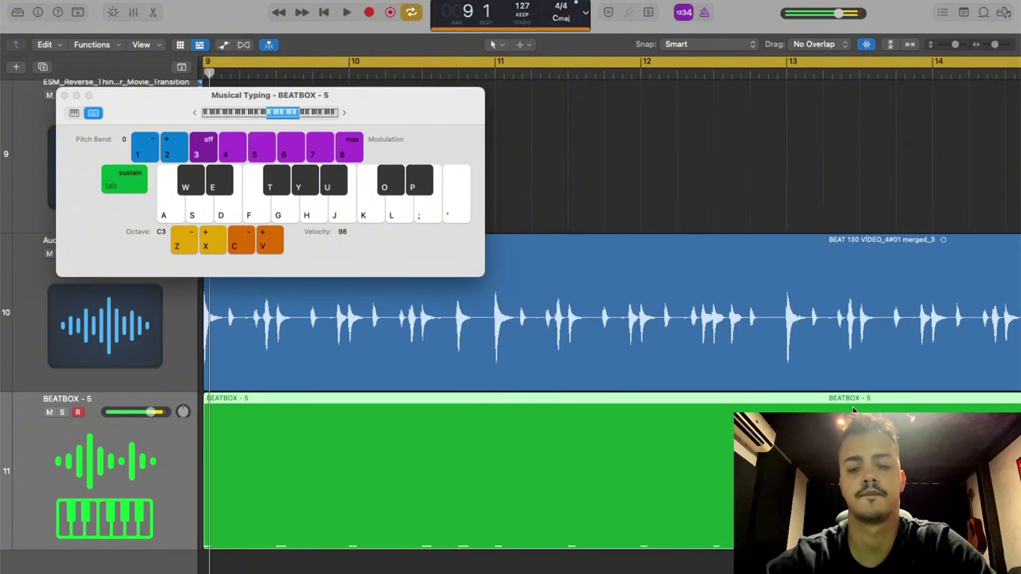
pyautogui.press('super+k')
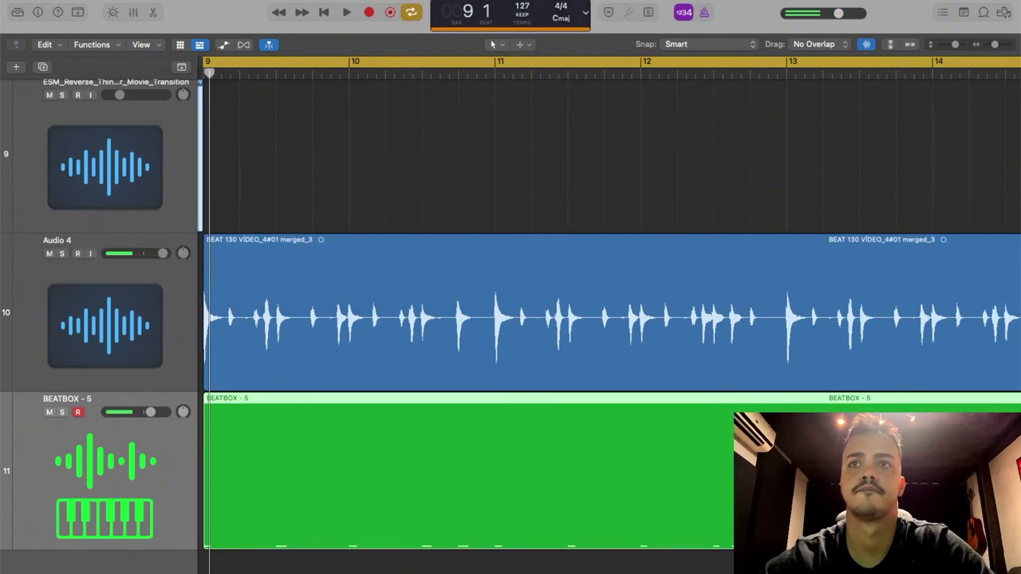
# Solo the BEATBOX - 5 track and listen to the recorded take, keeping only one copy of the track.
pyautogui.press('space')
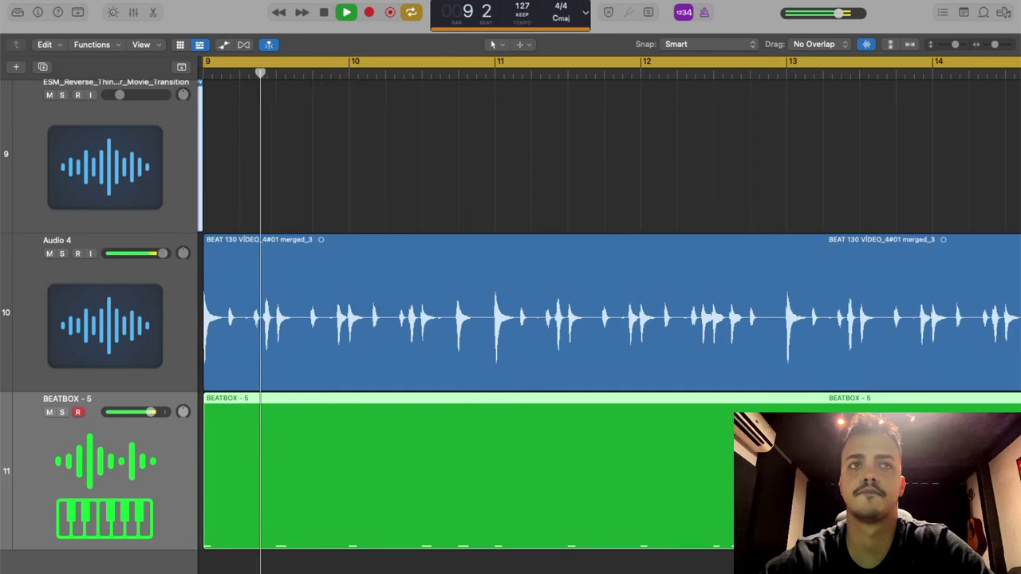
pyautogui.click(61, 412)
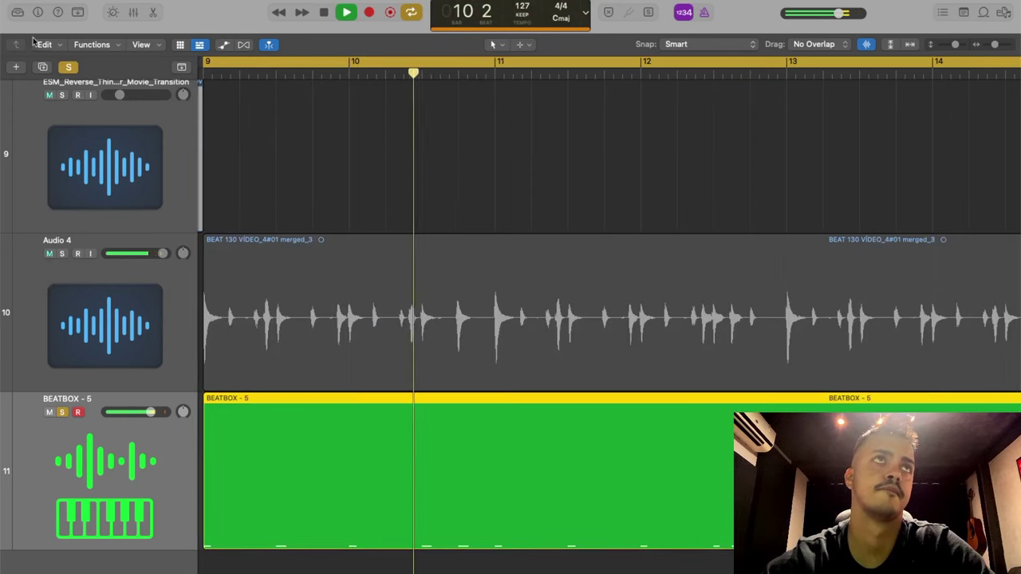
pyautogui.press('space')
pyautogui.click(44, 68)
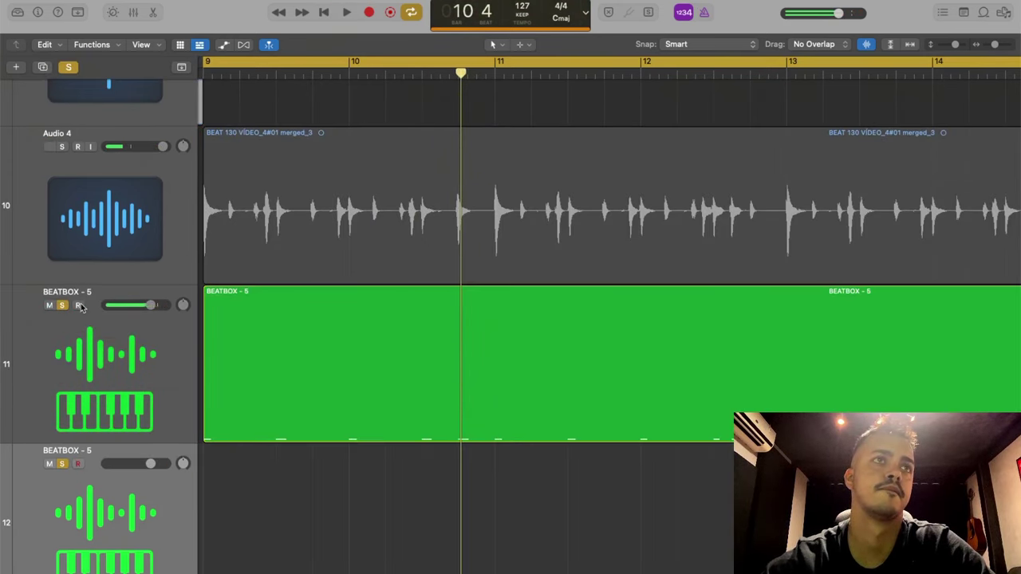
pyautogui.press('super+z')
# Show the BEATBOX - 5 channel strip in the inspector and add a Channel EQ to it.
pyautogui.click(38, 12)
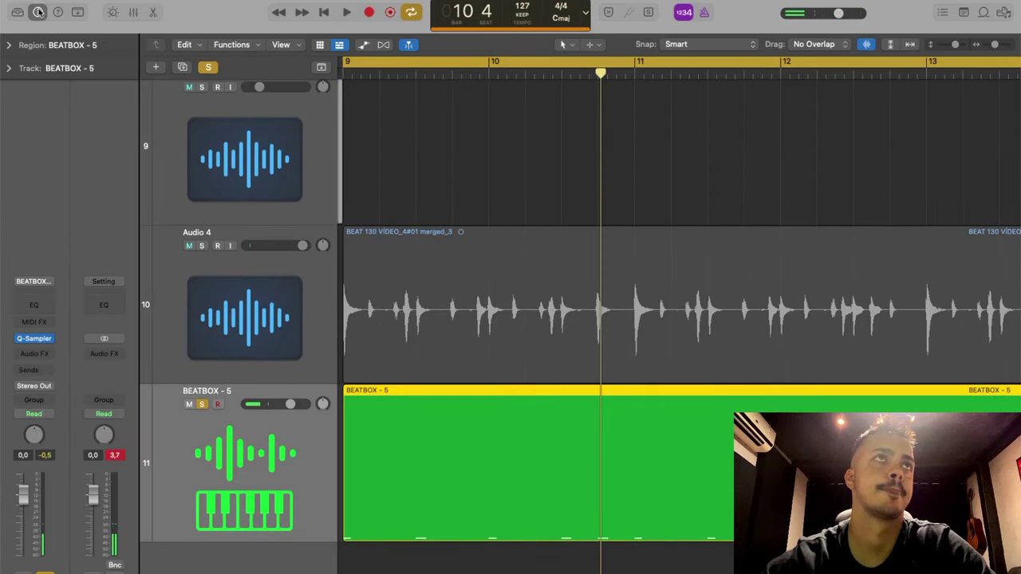
pyautogui.click(35, 305)
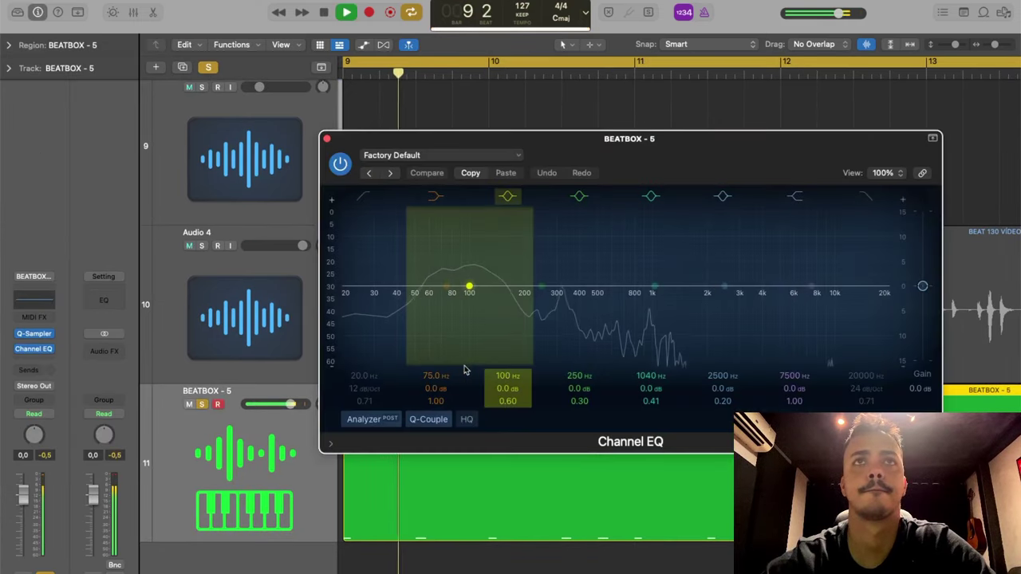
pyautogui.click(326, 138)
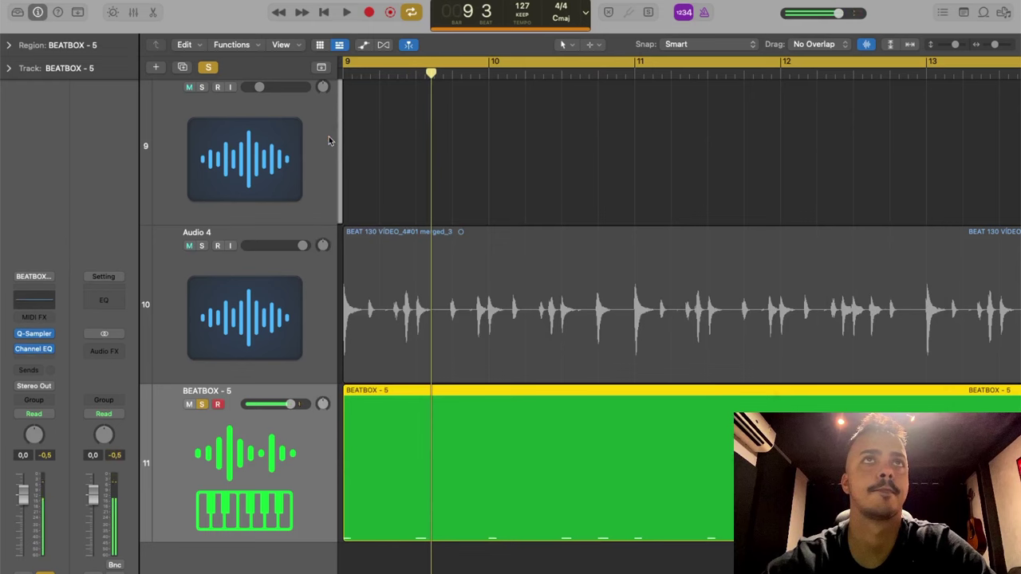
pyautogui.click(35, 351)
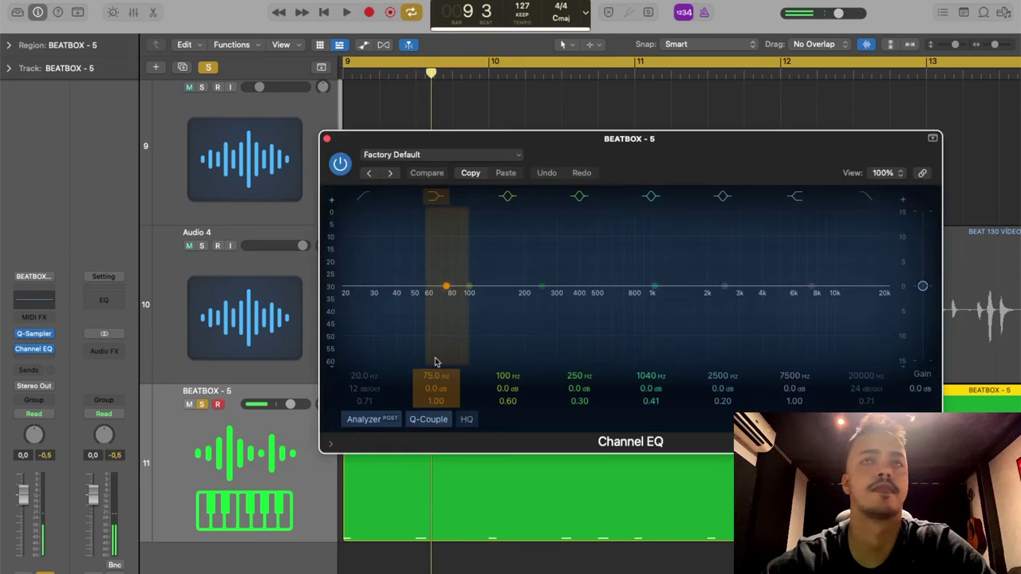
# Lower the coarse pitch of BEATBOX - 5 to -6 in Quick Sampler during playback, soloing Audio 4 alongside it.
pyautogui.click(35, 334)
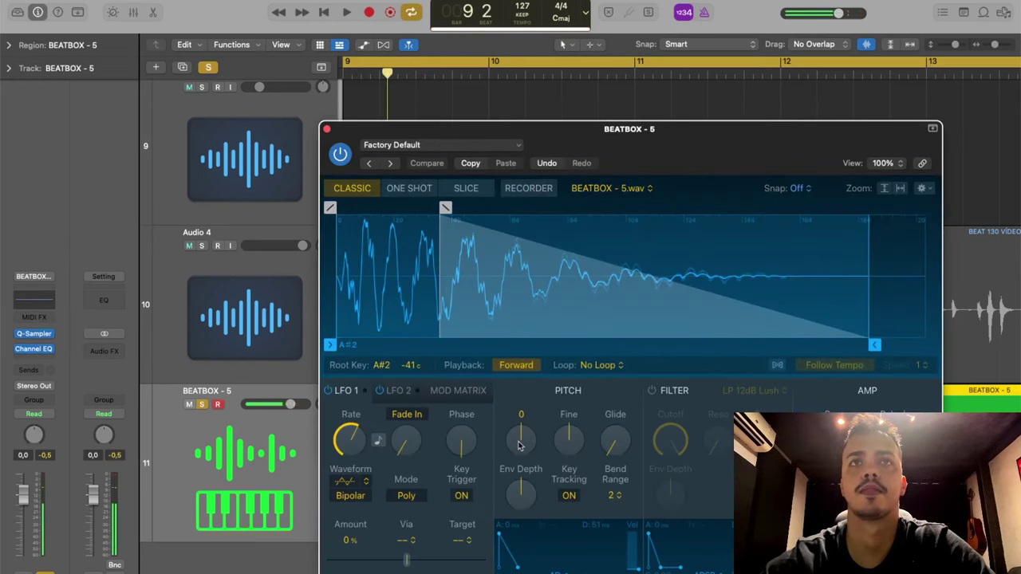
pyautogui.moveTo(518, 445); pyautogui.dragTo(521, 455)
pyautogui.press('space')
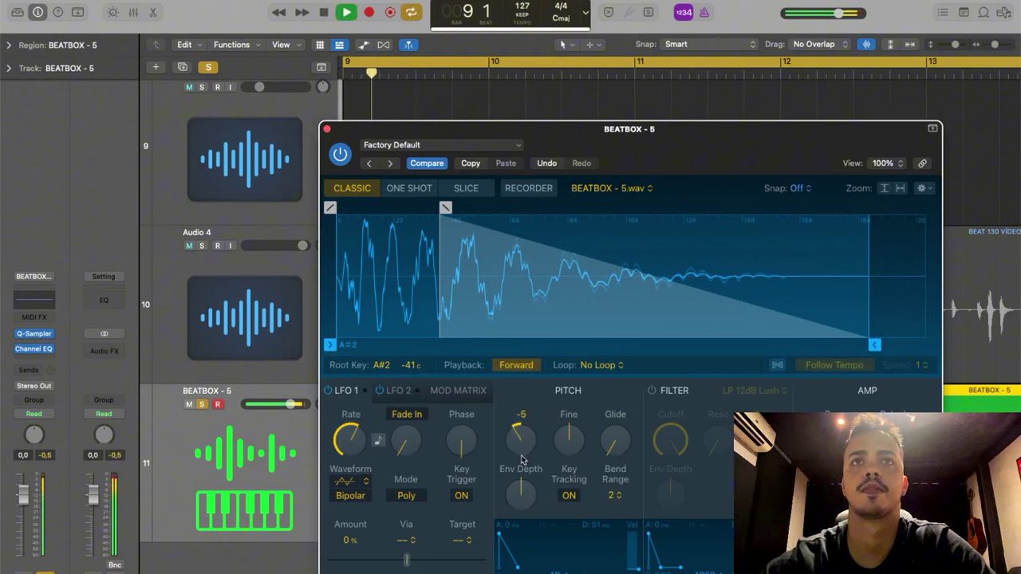
pyautogui.press('space')
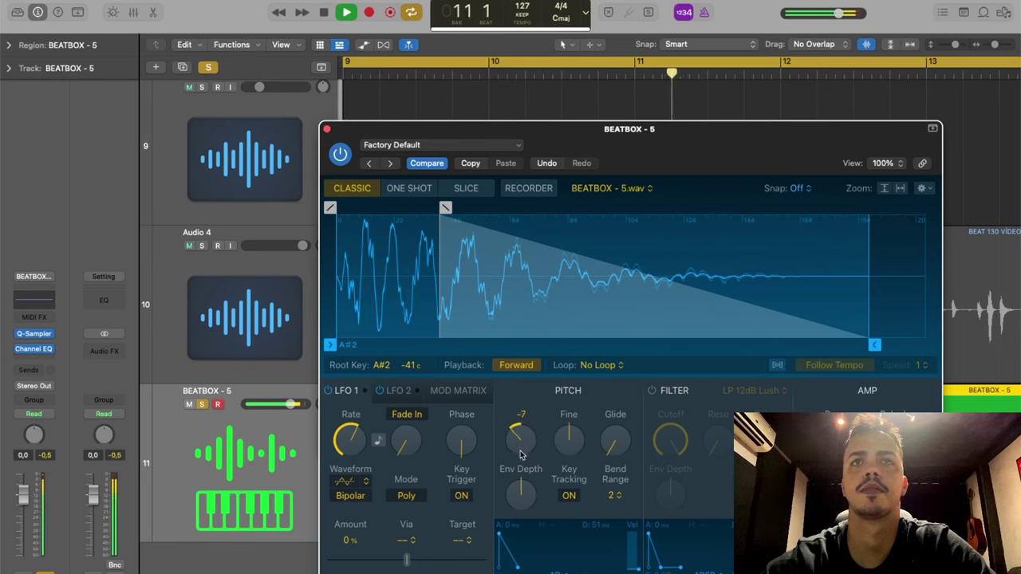
pyautogui.click(203, 245)
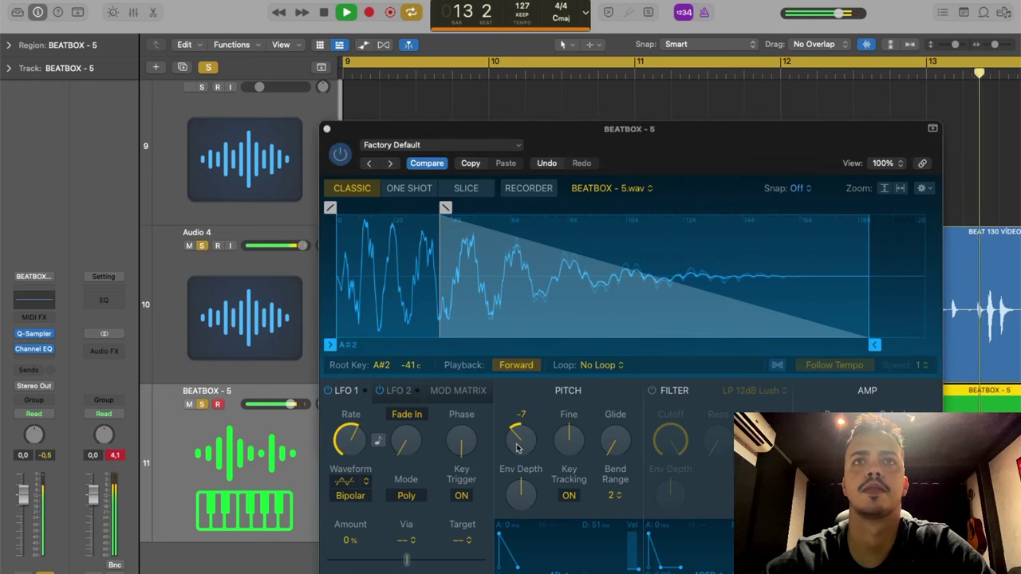
pyautogui.moveTo(522, 435); pyautogui.dragTo(516, 455)
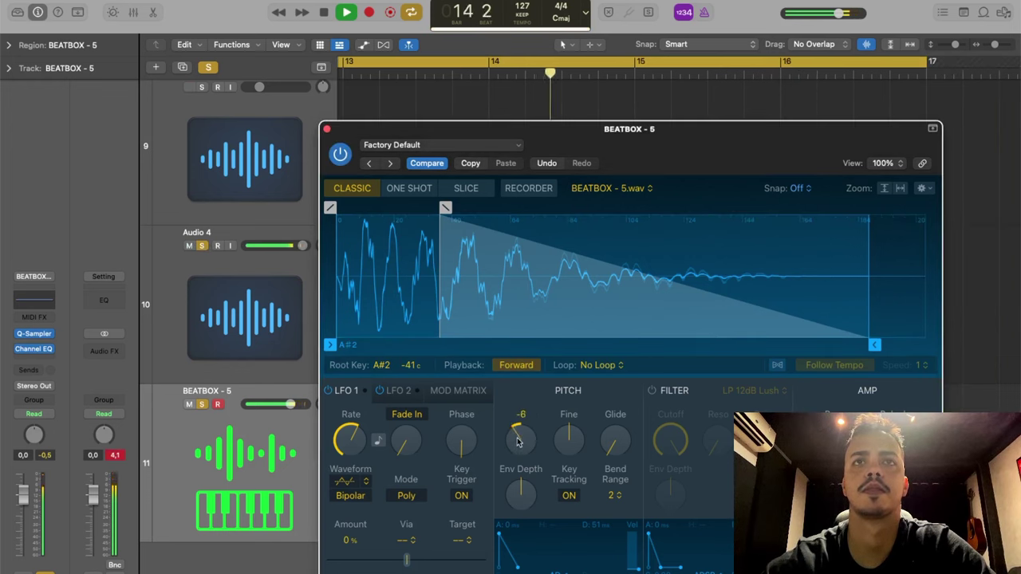
# Close the Quick Sampler and Channel EQ windows and lower the BEATBOX - 5 track volume to -8.0 dB.
pyautogui.click(326, 128)
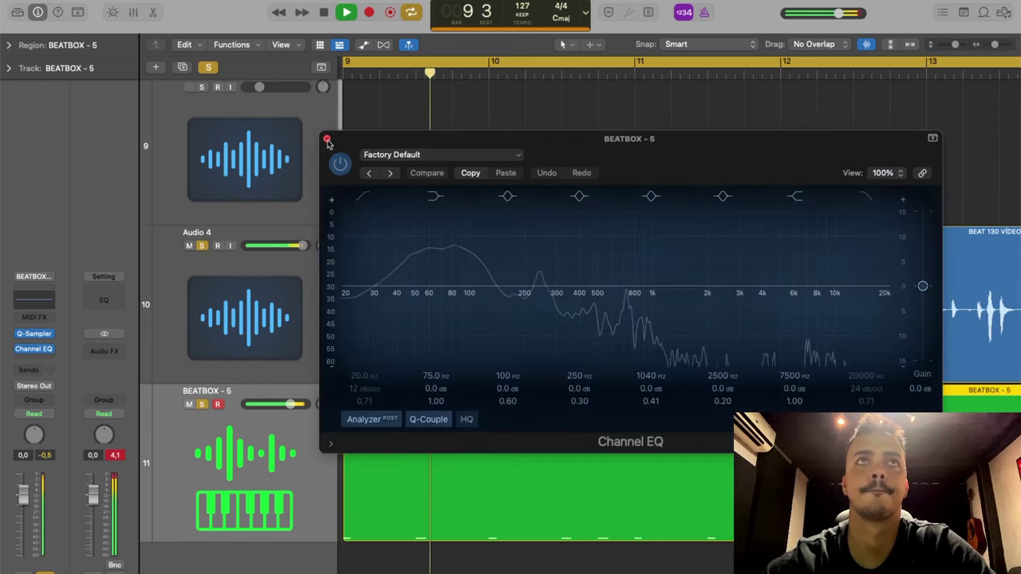
pyautogui.click(327, 139)
pyautogui.moveTo(291, 405); pyautogui.dragTo(273, 404)
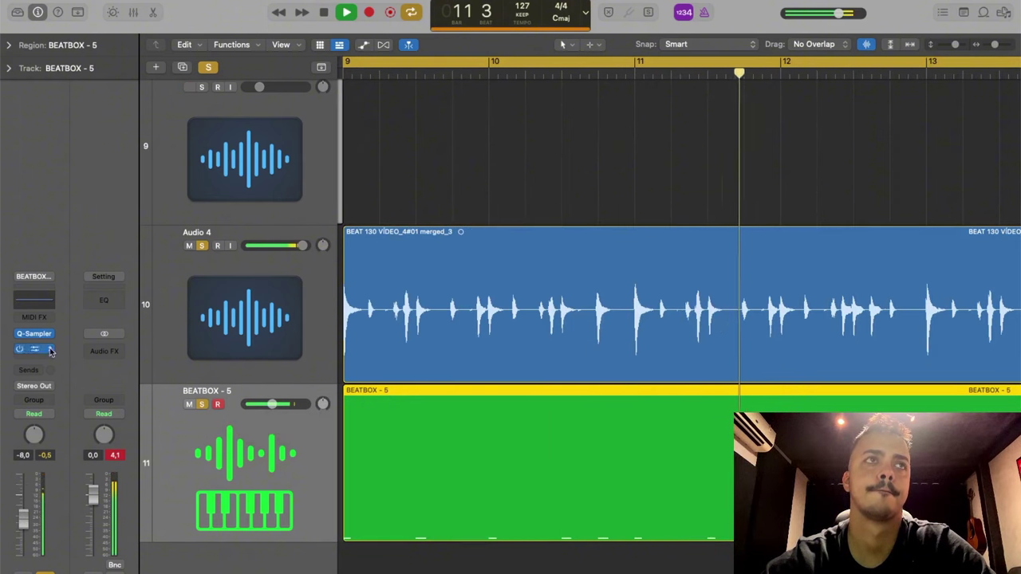
# Enable the low cut in the BEATBOX - 5 Channel EQ at 42.6 Hz with a 48 dB/Oct slope.
pyautogui.click(48, 350)
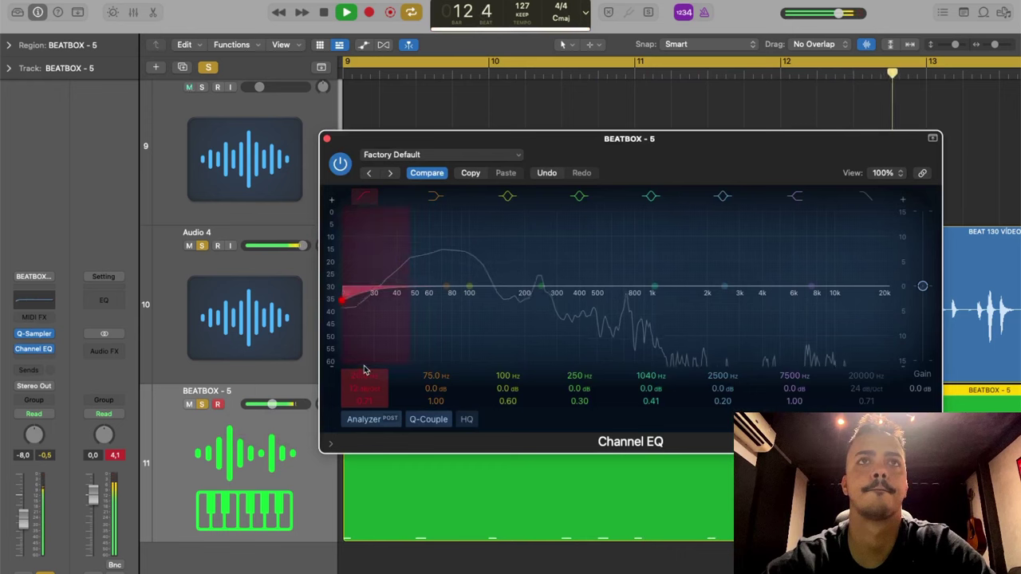
pyautogui.moveTo(364, 375); pyautogui.dragTo(365, 343)
pyautogui.moveTo(364, 390); pyautogui.dragTo(365, 363)
# Cut 770 Hz by 12.1 dB in the BEATBOX - 5 Channel EQ and raise the high shelf to +13.0 dB at 2720 Hz.
pyautogui.moveTo(655, 289); pyautogui.dragTo(629, 366)
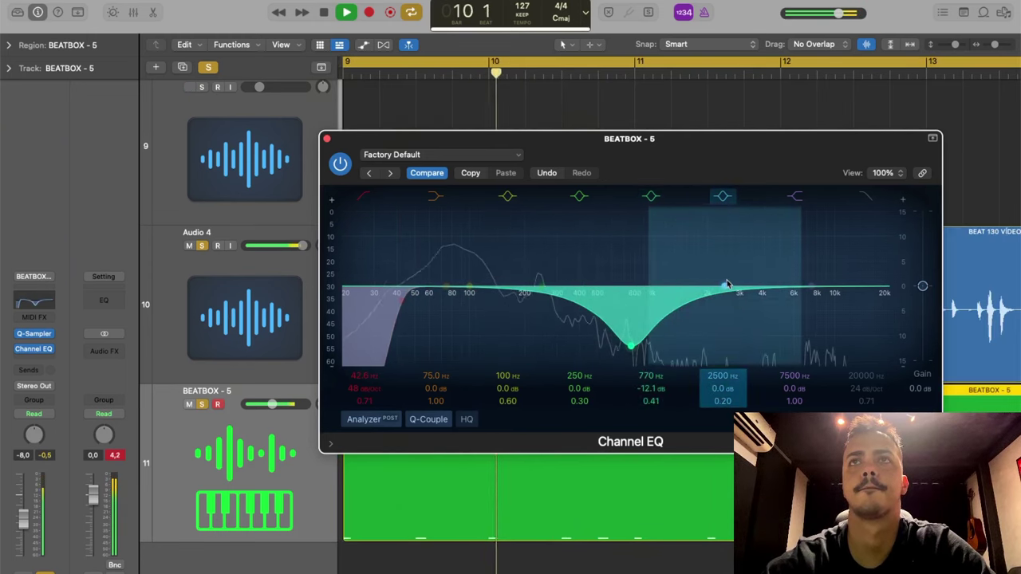
pyautogui.moveTo(810, 288); pyautogui.dragTo(738, 260)
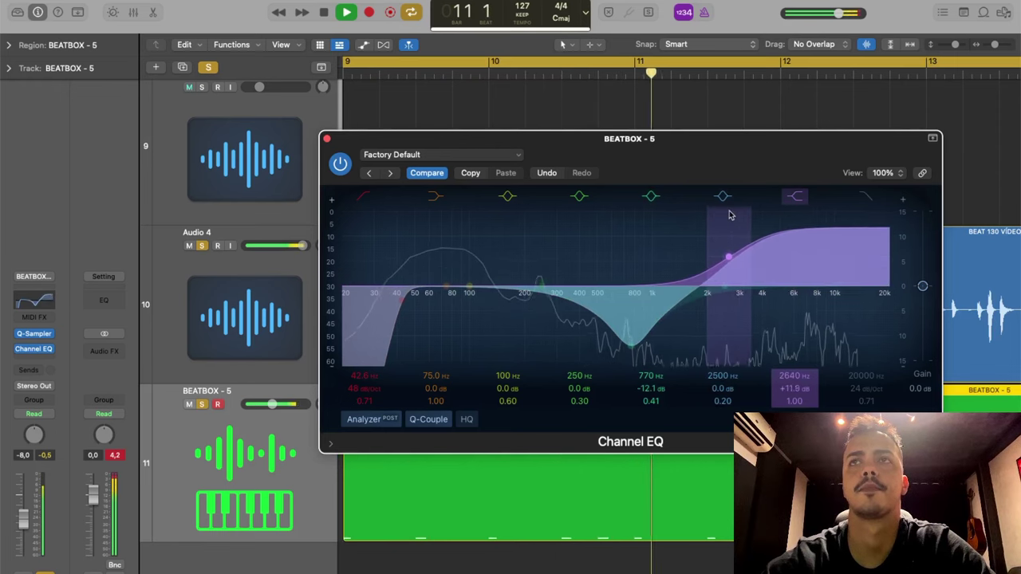
pyautogui.moveTo(728, 214); pyautogui.dragTo(732, 211)
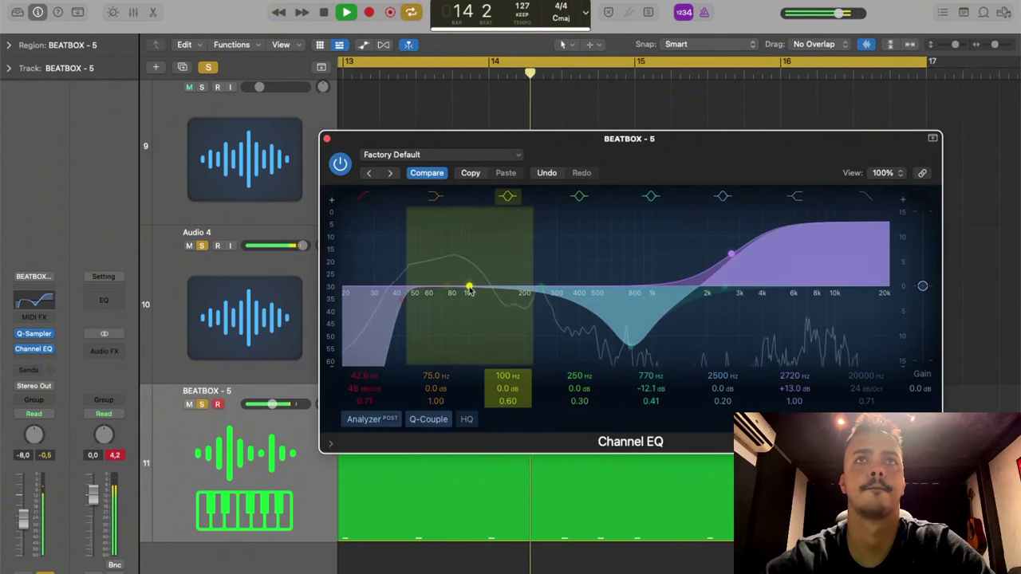
# Boost the third band of the BEATBOX - 5 Channel EQ to +10.4 dB at 117 Hz.
pyautogui.moveTo(469, 289); pyautogui.dragTo(491, 258)
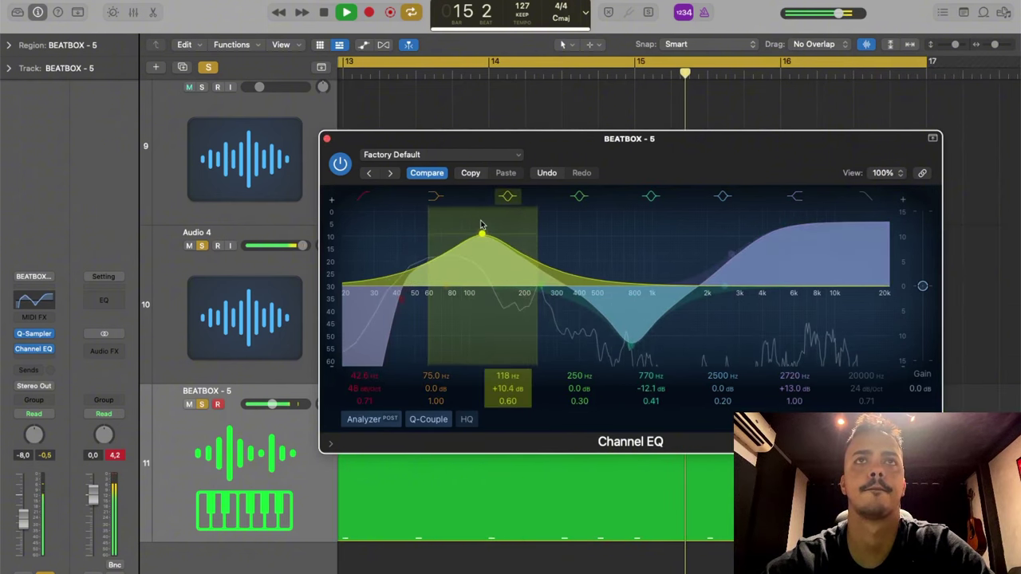
pyautogui.moveTo(481, 220); pyautogui.dragTo(480, 220)
# Toggle solo on Audio 4 and BEATBOX - 5 to compare them, leaving only BEATBOX - 5 soloed.
pyautogui.press('s')
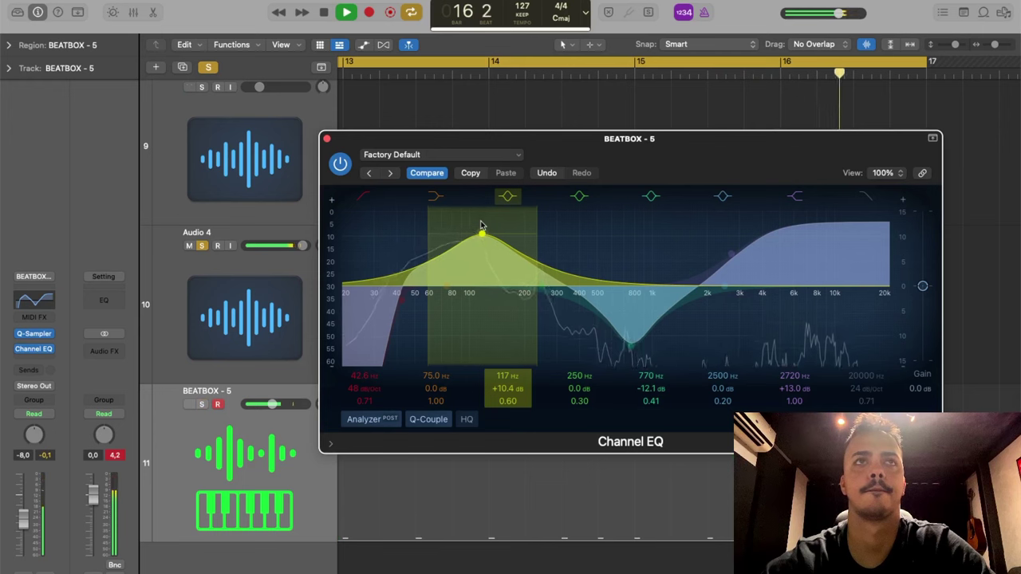
pyautogui.press('s')
pyautogui.click(245, 490)
pyautogui.press('s')
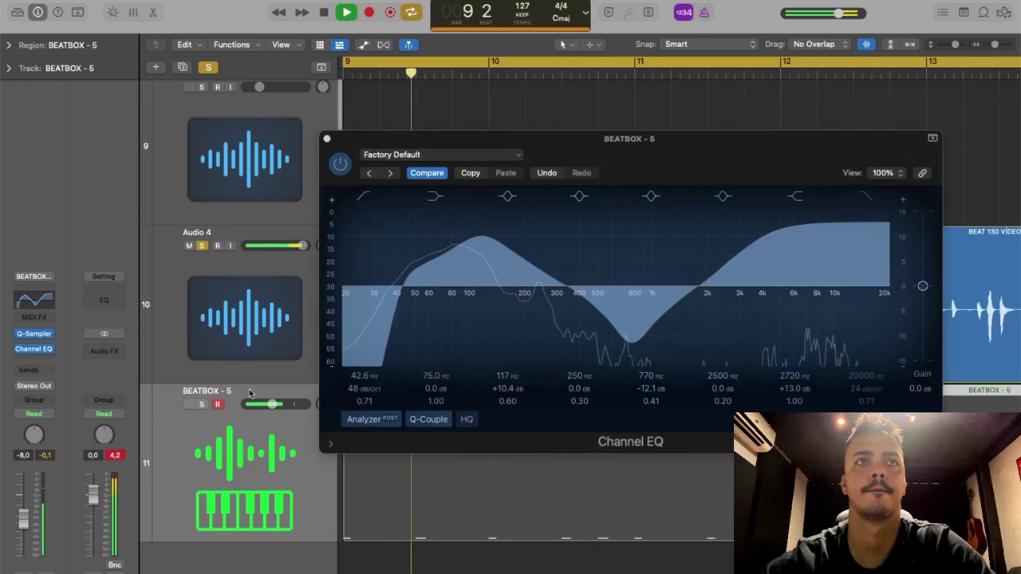
pyautogui.click(258, 358)
pyautogui.press('s')
pyautogui.click(258, 451)
pyautogui.press('s')
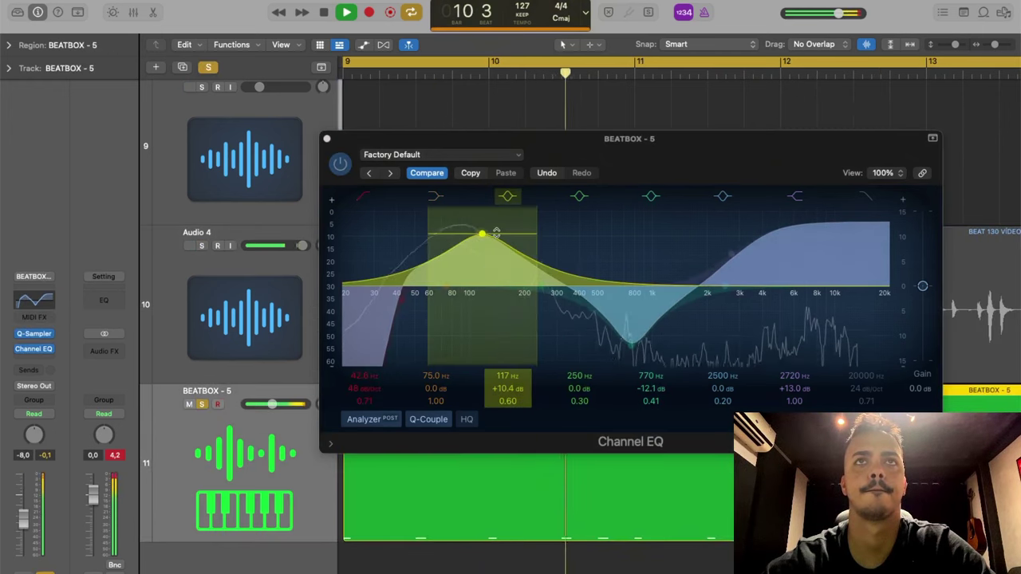
# Narrow the 117 Hz band of the Channel EQ to a Q of 3.10 and raise its gain to +15.2 dB.
pyautogui.moveTo(507, 401); pyautogui.dragTo(507, 386)
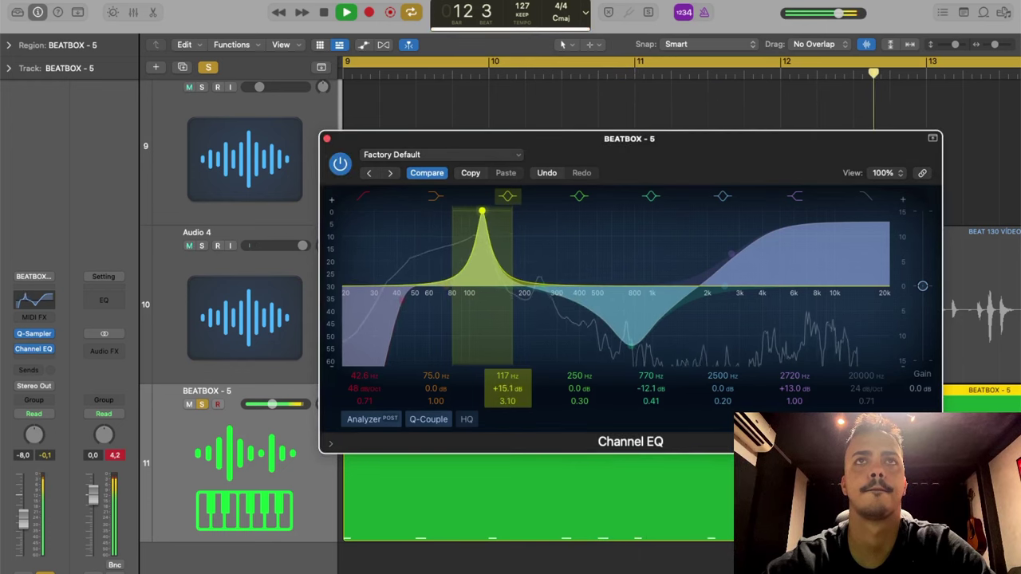
pyautogui.moveTo(507, 388); pyautogui.dragTo(507, 311)
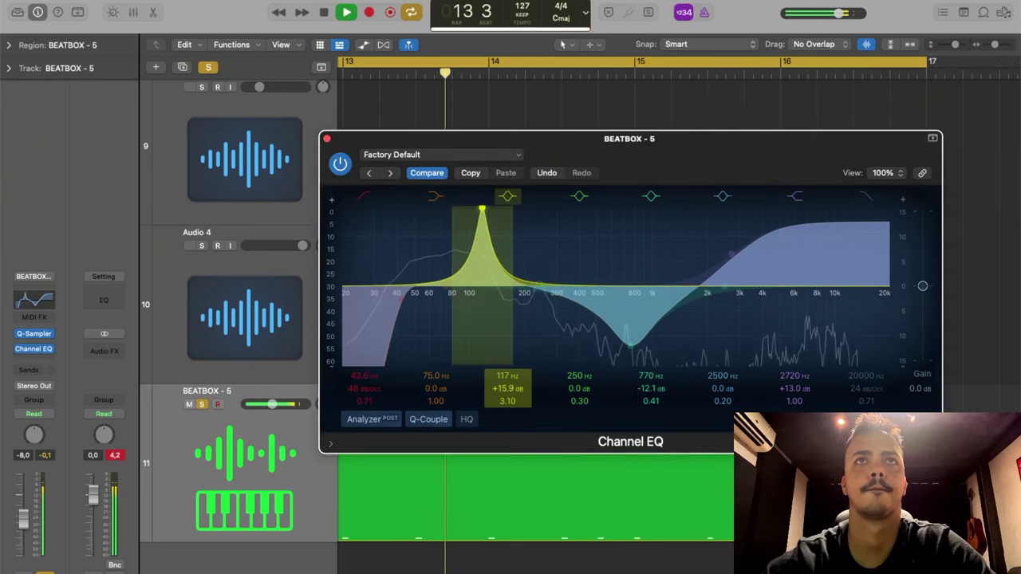
pyautogui.moveTo(507, 389); pyautogui.dragTo(508, 390)
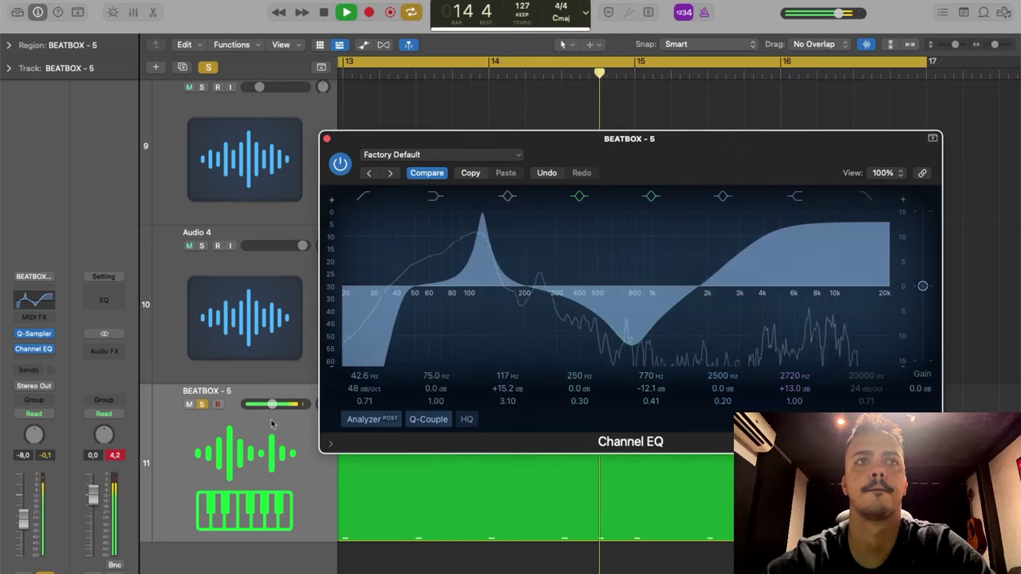
# Take the BEATBOX - 5 track out of solo and lower its volume to -9.0 dB.
pyautogui.click(201, 404)
pyautogui.click(327, 140)
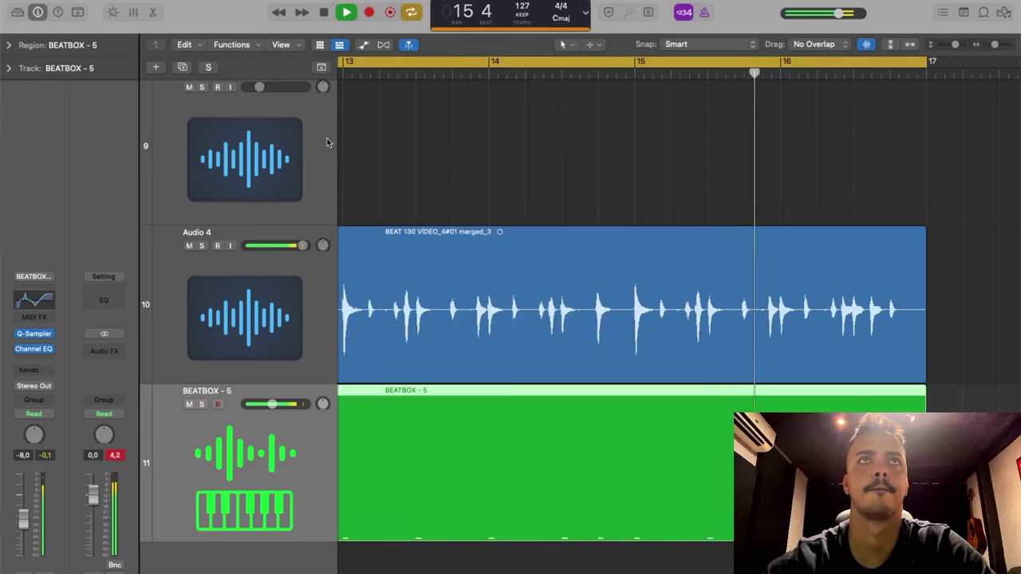
pyautogui.click(272, 405)
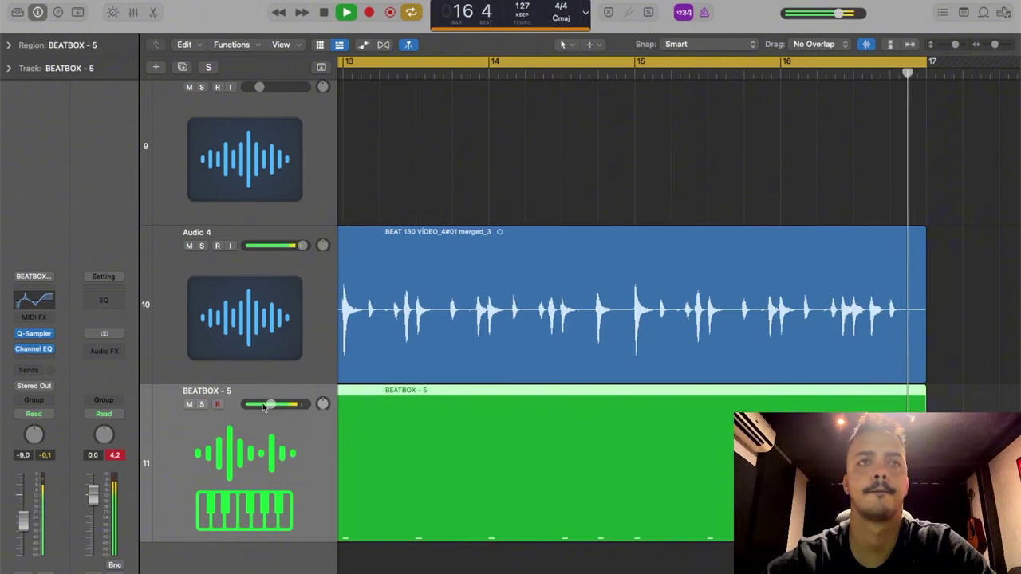
# Stop playback, open the BEATBOX - 5 region in the Piano Roll and set the Time Quantize of its notes to off.
pyautogui.press('super+Left')
pyautogui.press('super+Left')
pyautogui.press('super+Left')
pyautogui.press('super+Right')
pyautogui.press('super+Right')
pyautogui.press('super+Right')
pyautogui.press('super+Right')
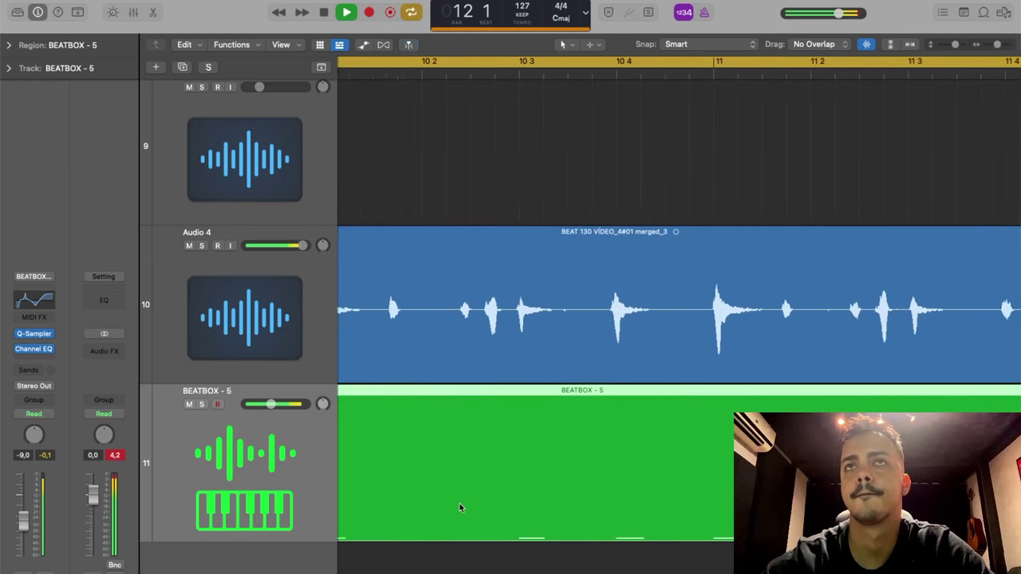
pyautogui.hscroll(-2, 459, 504)
pyautogui.press('space')
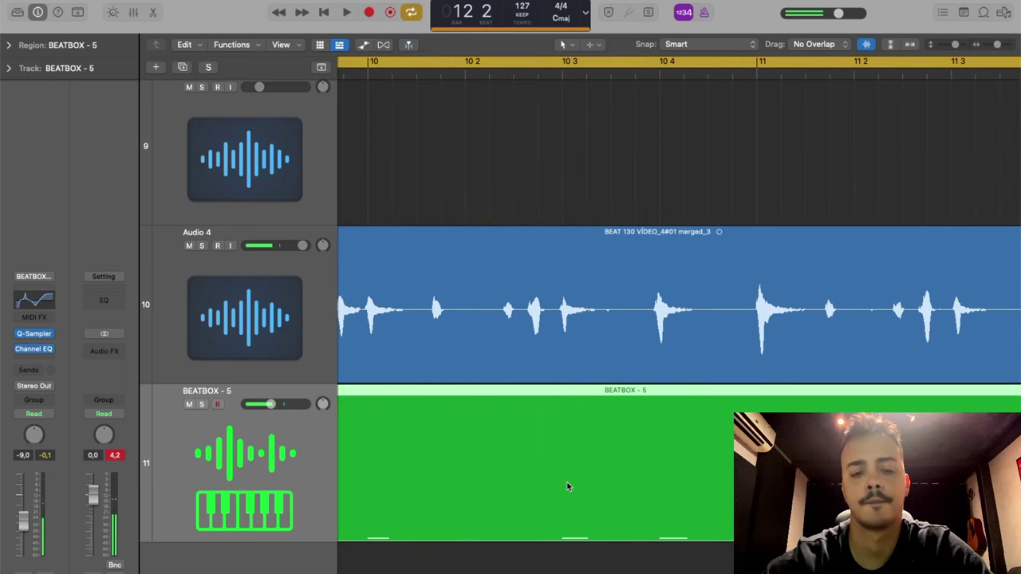
pyautogui.doubleClick(567, 486)
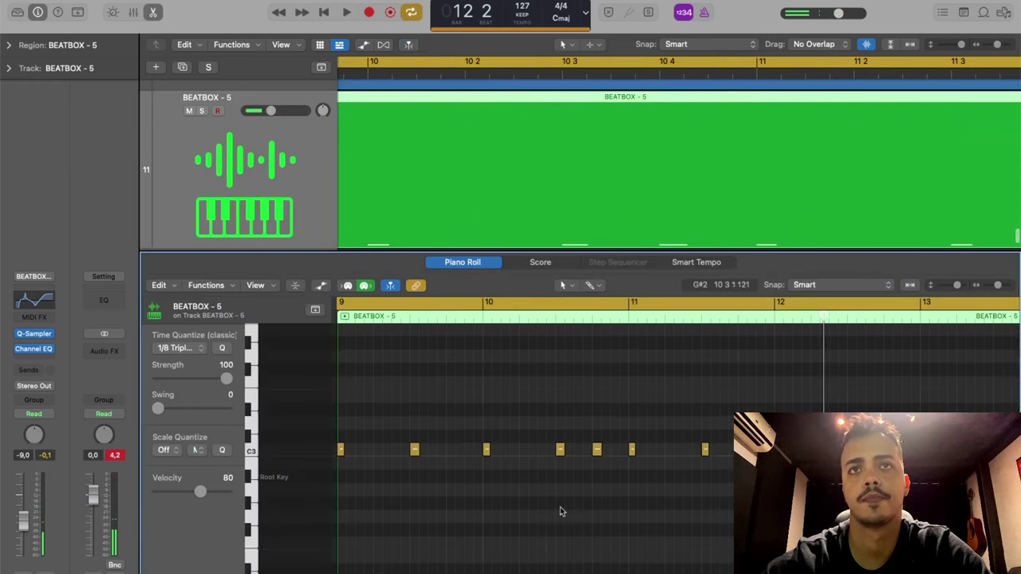
pyautogui.click(182, 347)
pyautogui.click(170, 204)
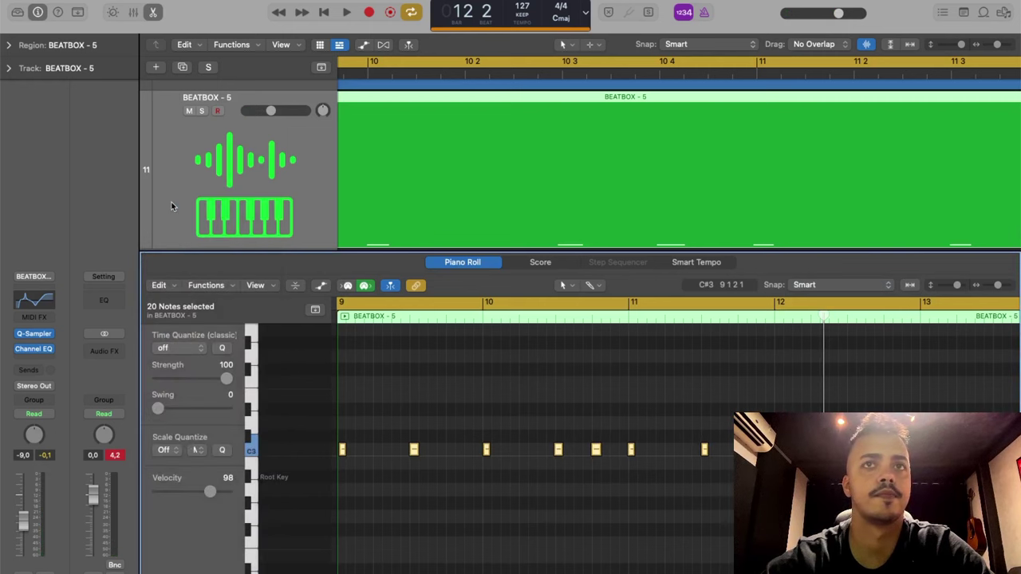
# Play back the loop and set the Time Quantize of the region's first note to 1/16 Note in the Piano Roll.
pyautogui.press('space')
pyautogui.press('p')
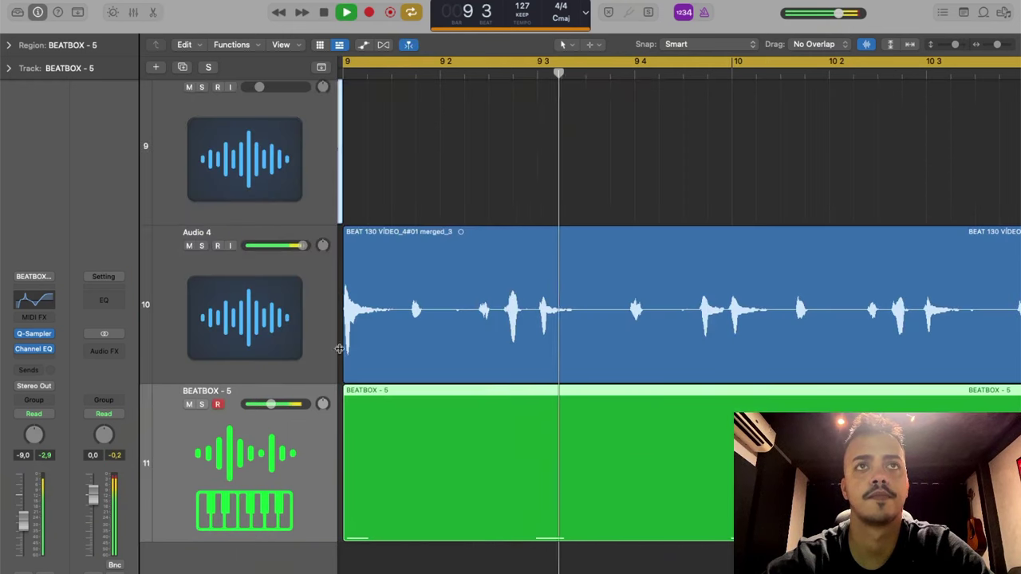
pyautogui.press('p')
pyautogui.moveTo(379, 501); pyautogui.dragTo(336, 451)
pyautogui.press('space')
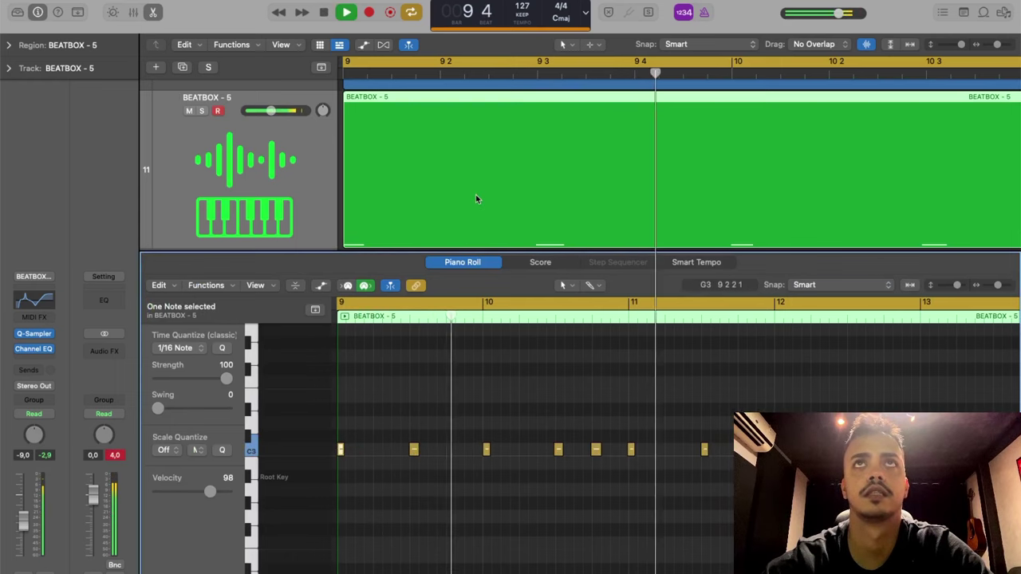
# Separate the part of the BEATBOX - 5 region around position 9 3 and shift it to align its note with the Audio 4 hit.
pyautogui.press('p')
pyautogui.press('space')
pyautogui.click(539, 73)
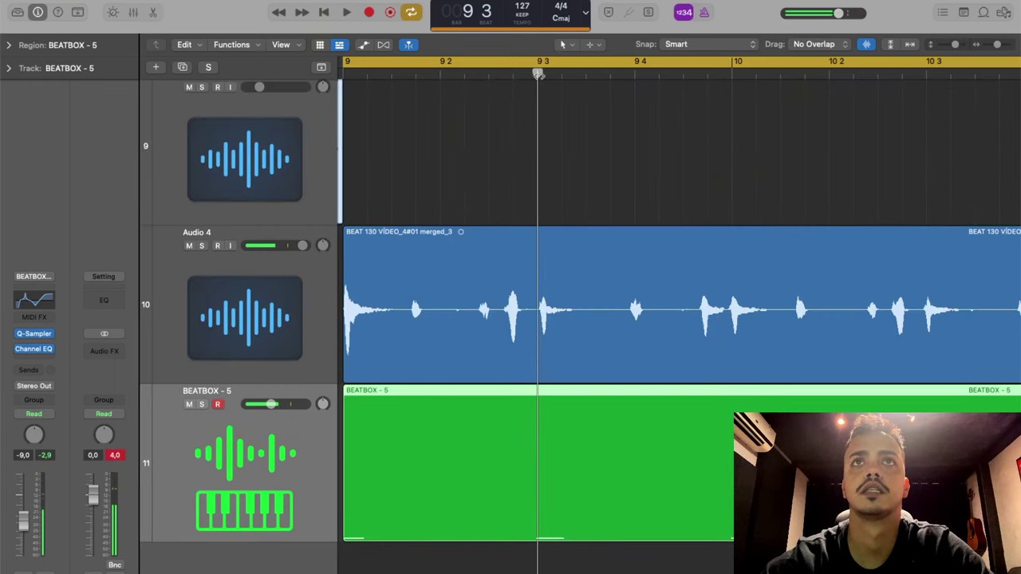
pyautogui.press('super+Right')
pyautogui.press('super+Right')
pyautogui.press('super+Right')
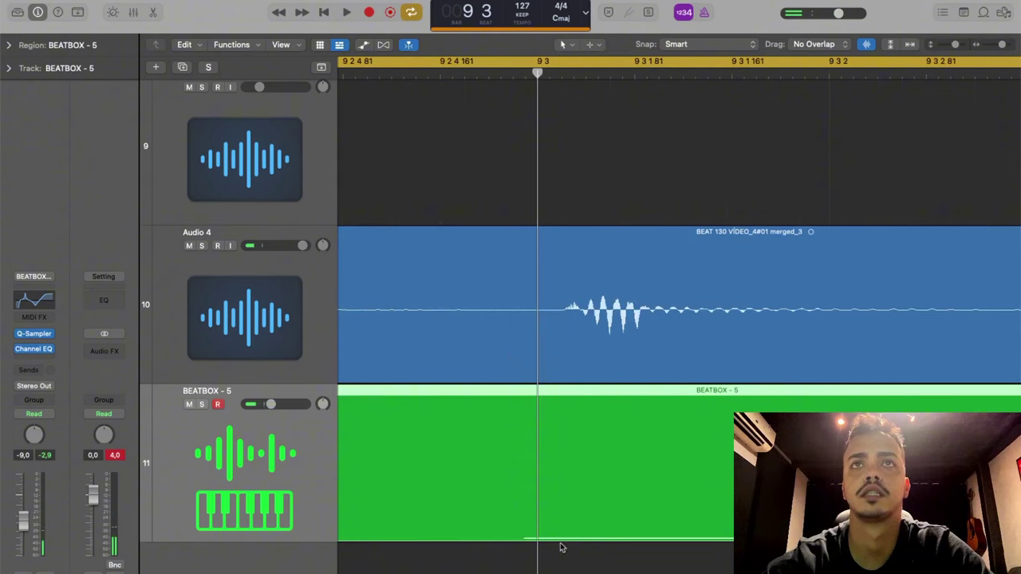
pyautogui.click(500, 510)
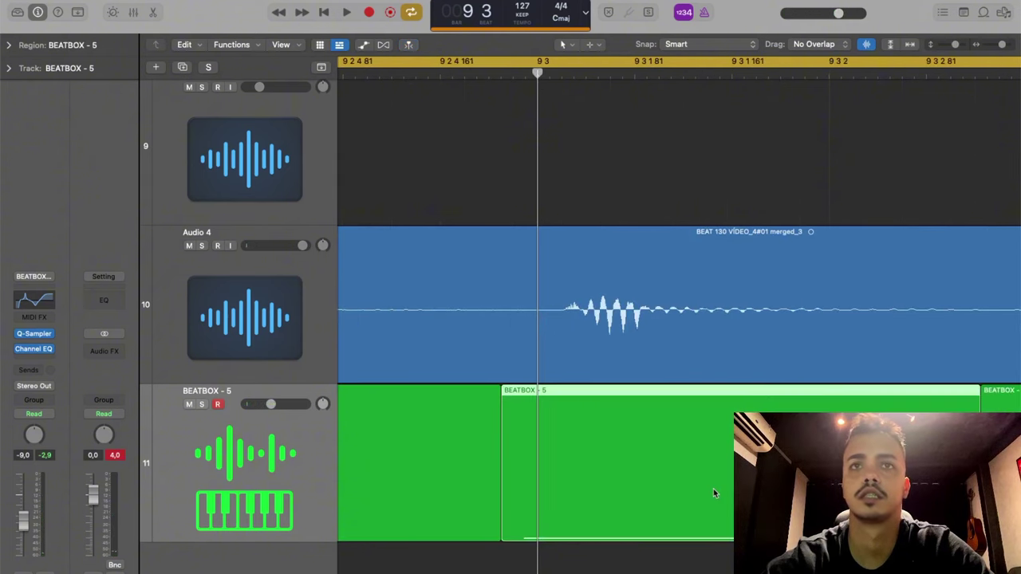
pyautogui.moveTo(664, 492); pyautogui.dragTo(697, 484)
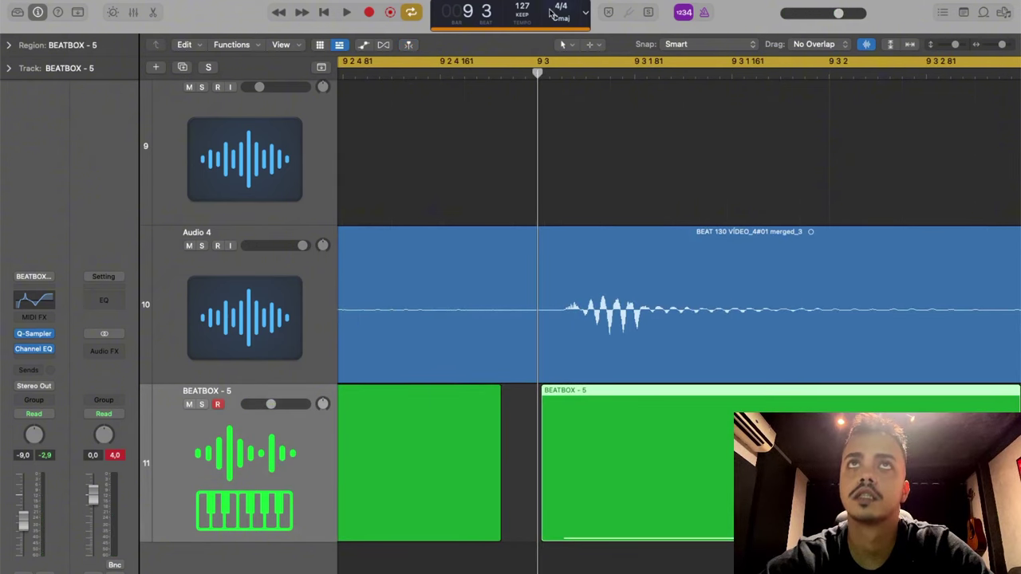
pyautogui.moveTo(558, 74); pyautogui.dragTo(566, 73)
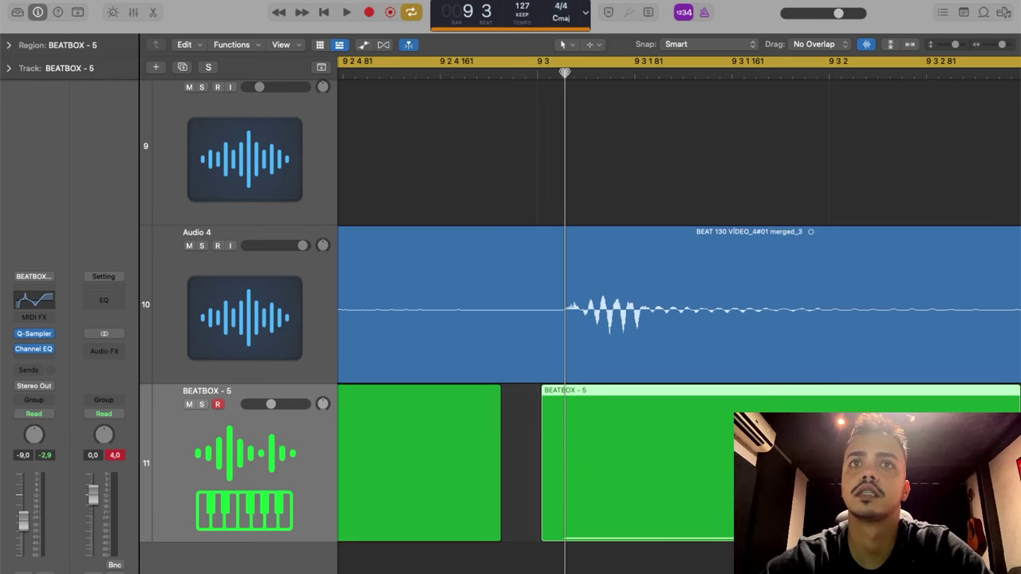
# Compare the BEATBOX - 5 note at bar 10 with the Audio 4 hit and play back the loop.
pyautogui.scroll(-5, 565, 74)
pyautogui.hscroll(6, 819, 234)
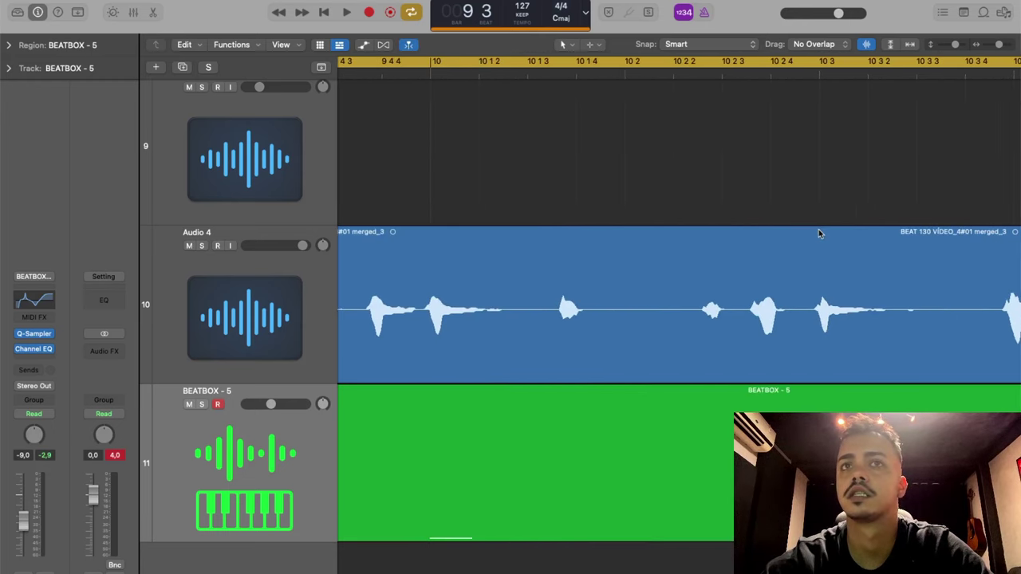
pyautogui.hscroll(-3, 818, 232)
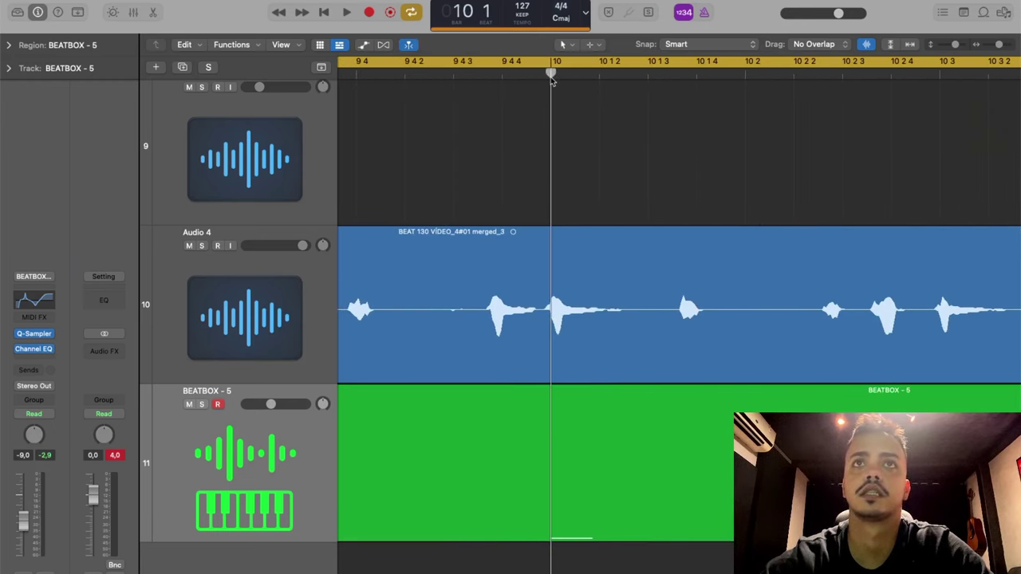
pyautogui.scroll(3, 551, 78)
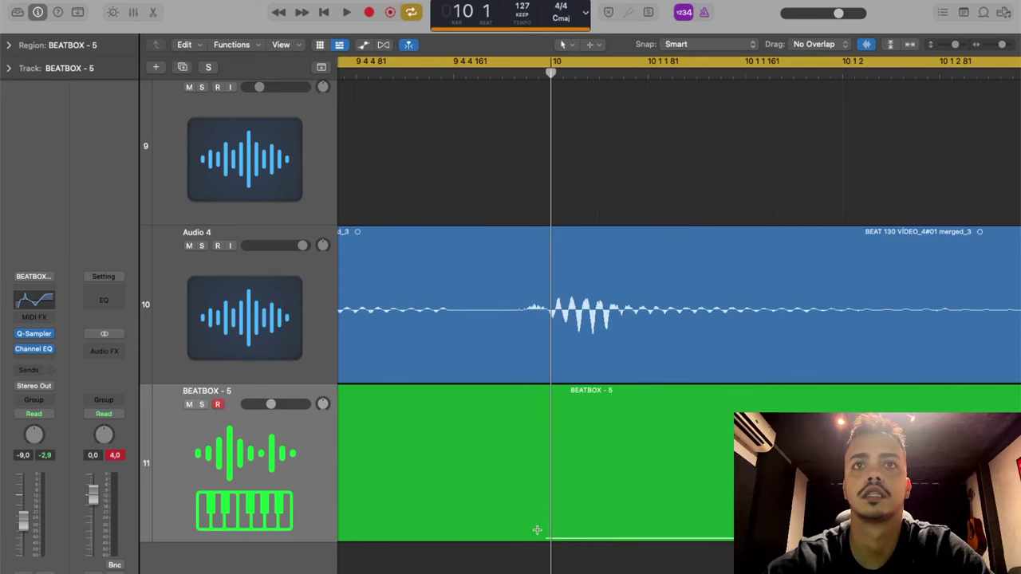
pyautogui.scroll(-8, 524, 530)
pyautogui.press('Return')
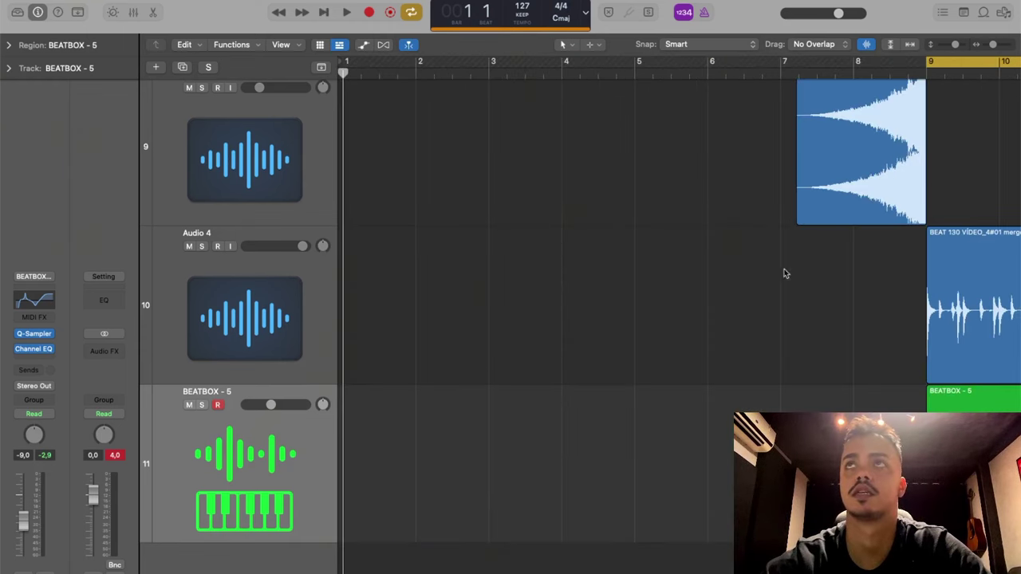
pyautogui.press('space')
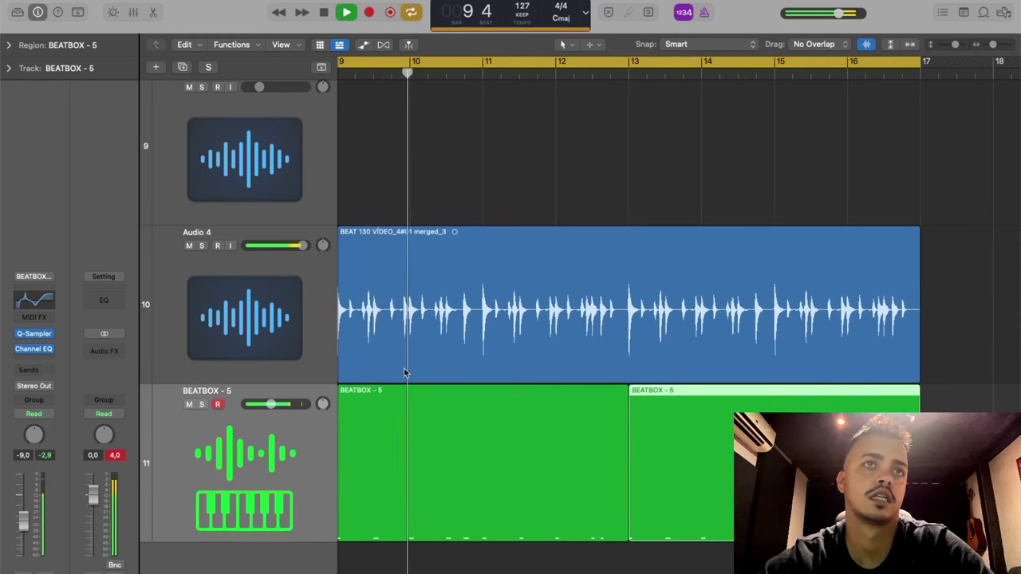
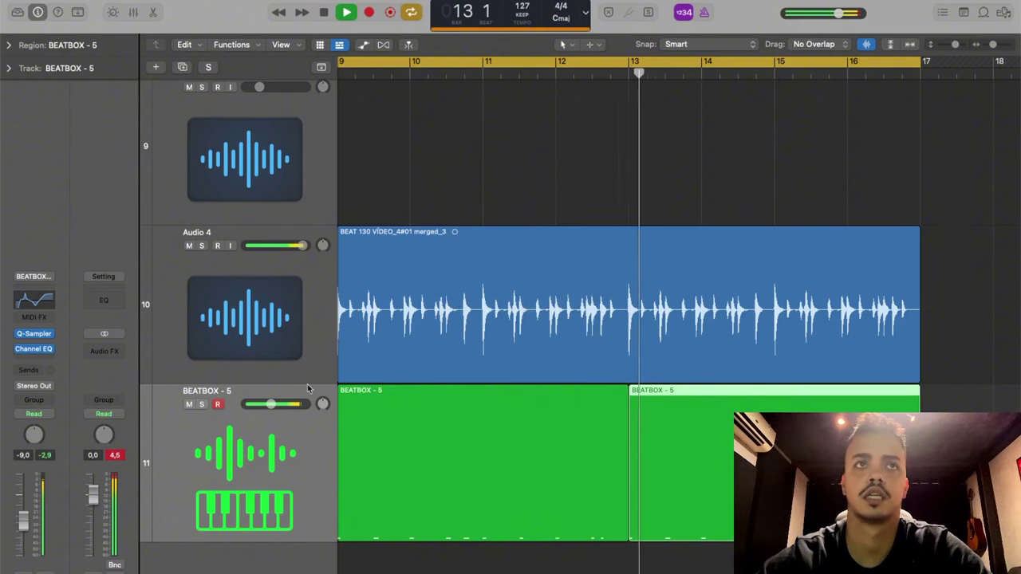
# Lower the BEATBOX - 5 volume to -10.8 dB and turn off the high-shelf band of its Channel EQ.
pyautogui.moveTo(271, 405); pyautogui.dragTo(268, 404)
pyautogui.click(28, 304)
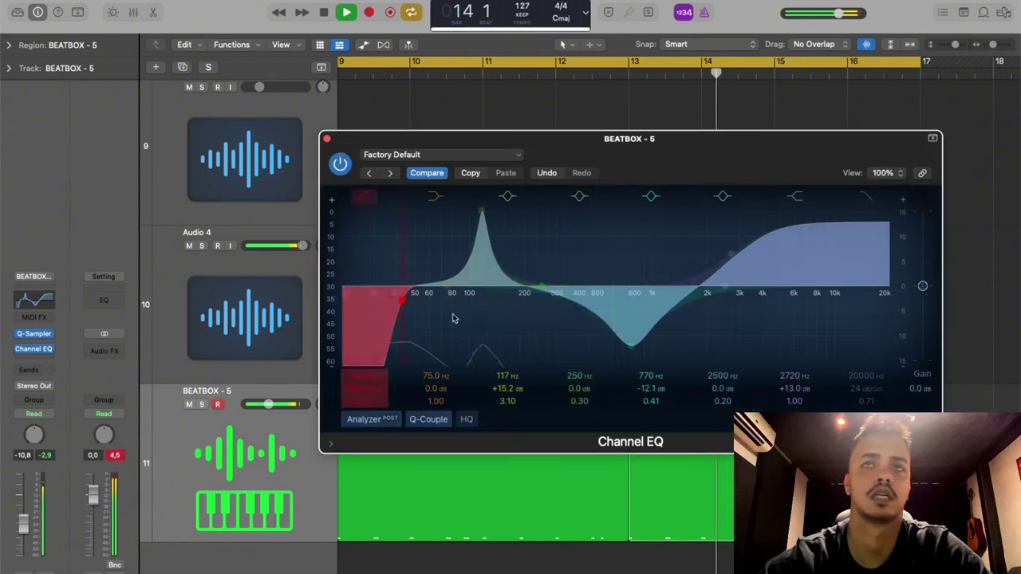
pyautogui.click(793, 197)
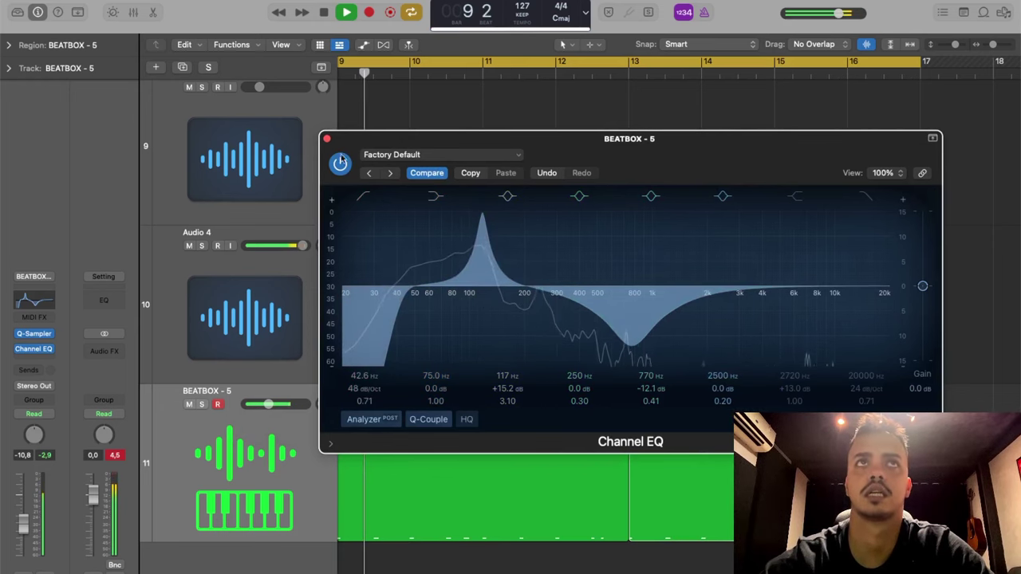
pyautogui.click(326, 139)
# Select the BEATBOX - 5 track and review the wider arrangement during playback, ending with playback stopped.
pyautogui.click(269, 475)
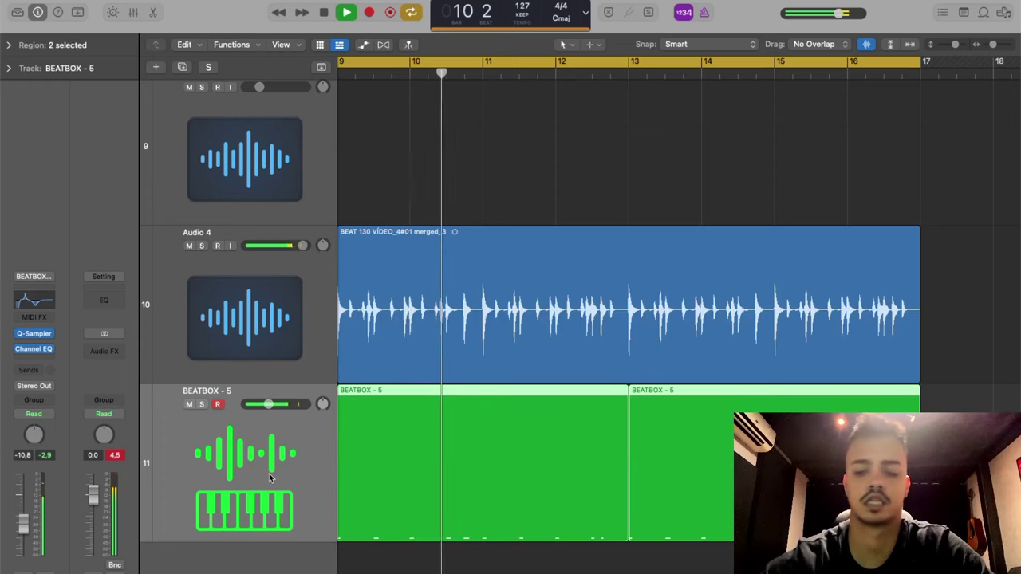
pyautogui.press('super+Left')
pyautogui.press('super+Left')
pyautogui.press('super+Left')
pyautogui.press('super+Up')
pyautogui.press('super+Up')
pyautogui.press('super+Up')
pyautogui.press('super+Up')
pyautogui.press('super+Up')
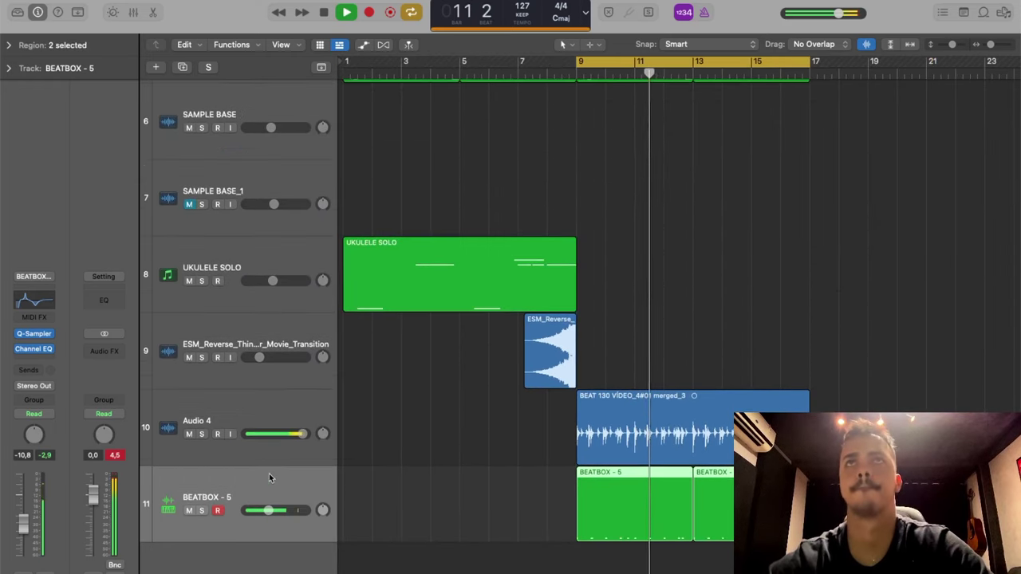
pyautogui.press('space')
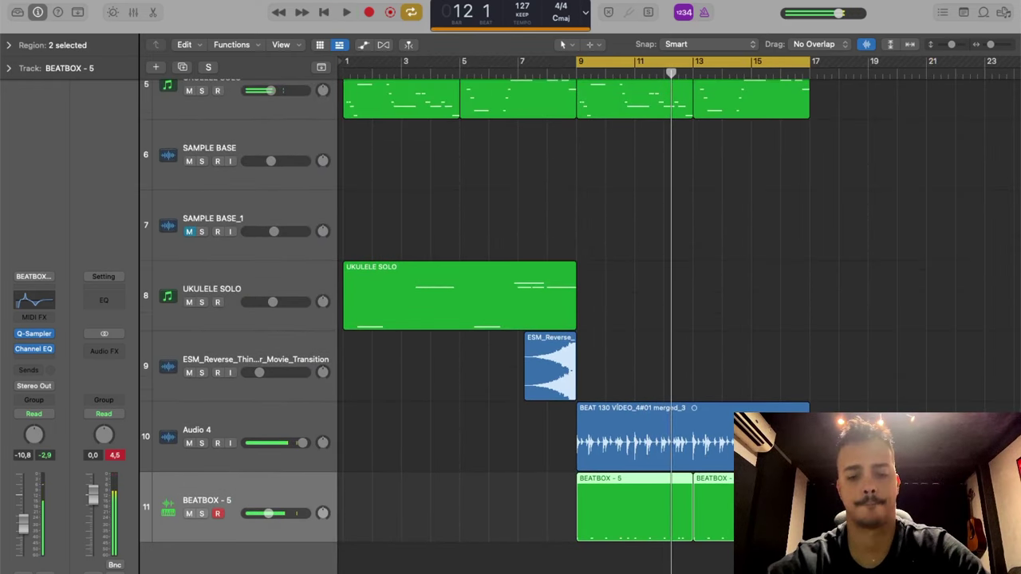
# Switch to the sample library and audition recent sounds from TAPECUT_bongo_clapqmark_F#.wav down to SHIFTEE_loop_chant_Dumb_60.wav.
pyautogui.press('super+Tab')
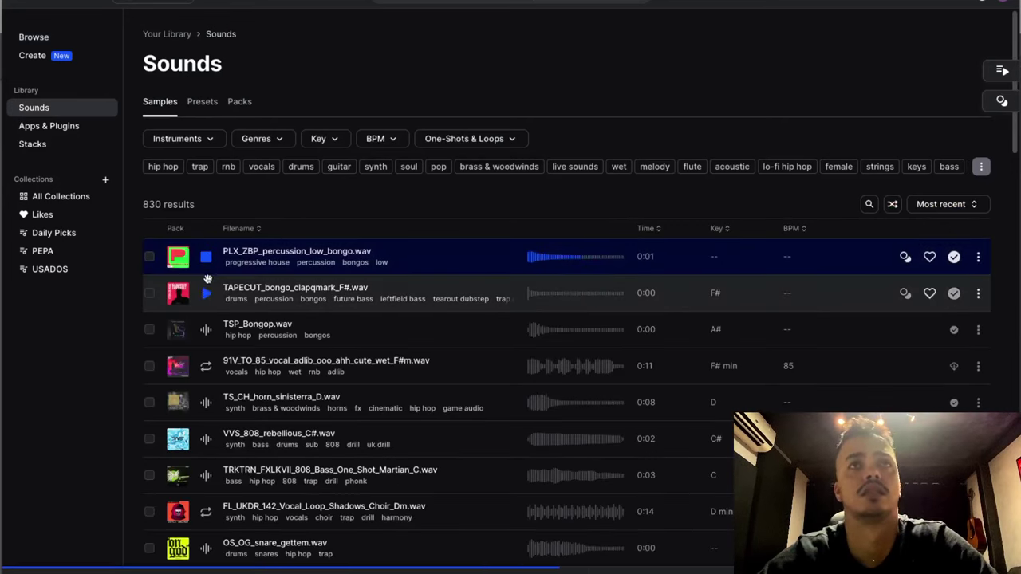
pyautogui.click(205, 293)
pyautogui.click(205, 329)
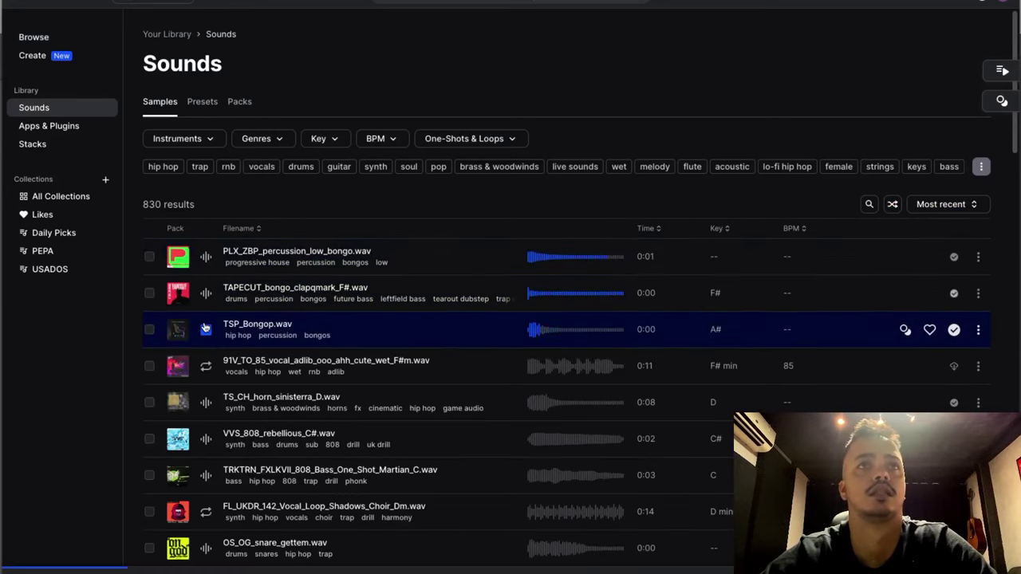
pyautogui.click(205, 368)
pyautogui.click(205, 402)
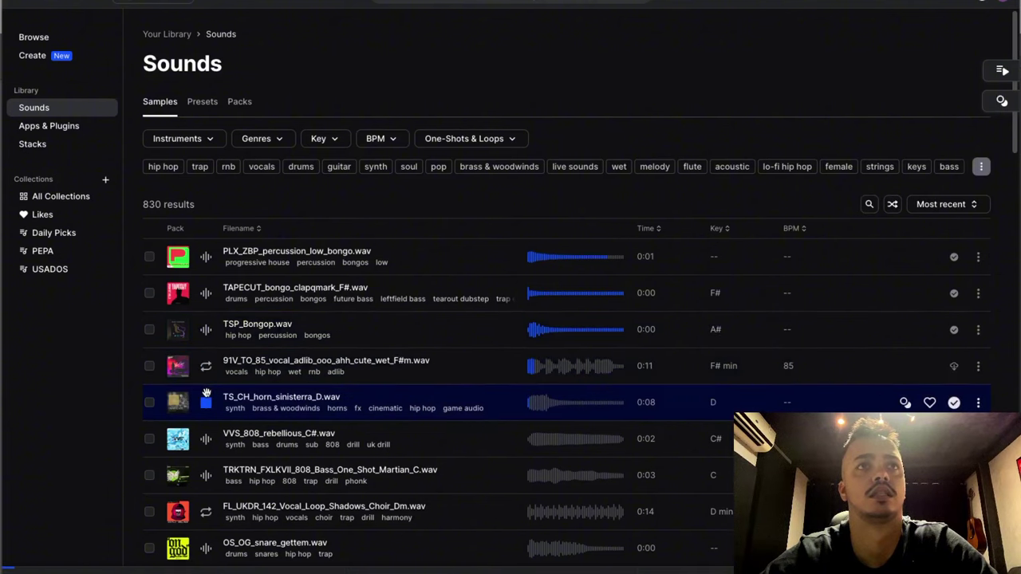
pyautogui.click(205, 439)
pyautogui.click(206, 549)
pyautogui.scroll(-5, 206, 548)
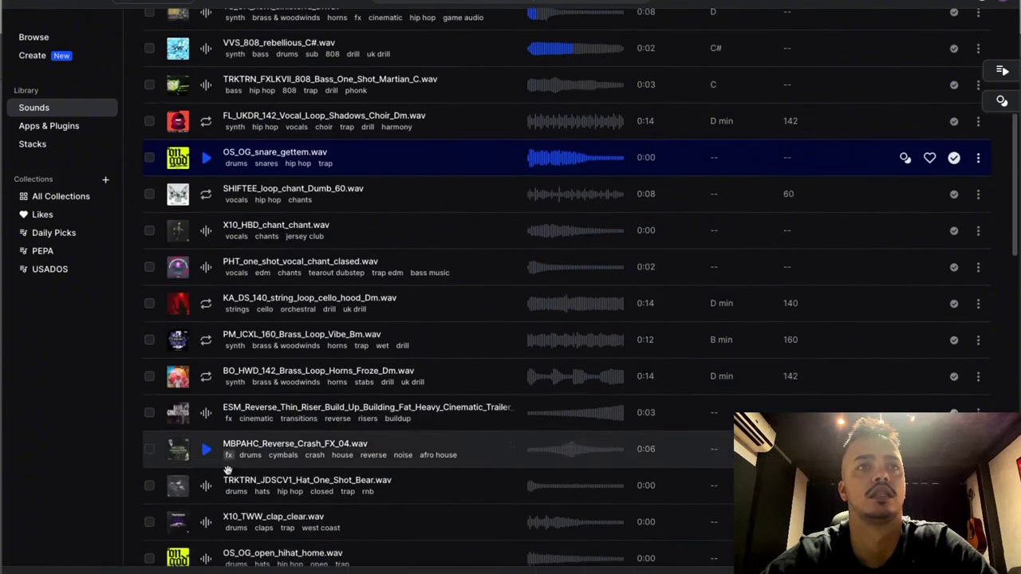
pyautogui.click(206, 194)
# Search the sample library for 808 and audition the first three results, ending with OS_OG_808_monsters_C.wav.
pyautogui.click(543, 1)
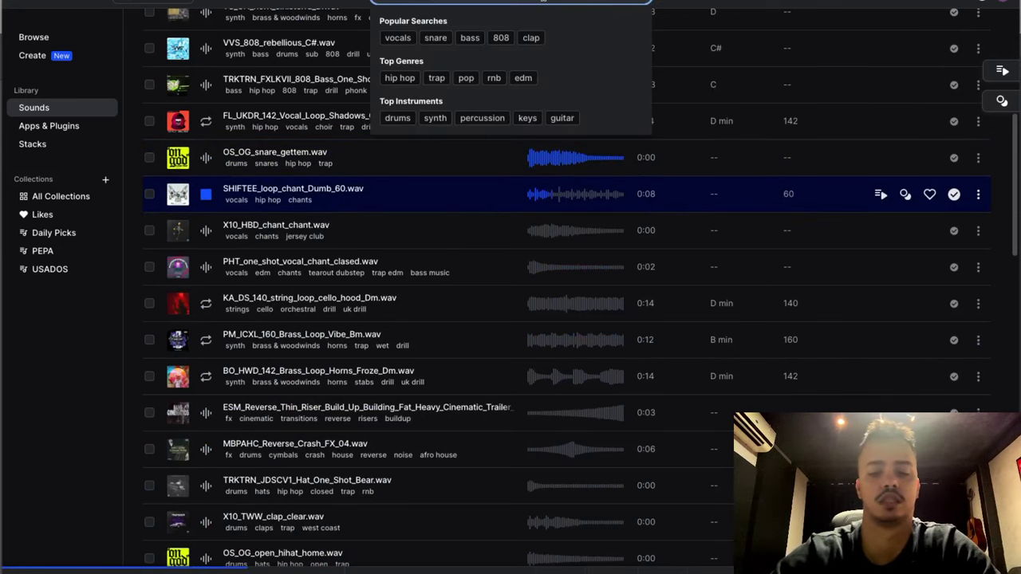
pyautogui.click(500, 38)
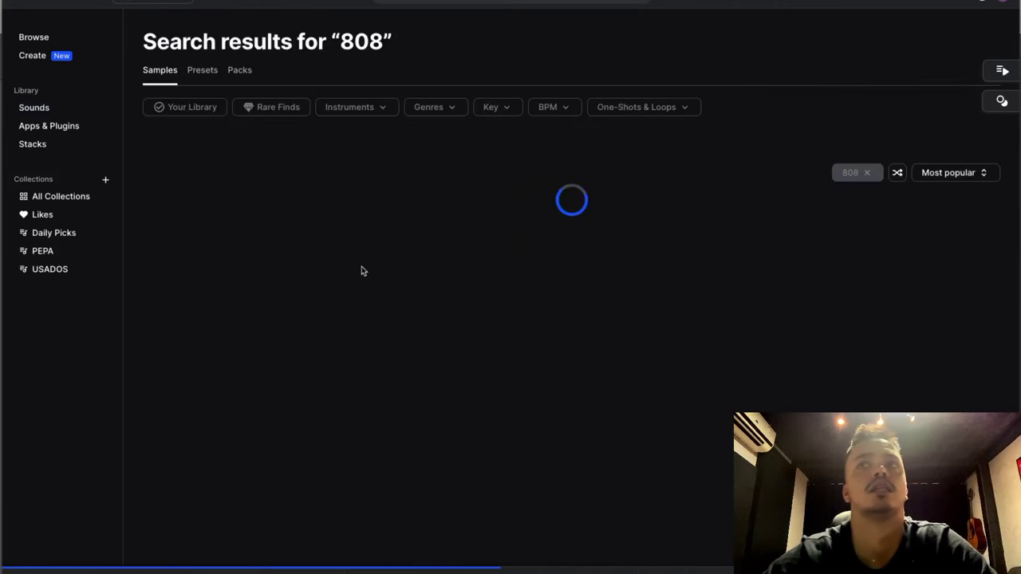
pyautogui.click(206, 225)
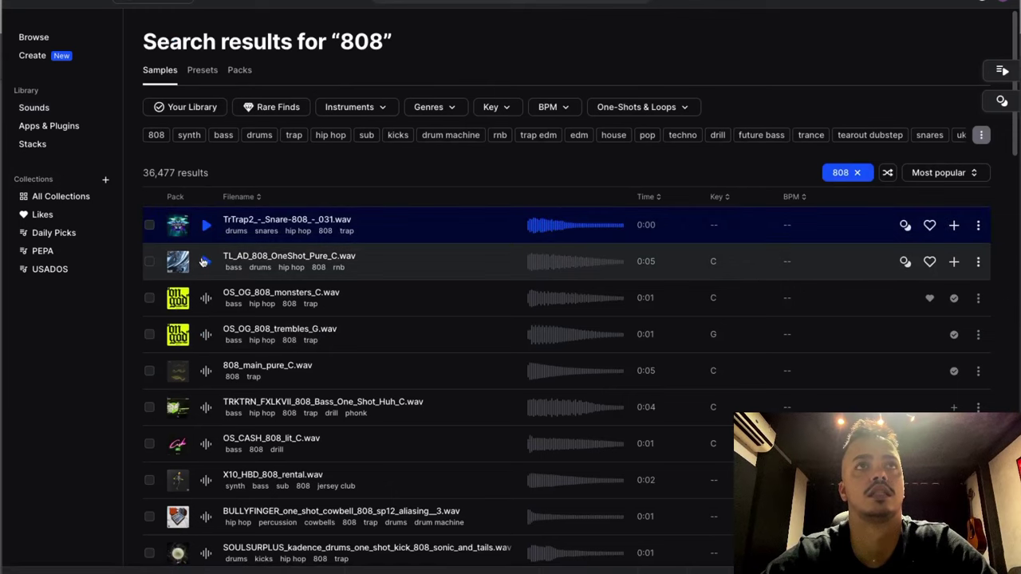
pyautogui.click(205, 261)
pyautogui.click(205, 298)
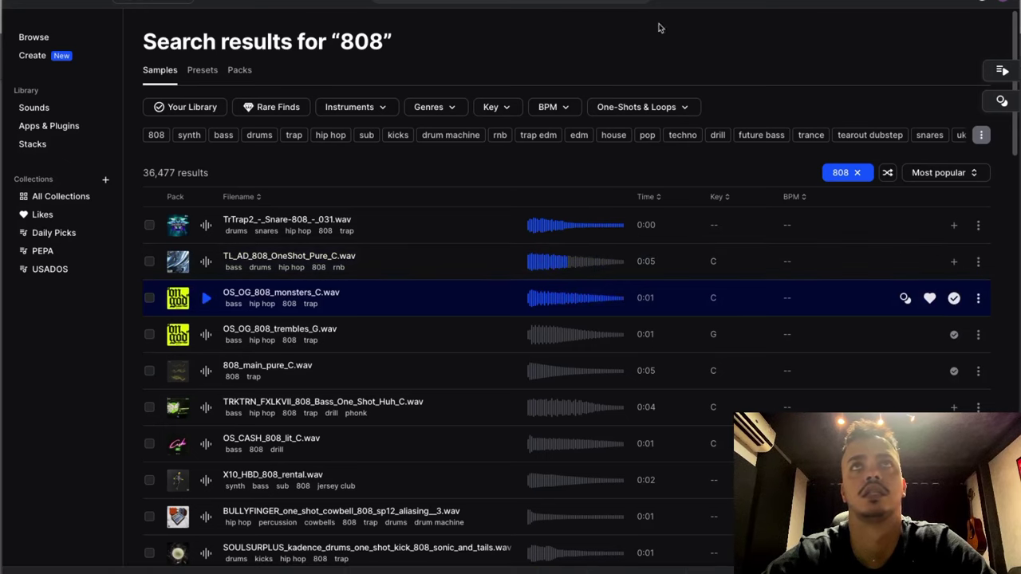
# Load OS_OG_808_monsters_C.wav into a new Quick Sampler track below BEATBOX - 5 and test its sound with Musical Typing.
pyautogui.moveTo(316, 2); pyautogui.dragTo(829, 3)
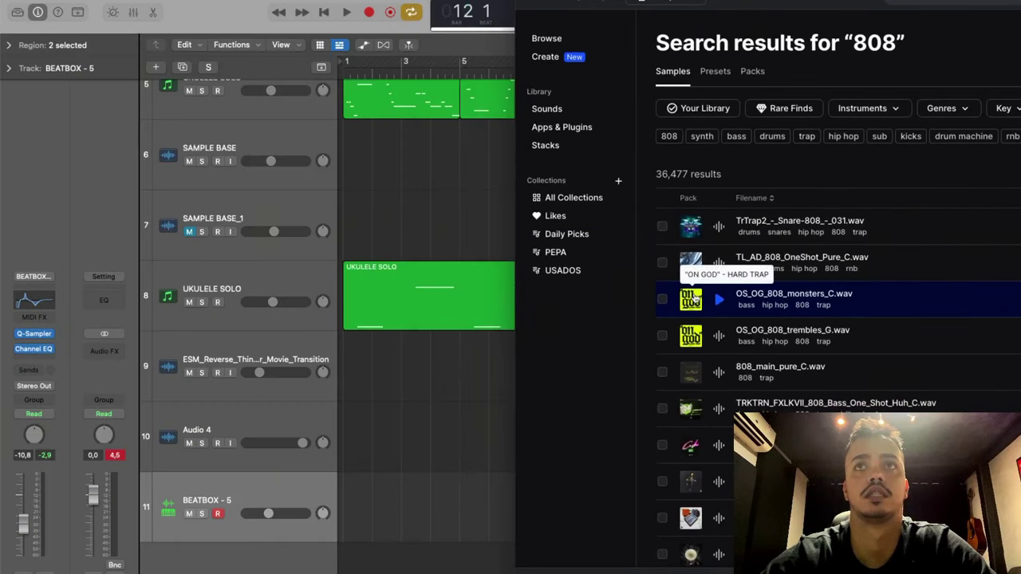
pyautogui.moveTo(692, 299); pyautogui.dragTo(271, 521)
pyautogui.press('super+k')
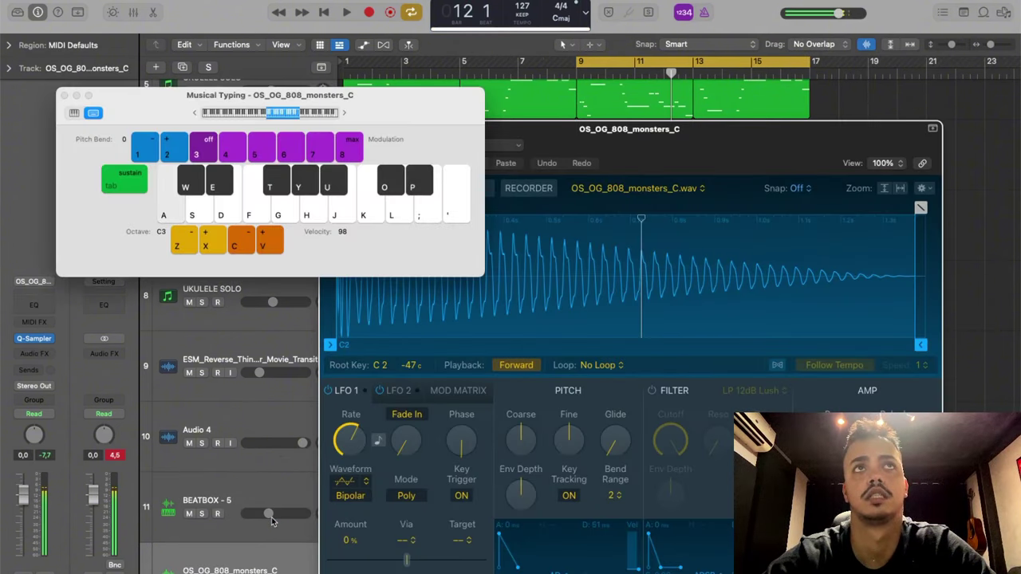
pyautogui.press('space')
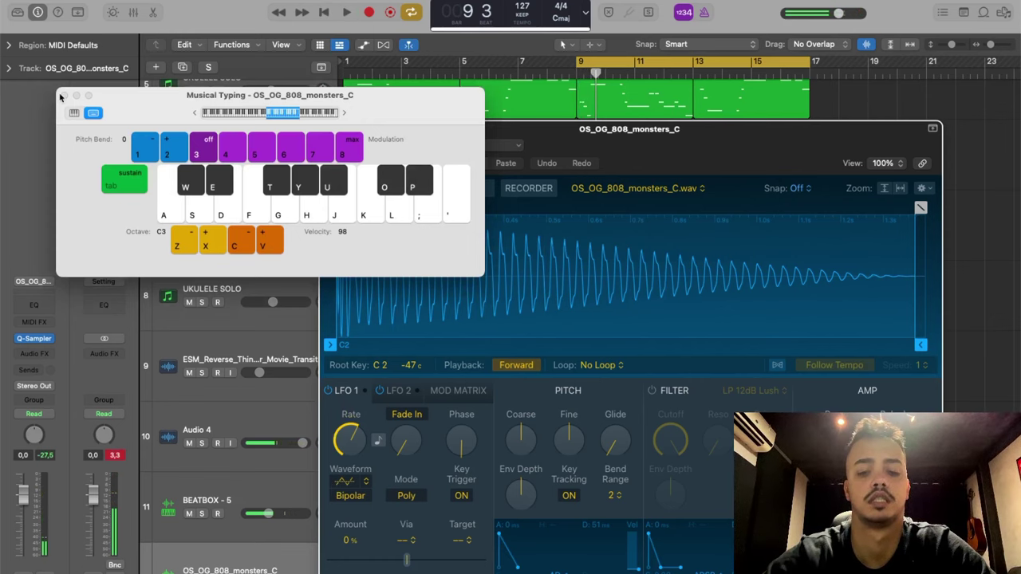
pyautogui.click(61, 95)
pyautogui.click(326, 130)
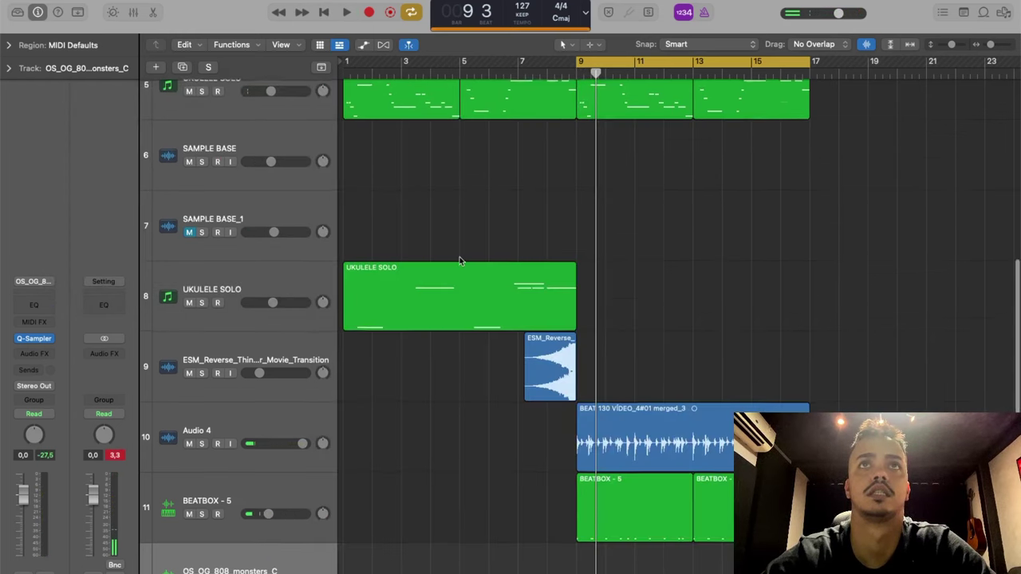
# Check the pitches of the first two notes in the BASS track's BA Engine region starting at bar 5.
pyautogui.scroll(5, 459, 256)
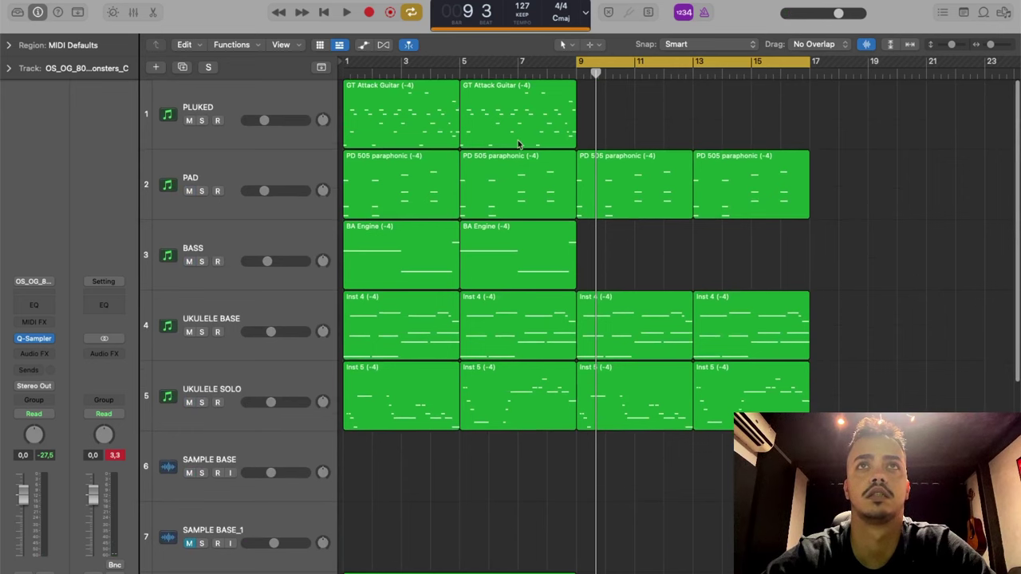
pyautogui.doubleClick(500, 244)
pyautogui.click(455, 410)
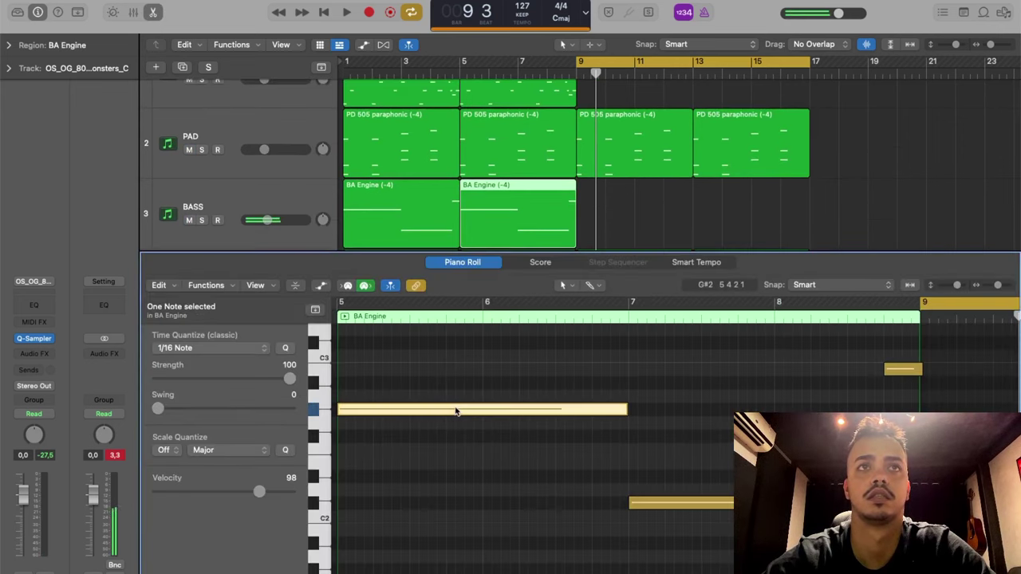
pyautogui.click(661, 504)
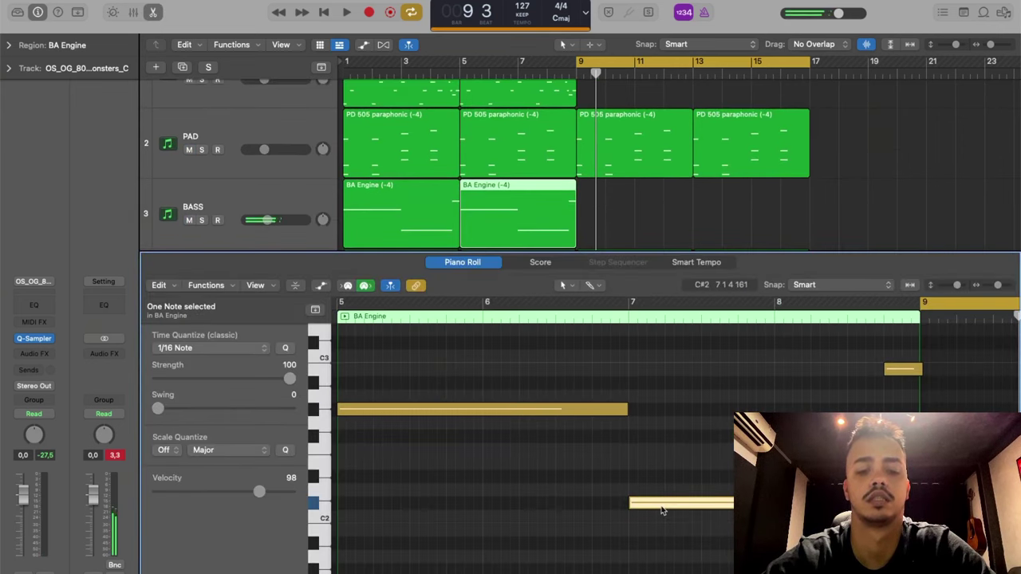
pyautogui.press('y')
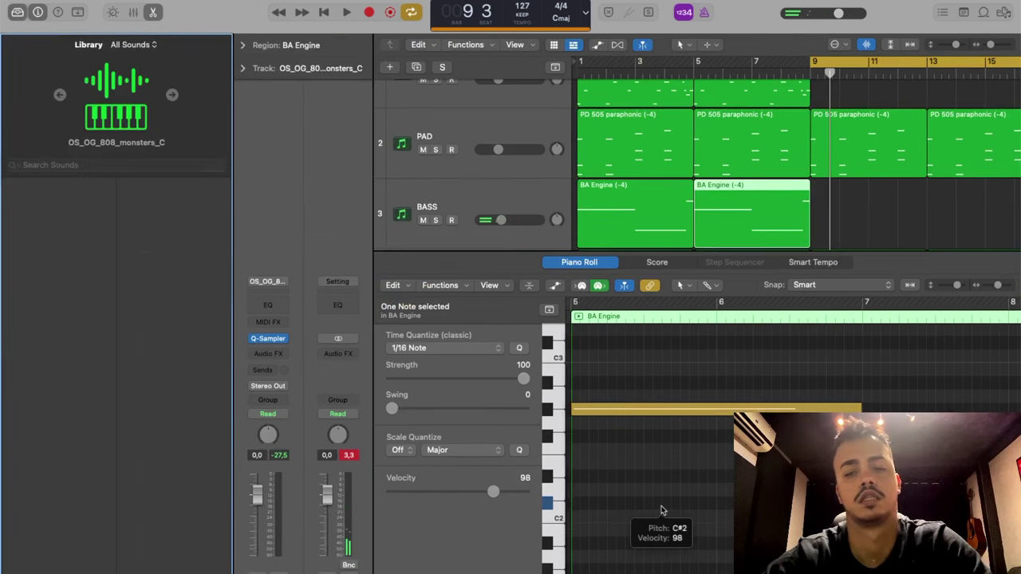
pyautogui.press('y')
pyautogui.press('e')
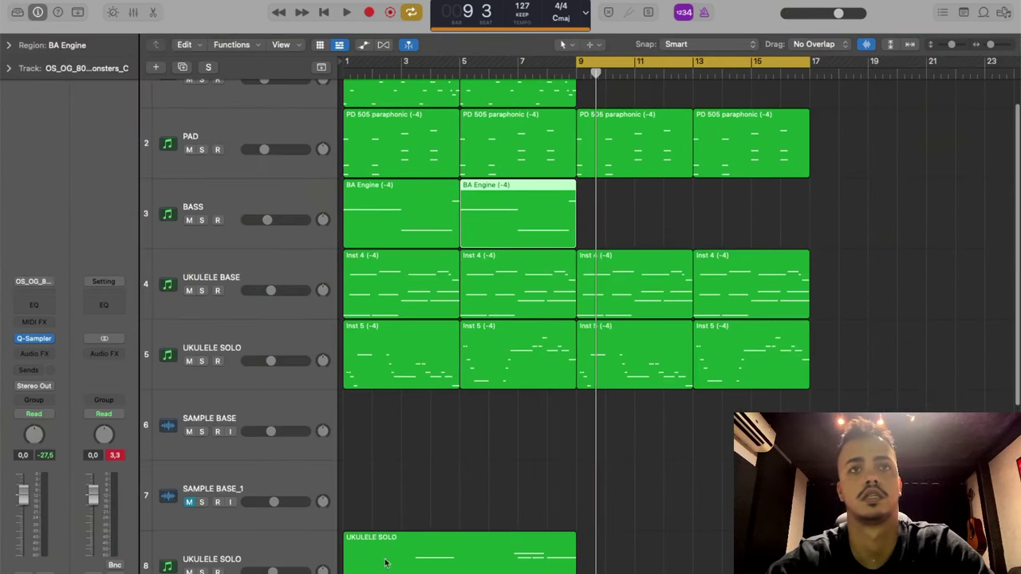
# Open Musical Typing, try it on the BEATBOX - 5 track, and switch it to the OS_OG_808_monsters_C track.
pyautogui.scroll(-5, 384, 563)
pyautogui.click(239, 418)
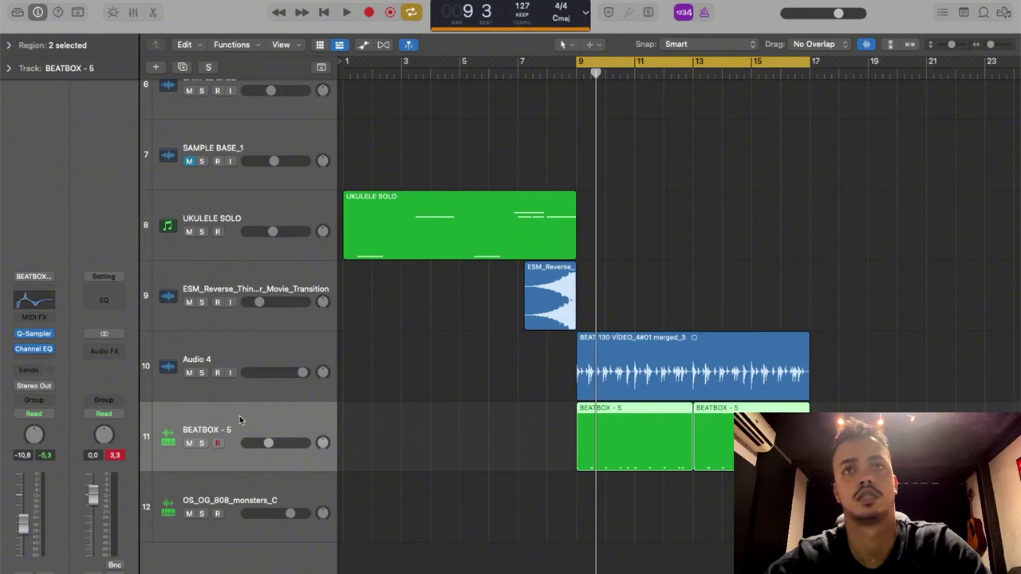
pyautogui.press('y')
pyautogui.press('y')
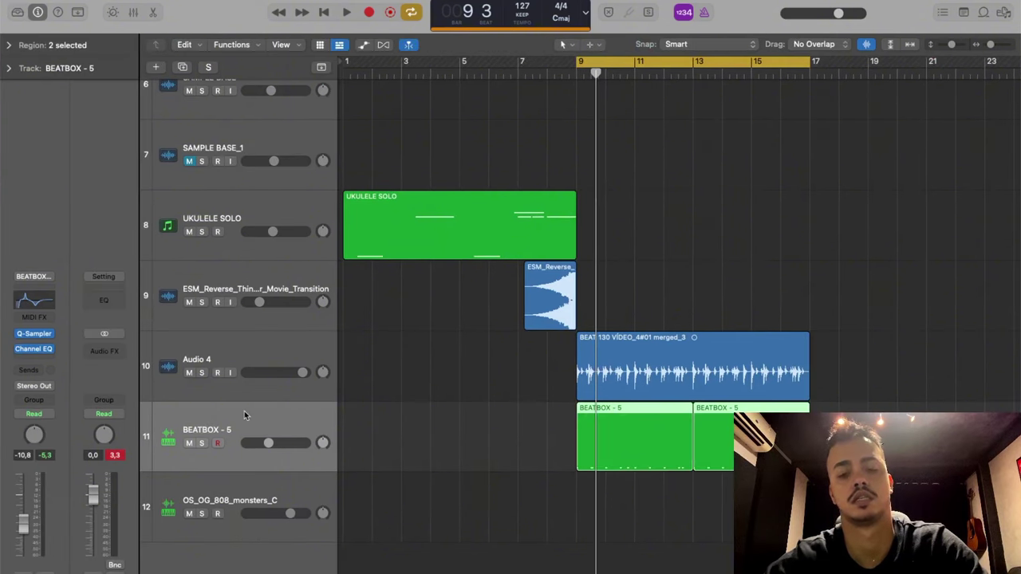
pyautogui.press('super+k')
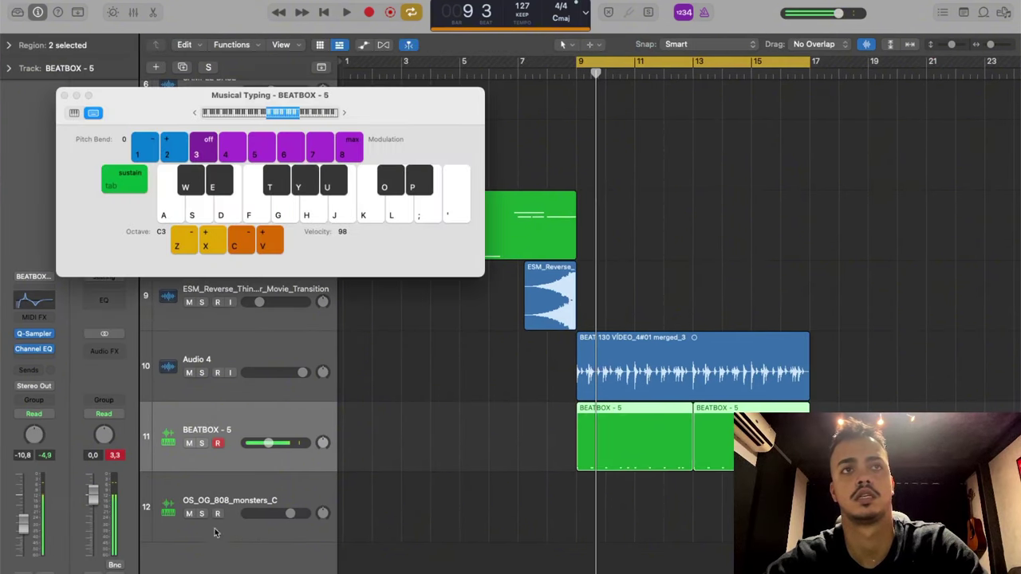
pyautogui.click(247, 500)
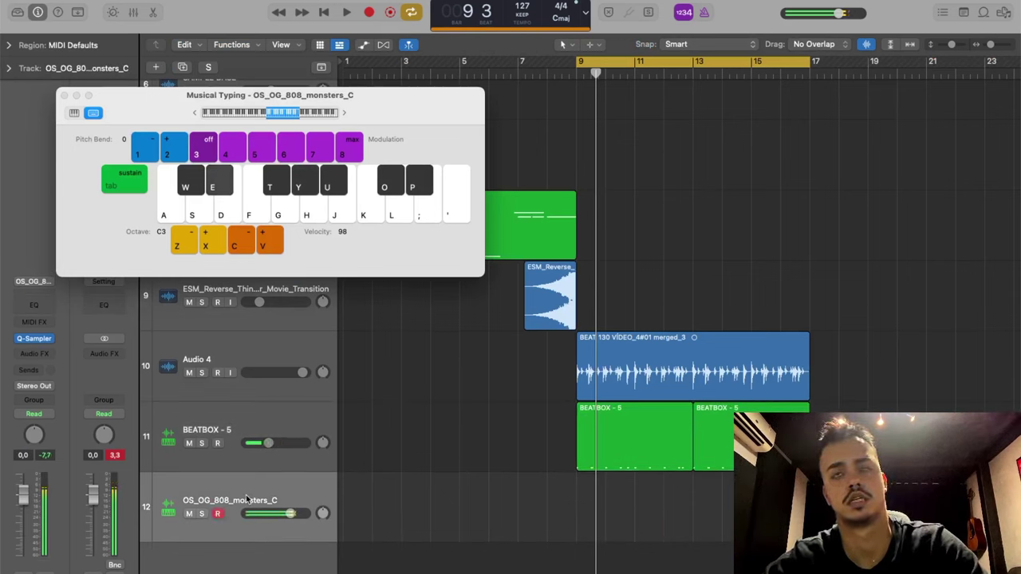
# Rehearse 808 notes over the looped playback and lower the Musical Typing octave to C2.
pyautogui.press('space')
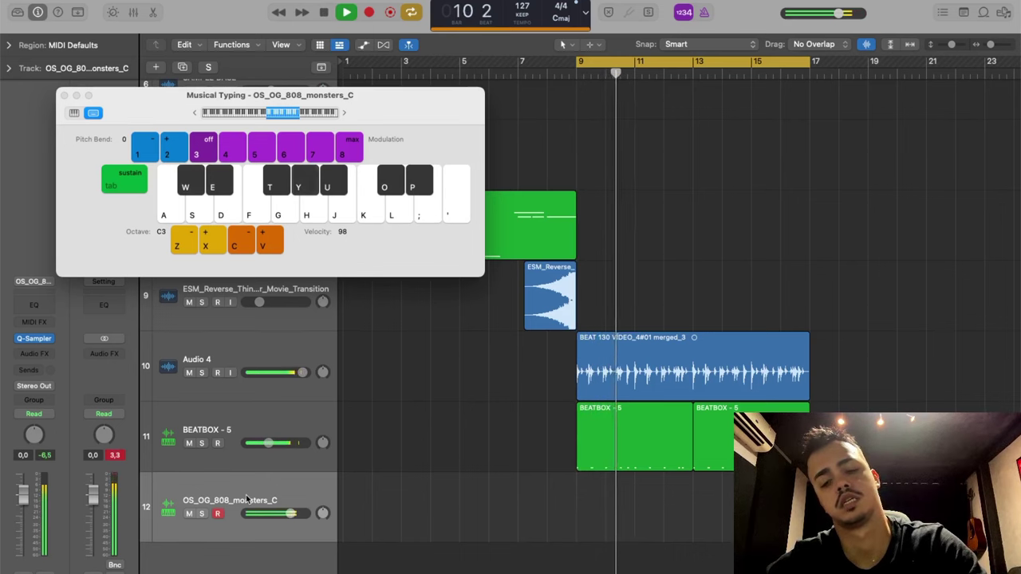
pyautogui.press('p')
pyautogui.press('o')
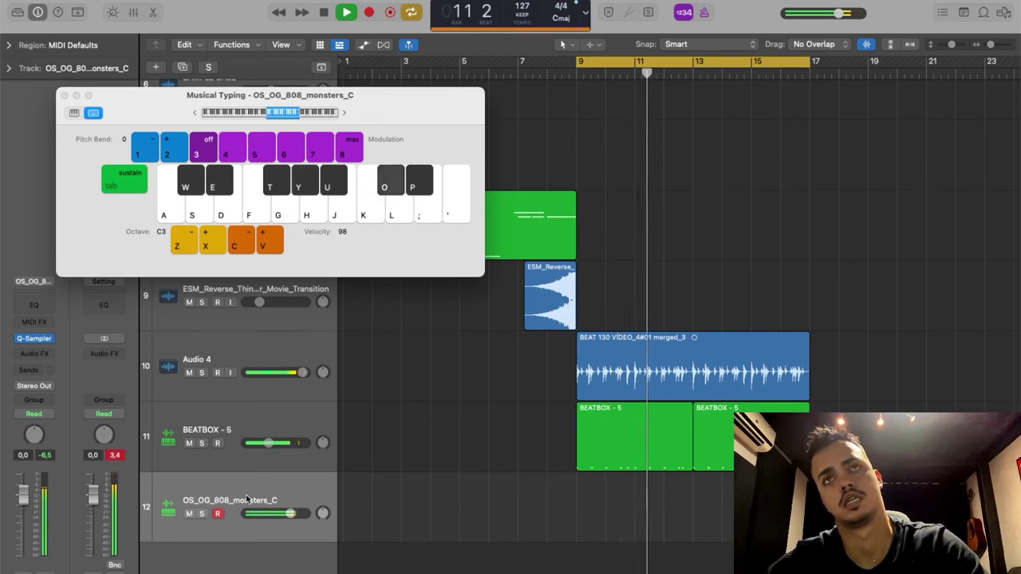
pyautogui.press('o')
pyautogui.press('space')
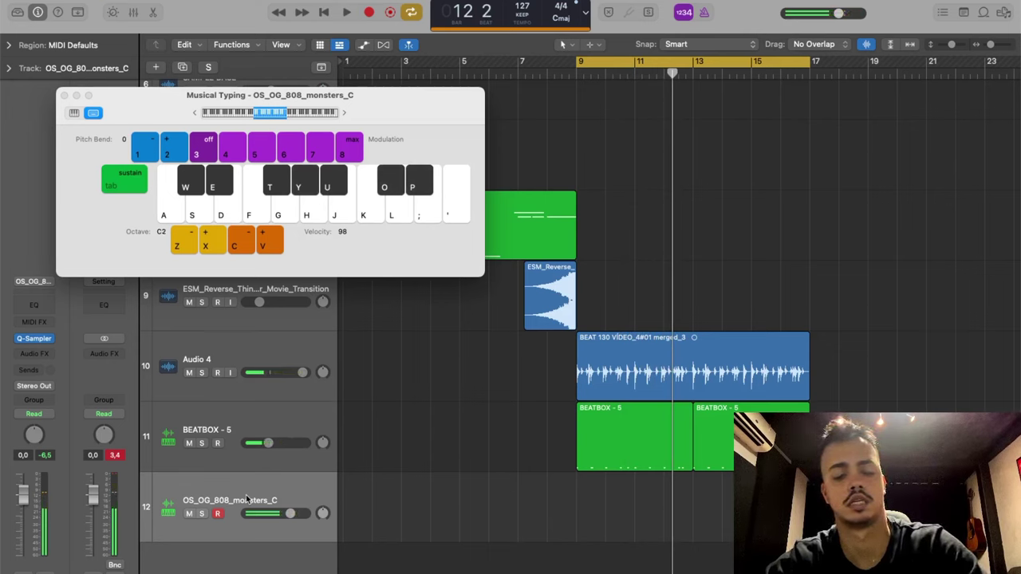
# Record an 808 bass line from bar 9 to bar 17 on the OS_OG_808_monsters_C track and close Musical Typing.
pyautogui.press('r')
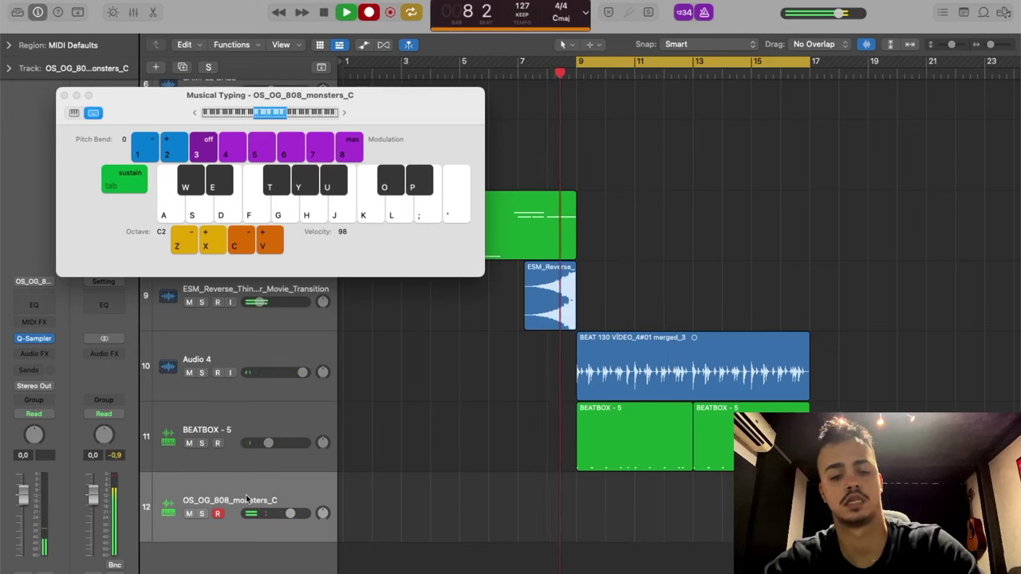
pyautogui.press('y')
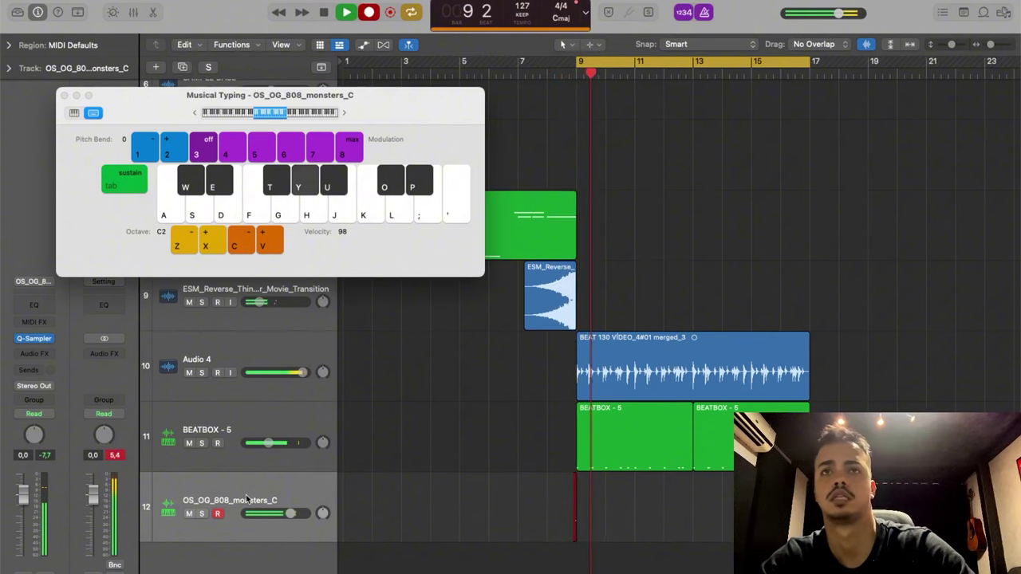
pyautogui.press('y')
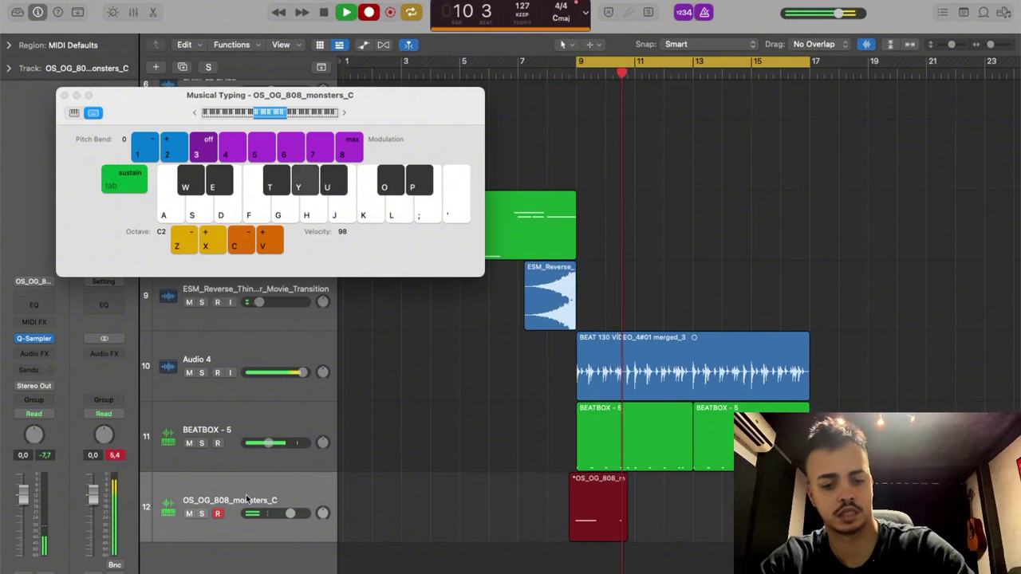
pyautogui.press('w')
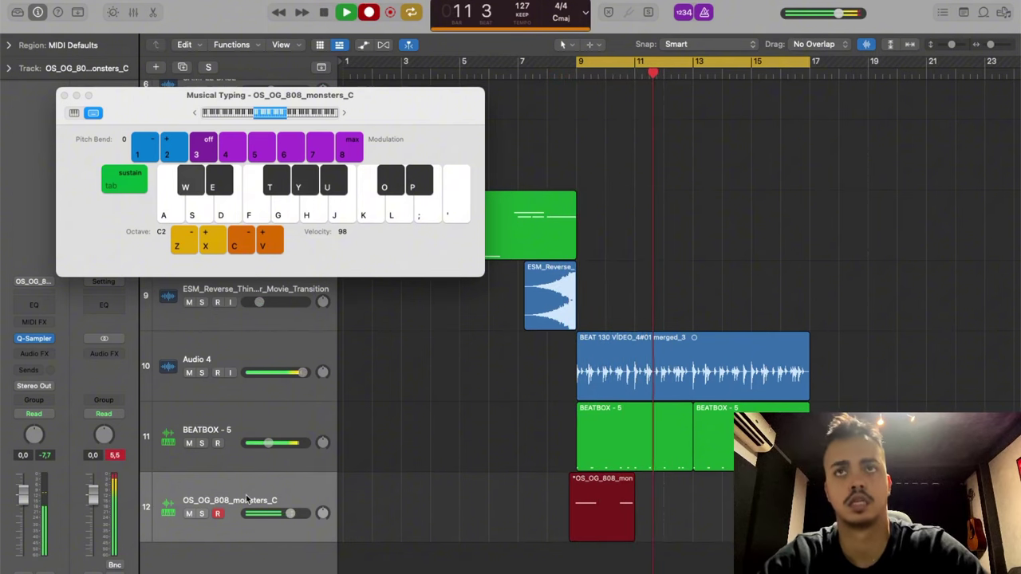
pyautogui.press('w')
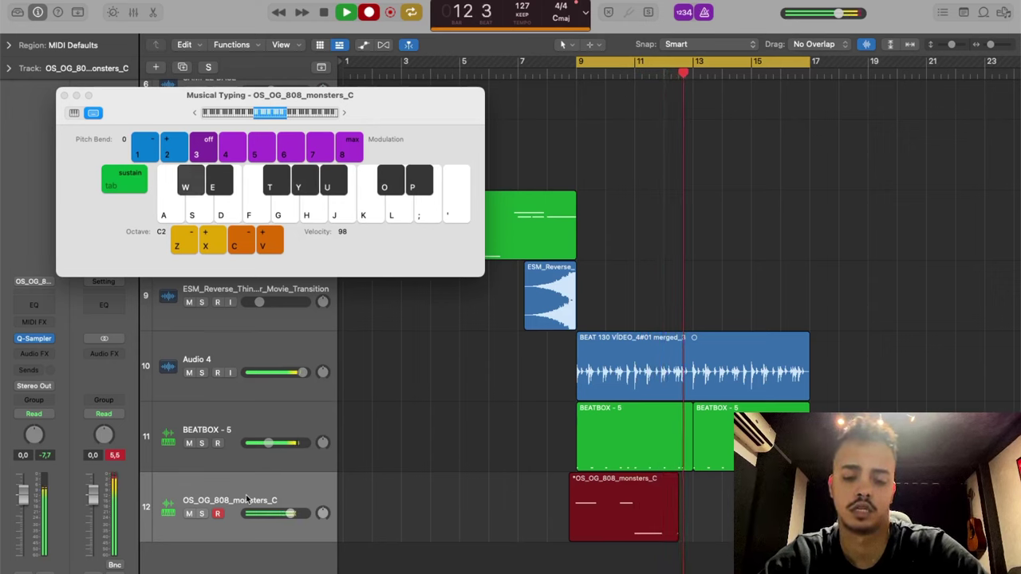
pyautogui.press('y')
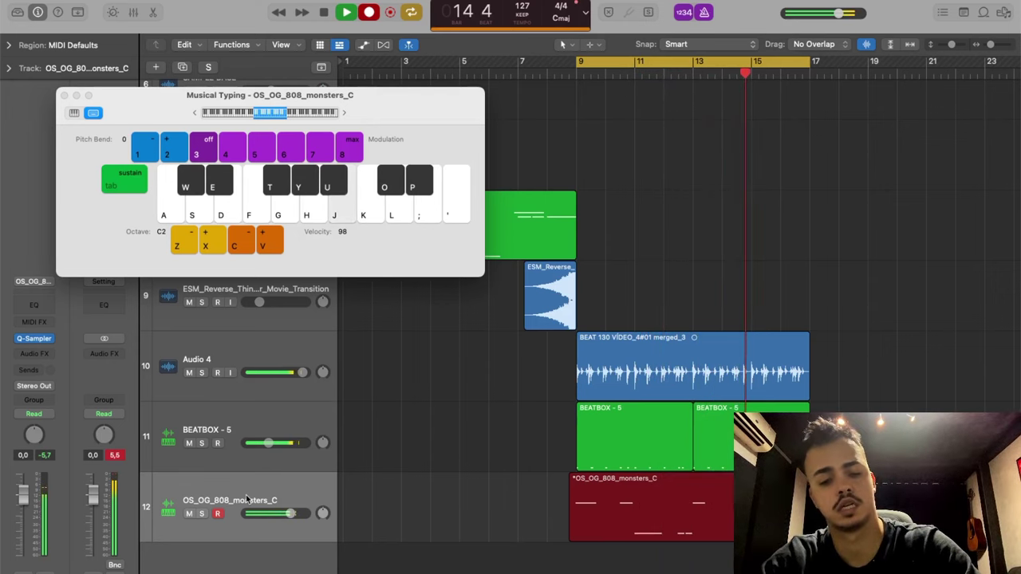
pyautogui.press('w')
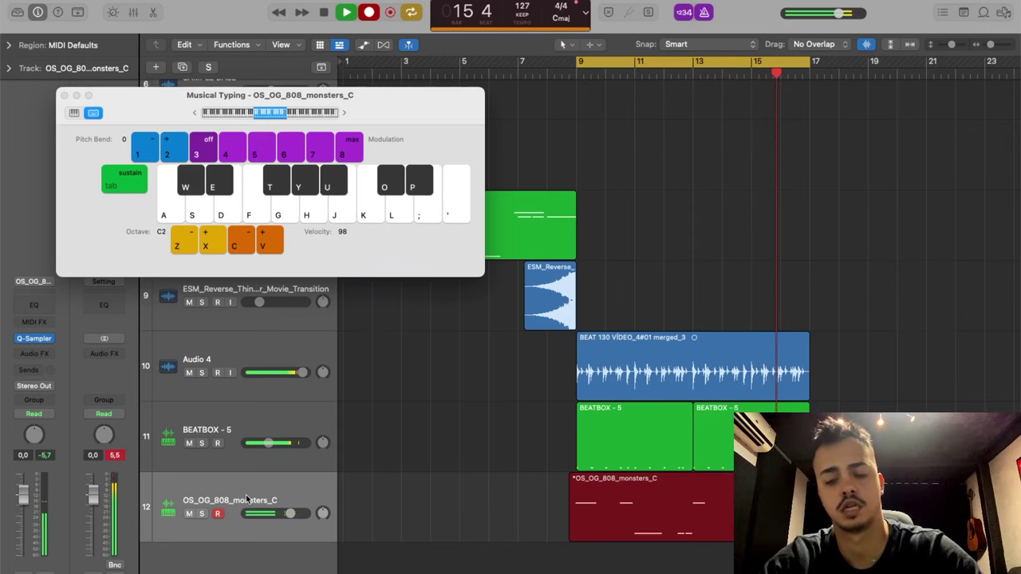
pyautogui.press('o')
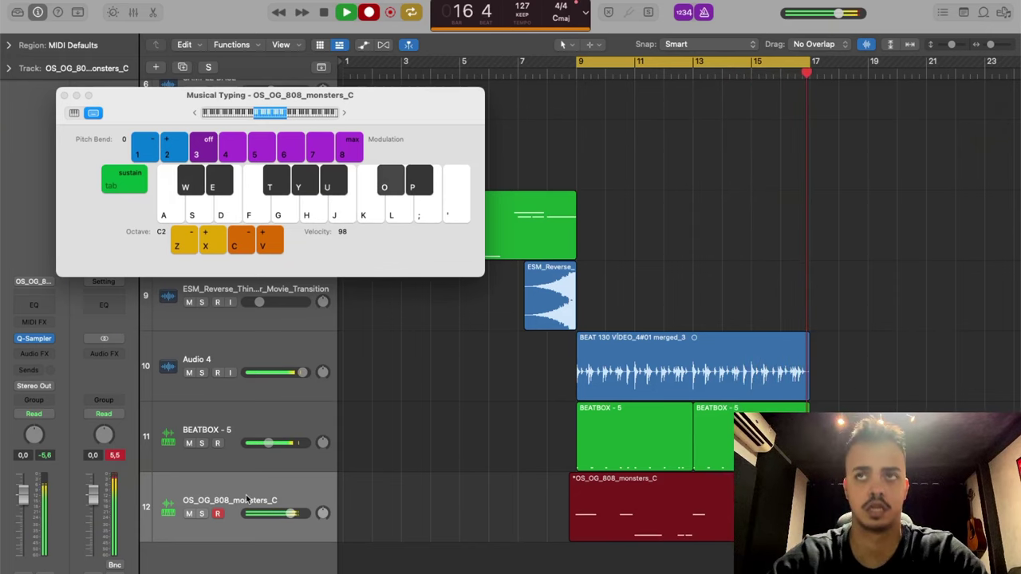
pyautogui.press('space')
pyautogui.press('super+k')
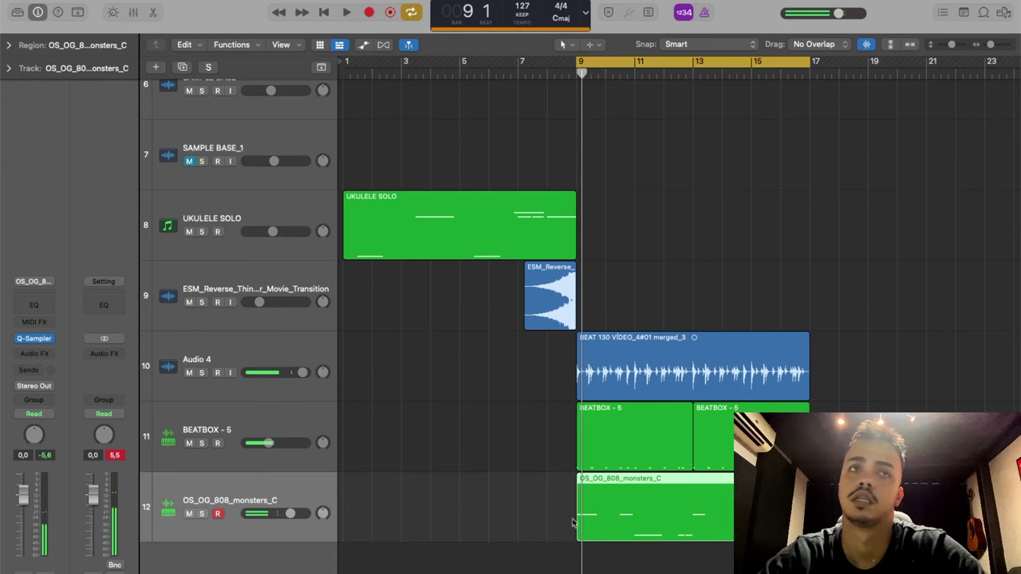
# Solo the OS_OG_808_monsters_C track during playback and insert an Overdrive on it with Drive 1.25 dB and Tone 240 Hz.
pyautogui.click(201, 513)
pyautogui.press('space')
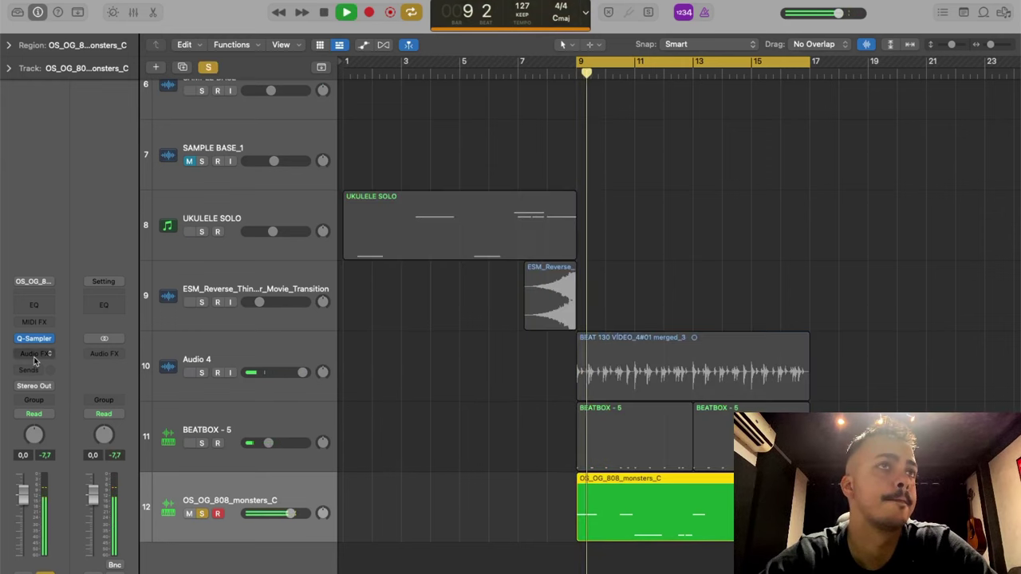
pyautogui.click(33, 353)
pyautogui.moveTo(91, 471)
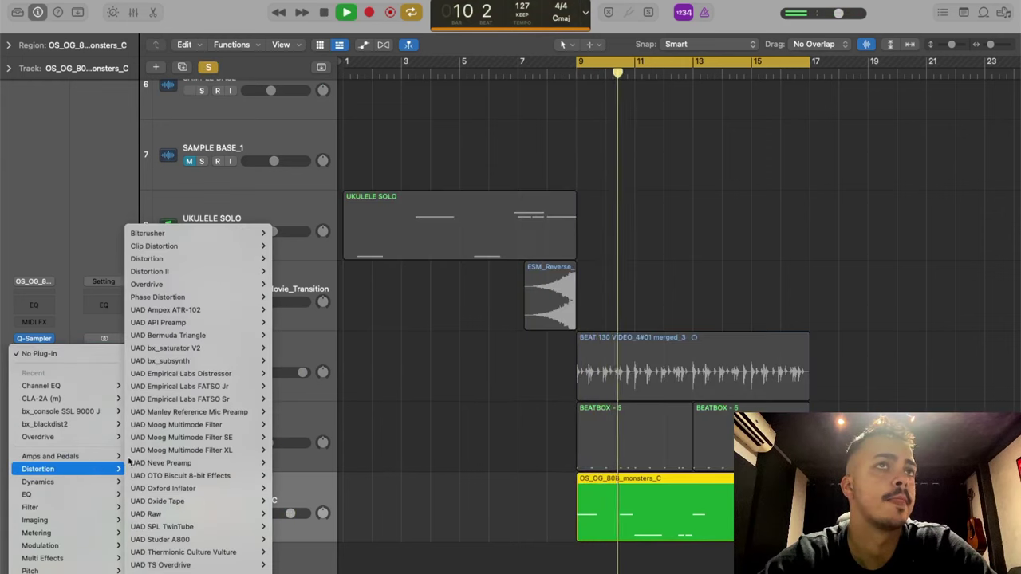
pyautogui.moveTo(200, 263)
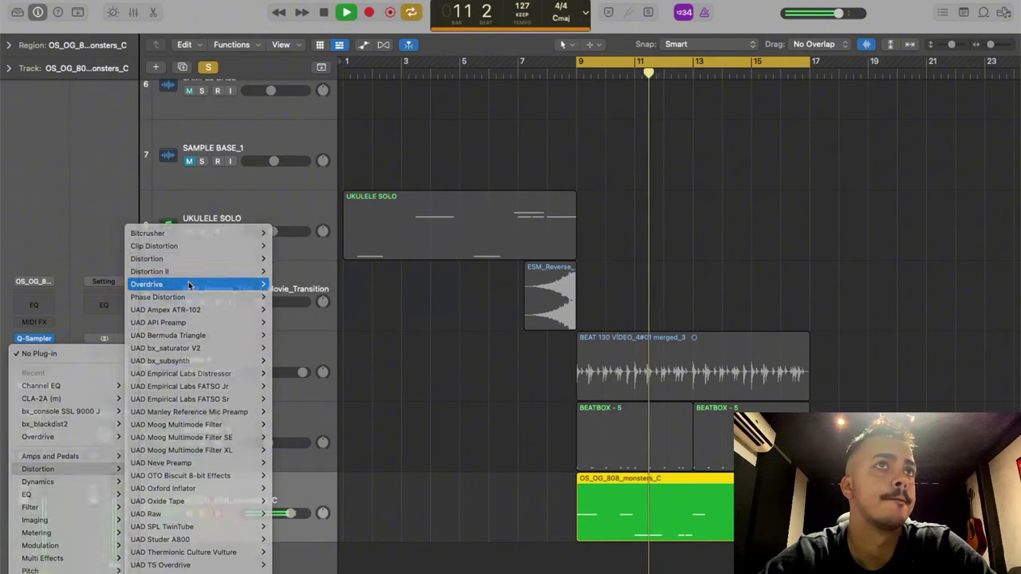
pyautogui.click(160, 284)
pyautogui.moveTo(363, 303); pyautogui.dragTo(351, 334)
pyautogui.moveTo(365, 266); pyautogui.dragTo(363, 306)
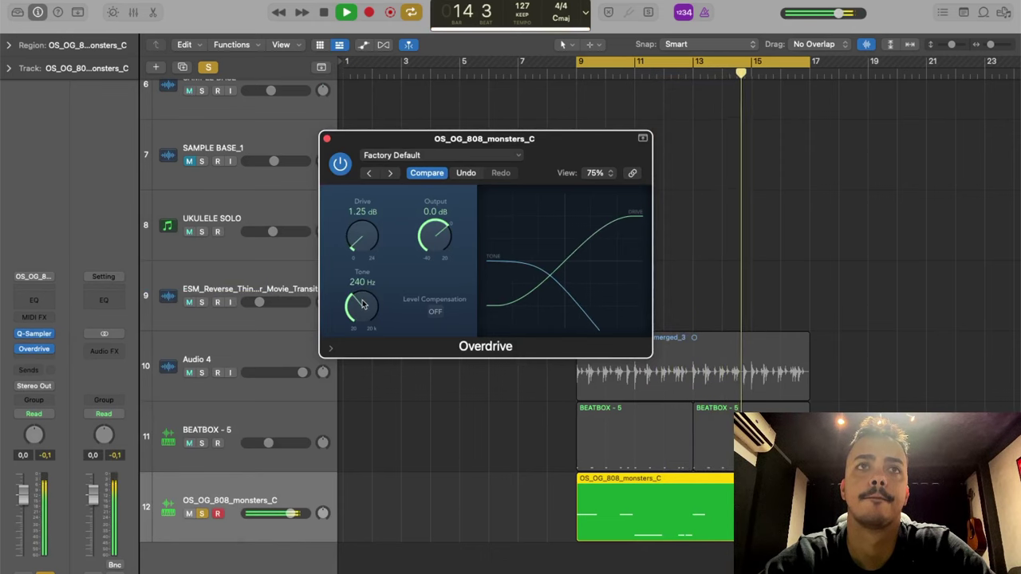
pyautogui.click(326, 138)
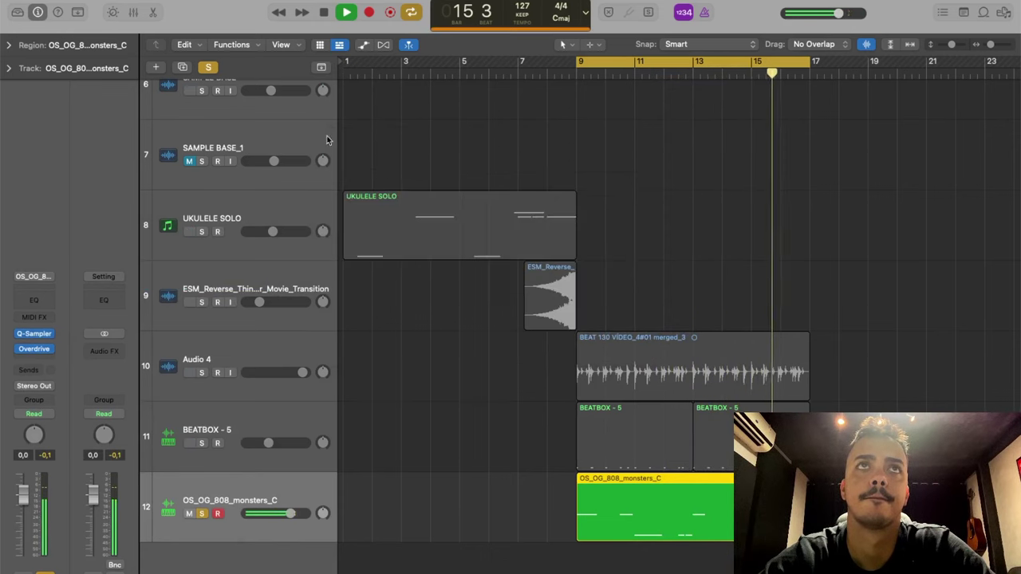
# Add a Channel EQ to the 808 track with a 348 Hz high cut and a 30 Hz low cut, both at 48 dB/Oct.
pyautogui.click(31, 299)
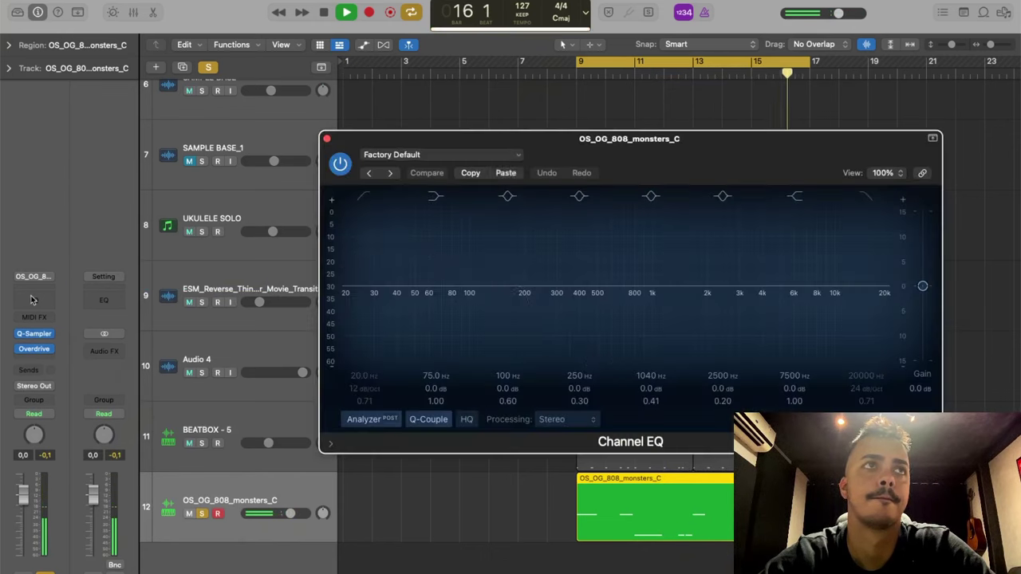
pyautogui.click(865, 200)
pyautogui.moveTo(874, 351); pyautogui.dragTo(586, 351)
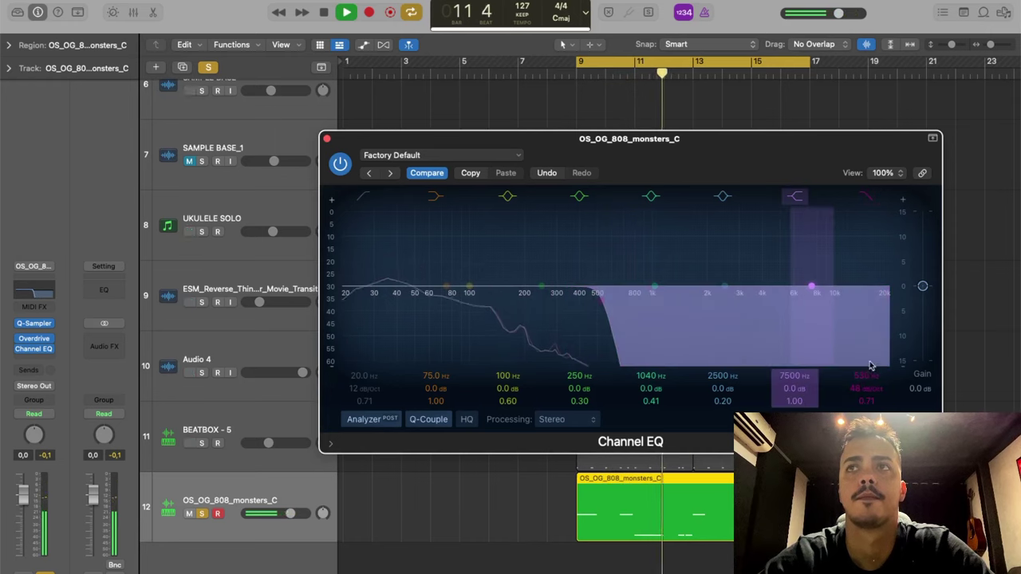
pyautogui.moveTo(602, 299); pyautogui.dragTo(569, 299)
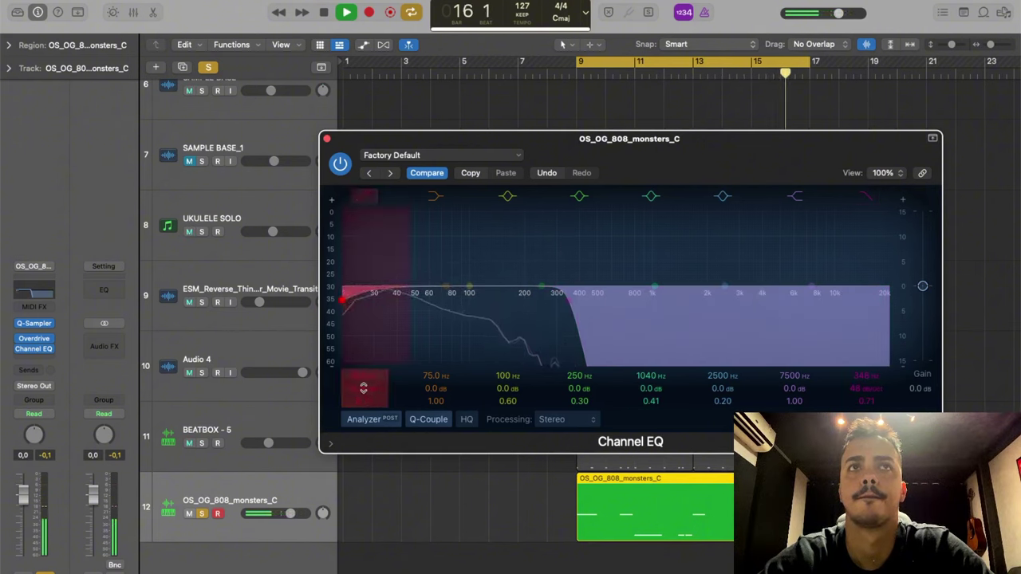
pyautogui.moveTo(374, 392); pyautogui.dragTo(374, 373)
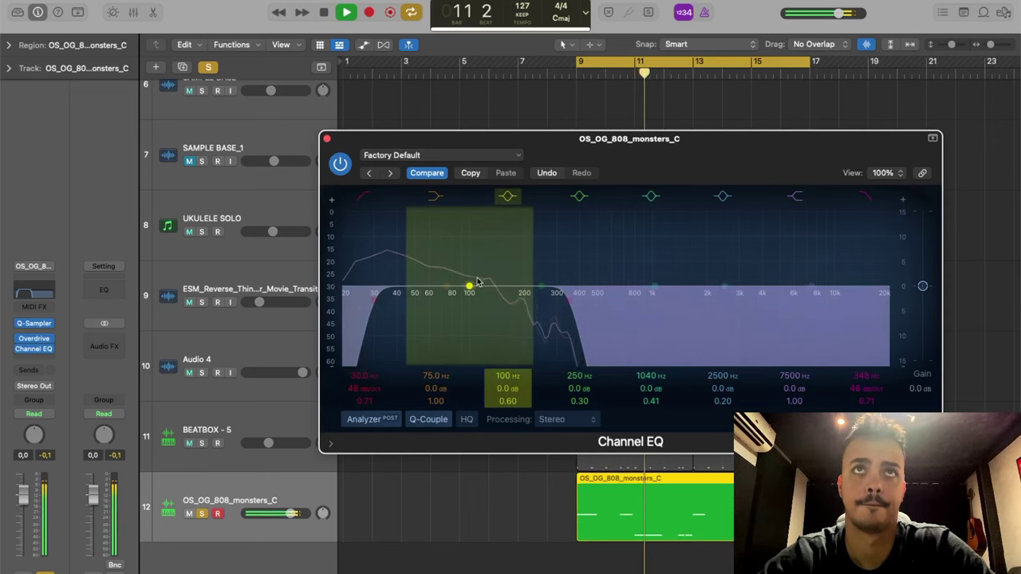
pyautogui.click(326, 139)
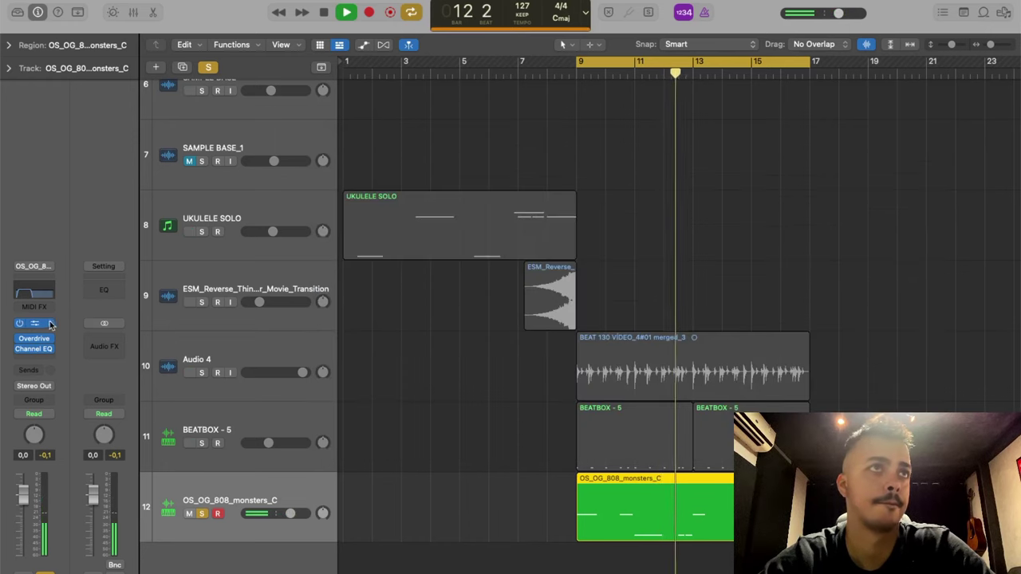
pyautogui.click(36, 369)
pyautogui.moveTo(36, 389)
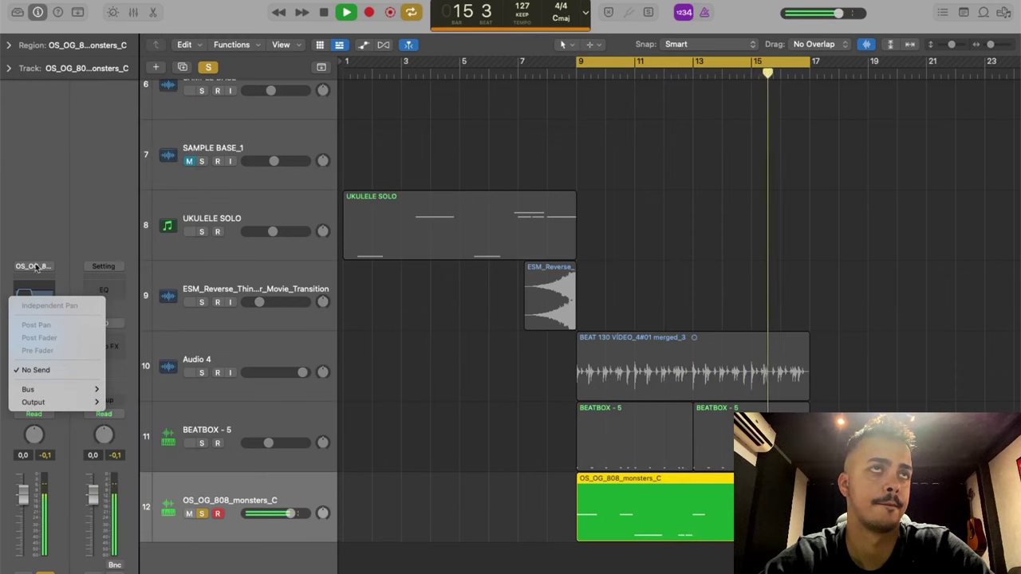
pyautogui.click(50, 223)
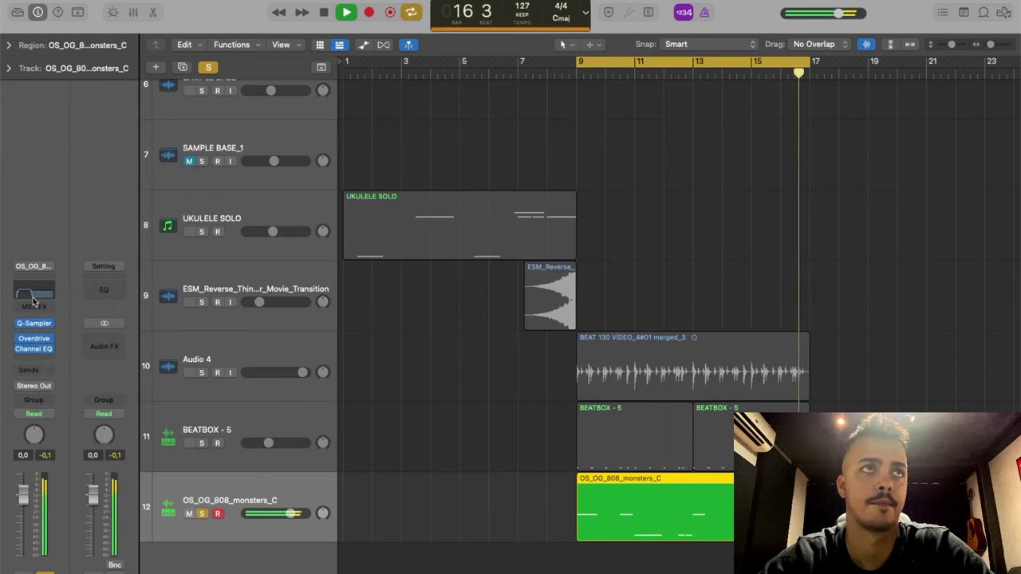
# Set the 808 sample's fade-out length to about 1.173 s in Quick Sampler, close it and stop playback.
pyautogui.click(34, 324)
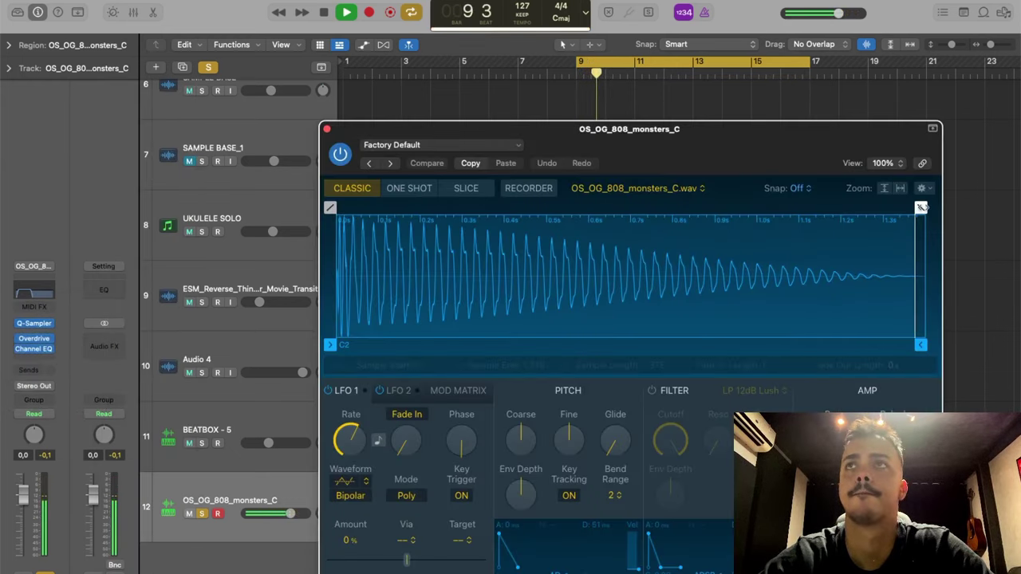
pyautogui.moveTo(920, 205); pyautogui.dragTo(419, 209)
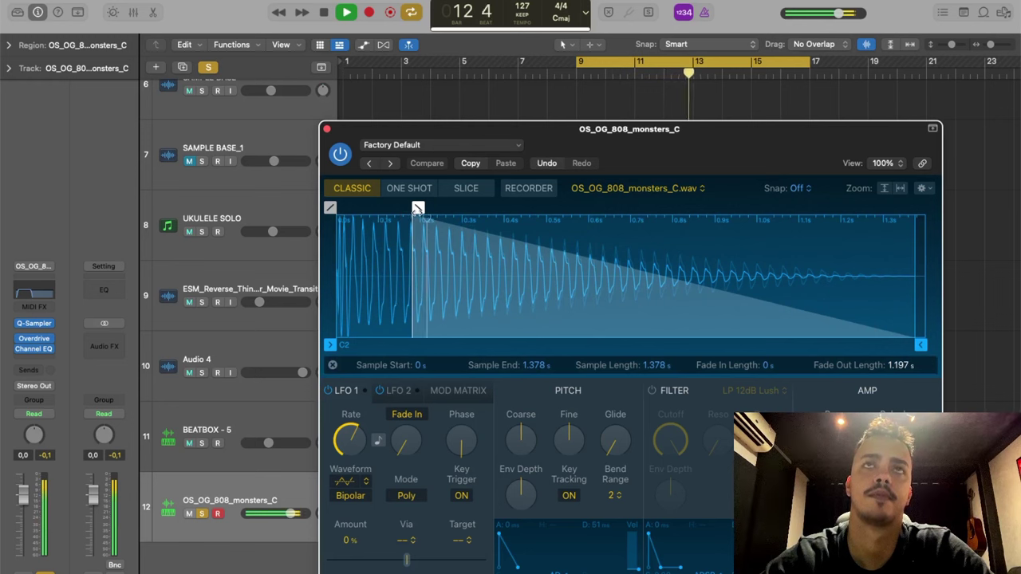
pyautogui.moveTo(419, 209); pyautogui.dragTo(427, 208)
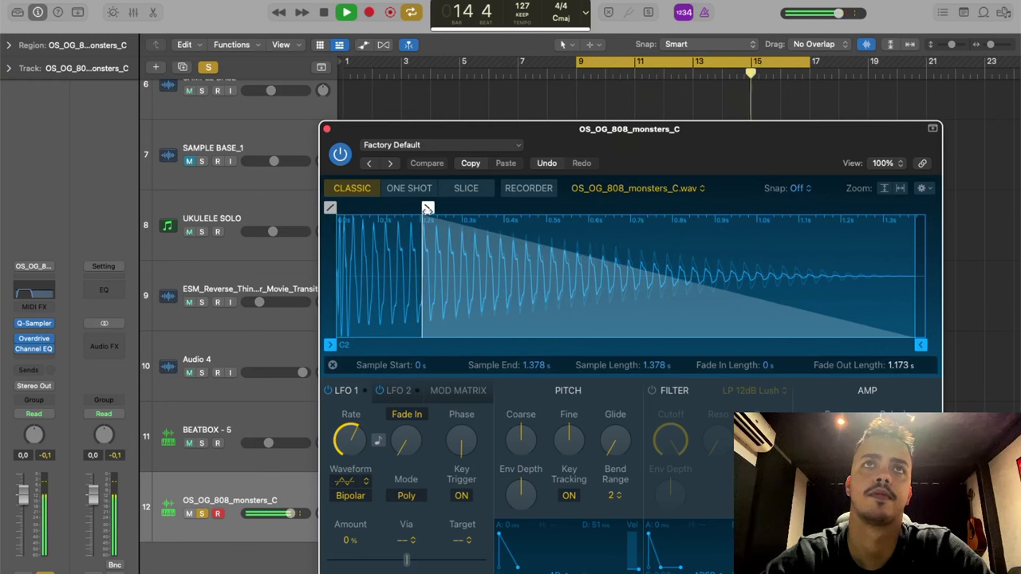
pyautogui.click(327, 129)
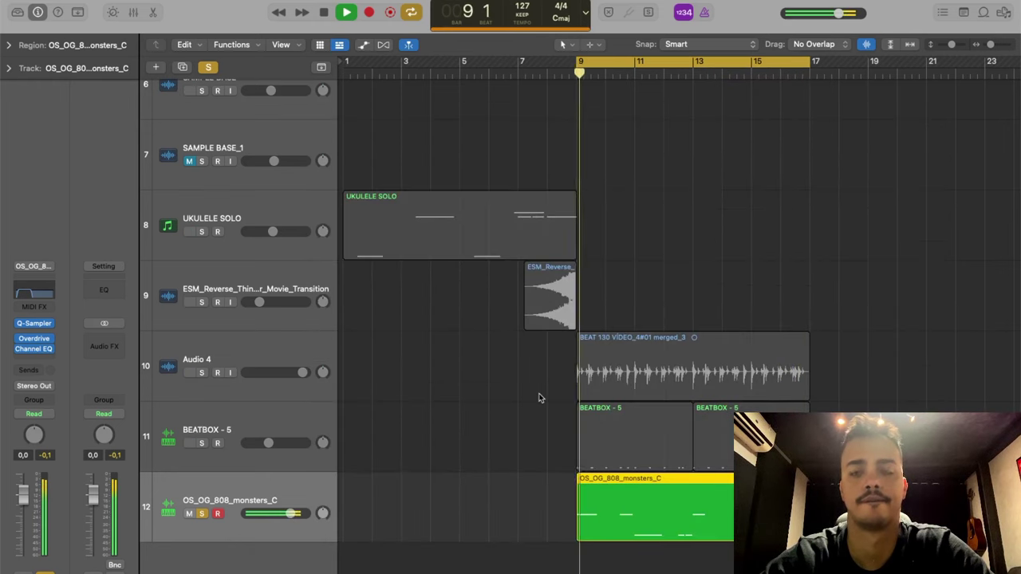
pyautogui.press('space')
# Switch to the Splice sample browser and search for "kick".
pyautogui.press('super+Tab')
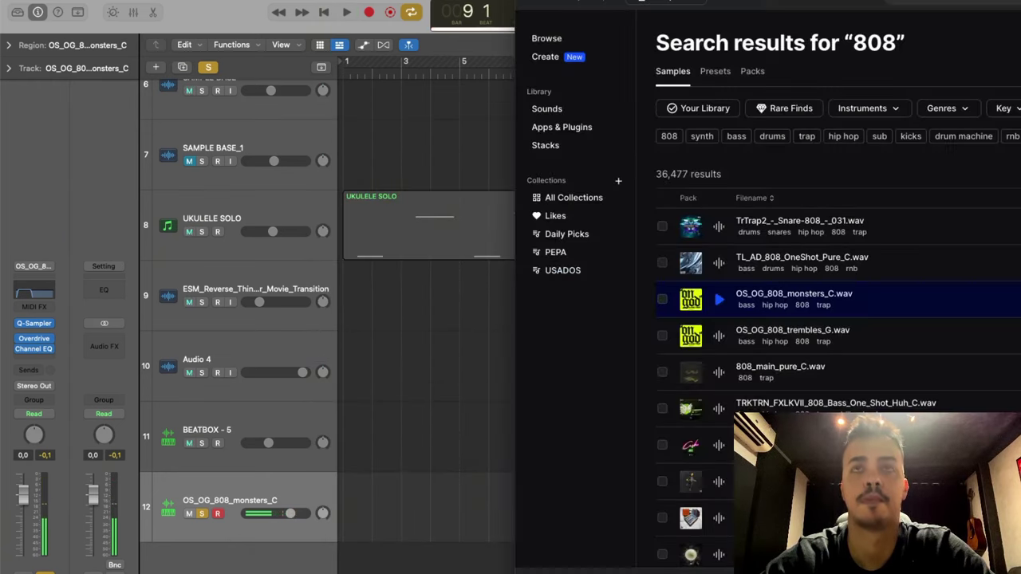
pyautogui.moveTo(807, 7); pyautogui.dragTo(474, 6)
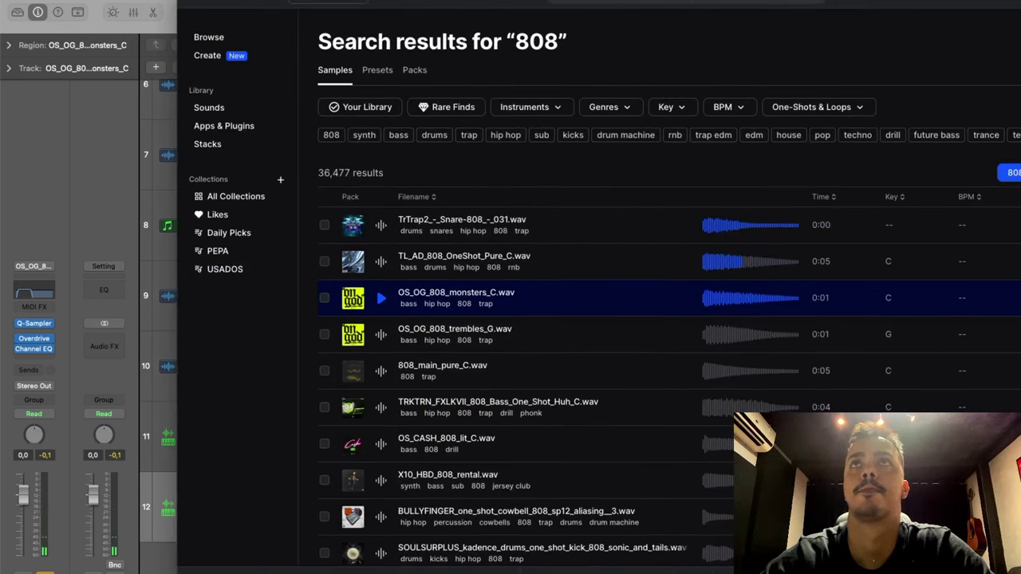
pyautogui.click(685, 3)
pyautogui.write('kick')
pyautogui.press('Return')
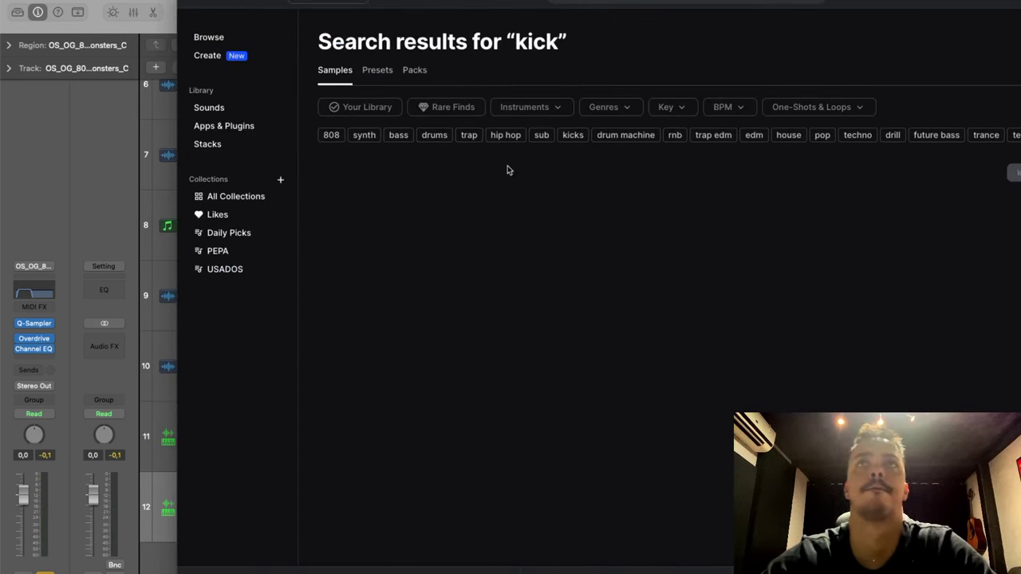
# Audition the kick samples from OS_SW3_kick_thud.wav down to TRKTRN_ICV1_Kick_One_Shot_Magic.wav.
pyautogui.click(381, 225)
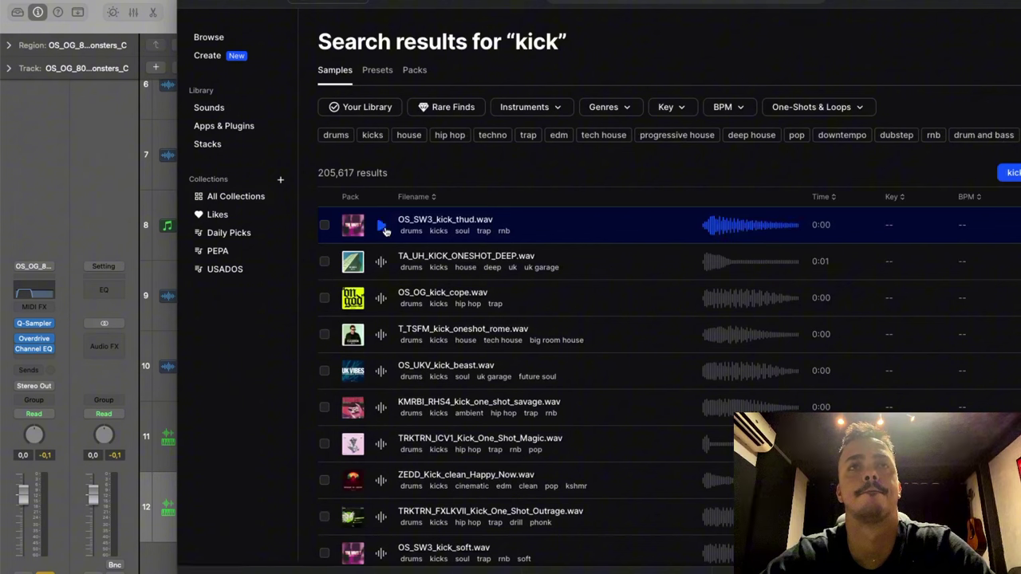
pyautogui.press('Down')
pyautogui.press('Down')
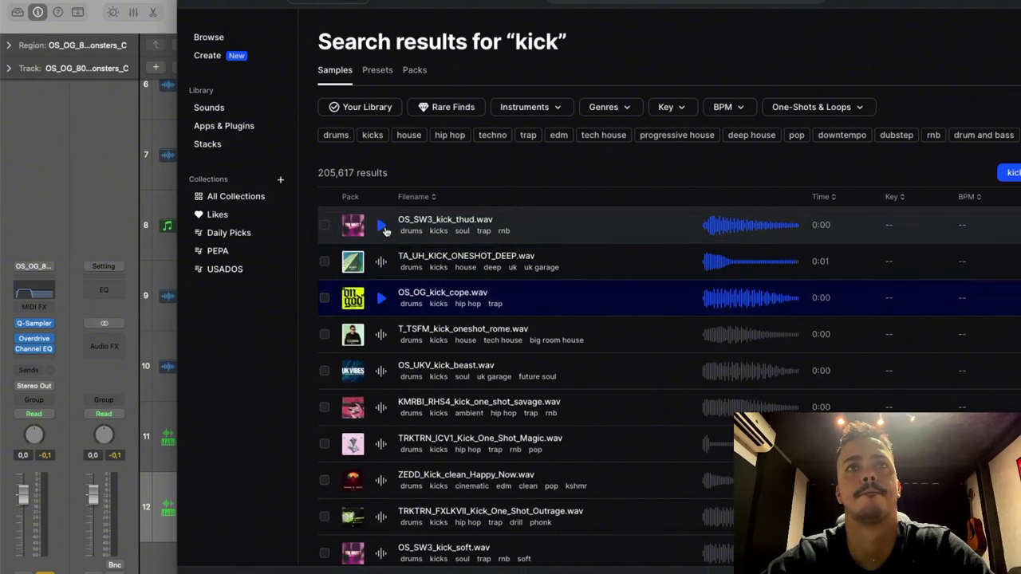
pyautogui.press('Down')
pyautogui.press('Down')
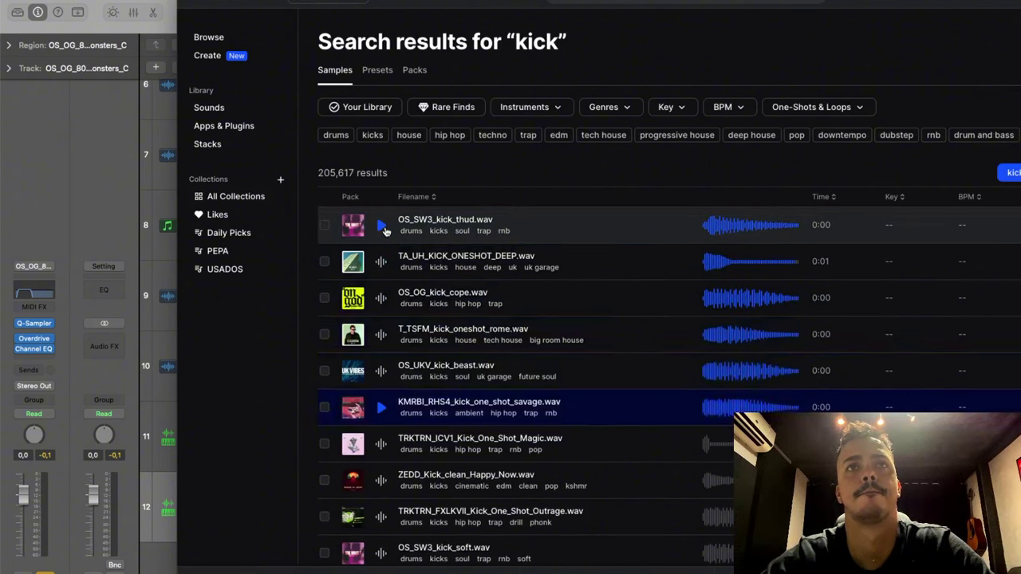
pyautogui.press('Down')
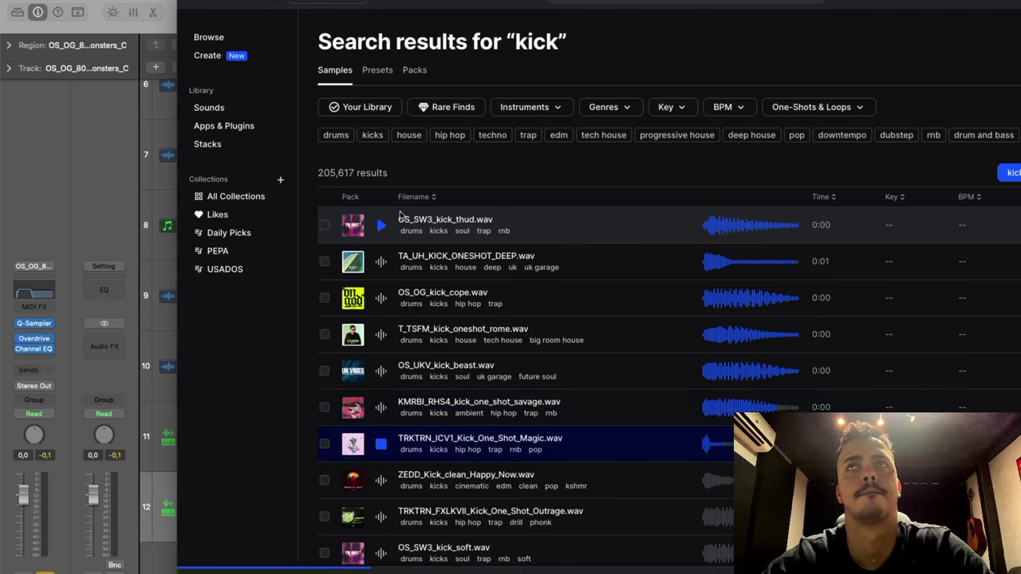
# Import TRKTRN_ICV1_Kick_One_Shot_Magic.wav into the project as a new Quick Sampler track below the 808 track.
pyautogui.moveTo(945, 1); pyautogui.dragTo(818, 6)
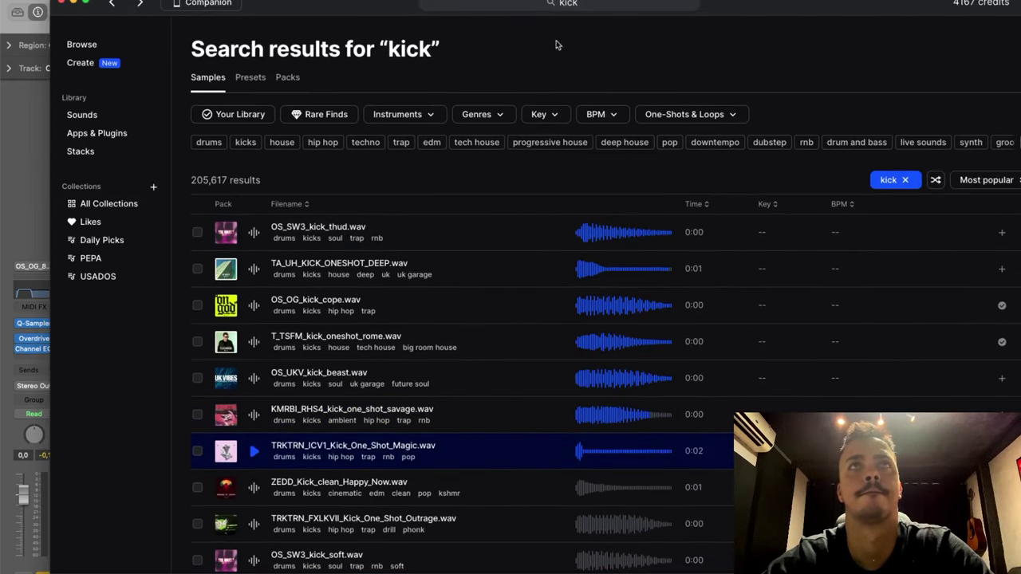
pyautogui.moveTo(386, 4); pyautogui.dragTo(684, 4)
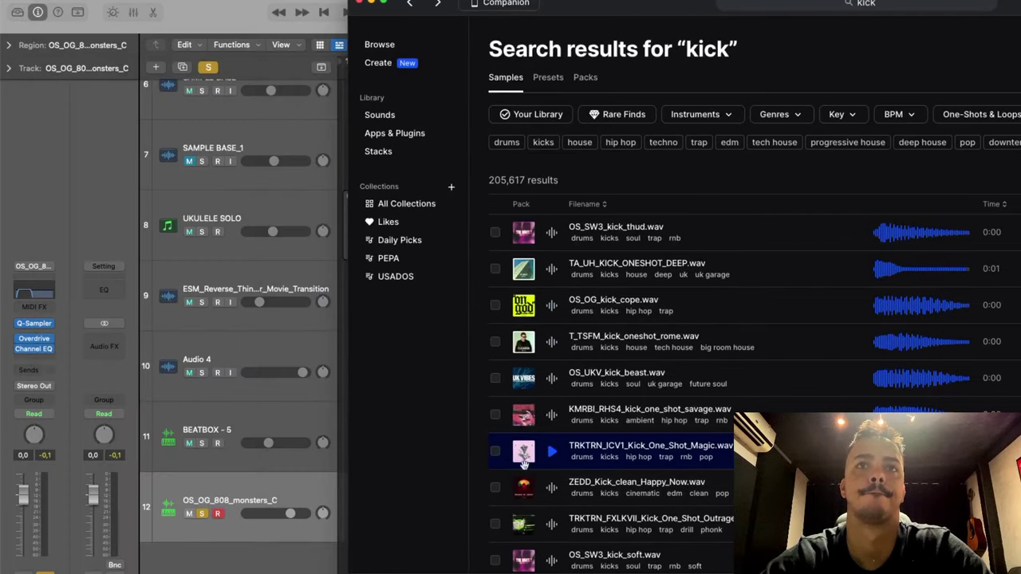
pyautogui.moveTo(524, 457); pyautogui.dragTo(263, 524)
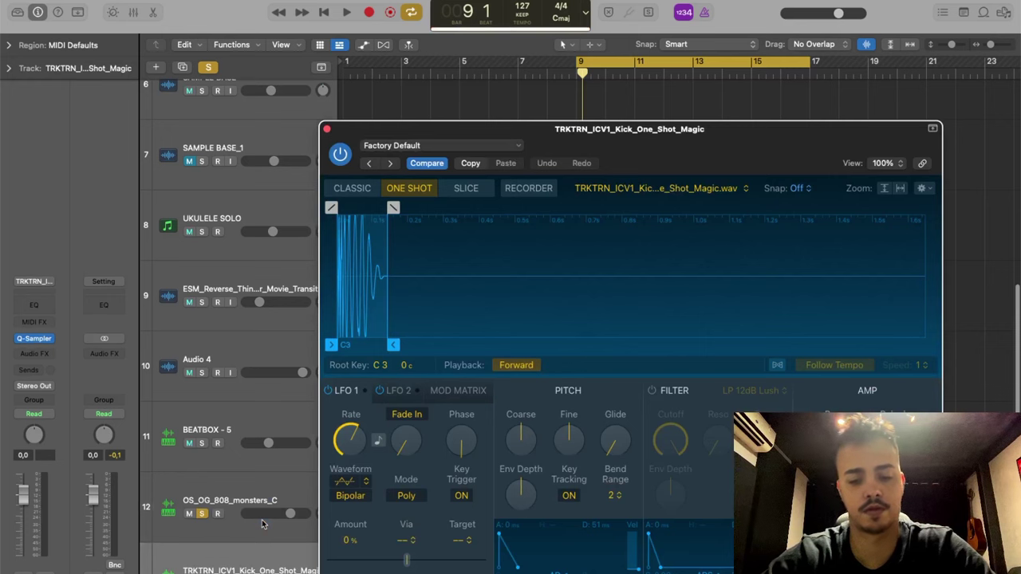
# Solo the new kick track, test it in Musical Typing at octave C3, and close the Musical Typing and Quick Sampler windows.
pyautogui.press('super+k')
pyautogui.press('super+k')
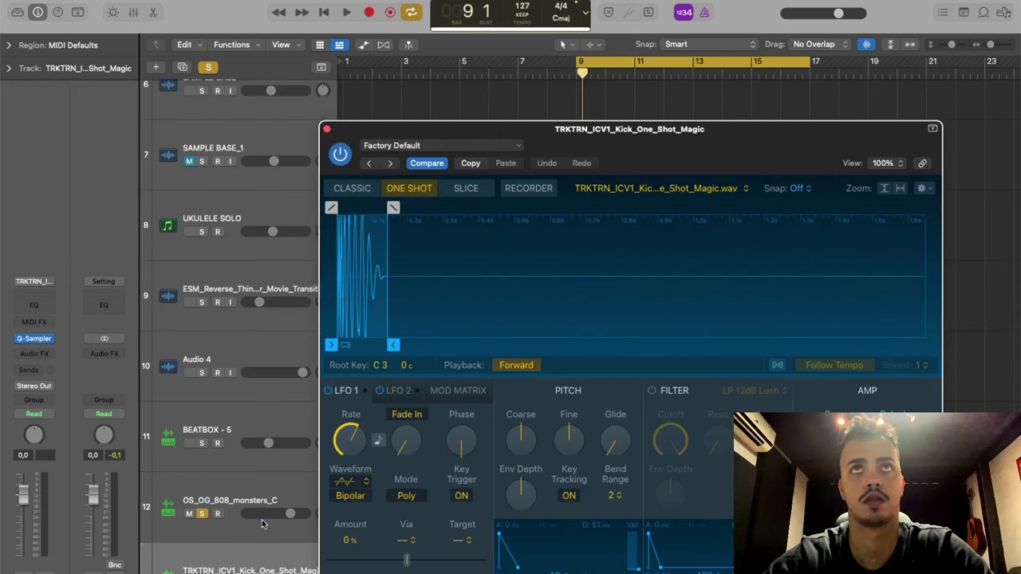
pyautogui.press('super+k')
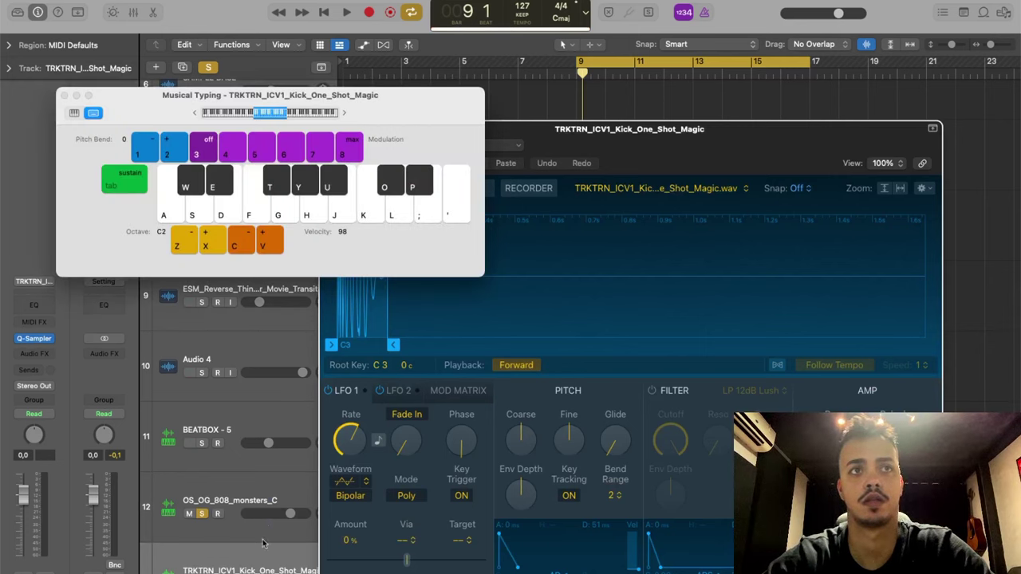
pyautogui.click(256, 569)
pyautogui.press('e')
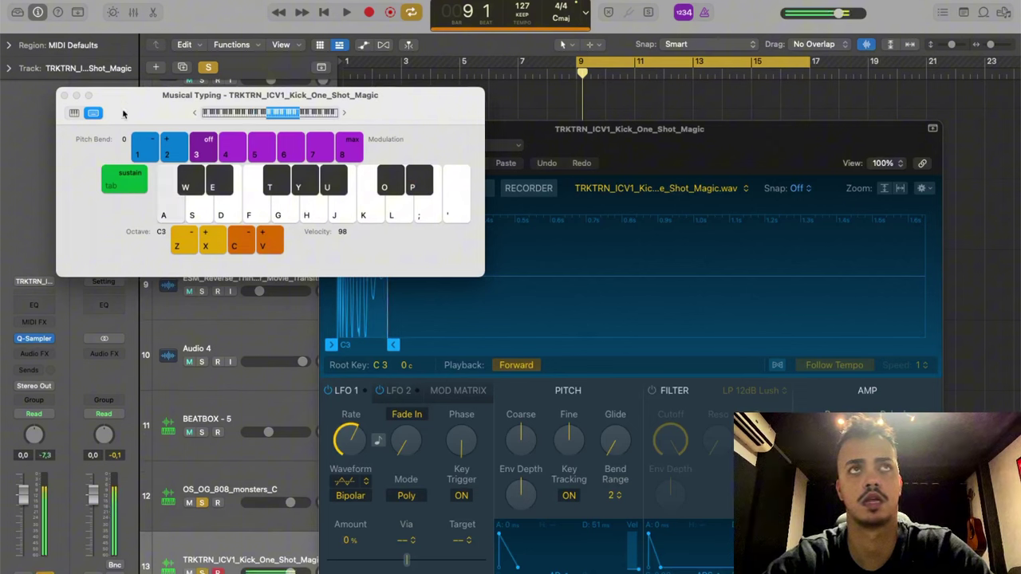
pyautogui.click(64, 97)
pyautogui.click(326, 128)
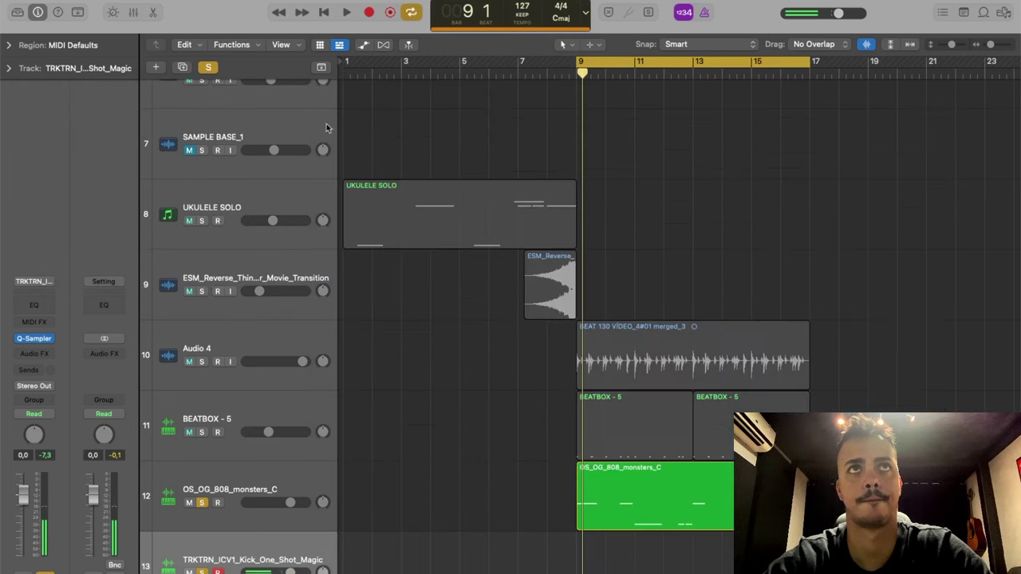
# Record a kick pattern over bars 9 to 17 on the TRKTRN kick track with Musical Typing at octave C3.
pyautogui.press('super+k')
pyautogui.press('a')
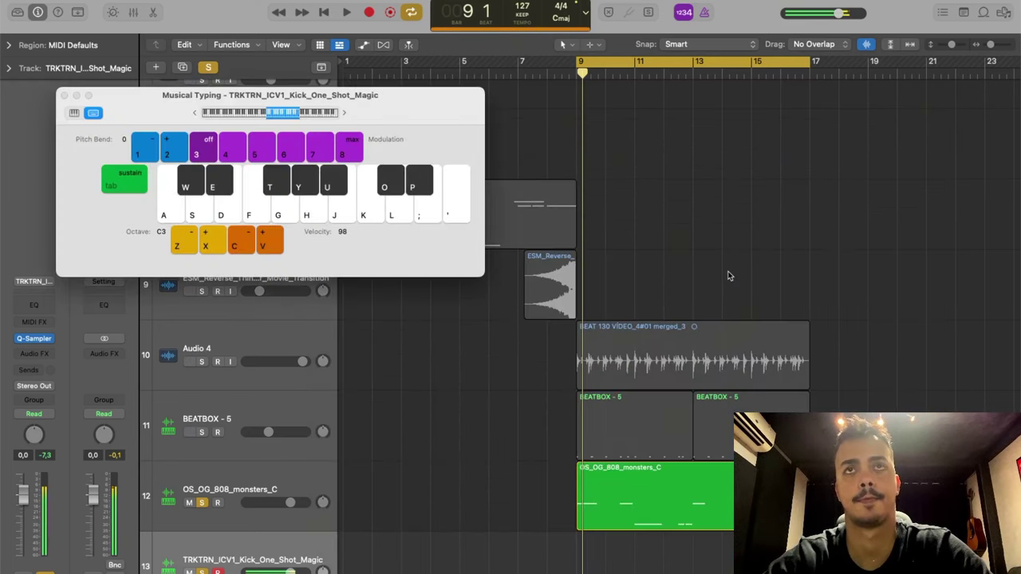
pyautogui.press('space')
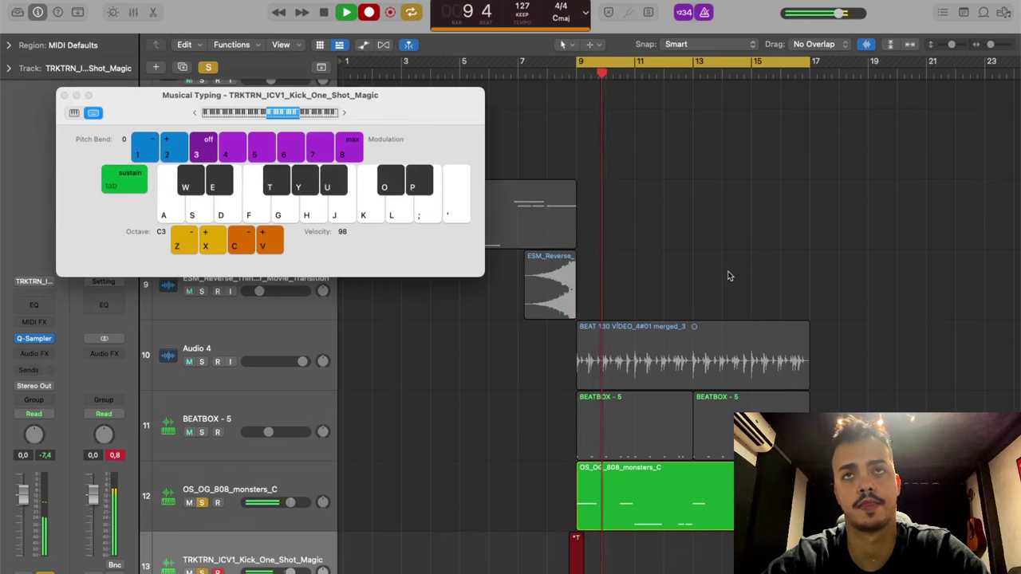
pyautogui.press('a')
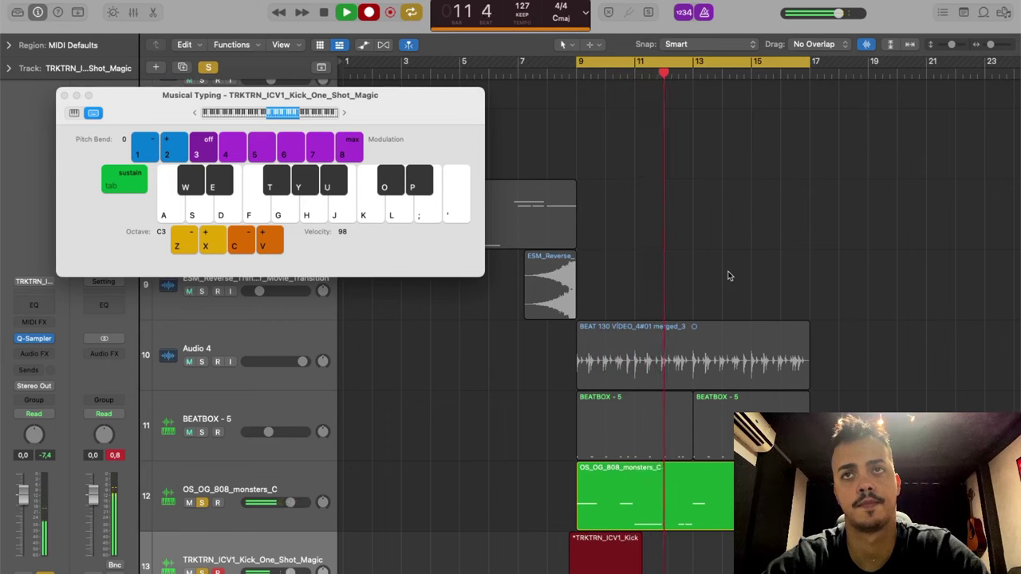
pyautogui.press('a')
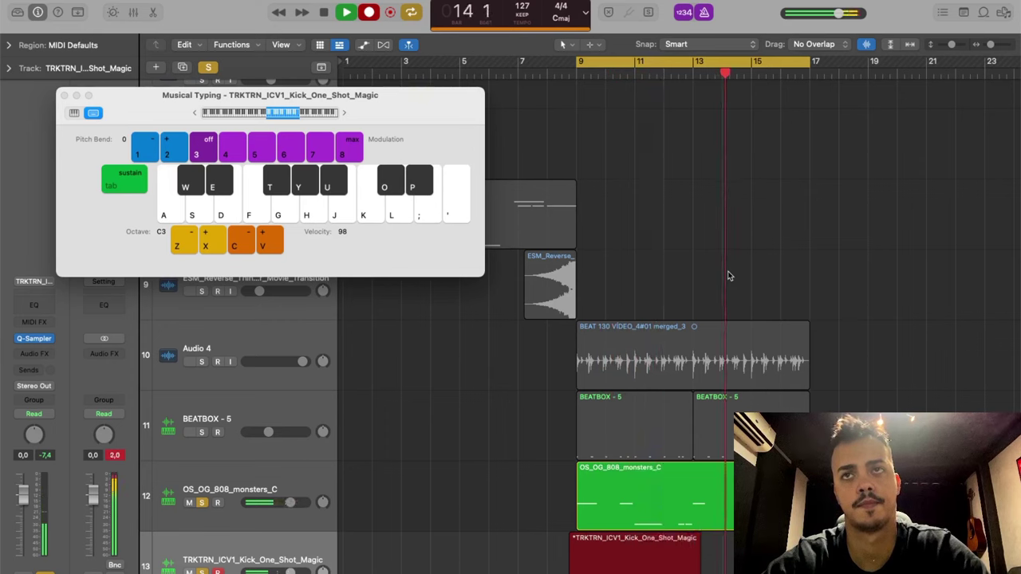
pyautogui.press('a')
pyautogui.press('a')
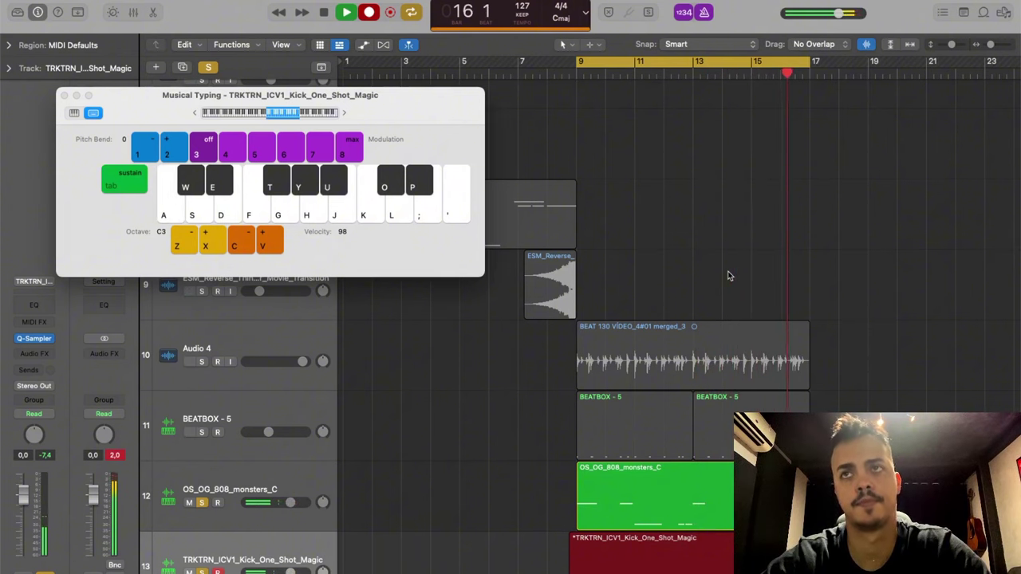
pyautogui.press('space')
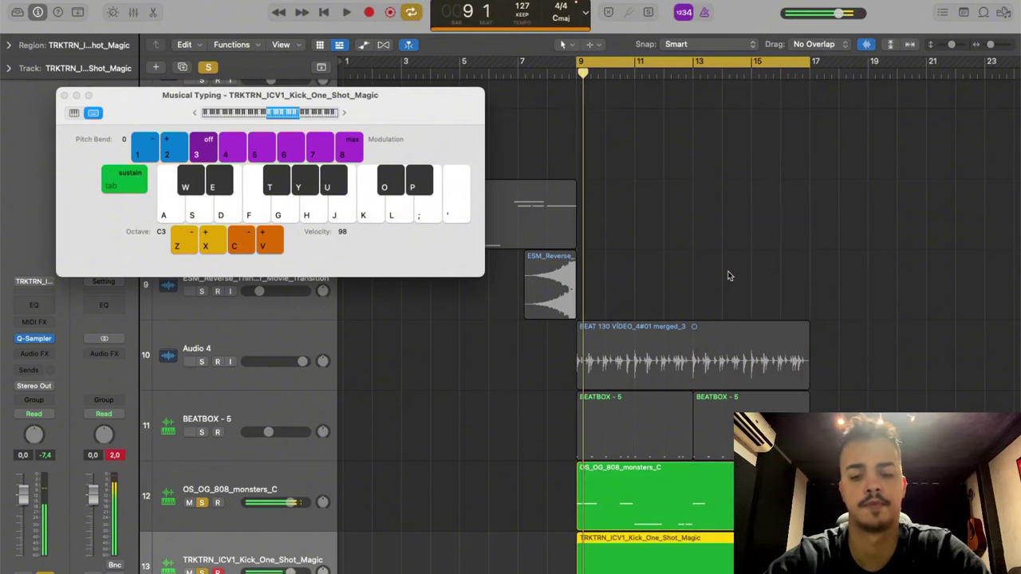
pyautogui.press('super+k')
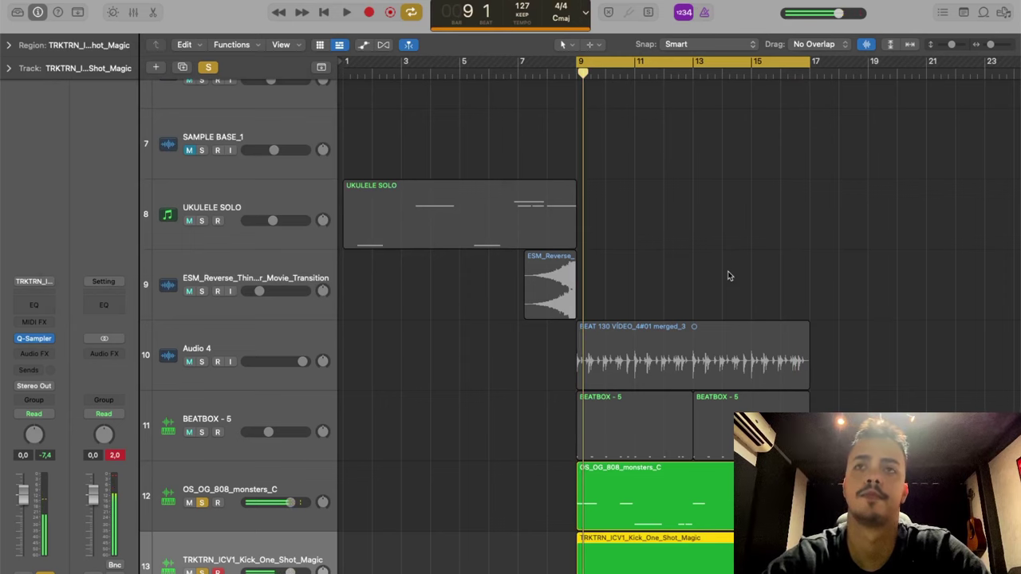
# Clear the solo on all tracks and play the full mix from bar 9.
pyautogui.keyDown('alt'); pyautogui.click(203, 572); pyautogui.keyUp('alt')
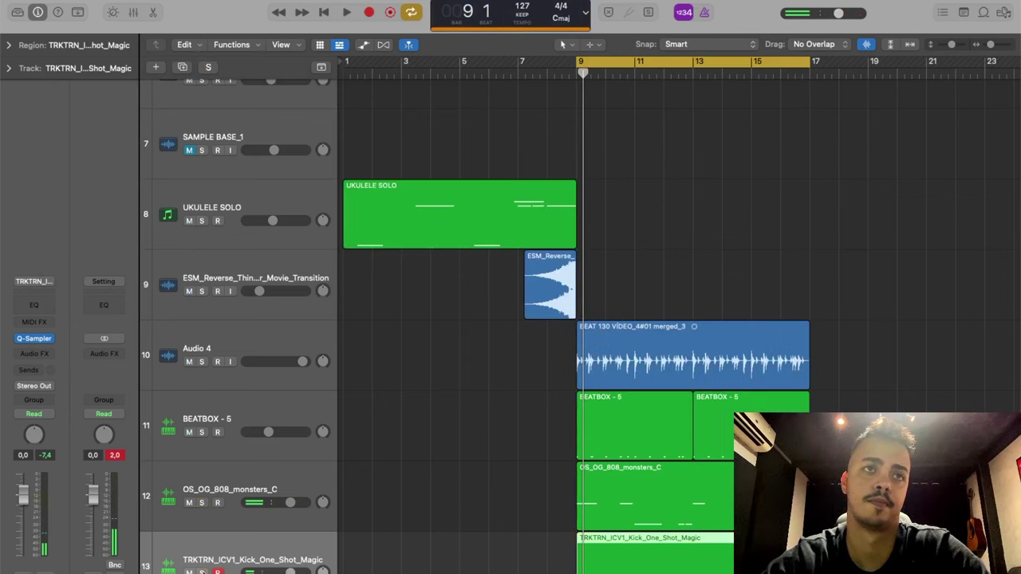
pyautogui.click(634, 493)
pyautogui.press('space')
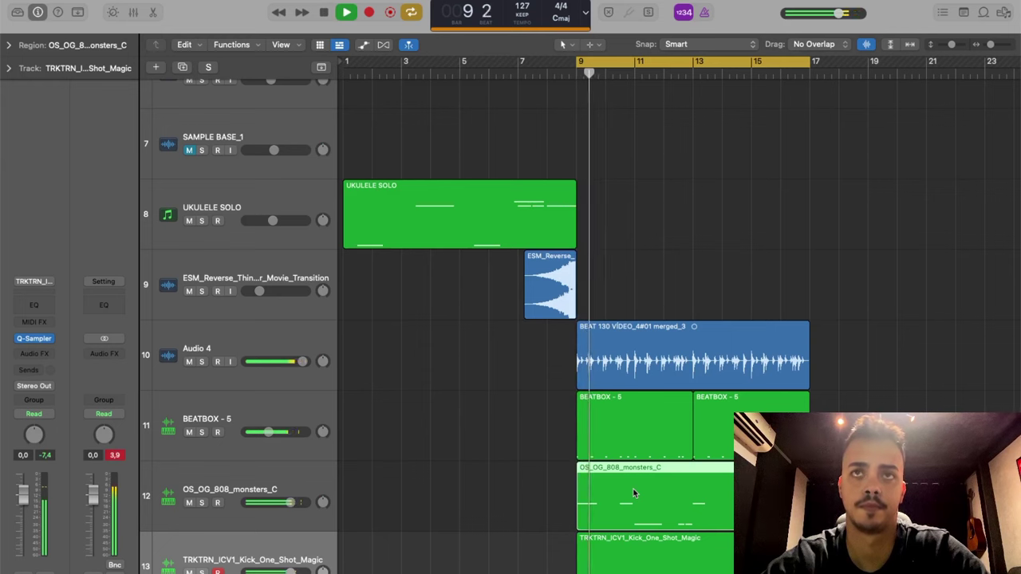
pyautogui.scroll(-2, 633, 493)
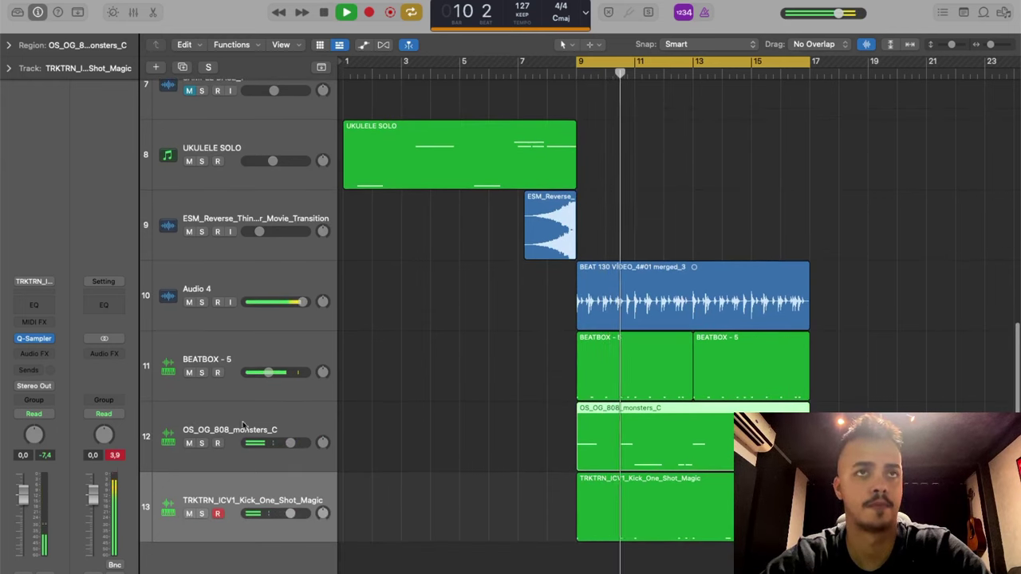
# In the 808 track's Quick Sampler, shorten the sample's fade-out length to 1.133 s and close the plug-in window.
pyautogui.click(300, 458)
pyautogui.click(34, 323)
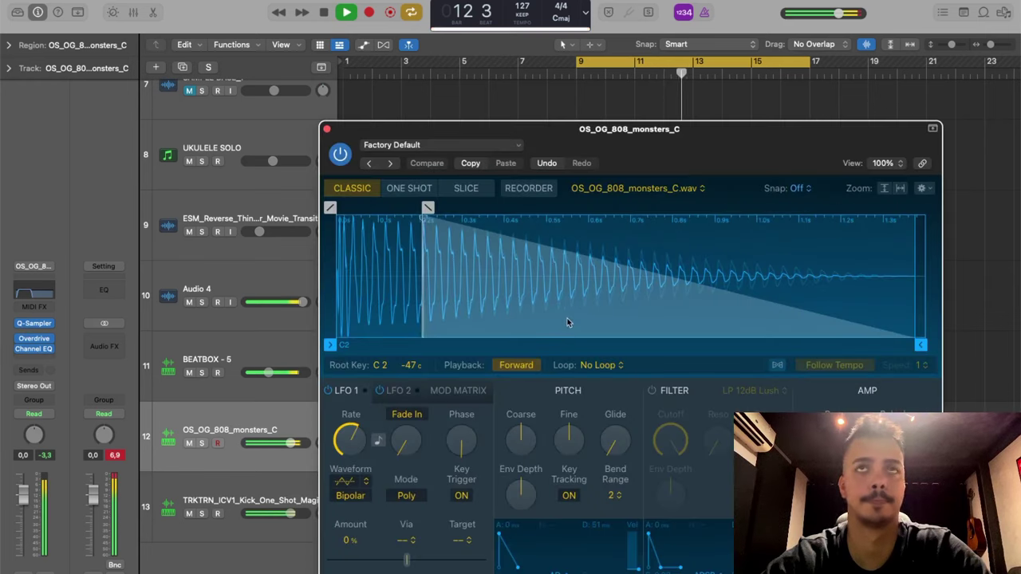
pyautogui.moveTo(428, 207); pyautogui.dragTo(445, 208)
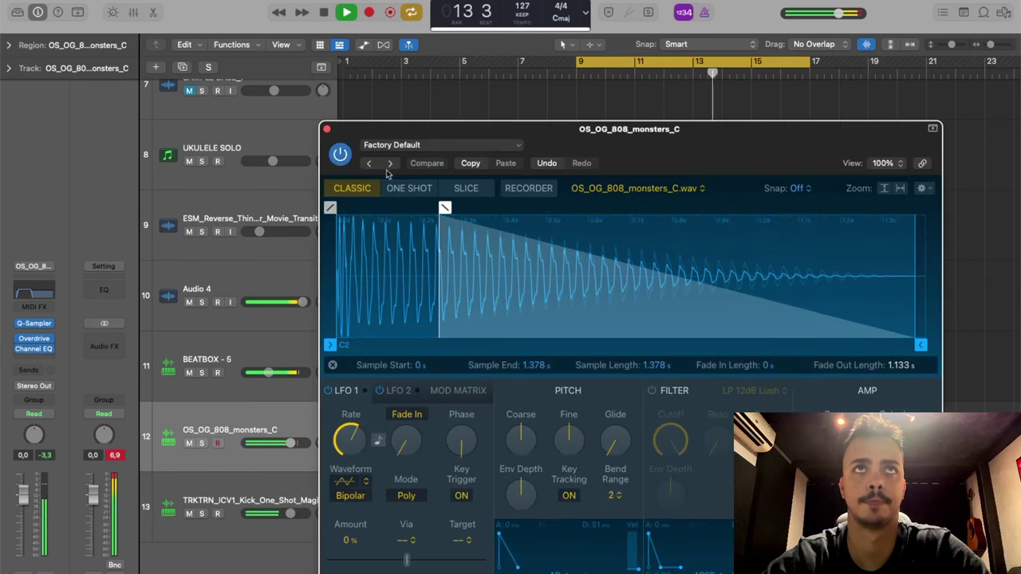
pyautogui.click(327, 130)
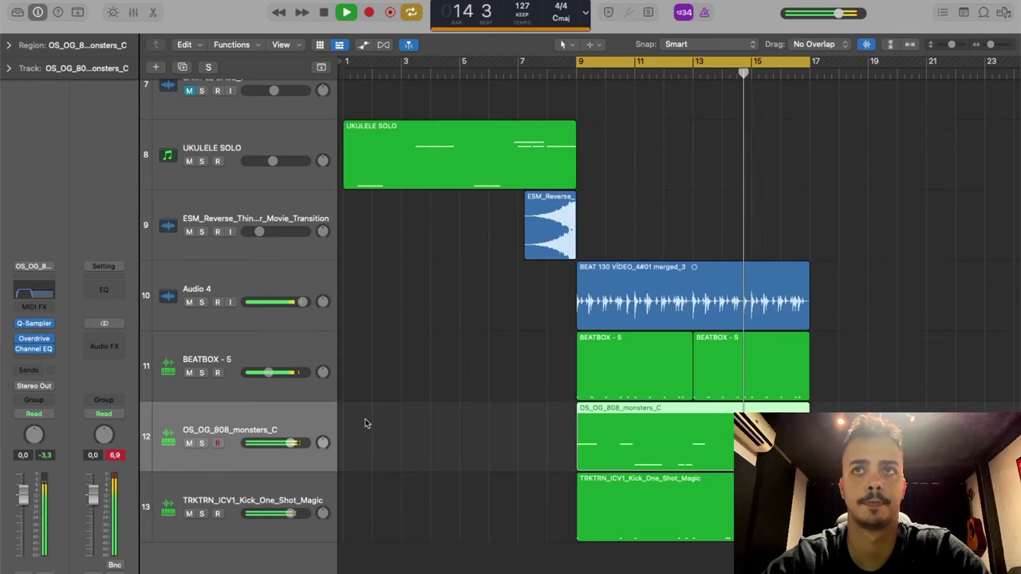
# Delete the unwanted kick notes around bar 14, and open the 808 region in the Piano Roll during playback.
pyautogui.moveTo(722, 519); pyautogui.dragTo(615, 547)
pyautogui.press('BackSpace')
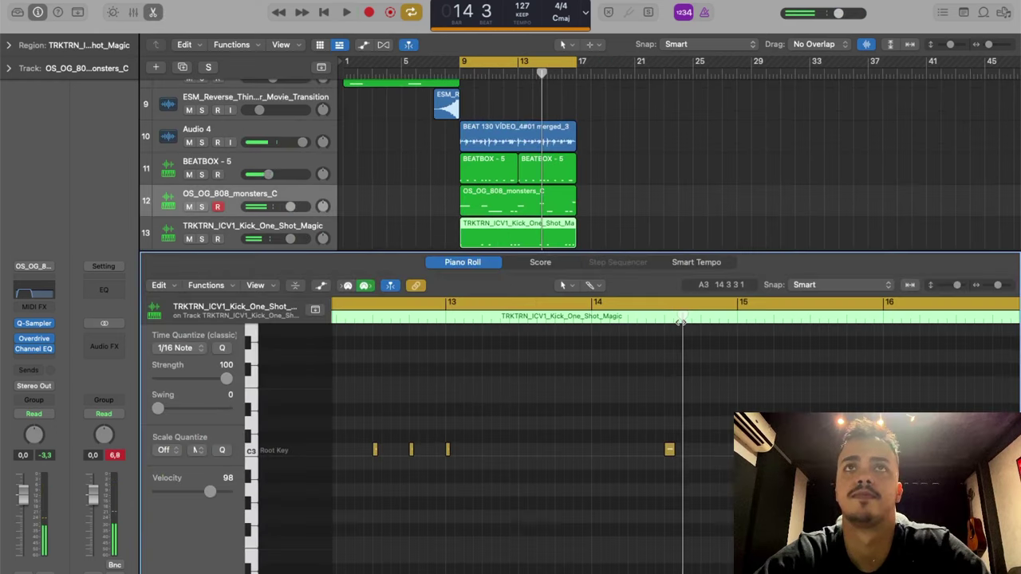
pyautogui.click(551, 197)
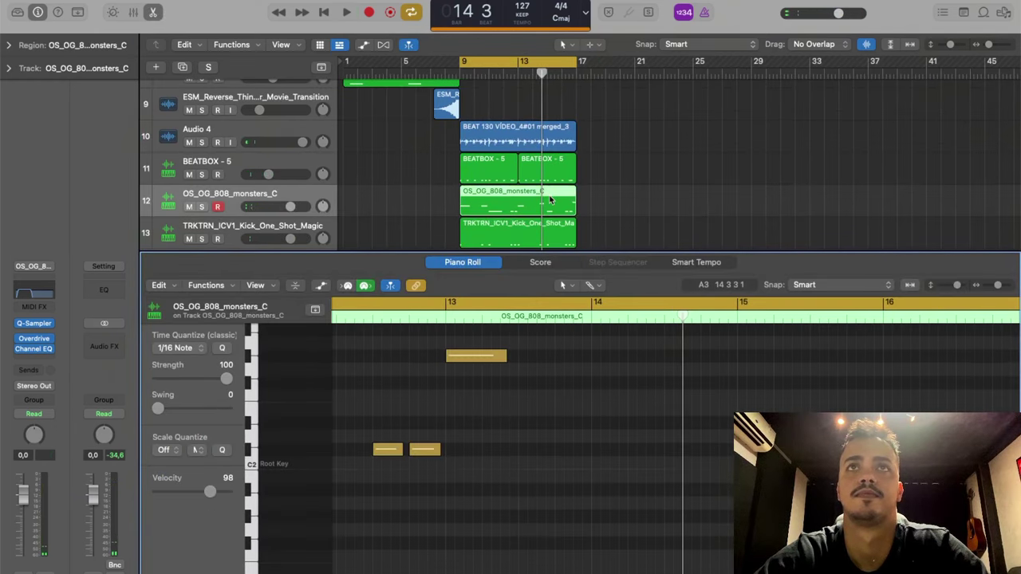
pyautogui.press('space')
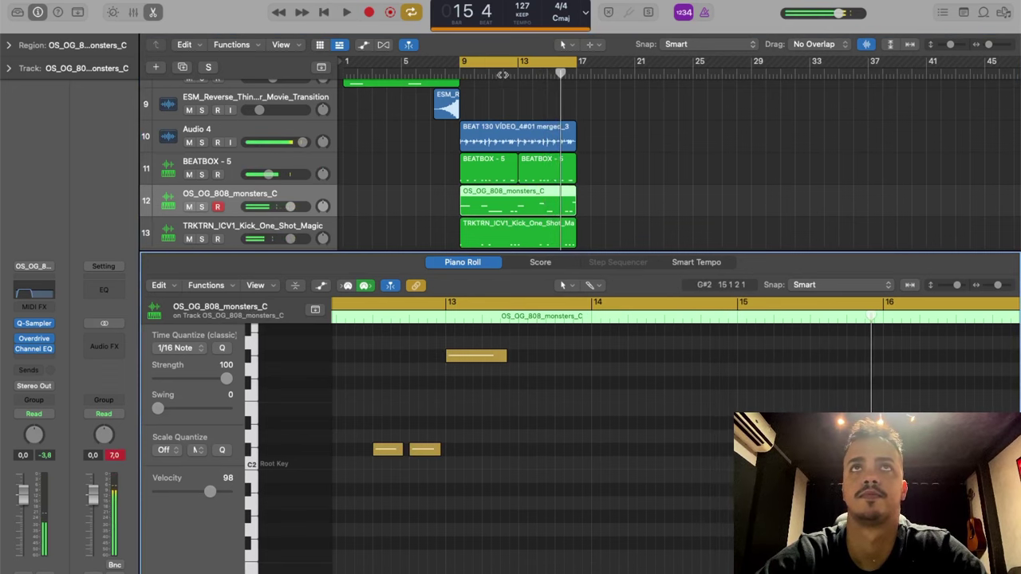
# Raise the 808 note at bar 14 beat 3 to C#3 and add a one-beat C#3 note at beat 4.
pyautogui.doubleClick(506, 75)
pyautogui.scroll(3, 655, 415)
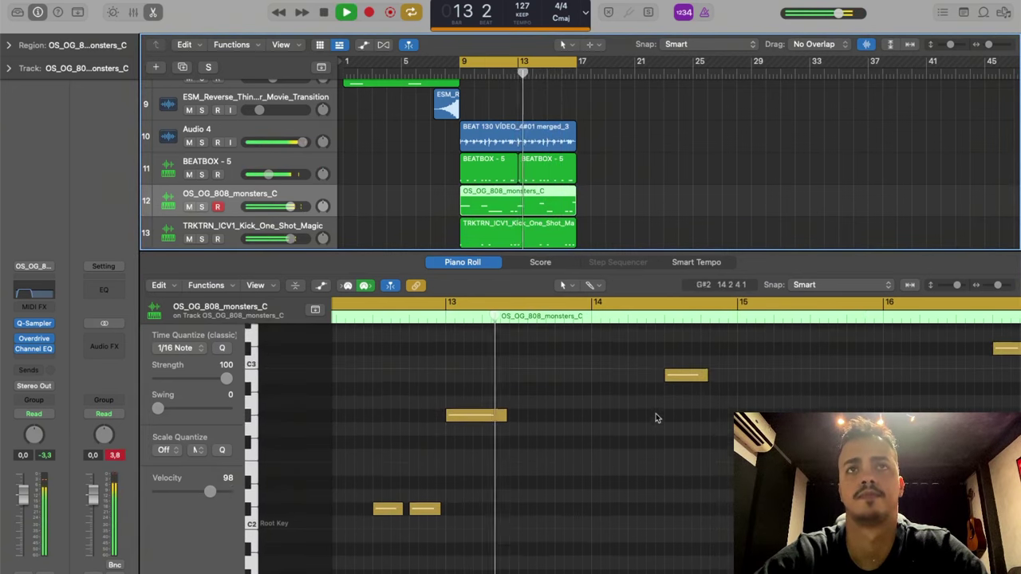
pyautogui.scroll(1, 655, 413)
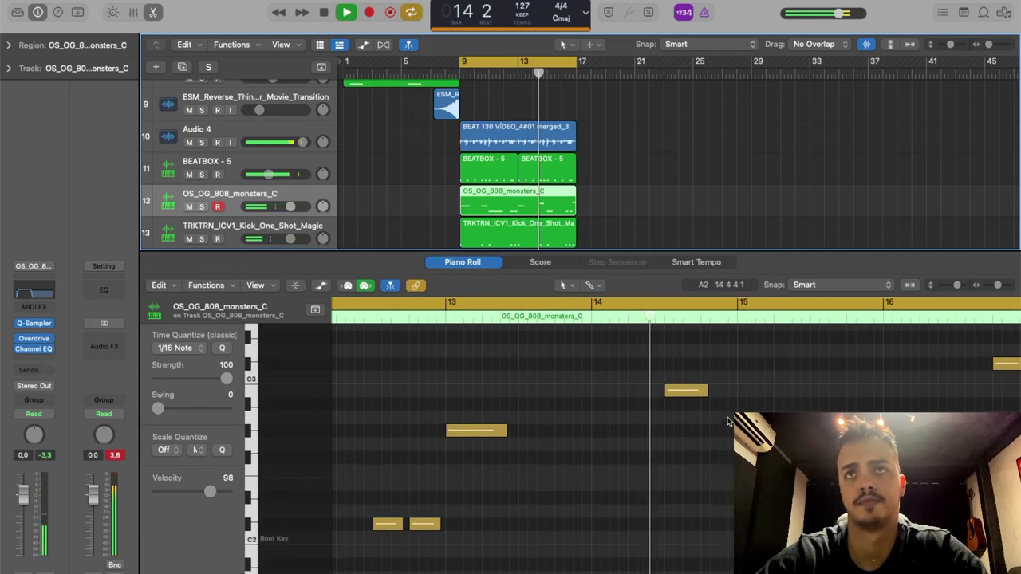
pyautogui.press('space')
pyautogui.click(691, 392)
pyautogui.hotkey('alt', 'Up')
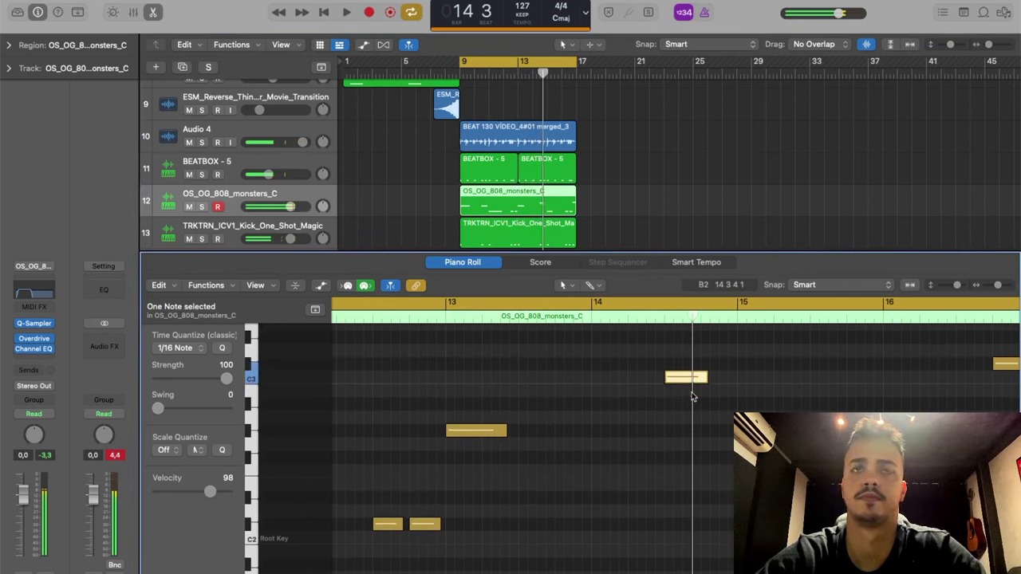
pyautogui.hotkey('alt', 'Up')
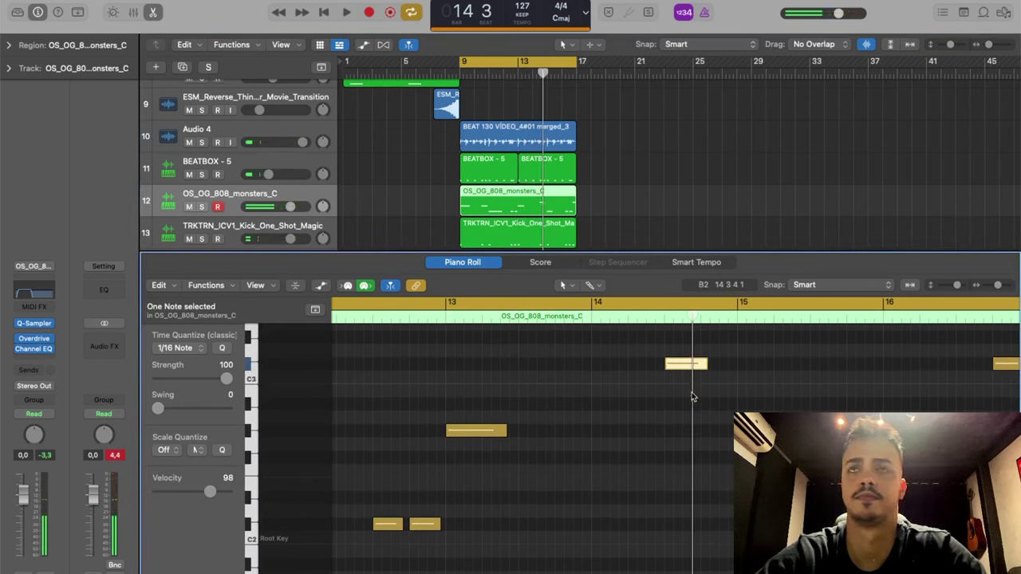
pyautogui.moveTo(702, 364); pyautogui.dragTo(735, 365)
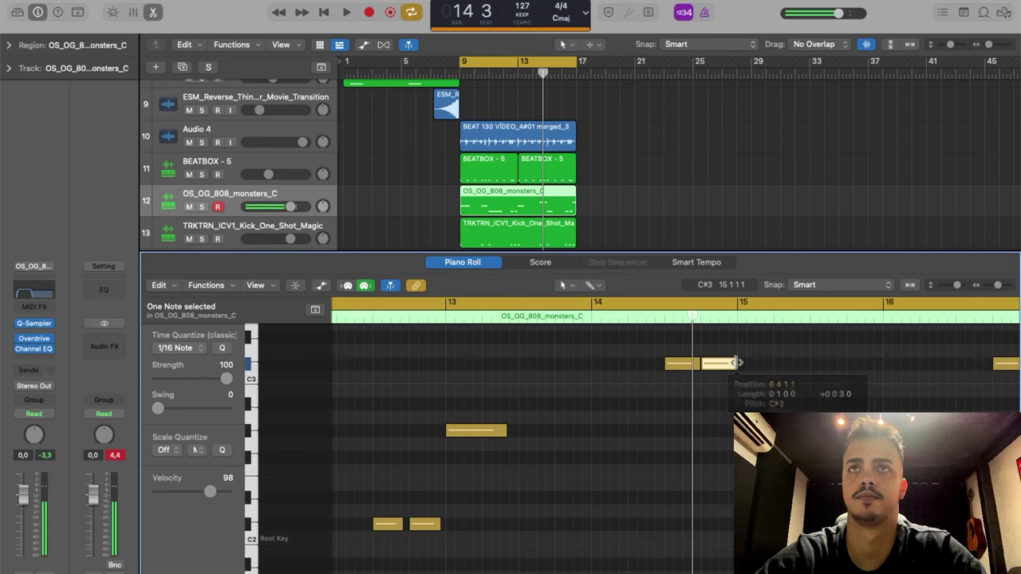
# Play back the edited 808 line and lower its added note at bar 14 beat 4 to E2.
pyautogui.click(508, 319)
pyautogui.press('space')
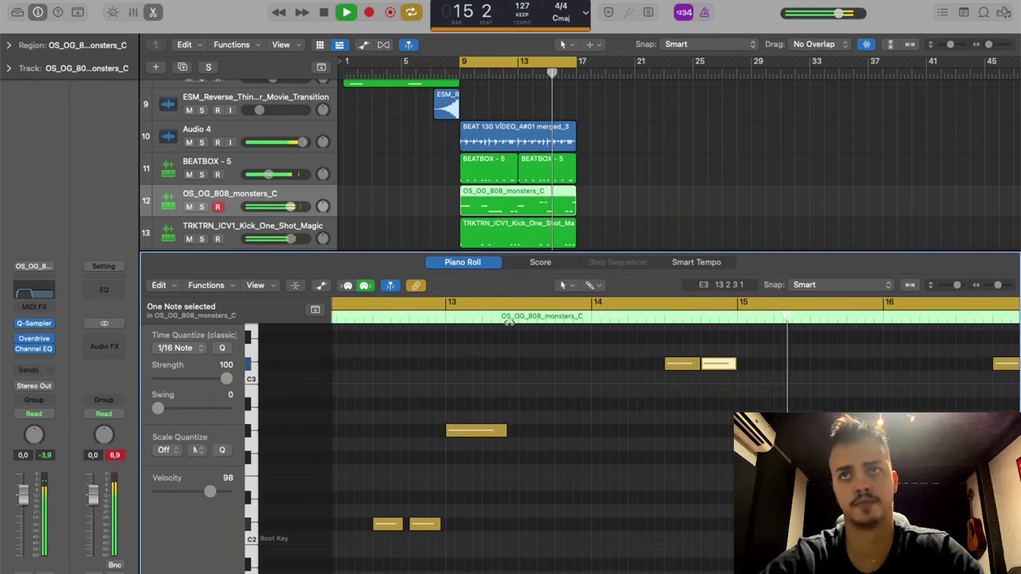
pyautogui.press('space')
pyautogui.press('space')
pyautogui.press('space')
pyautogui.hscroll(5, 674, 431)
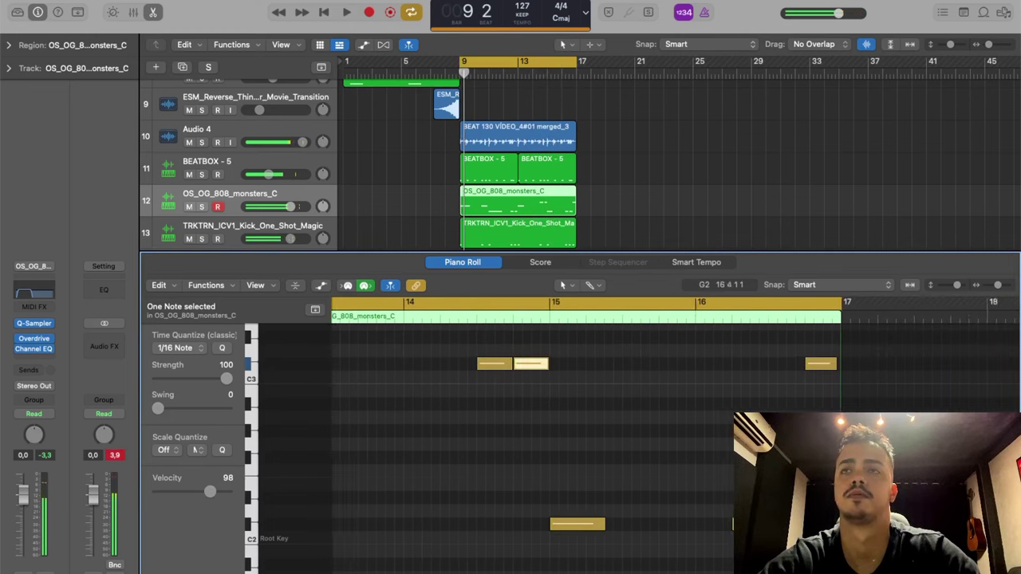
pyautogui.hscroll(-3, 474, 374)
pyautogui.moveTo(626, 364); pyautogui.dragTo(627, 333)
pyautogui.press('space')
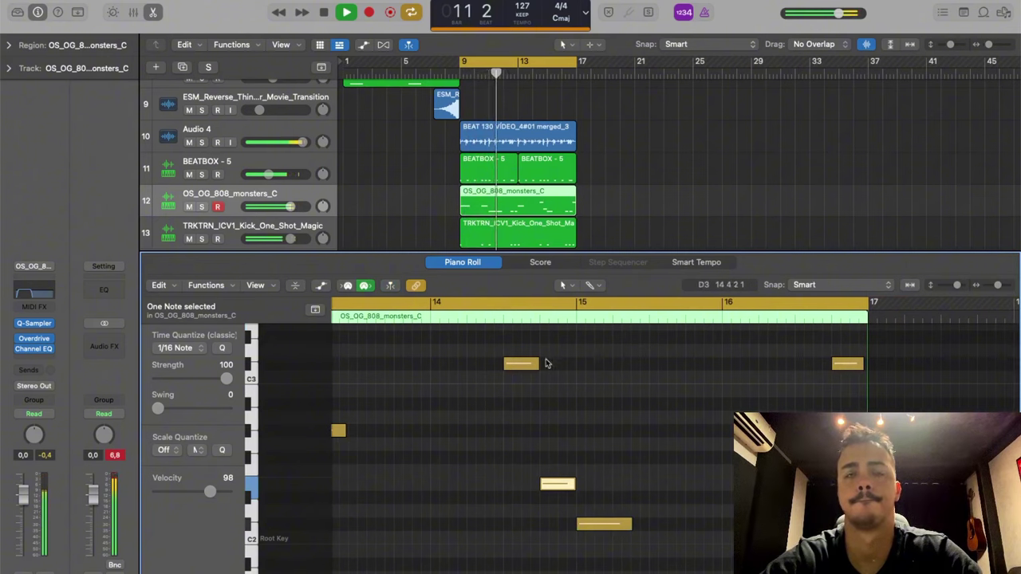
# Divide the C#3 note at bar 14 beat 3 into an eighth and two sixteenth notes, and play the result.
pyautogui.hscroll(-3, 547, 363)
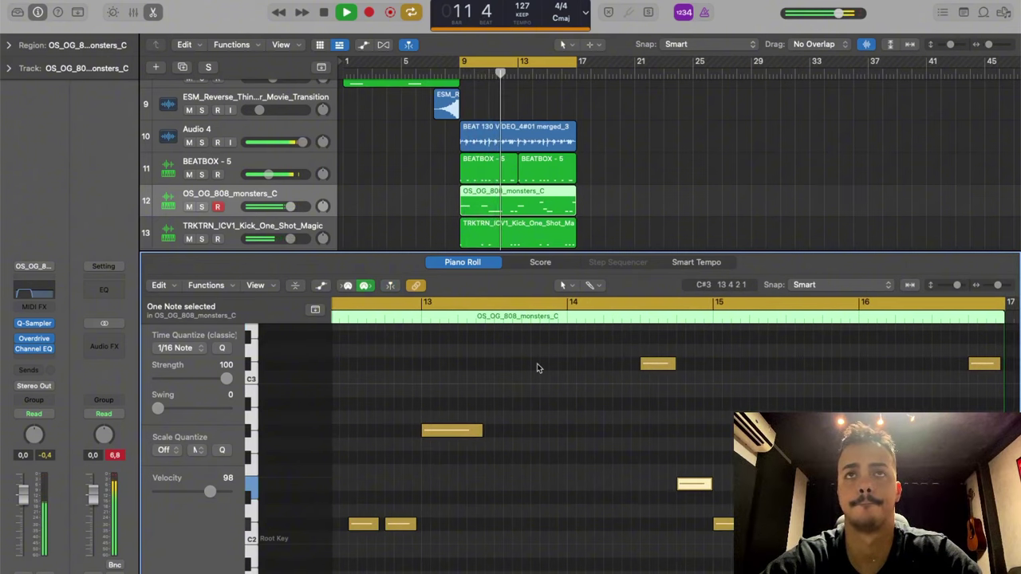
pyautogui.press('space')
pyautogui.moveTo(675, 363)
pyautogui.mouseDown()
pyautogui.moveTo(657, 364)
pyautogui.moveTo(670, 364)
pyautogui.mouseUp()
pyautogui.keyDown('super'); pyautogui.click(662, 364); pyautogui.keyUp('super')
pyautogui.click(624, 307)
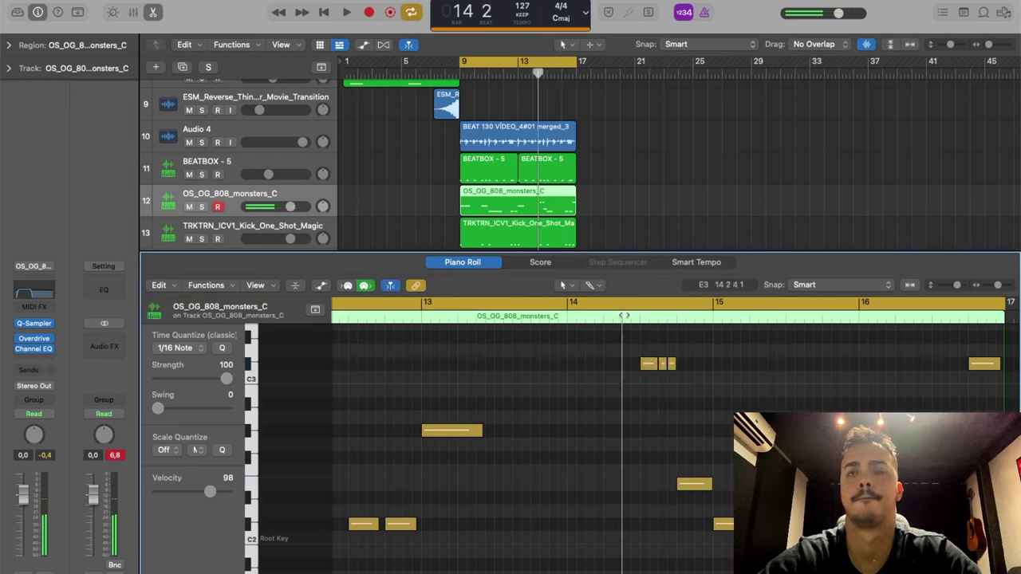
pyautogui.press('space')
pyautogui.press('space')
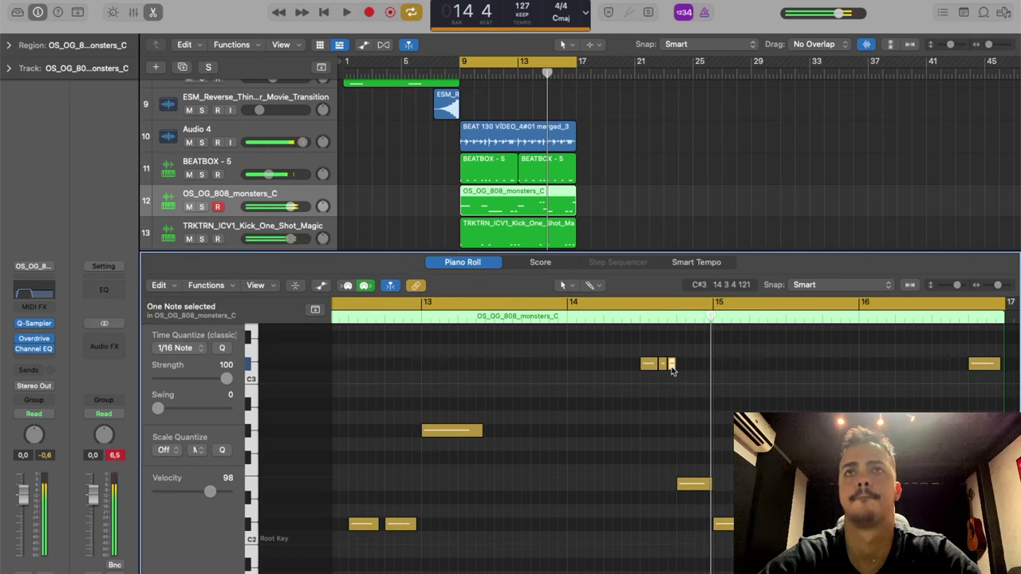
# Replace the two sixteenth notes in bar 14 with a single eighth-long B2 note following the C#3, and play the passage.
pyautogui.press('space')
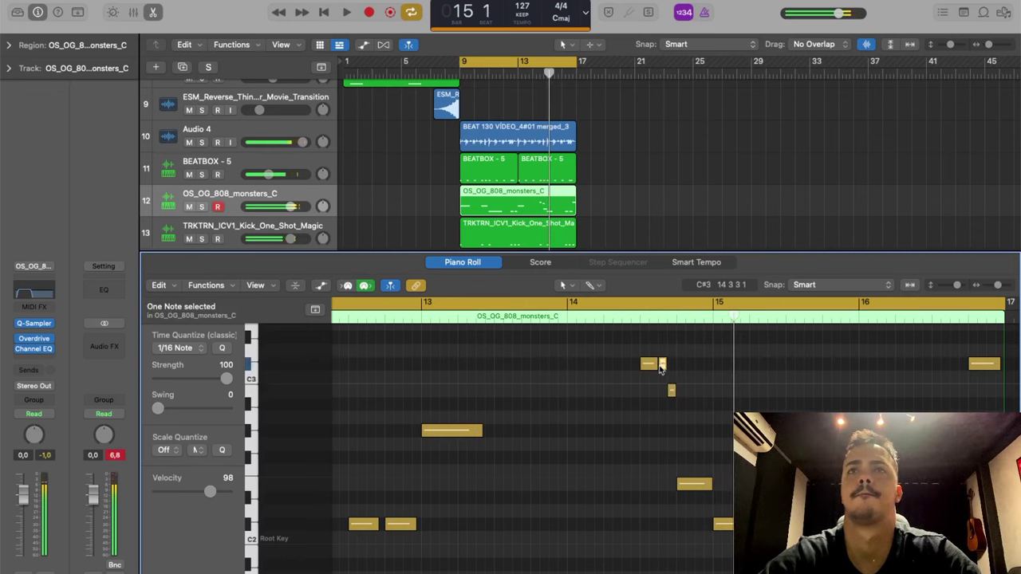
pyautogui.press('super+BackSpace')
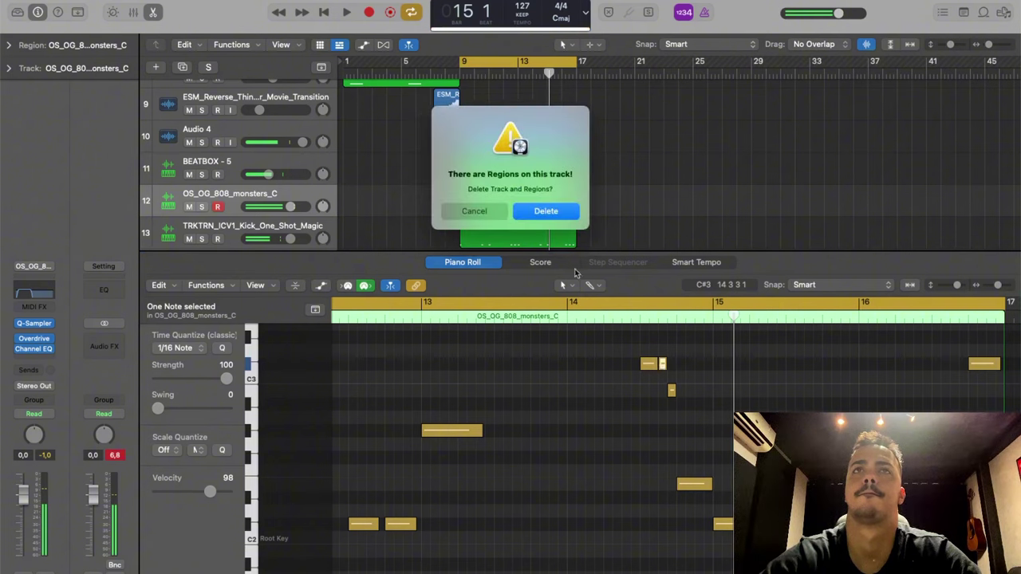
pyautogui.click(492, 212)
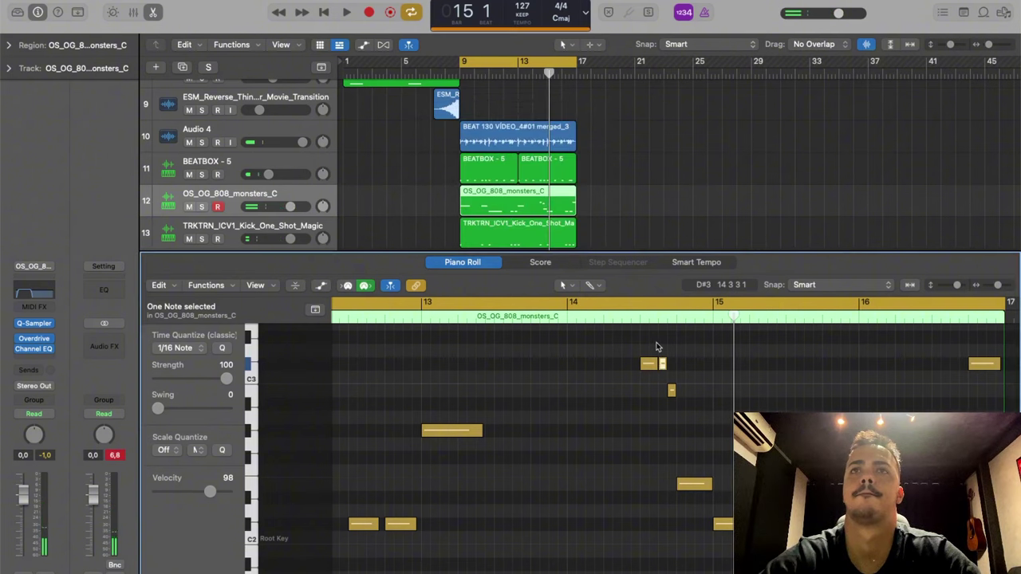
pyautogui.click(671, 394)
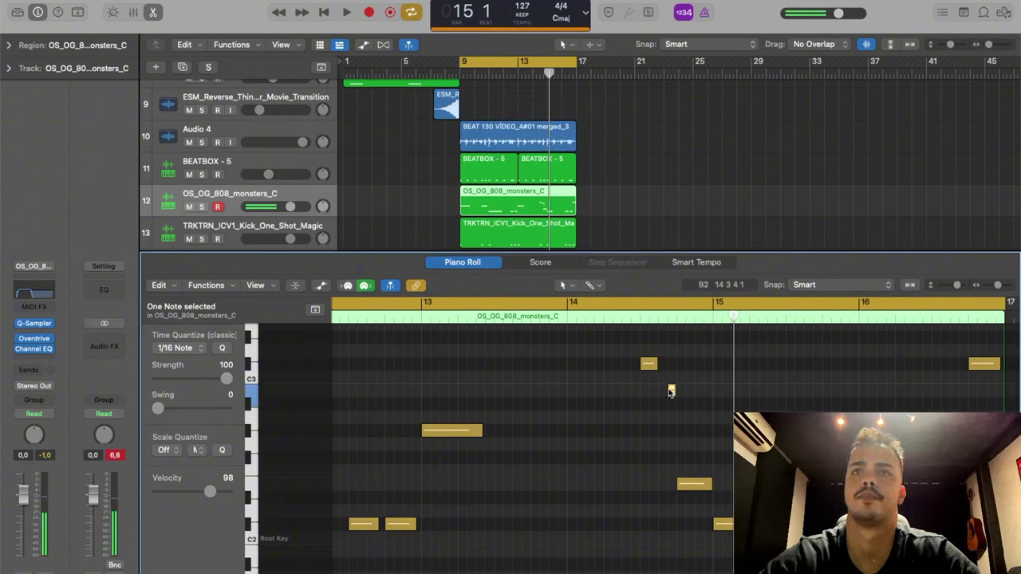
pyautogui.press('super+Right')
pyautogui.moveTo(647, 391); pyautogui.dragTo(634, 391)
pyautogui.click(583, 314)
pyautogui.press('space')
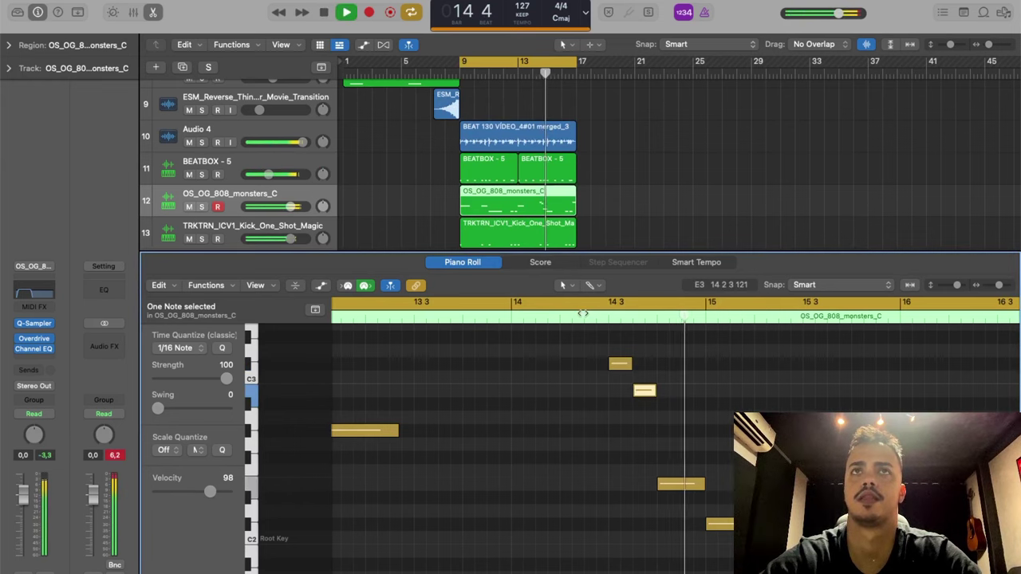
pyautogui.press('space')
# Cut the section from about bar 14 beat 3 to bar 15 out of the kick region and play from bar 14.
pyautogui.press('super+Right')
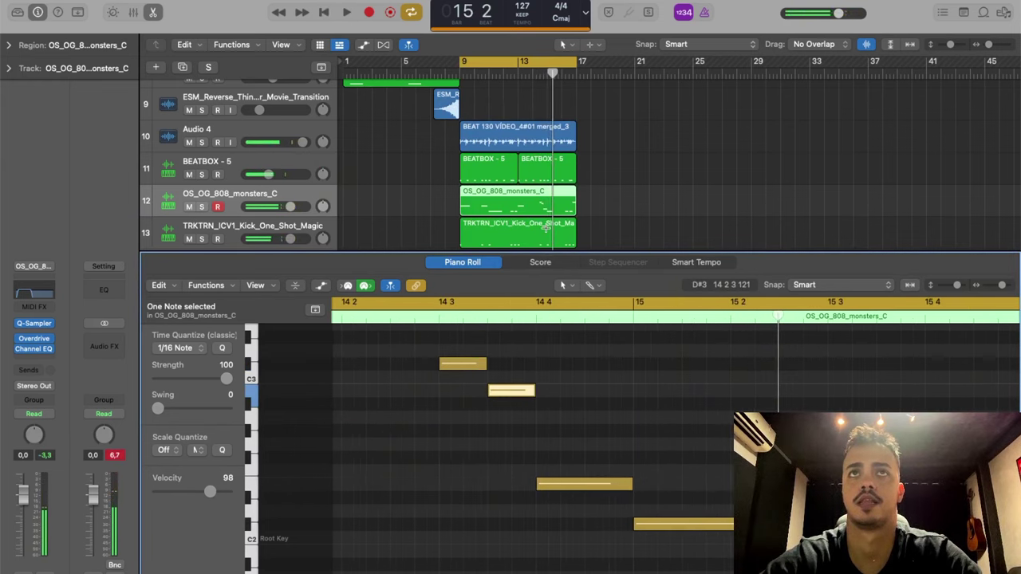
pyautogui.click(538, 232)
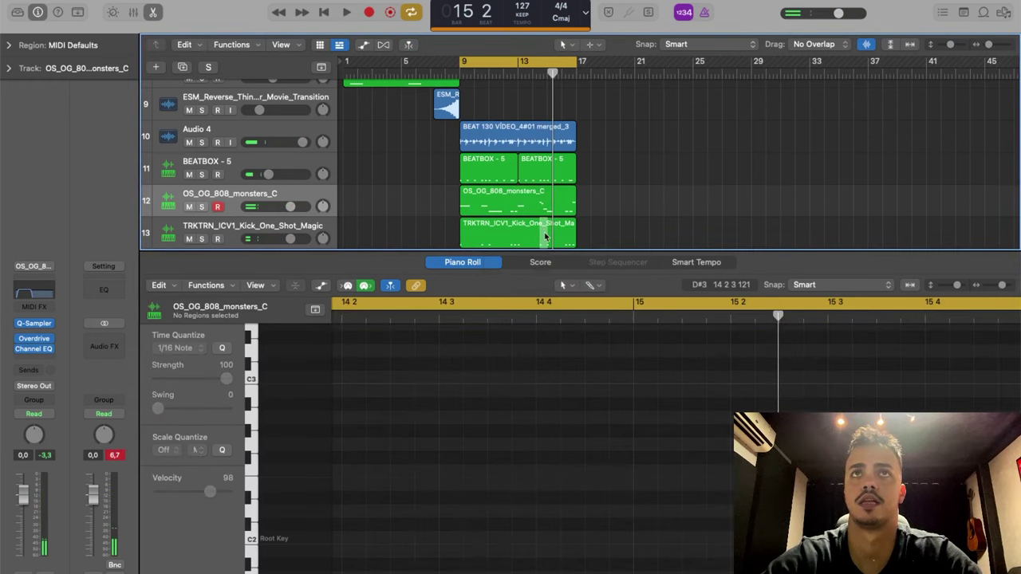
pyautogui.click(532, 67)
pyautogui.press('space')
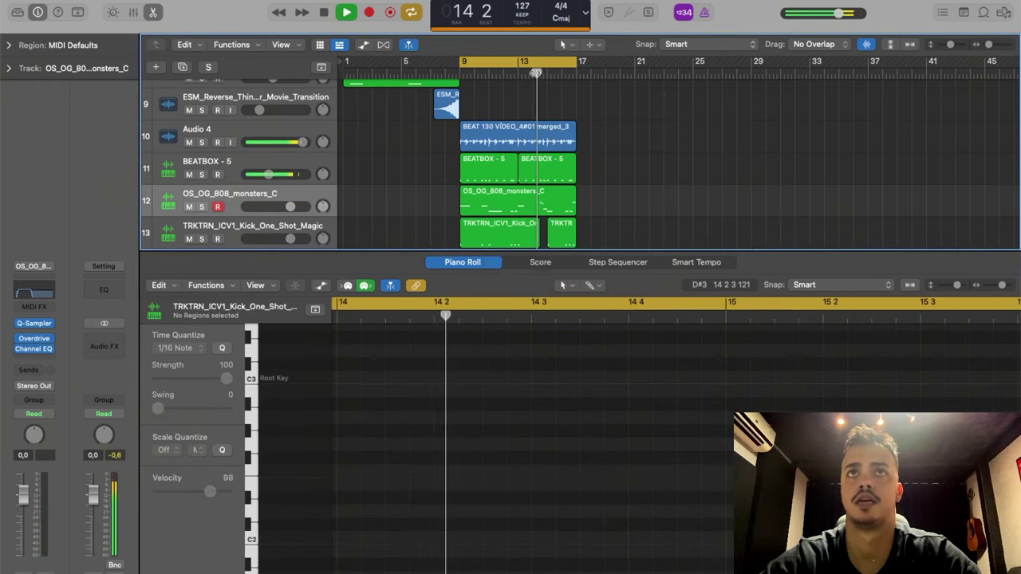
# Lower the 808 and kick tracks together to -2.2 dB and play the song from bar 1 with cycling off.
pyautogui.click(545, 213)
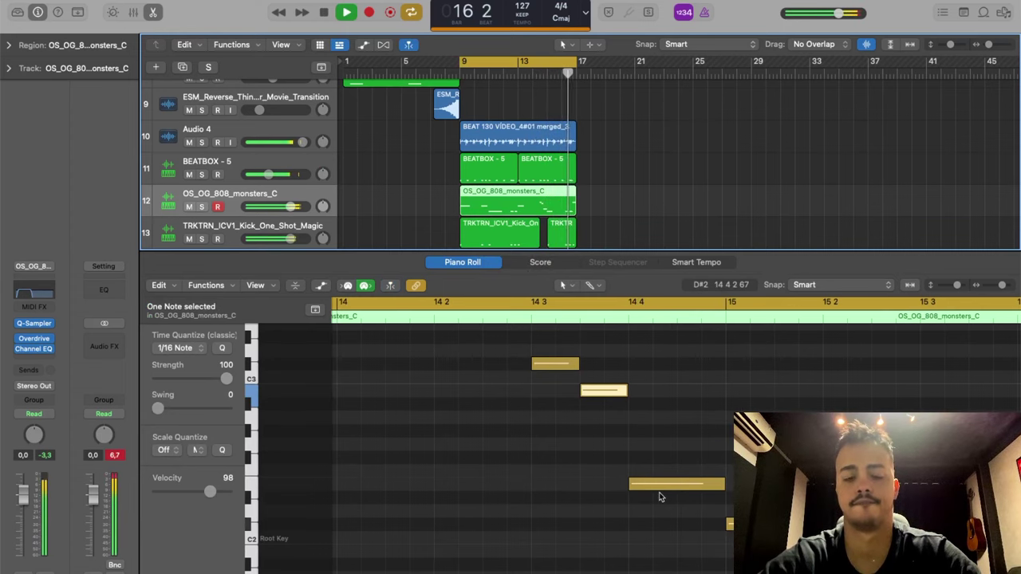
pyautogui.press('p')
pyautogui.press('super+Left')
pyautogui.press('super+Left')
pyautogui.press('super+Left')
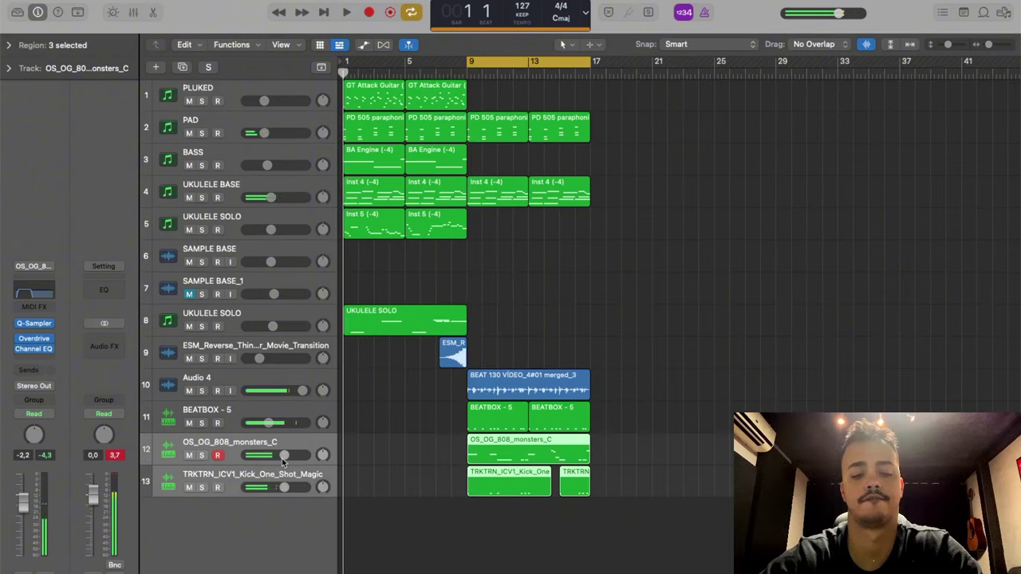
pyautogui.press('c')
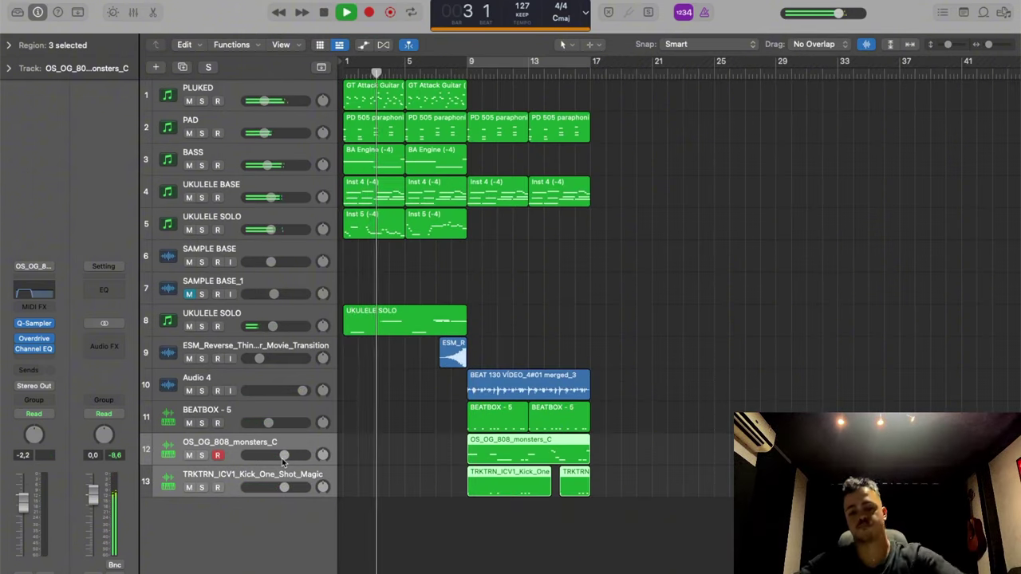
# Repeat all regions between bars 9 and 17 twice so the section extends to bar 33.
pyautogui.moveTo(623, 137); pyautogui.dragTo(492, 540)
pyautogui.press('super+r')
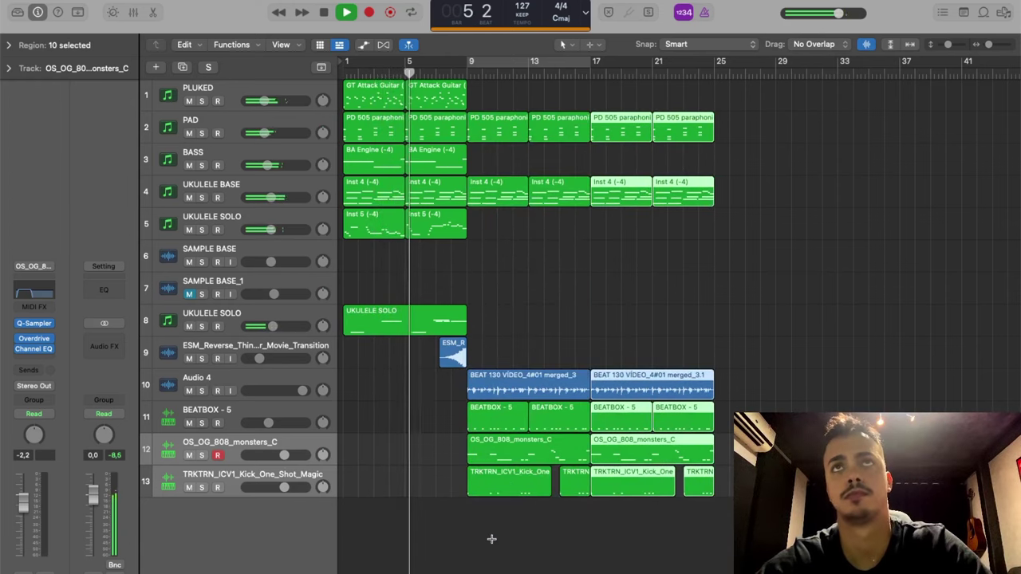
pyautogui.press('super+r')
pyautogui.click(703, 526)
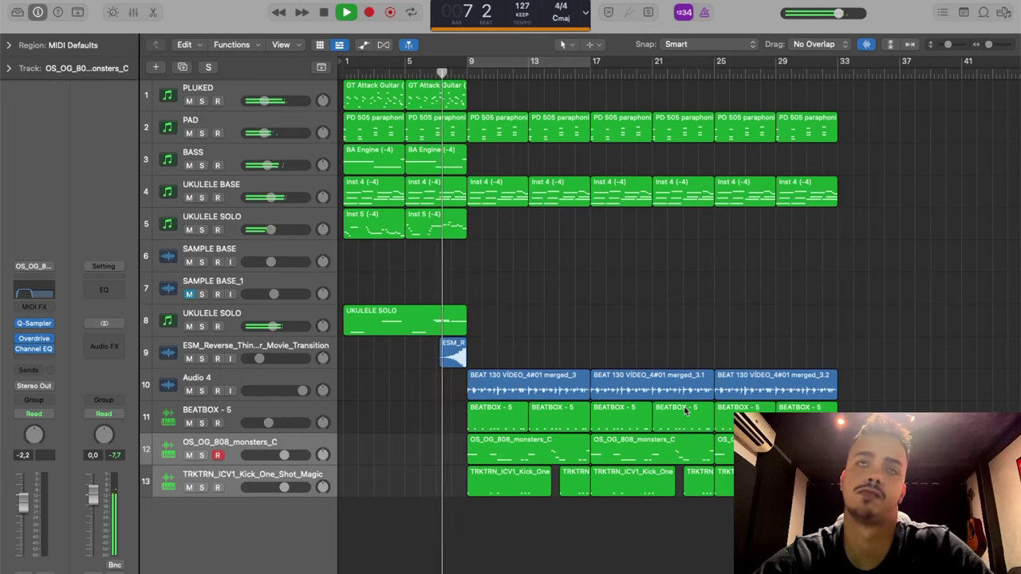
# Lower the Audio 4 track's volume slightly while the extended arrangement plays.
pyautogui.press('super+Right')
pyautogui.press('super+Right')
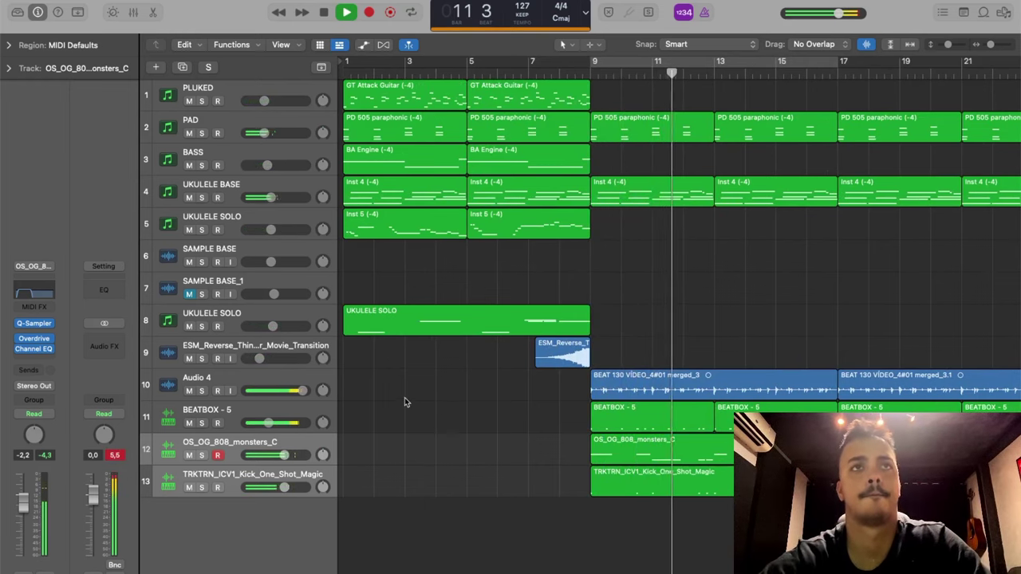
pyautogui.hscroll(2, 406, 400)
pyautogui.moveTo(303, 391); pyautogui.dragTo(299, 391)
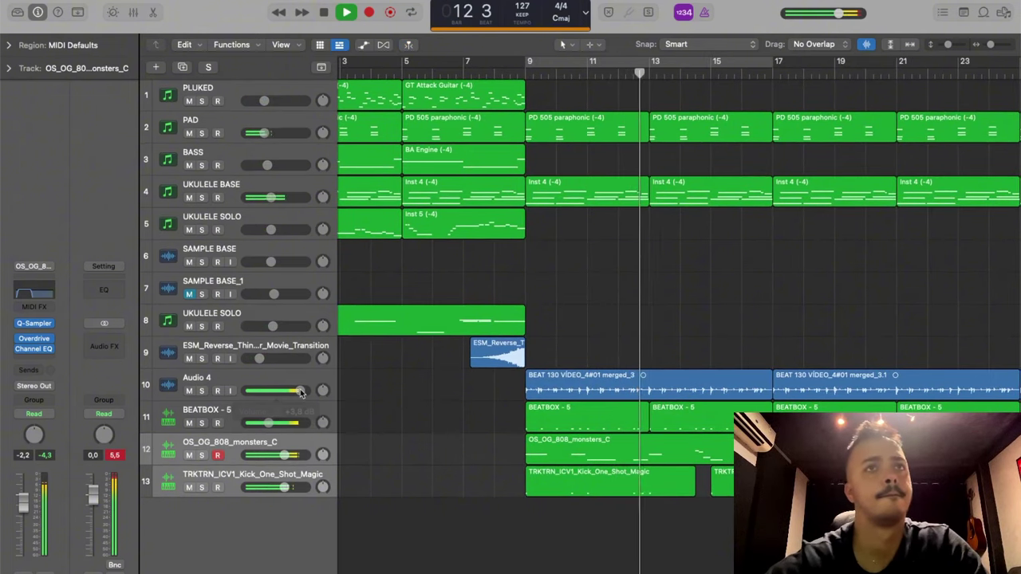
pyautogui.hscroll(5, 484, 397)
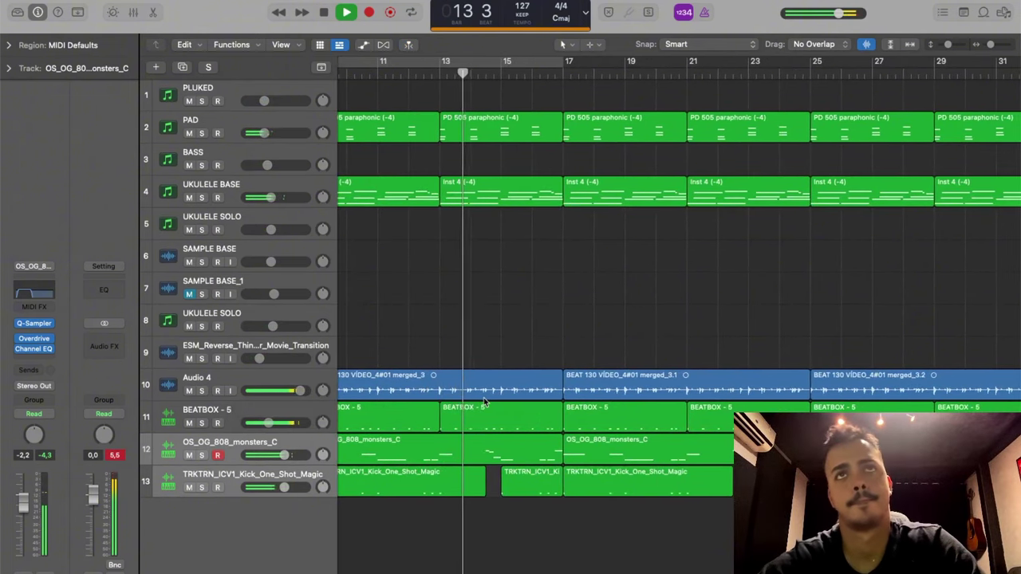
pyautogui.hscroll(-5, 484, 399)
# Copy the first UKULELE SOLO region to bar 17 and repeat it once to fill bars 17 to 25.
pyautogui.press('super+Left')
pyautogui.press('super+Left')
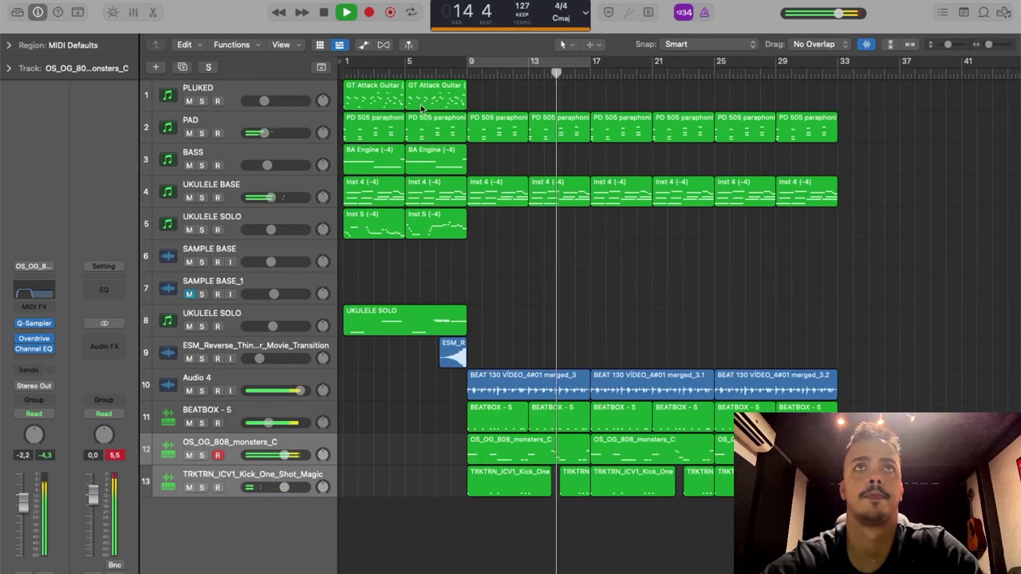
pyautogui.moveTo(378, 228); pyautogui.dragTo(623, 213)
pyautogui.scroll(5, 623, 213)
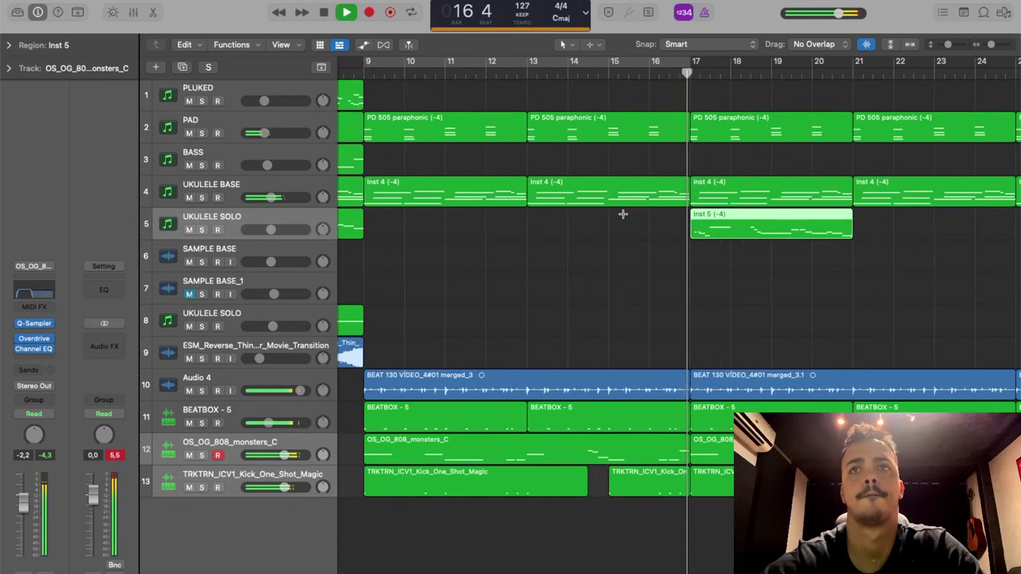
pyautogui.scroll(-3, 728, 343)
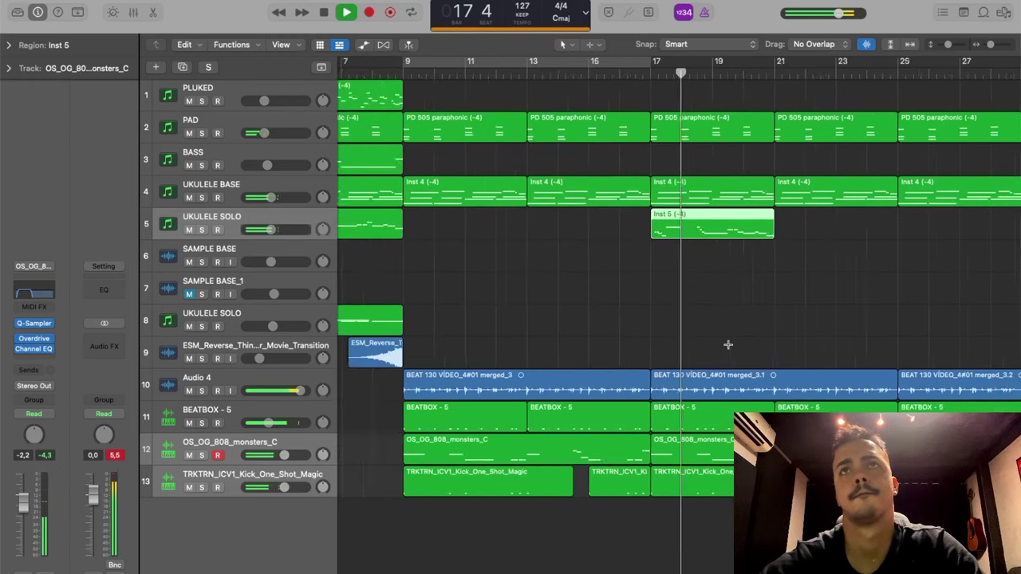
pyautogui.scroll(-3, 728, 344)
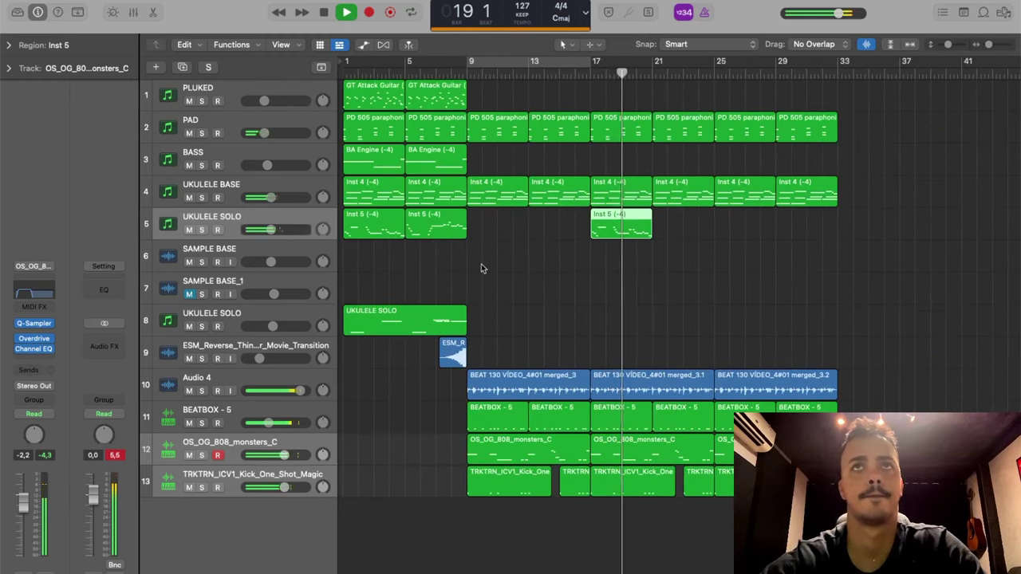
pyautogui.press('super+r')
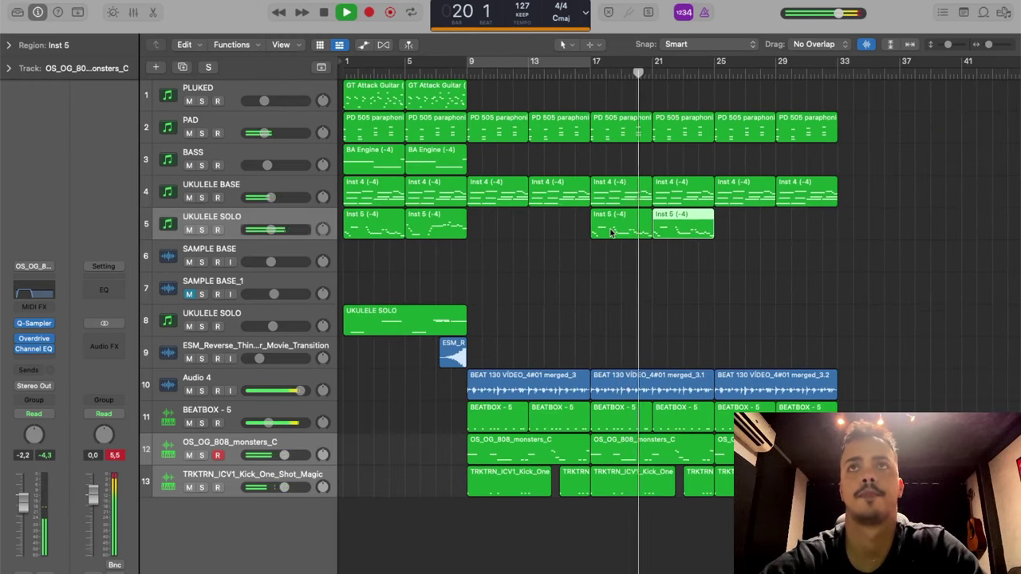
# Copy both PLUKED guitar regions from bars 1 to 9 to bar 25.
pyautogui.click(563, 273)
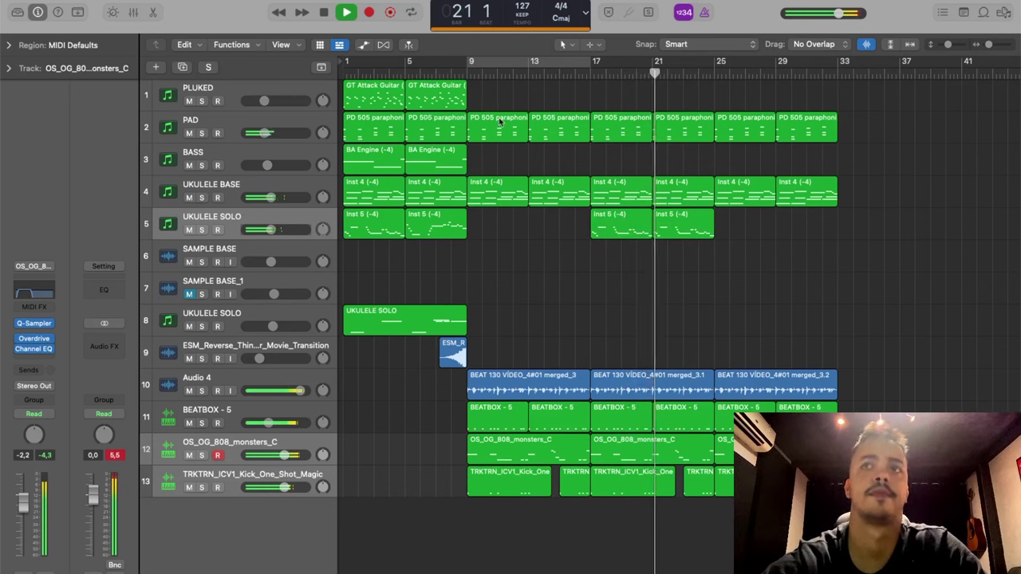
pyautogui.moveTo(504, 95); pyautogui.dragTo(751, 98)
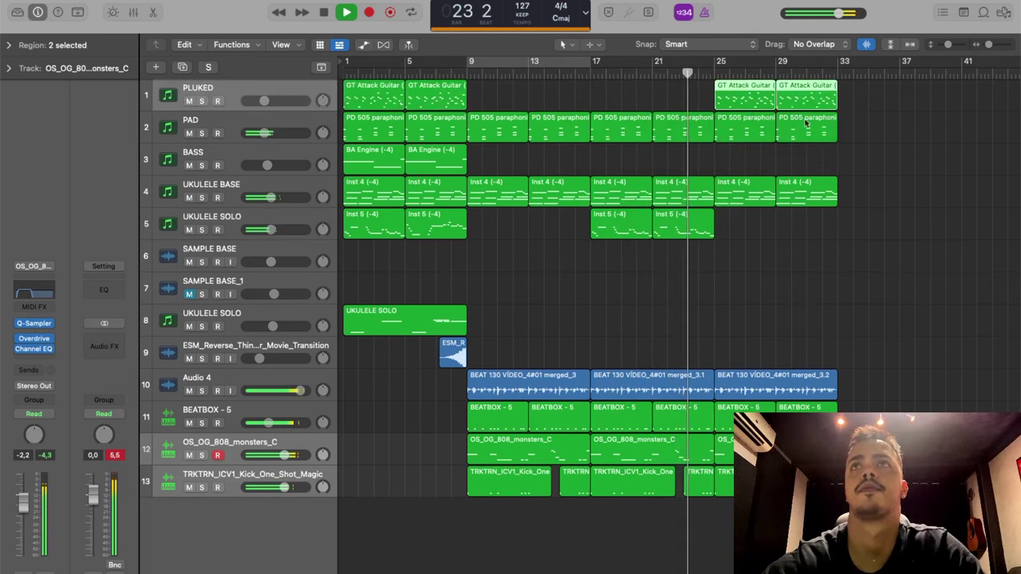
# Try the section from bar 25 to 33 without its PAD regions, and undo the deletion.
pyautogui.moveTo(783, 157); pyautogui.dragTo(753, 130)
pyautogui.press('Delete')
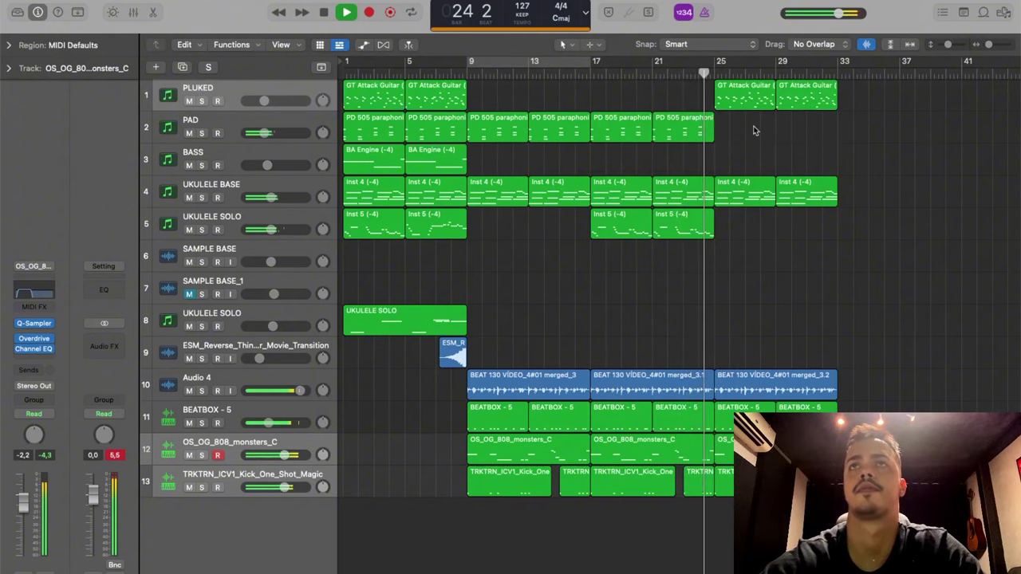
pyautogui.press('super+Right')
pyautogui.hscroll(2, 754, 126)
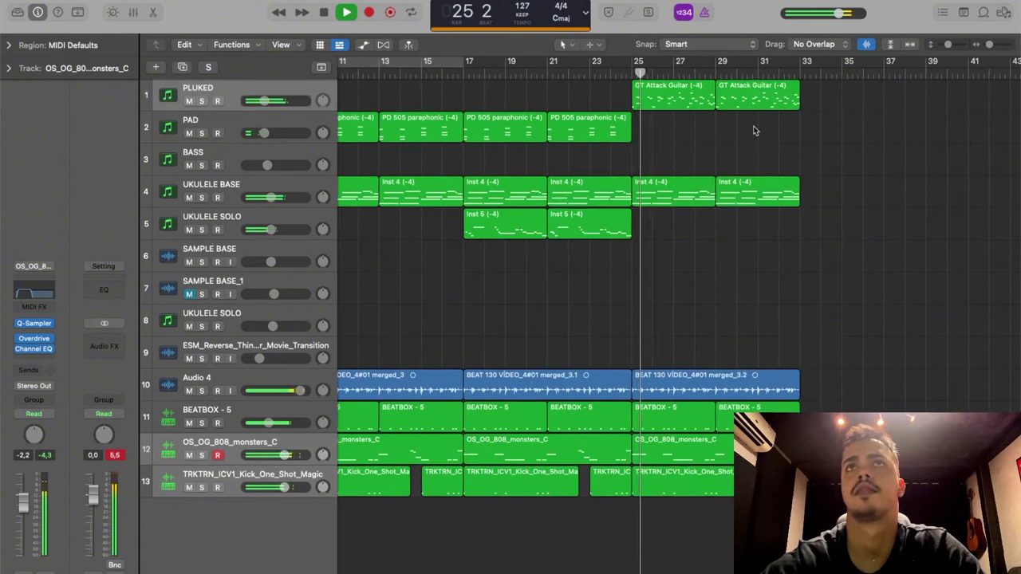
pyautogui.press('super+z')
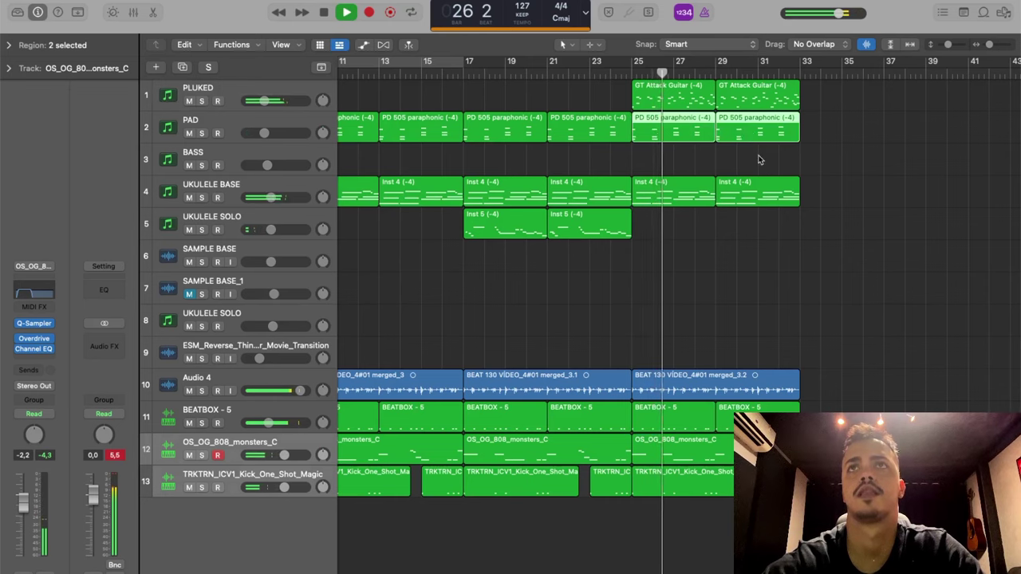
# Delete the UKULELE BASE regions between bars 25 and 33 and play from about bar 24.
pyautogui.moveTo(759, 159); pyautogui.dragTo(704, 202)
pyautogui.press('Delete')
pyautogui.click(611, 72)
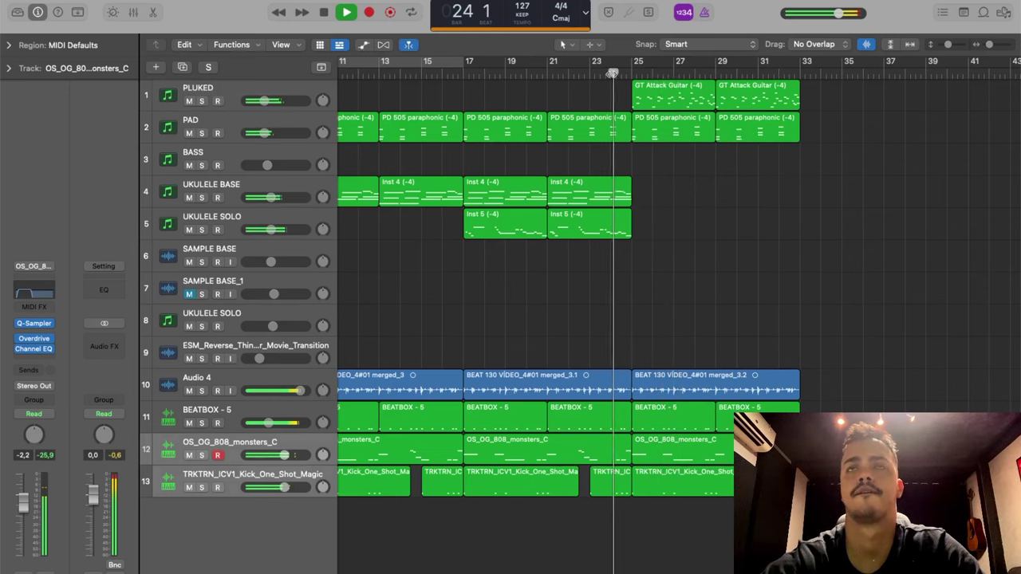
# Try repeating all regions of bars 25 to 33 once, and undo the repeat.
pyautogui.press('super+Left')
pyautogui.press('super+Left')
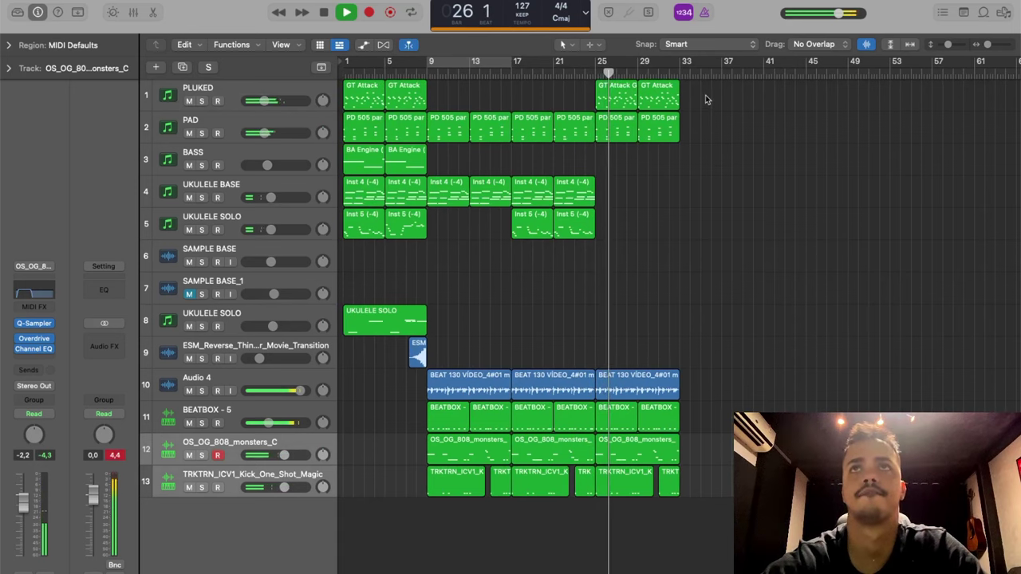
pyautogui.moveTo(705, 98); pyautogui.dragTo(610, 484)
pyautogui.press('super+r')
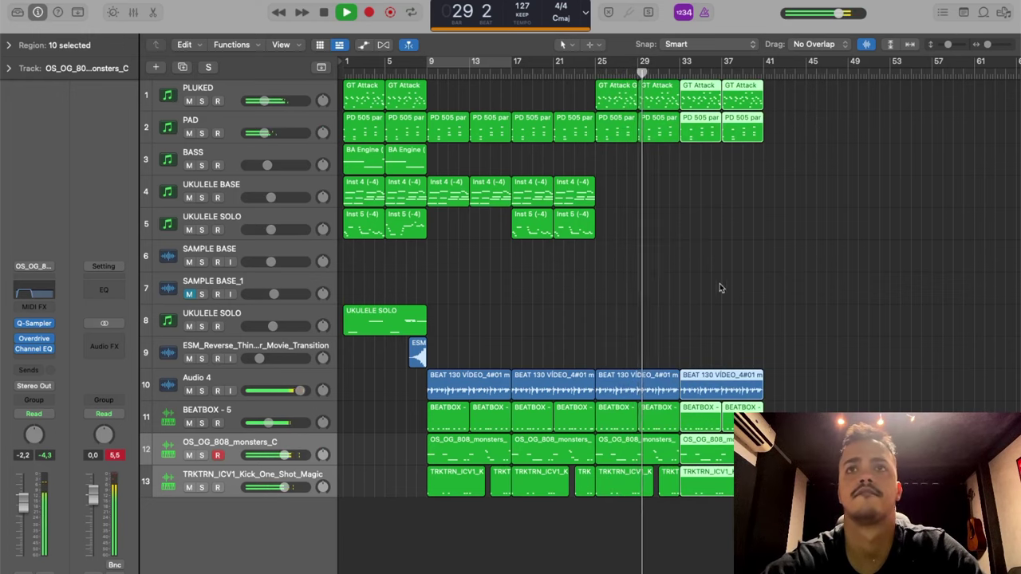
pyautogui.press('super+z')
# Clear bars 31 to 33 from the BEATBOX, 808 and kick tracks and play from shortly before bar 30.
pyautogui.press('super+Right')
pyautogui.press('super+Right')
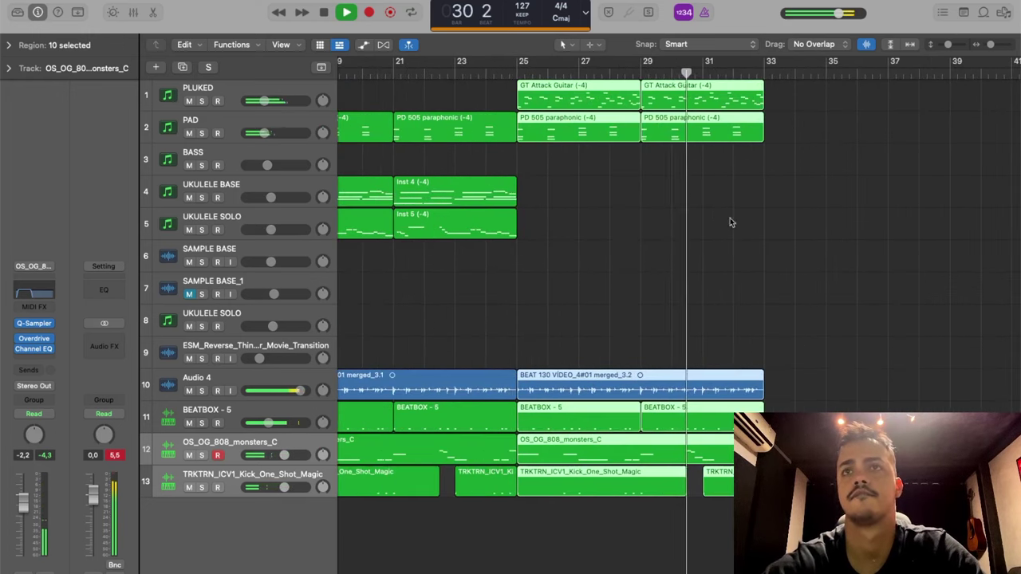
pyautogui.press('space')
pyautogui.moveTo(700, 424); pyautogui.dragTo(818, 479)
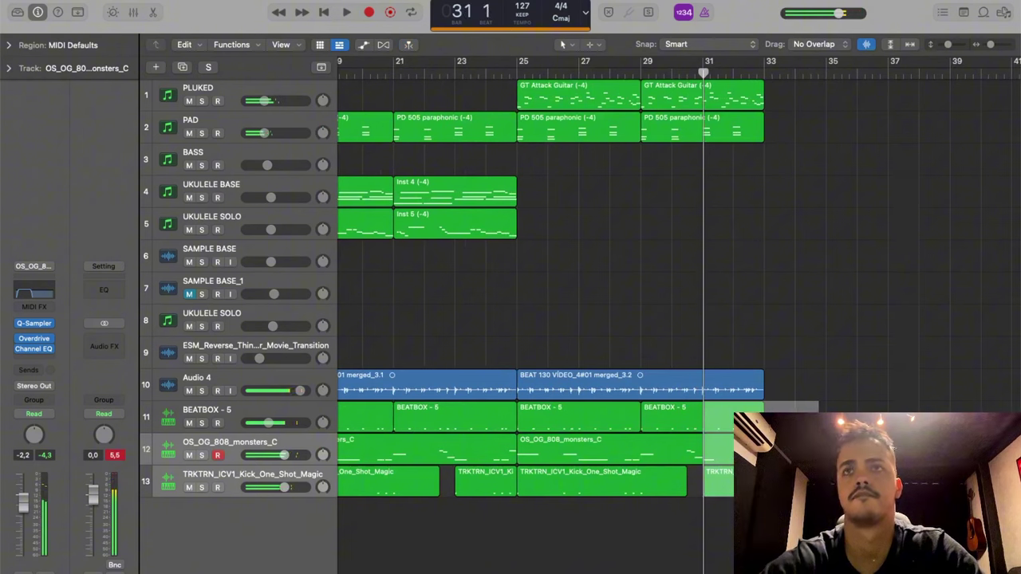
pyautogui.press('BackSpace')
pyautogui.press('Return')
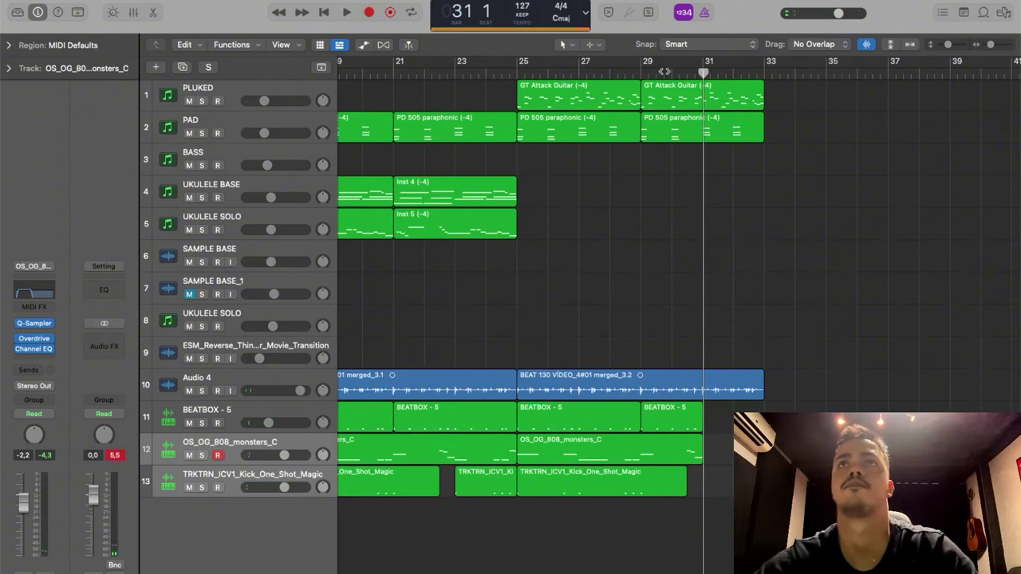
pyautogui.click(664, 72)
pyautogui.press('space')
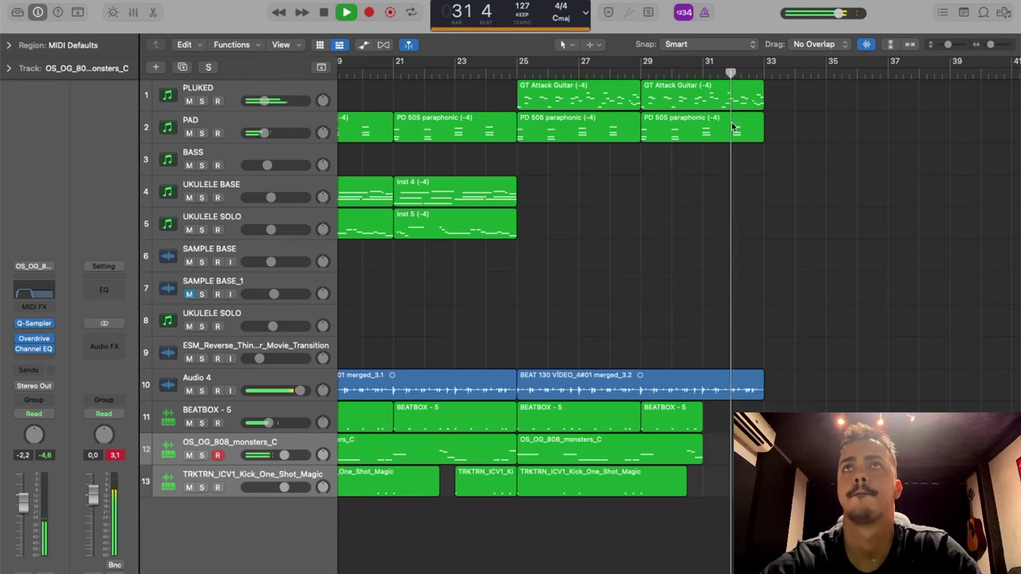
# Cut the Audio 4 region from bar 32 beat 3 to its end and play from late in bar 31.
pyautogui.press('super+Right')
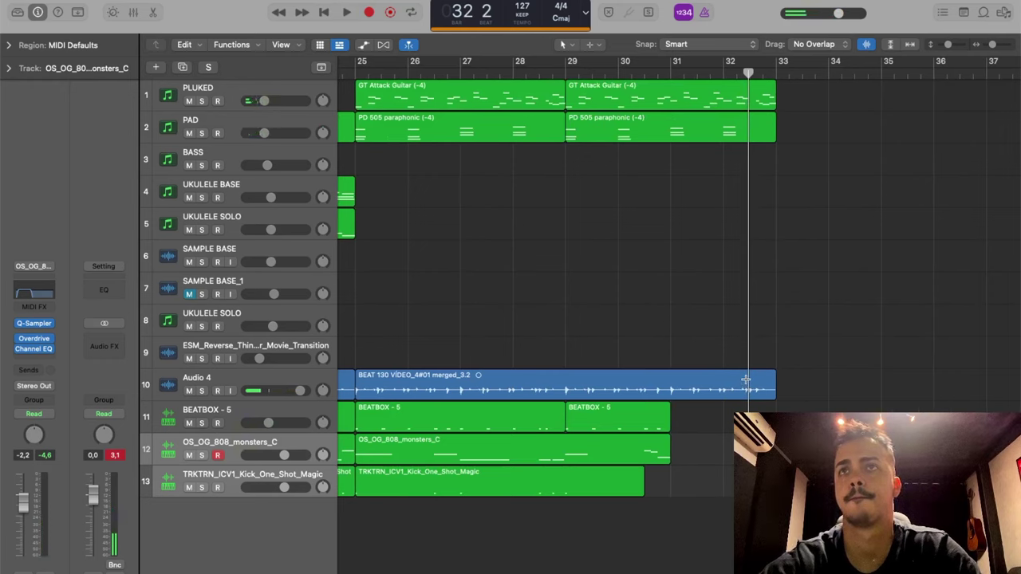
pyautogui.doubleClick(745, 380)
pyautogui.press('BackSpace')
pyautogui.click(708, 73)
pyautogui.press('space')
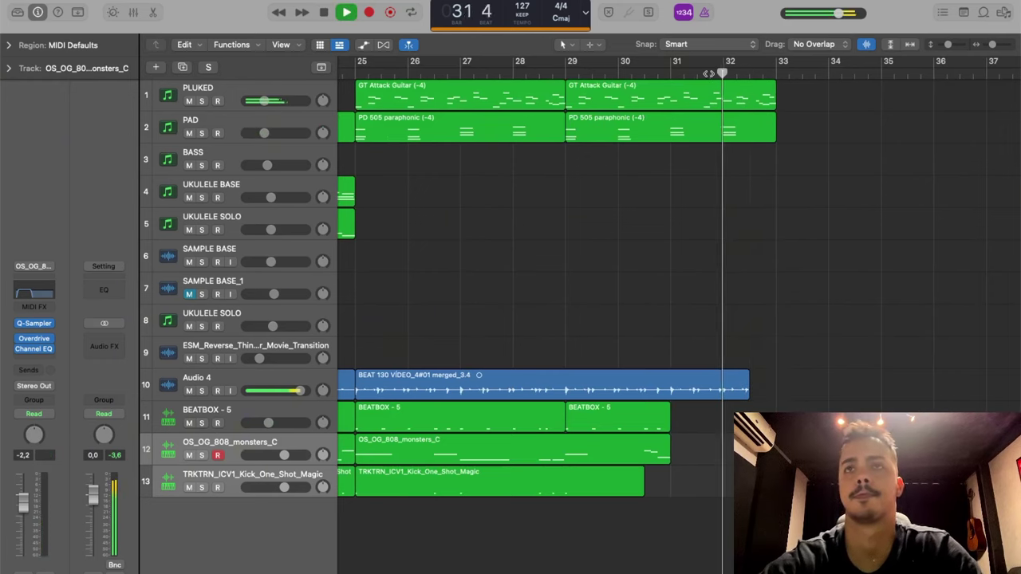
# Trim the end of the Audio 4 region back to about bar 32 beat 2 and replay from bar 31 beat 3.
pyautogui.press('super+Right')
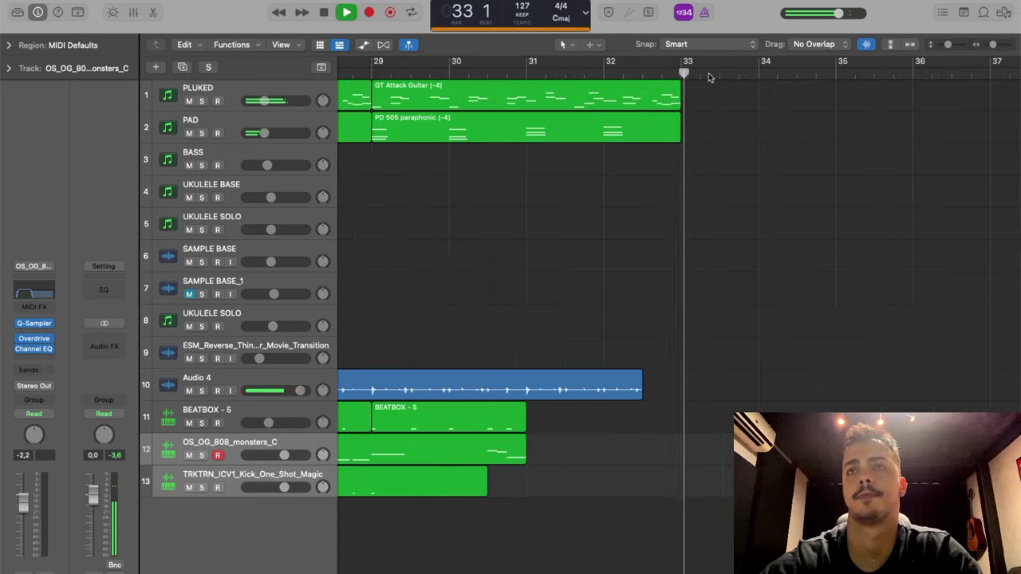
pyautogui.moveTo(604, 375); pyautogui.dragTo(597, 376)
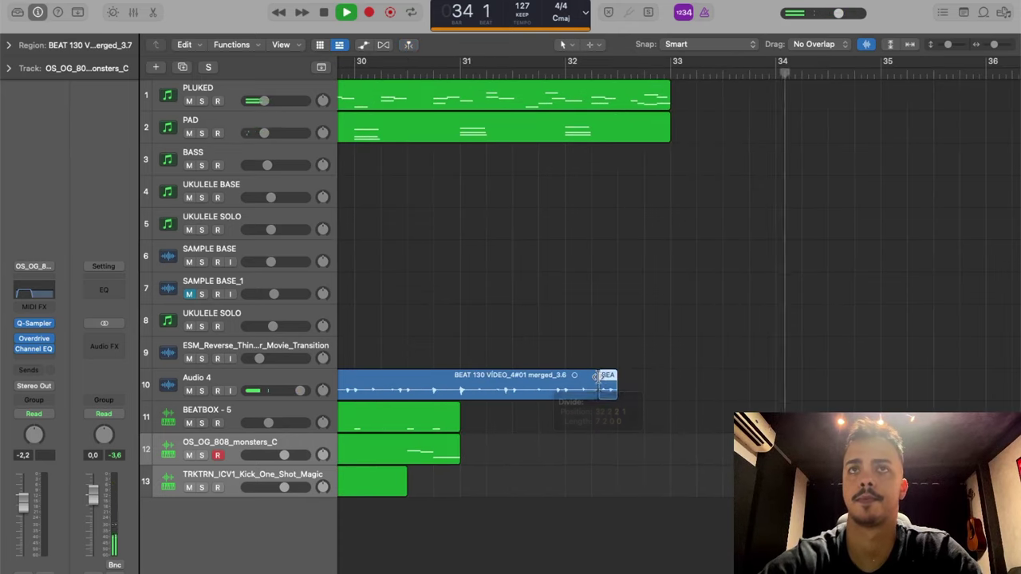
pyautogui.doubleClick(536, 82)
pyautogui.click(536, 72)
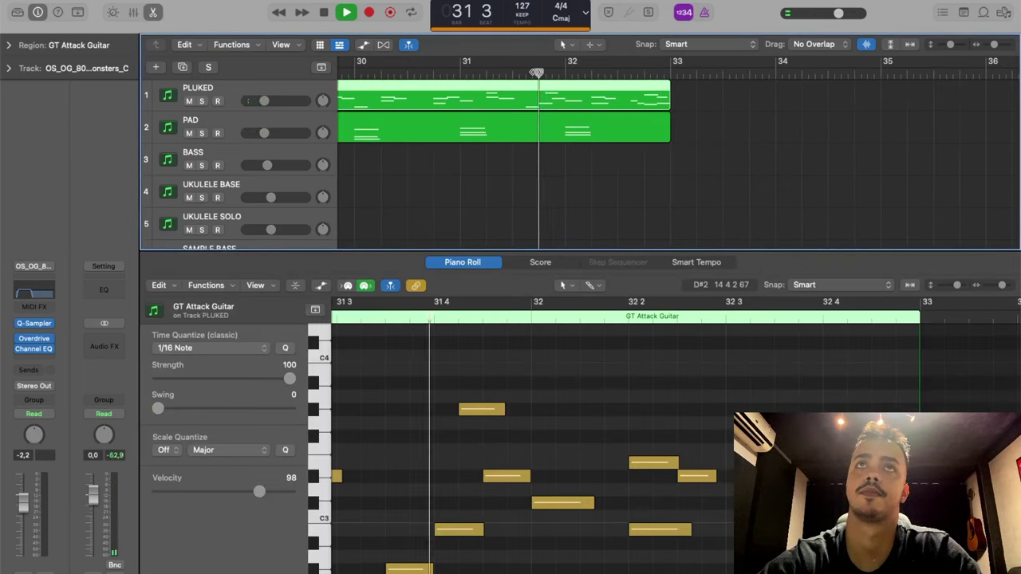
pyautogui.press('e')
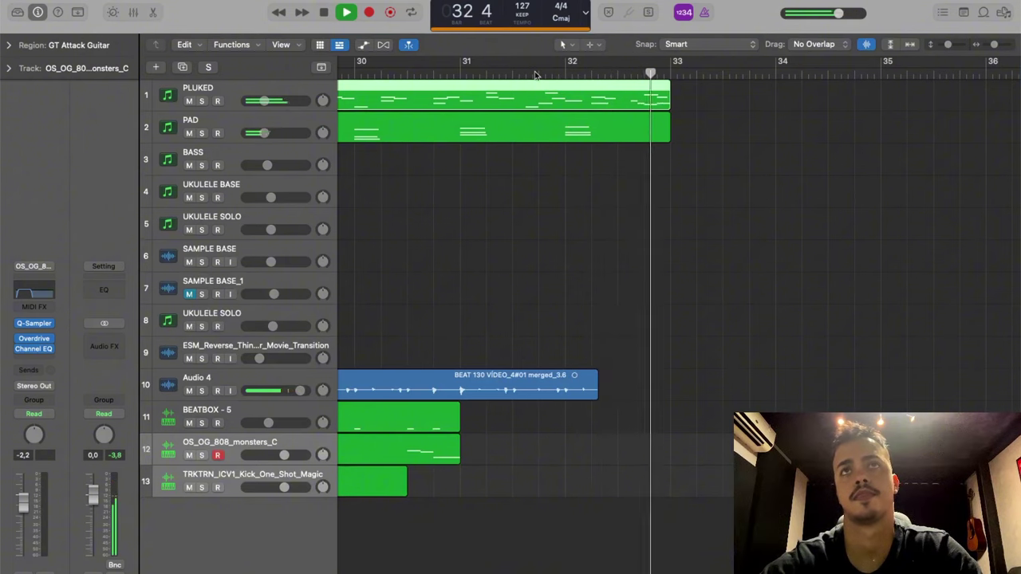
# Duplicate all regions of bars 9 to 33 at bar 33, and undo the extra UKULELE SOLO copies in bars 33 to 41.
pyautogui.press('super+Left')
pyautogui.press('super+Left')
pyautogui.press('super+Left')
pyautogui.press('space')
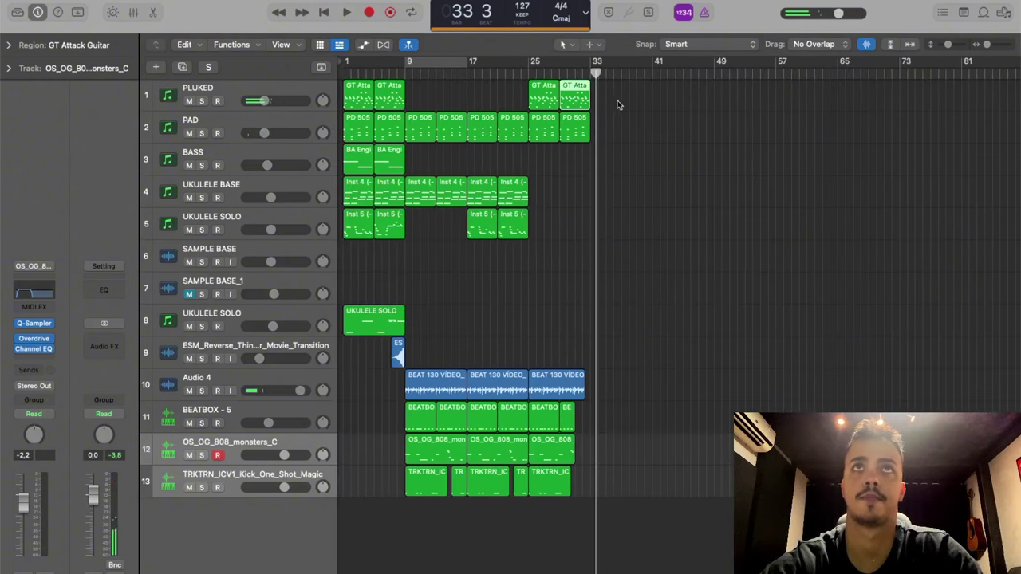
pyautogui.moveTo(628, 95); pyautogui.dragTo(421, 572)
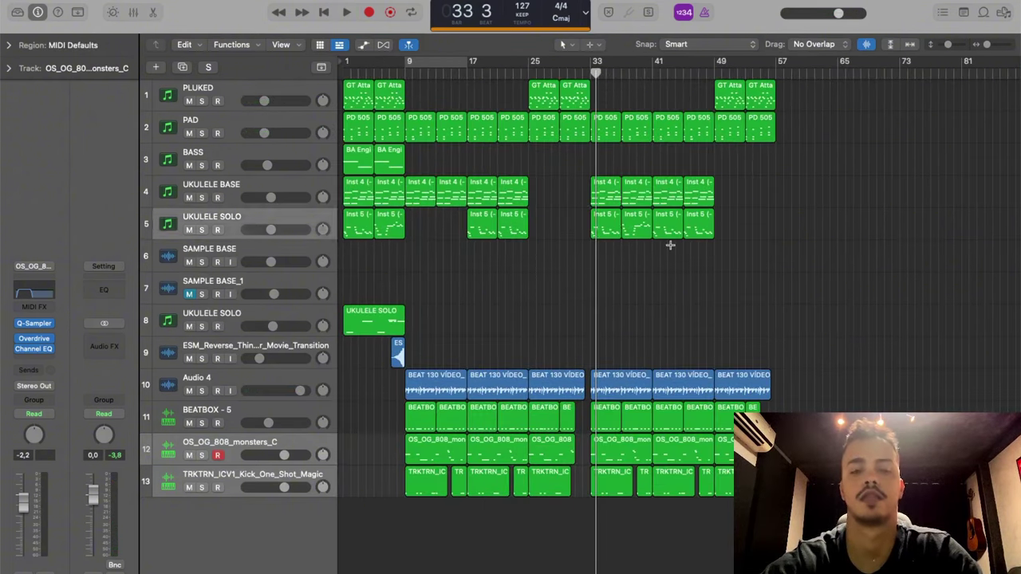
pyautogui.press('super+z')
# Move the duplicated section from bar 33 to bar 41 and copy its first eight bars to bar 33.
pyautogui.moveTo(605, 96); pyautogui.dragTo(884, 528)
pyautogui.moveTo(618, 382); pyautogui.dragTo(681, 391)
pyautogui.moveTo(631, 88); pyautogui.dragTo(707, 495)
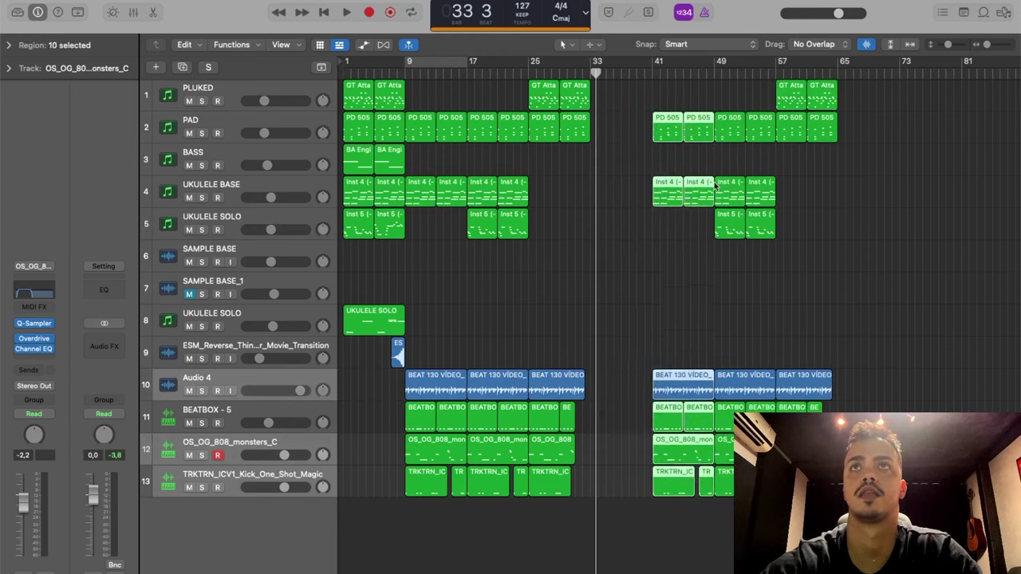
pyautogui.moveTo(673, 194); pyautogui.dragTo(609, 194)
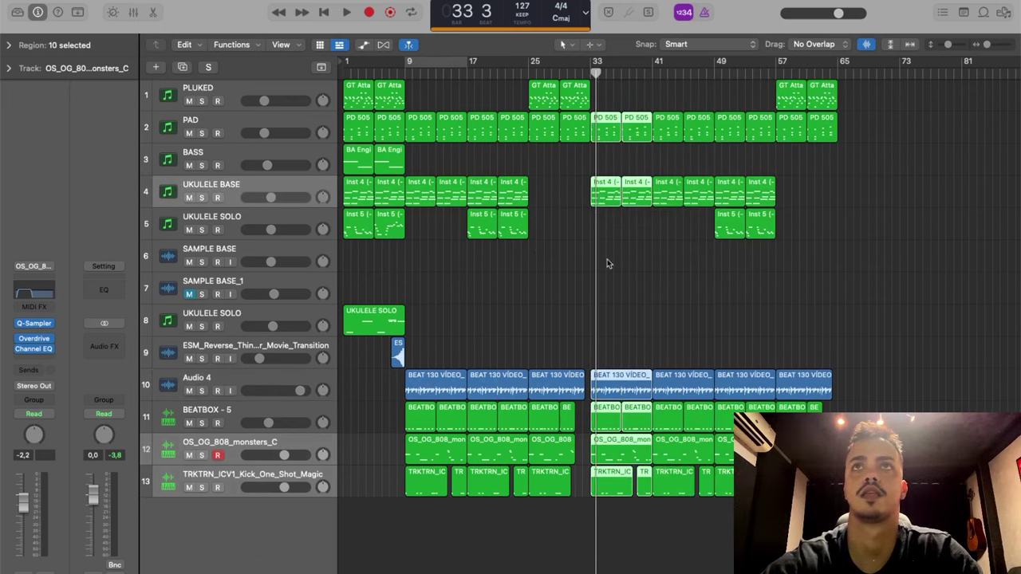
# Copy the opening UKULELE SOLO regions of track 5 and the opening PLUKED regions to bar 33, and play from about bar 32.
pyautogui.moveTo(438, 259); pyautogui.dragTo(608, 237)
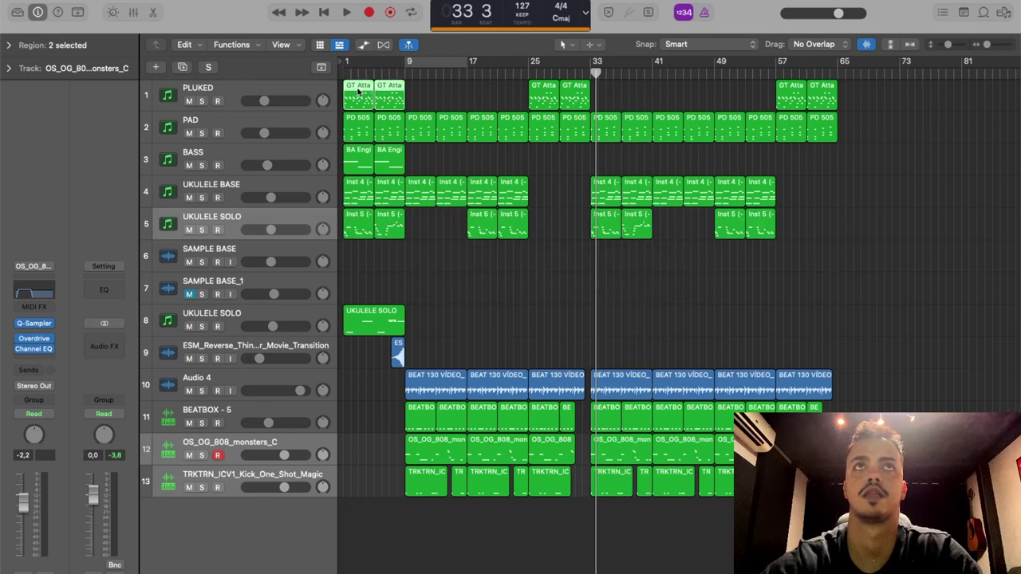
pyautogui.moveTo(358, 92); pyautogui.dragTo(593, 92)
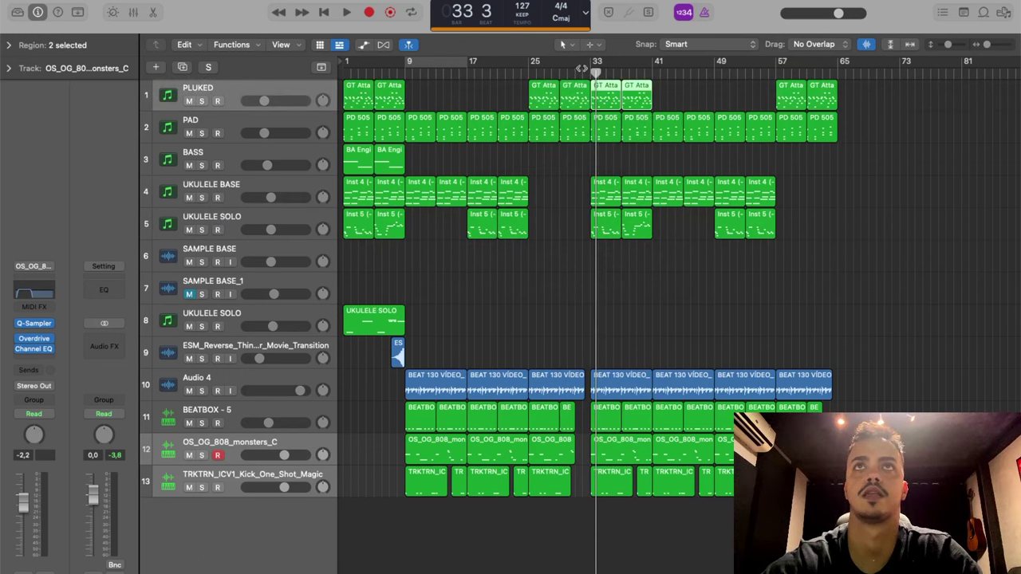
pyautogui.click(580, 69)
pyautogui.press('space')
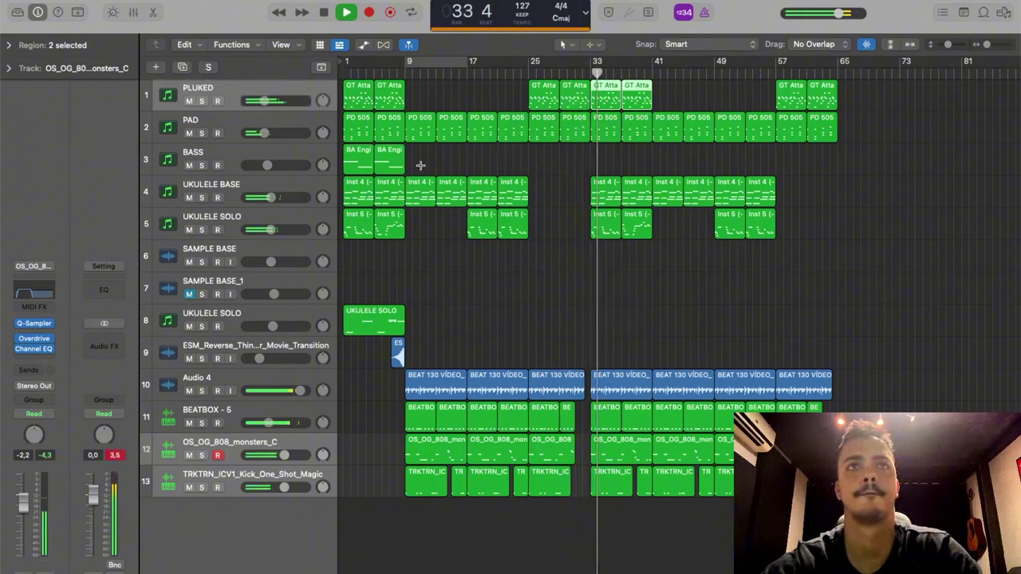
# Copy the track 8 UKULELE SOLO region from bar 1 to bar 33 and replay the transition into bar 33.
pyautogui.moveTo(367, 323); pyautogui.dragTo(614, 332)
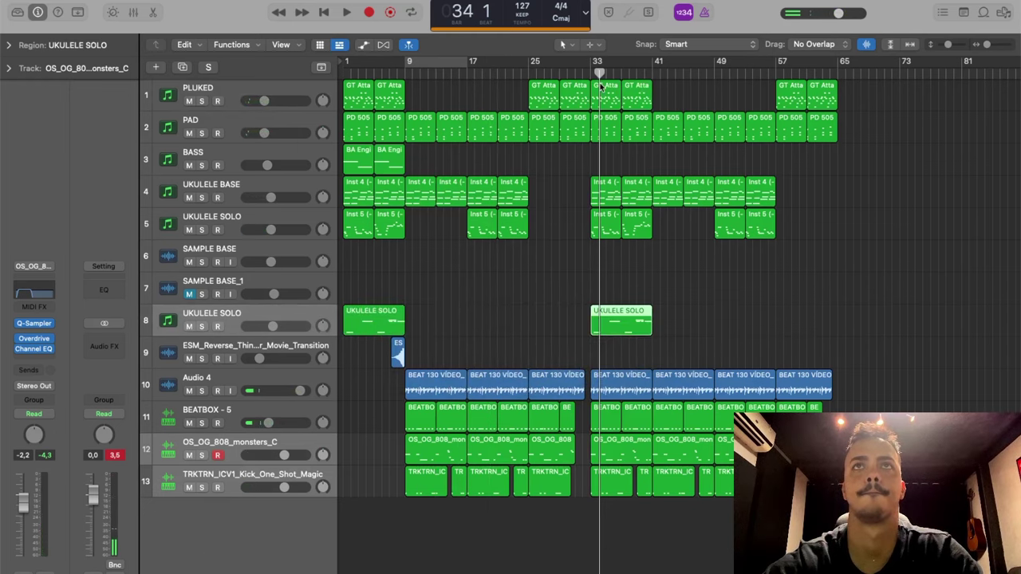
pyautogui.click(586, 74)
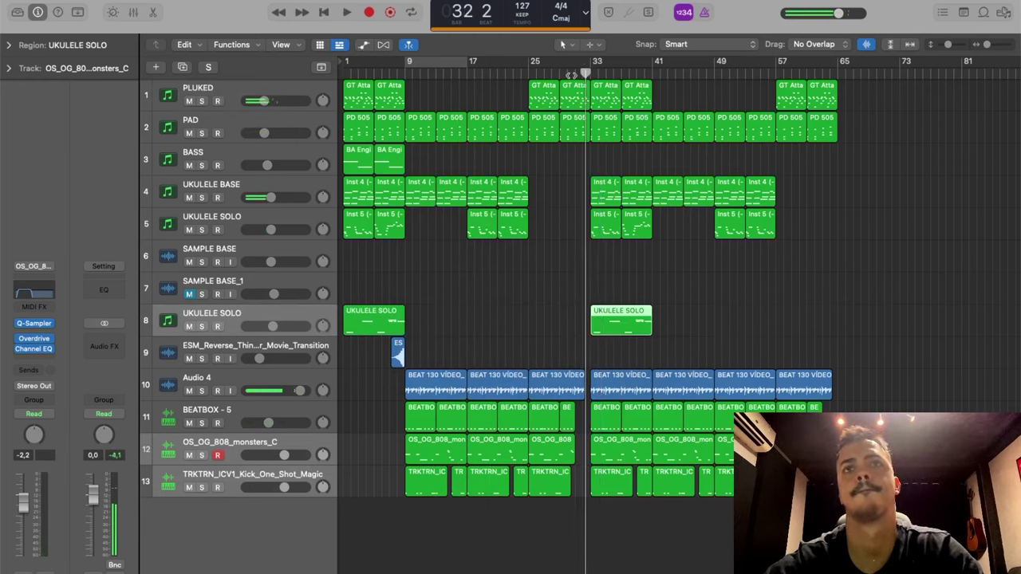
pyautogui.doubleClick(561, 75)
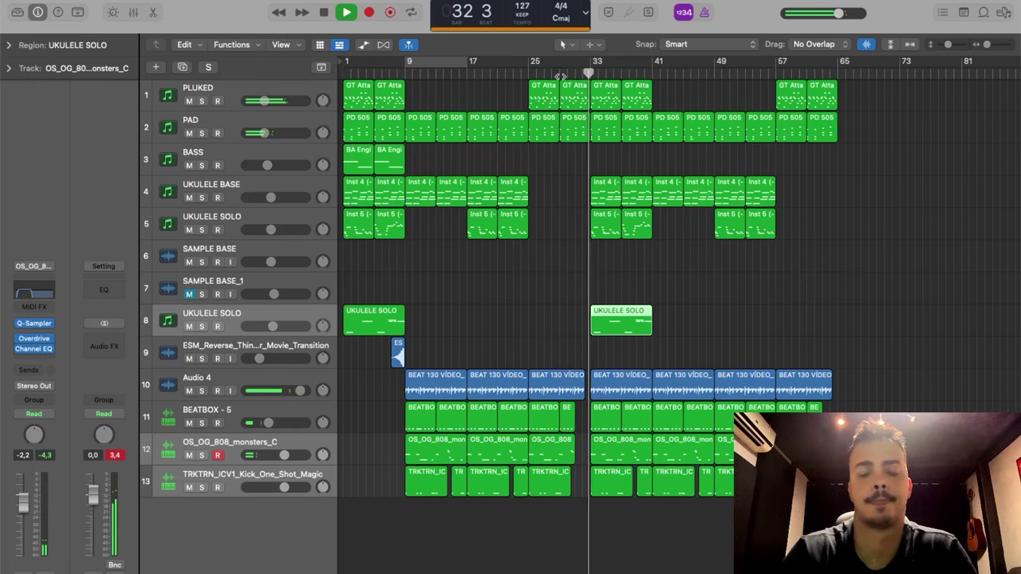
pyautogui.scroll(5, 561, 81)
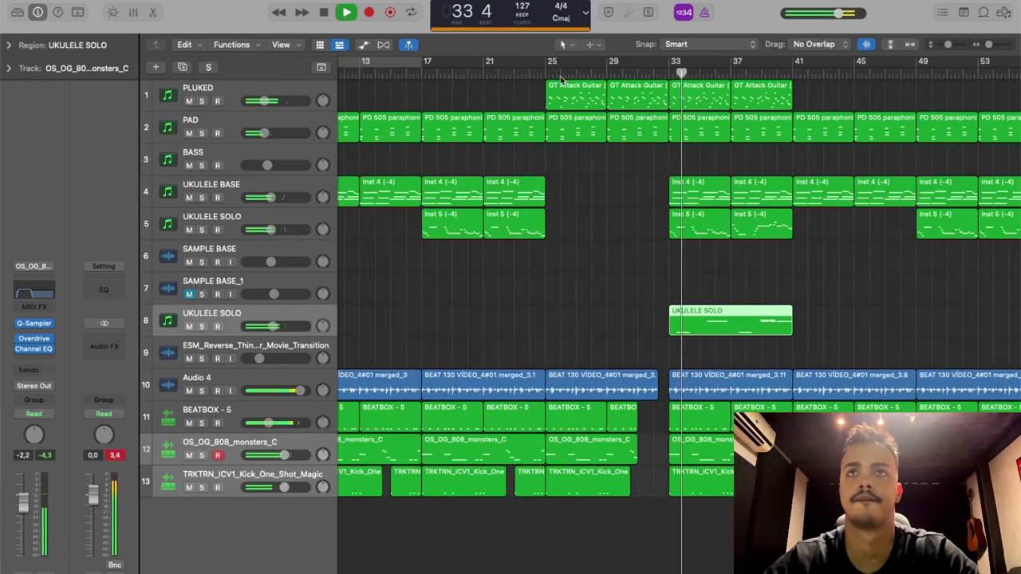
pyautogui.click(548, 72)
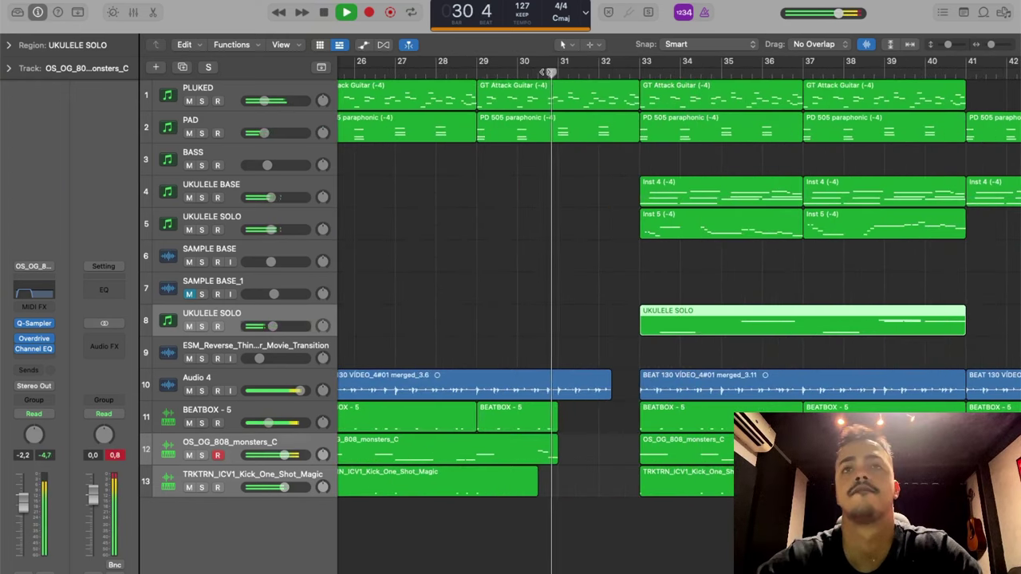
# Split the Audio 4 region just after bar 32 and delete the leftover piece at its end.
pyautogui.scroll(6, 546, 71)
pyautogui.scroll(2, 545, 71)
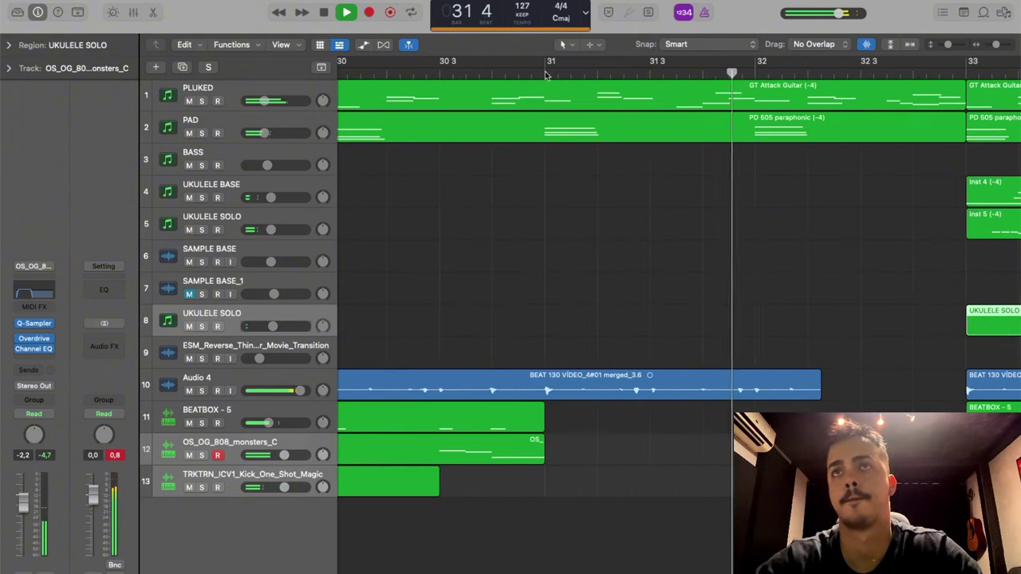
pyautogui.press('space')
pyautogui.doubleClick(770, 381)
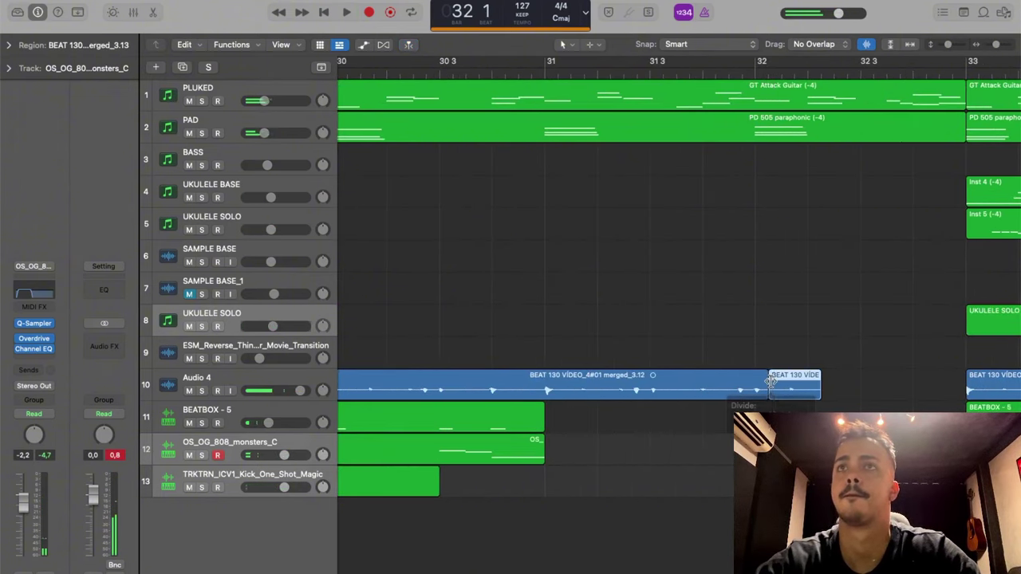
pyautogui.press('BackSpace')
# Send the Audio 4 track to Bus 2, load the user channel strip setting DELEY 1/4 there and set its H-Delay time to 1/8.
pyautogui.click(271, 381)
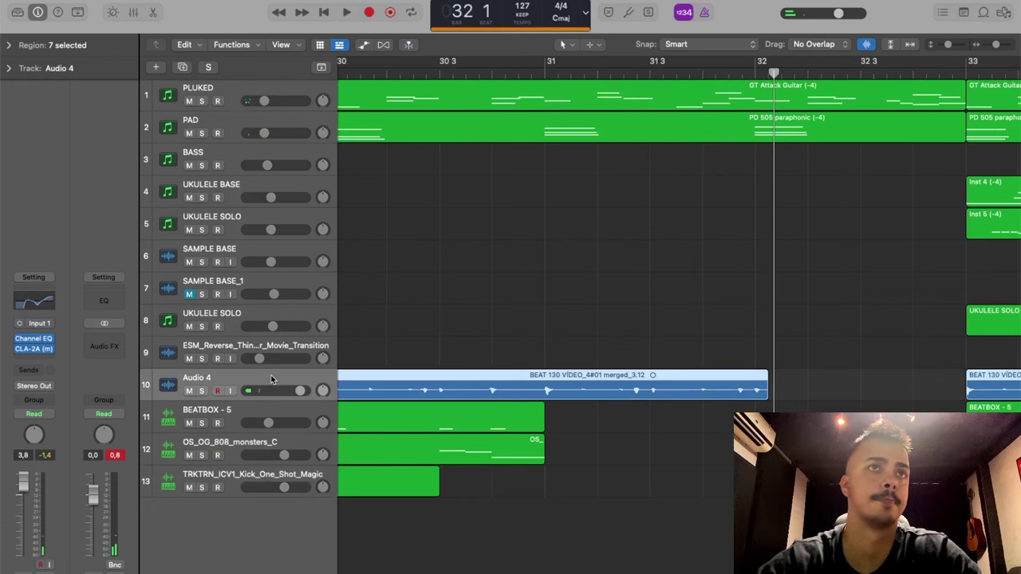
pyautogui.click(31, 370)
pyautogui.moveTo(32, 389)
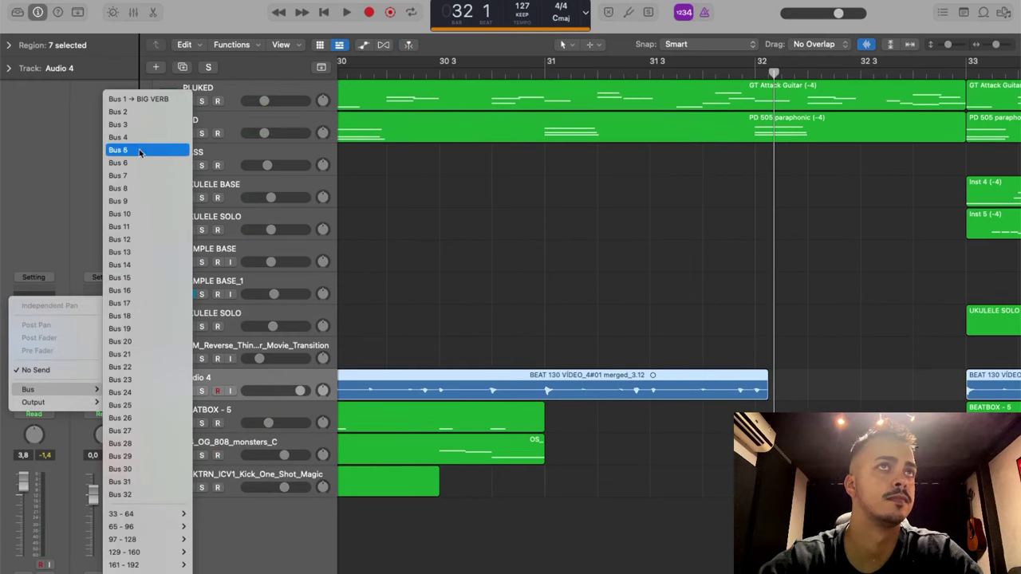
pyautogui.click(130, 116)
pyautogui.click(115, 271)
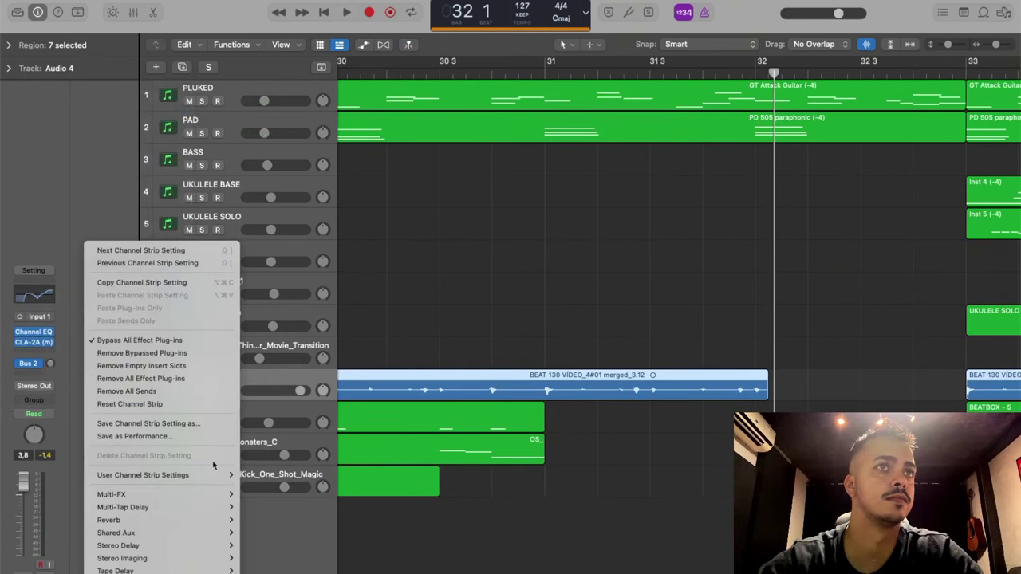
pyautogui.moveTo(225, 479)
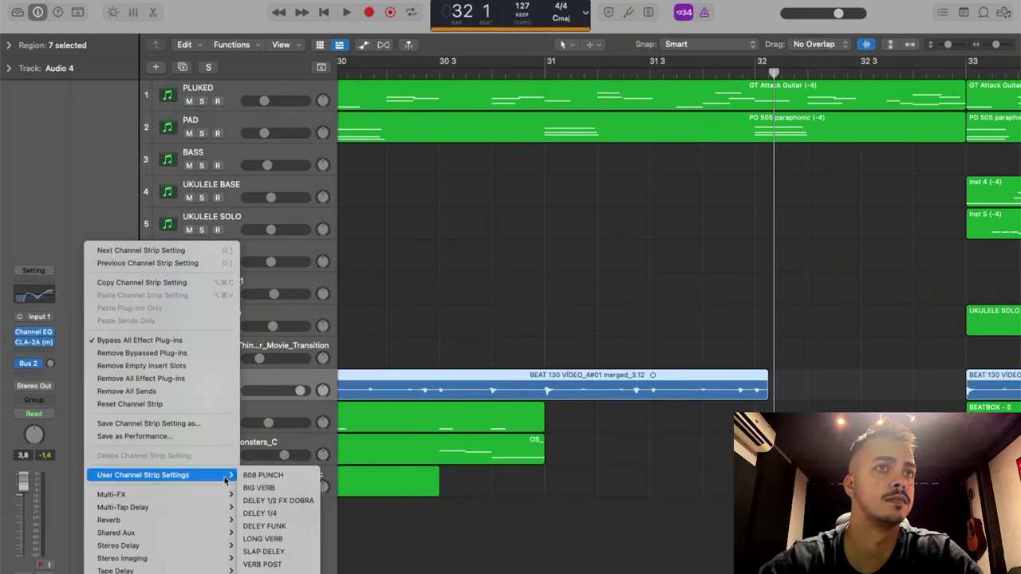
pyautogui.click(268, 514)
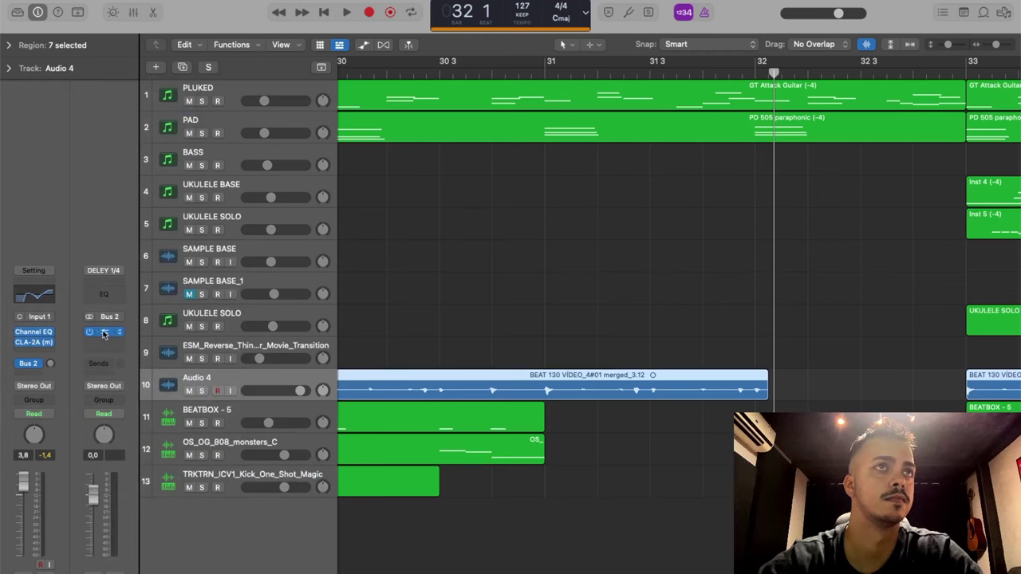
pyautogui.click(104, 332)
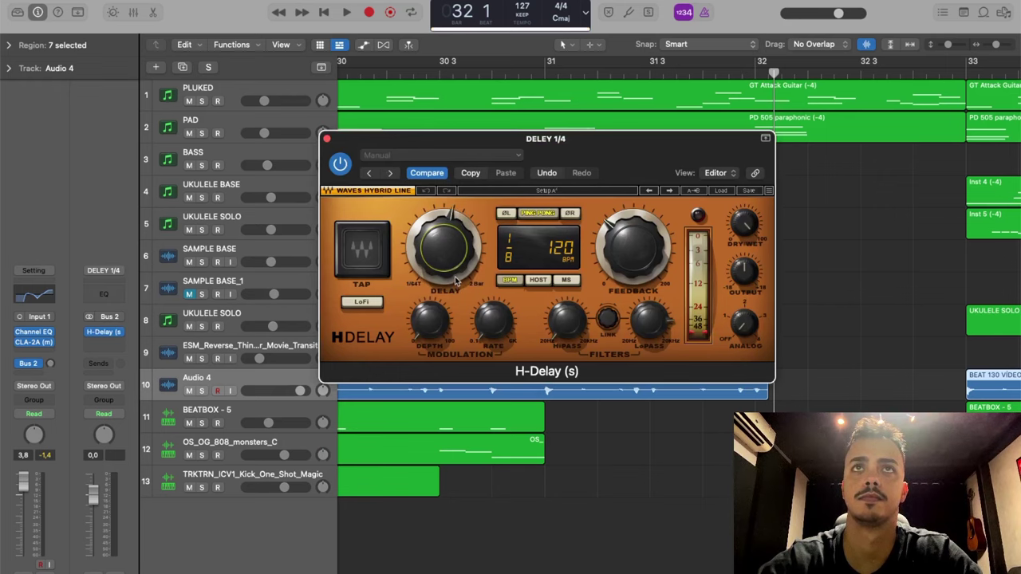
pyautogui.click(327, 140)
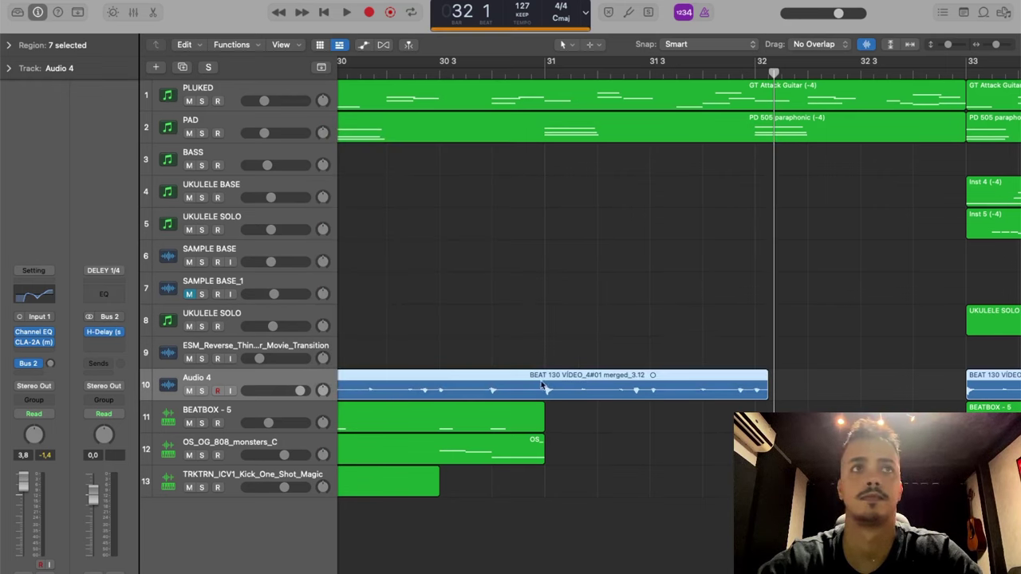
# Show track automation and display the Send 1 to DELEY 1/4 parameter on the Audio 4 track.
pyautogui.press('a')
pyautogui.click(255, 444)
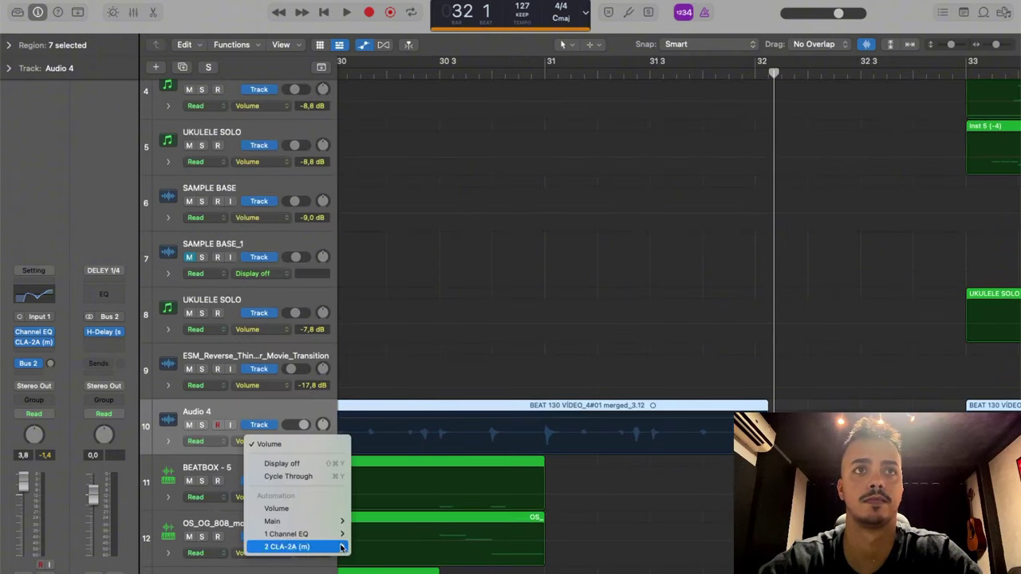
pyautogui.moveTo(319, 520)
pyautogui.click(415, 542)
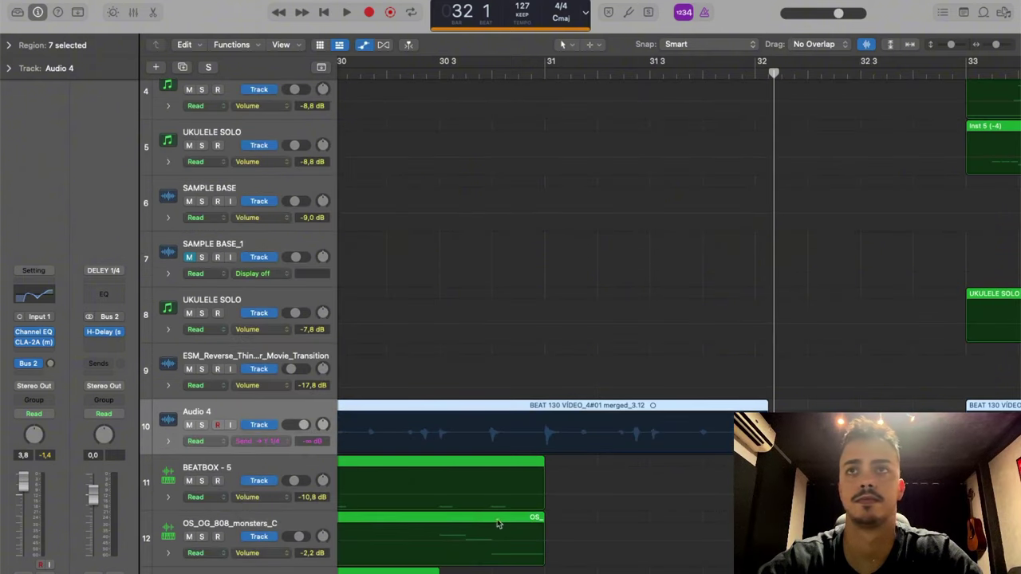
# Raise the DELEY 1/4 send automation to about -10.1 dB around bar 32, at the end of the Audio 4 region.
pyautogui.press('super+Right')
pyautogui.press('super+Right')
pyautogui.press('super+Right')
pyautogui.moveTo(717, 438); pyautogui.dragTo(772, 437)
pyautogui.click(715, 437)
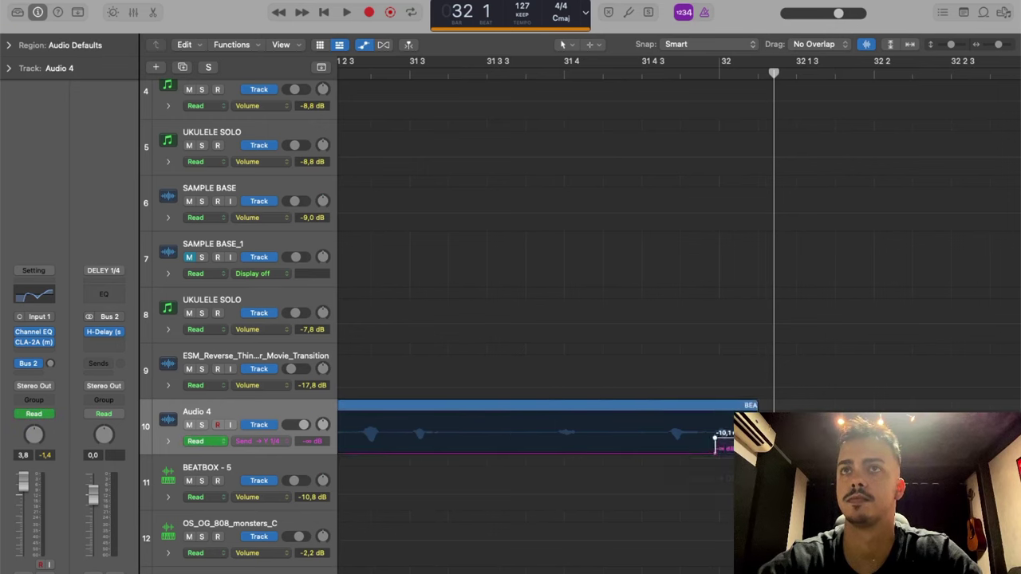
# Play from late in bar 31 and raise the DELEY 1/4 send automation around bar 32 to about -5.9 dB.
pyautogui.press('super+Left')
pyautogui.click(722, 74)
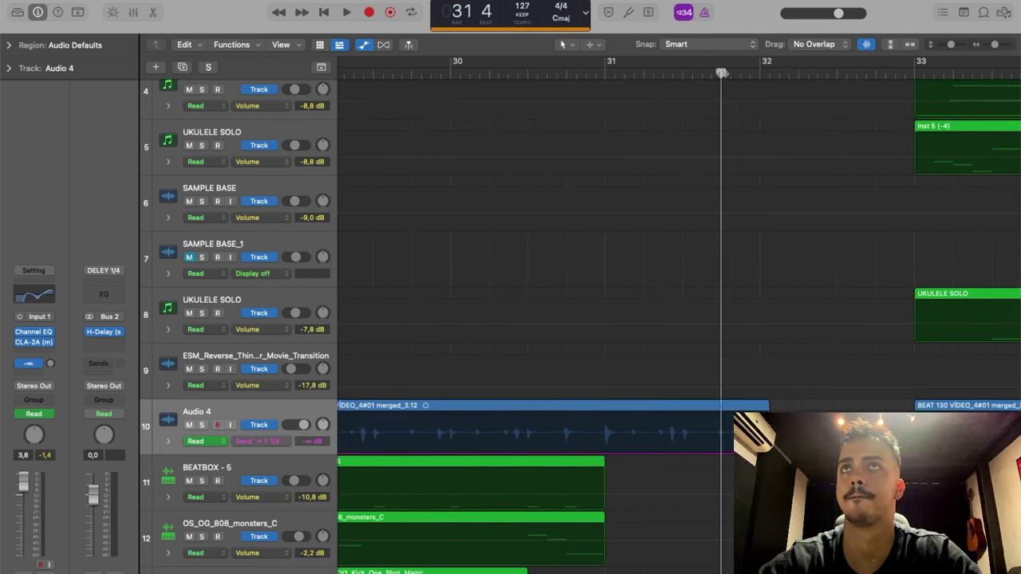
pyautogui.press('space')
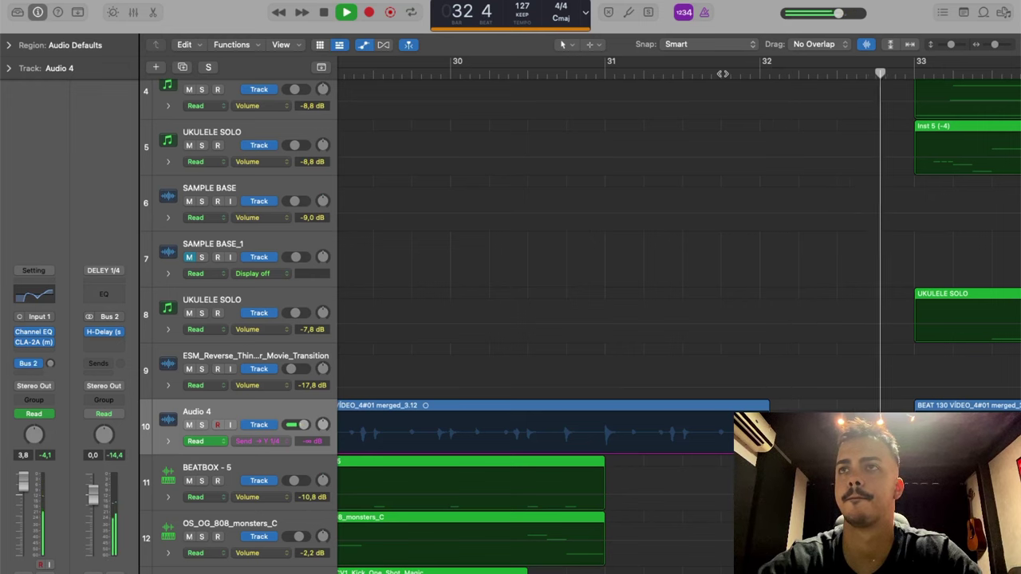
pyautogui.press('space')
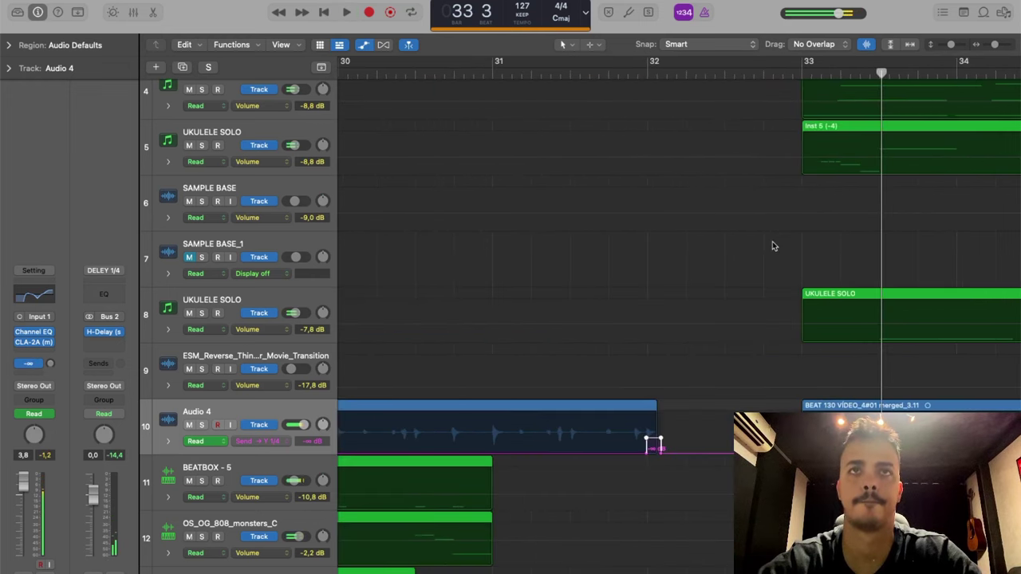
pyautogui.click(653, 442)
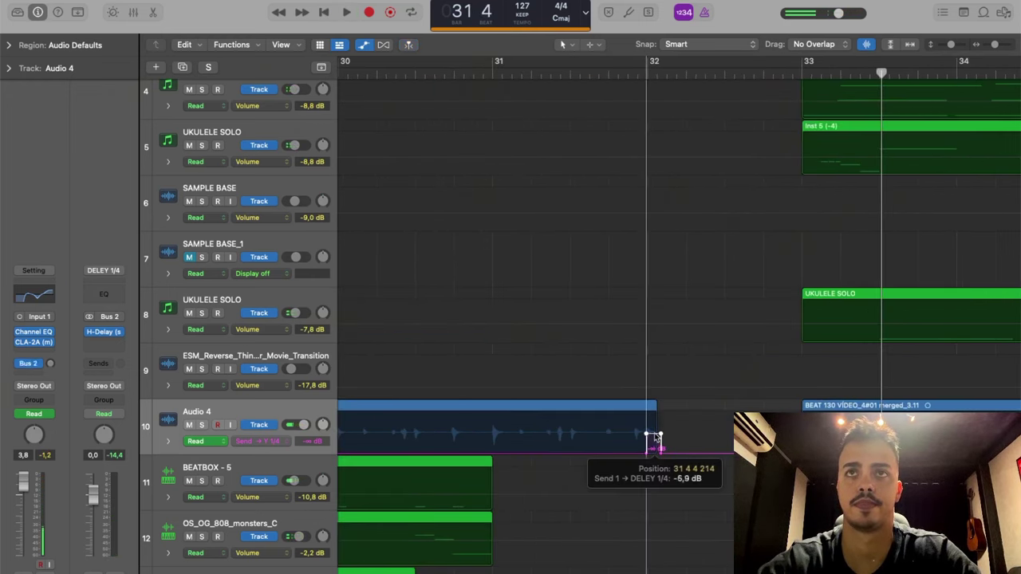
pyautogui.moveTo(656, 439); pyautogui.dragTo(655, 438)
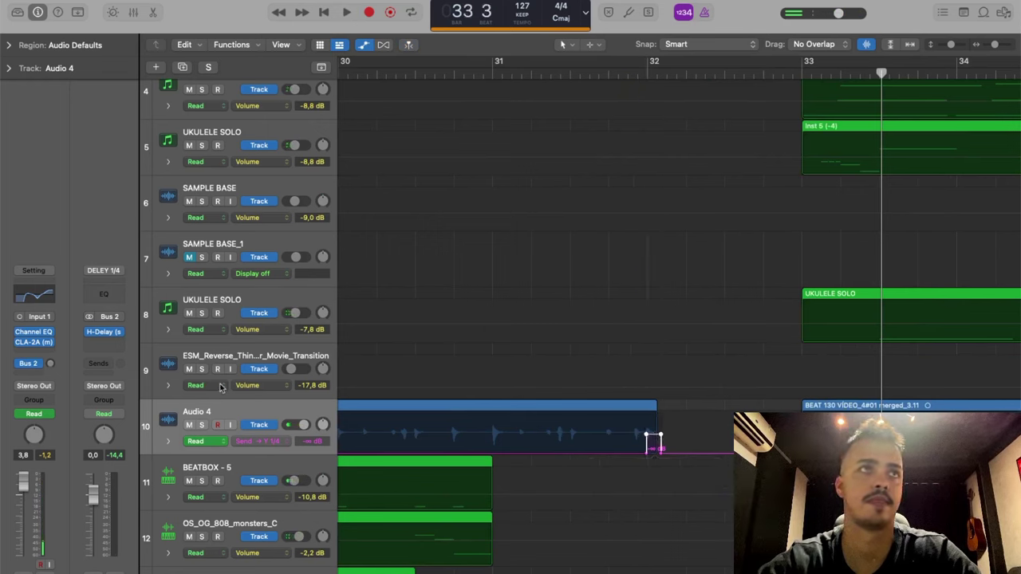
# Set the DELEY 1/4 bus's H-Delay time to dotted 1/8, adjust its feedback and replay from late in bar 31.
pyautogui.click(115, 331)
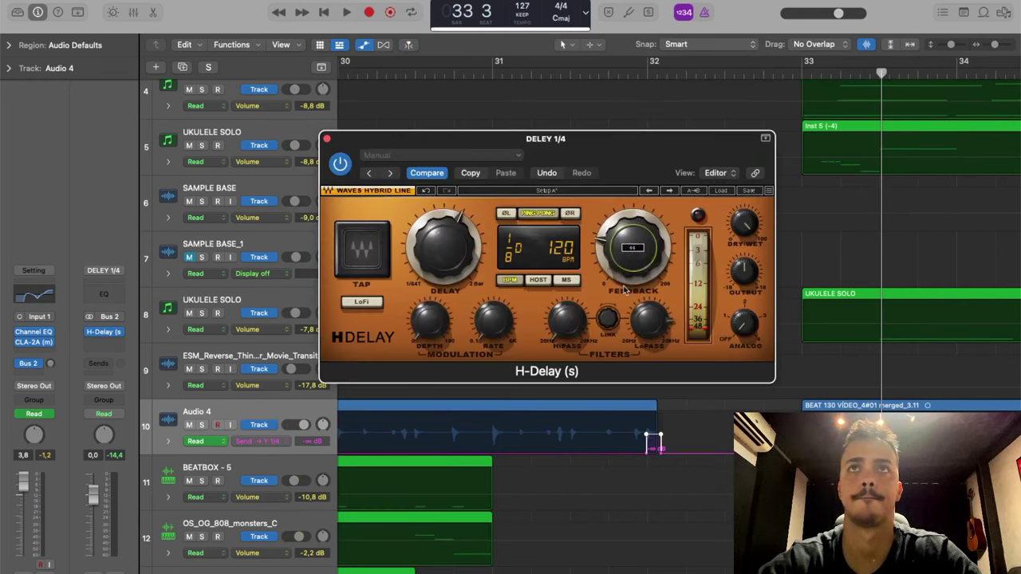
pyautogui.click(598, 72)
pyautogui.press('space')
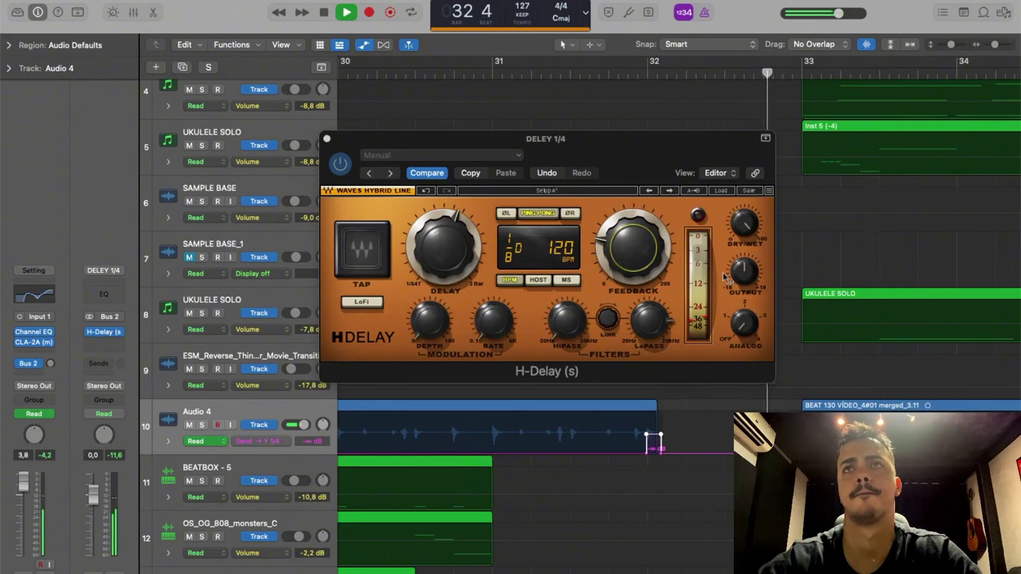
pyautogui.press('space')
pyautogui.click(326, 140)
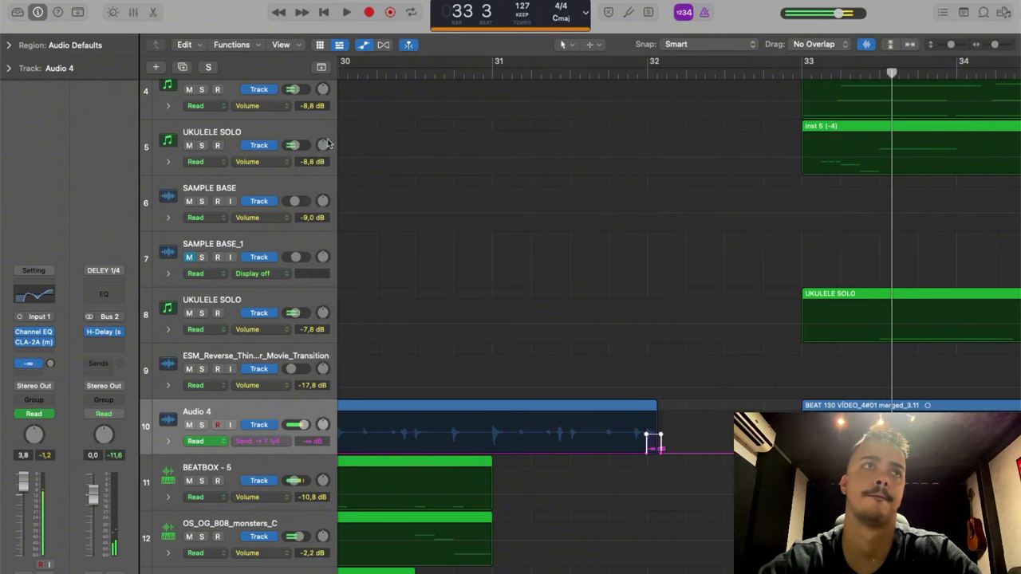
# Send the Audio 4 track to Bus 3, load the user channel strip setting DELEY FUNK there and review its H-Delay settings.
pyautogui.click(25, 368)
pyautogui.moveTo(32, 391)
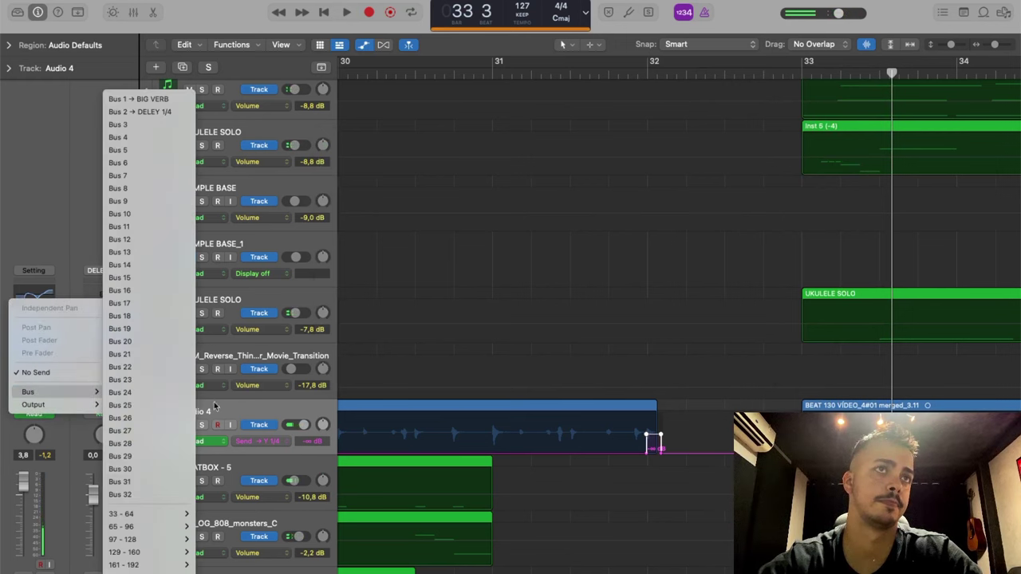
pyautogui.click(125, 125)
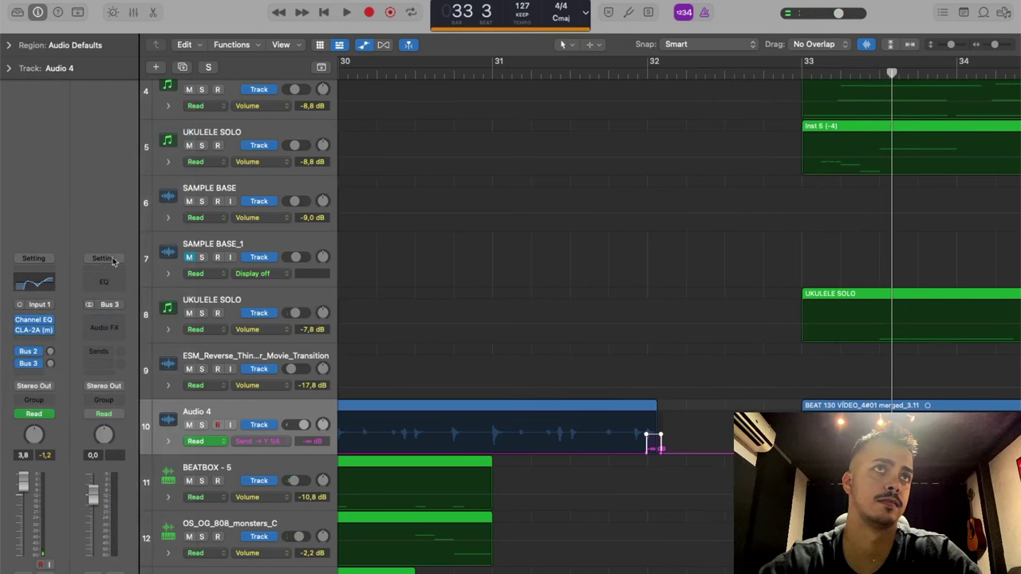
pyautogui.click(110, 258)
pyautogui.moveTo(189, 477)
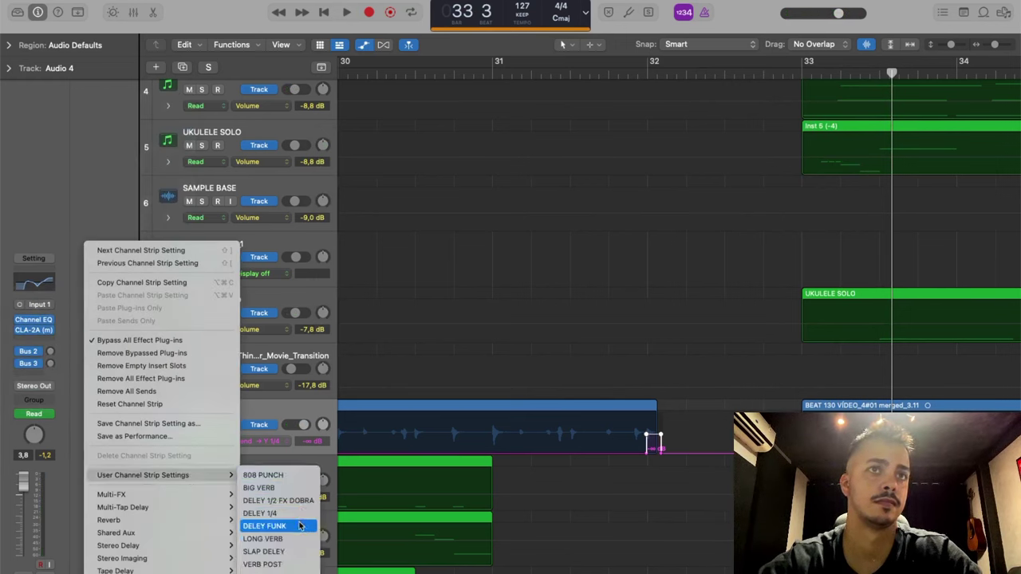
pyautogui.click(300, 526)
pyautogui.click(102, 319)
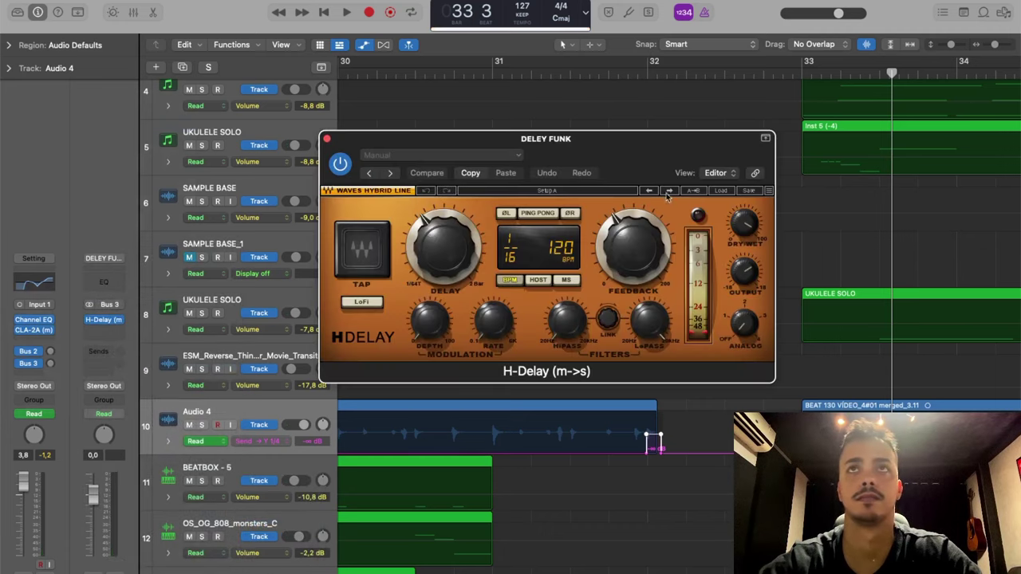
pyautogui.moveTo(664, 156); pyautogui.dragTo(628, 156)
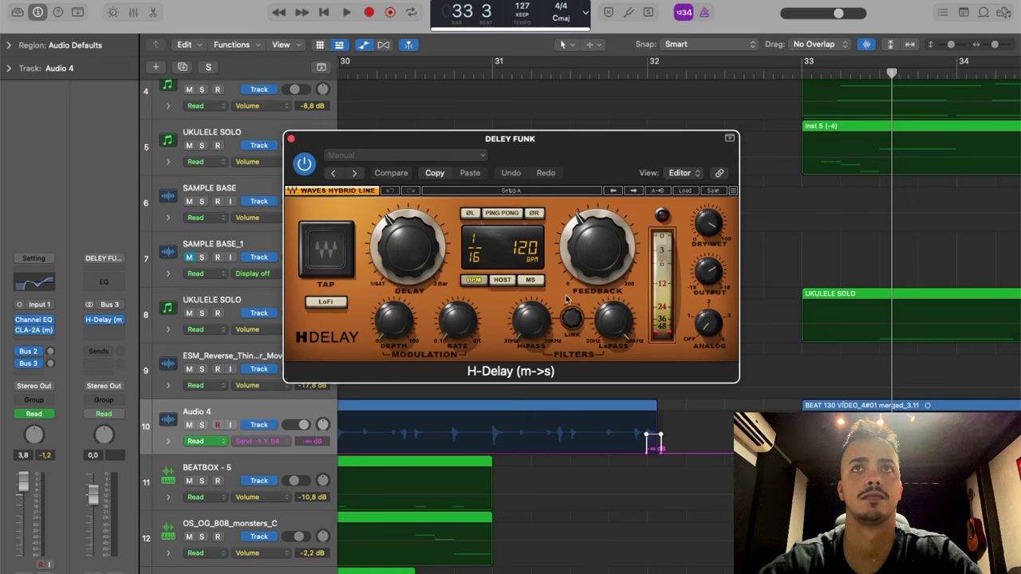
pyautogui.click(291, 139)
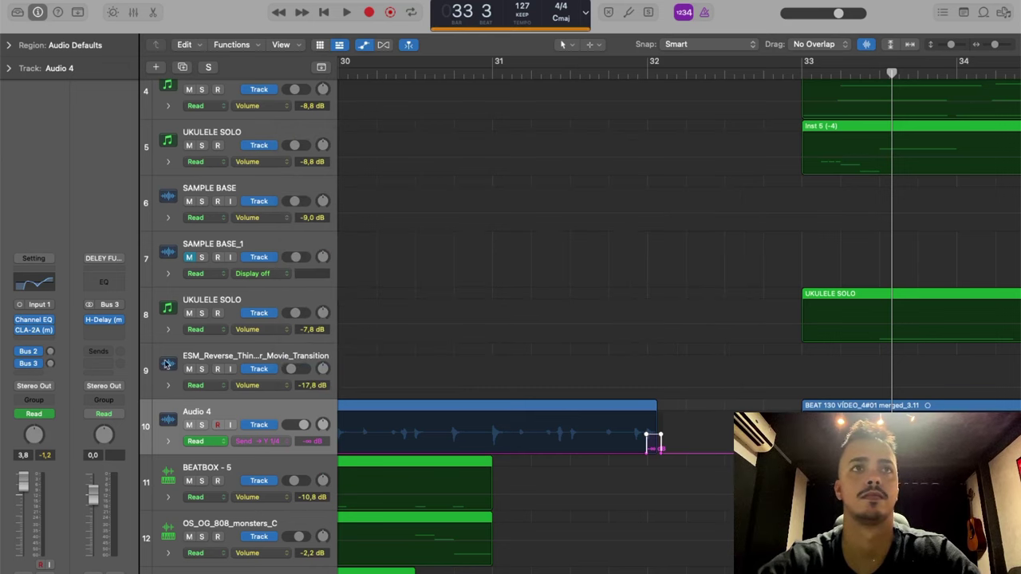
# Display Audio 4's DELEY FUNK send automation, raise it to about -14.1 dB around bar 32 and audition the transition.
pyautogui.click(261, 441)
pyautogui.moveTo(355, 382)
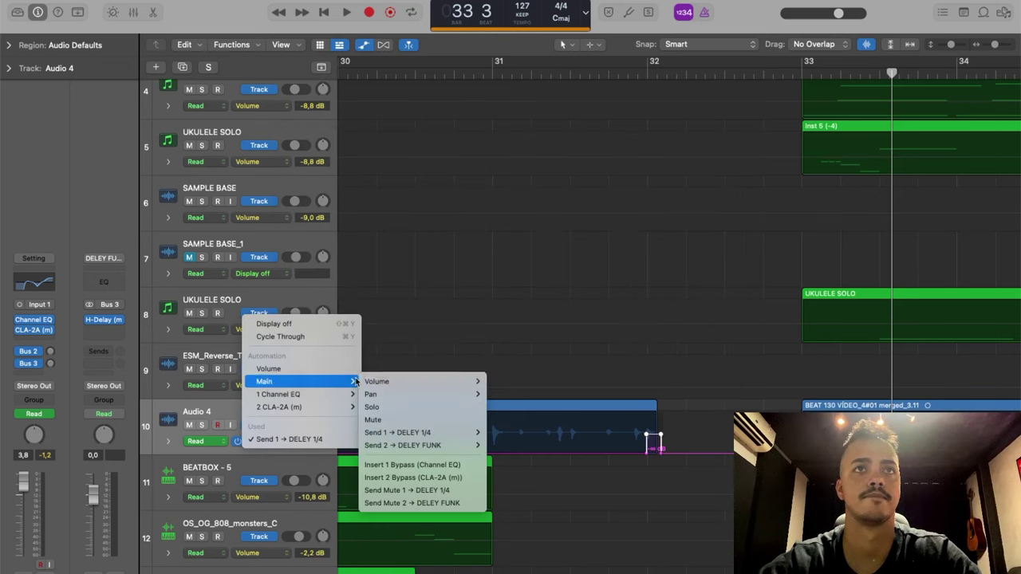
pyautogui.moveTo(471, 445)
pyautogui.click(506, 444)
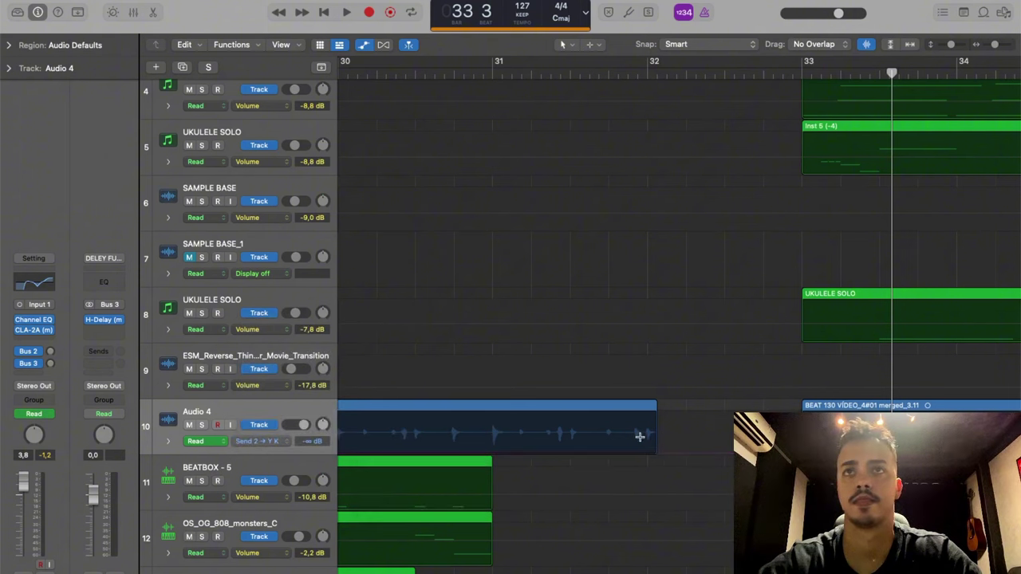
pyautogui.moveTo(643, 441); pyautogui.dragTo(658, 441)
pyautogui.doubleClick(598, 73)
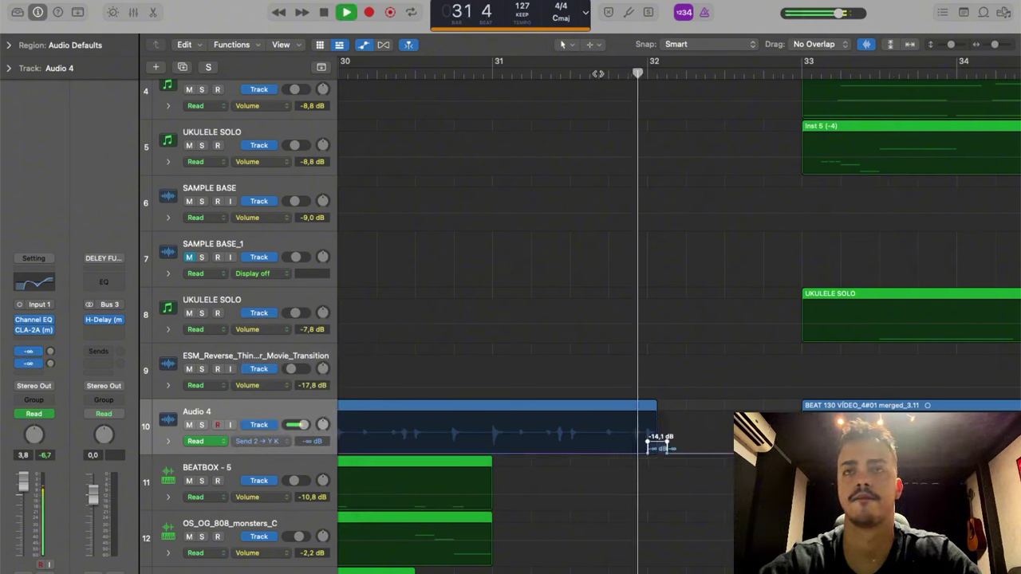
pyautogui.press('space')
# Undo the DELEY FUNK send rise, redraw it from just before bar 32 and lower it to about -25.5 dB.
pyautogui.press('super+Right')
pyautogui.press('super+Right')
pyautogui.press('super+Right')
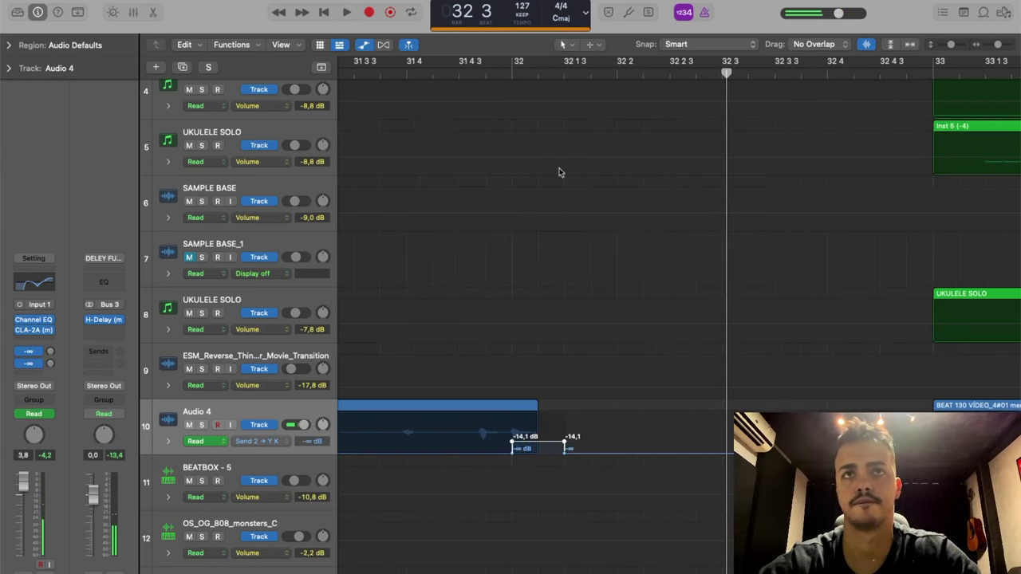
pyautogui.press('super+z')
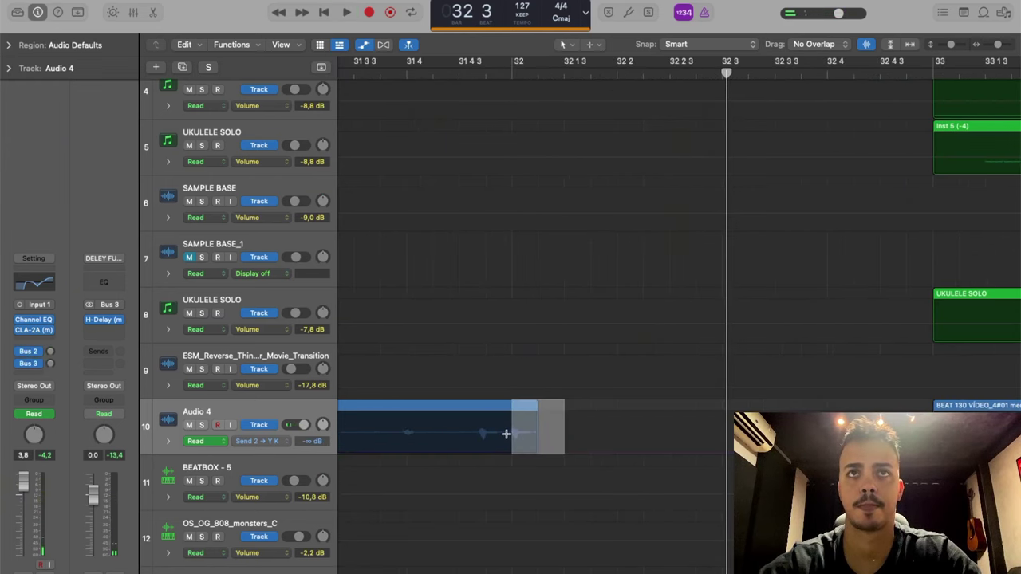
pyautogui.moveTo(506, 433); pyautogui.dragTo(526, 427)
pyautogui.click(522, 435)
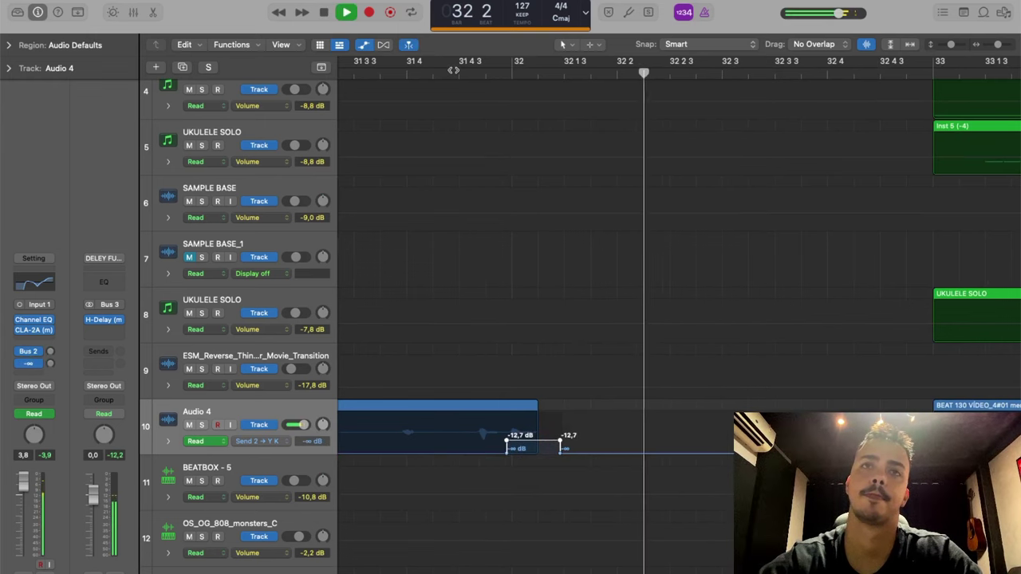
pyautogui.press('space')
pyautogui.moveTo(527, 445); pyautogui.dragTo(527, 449)
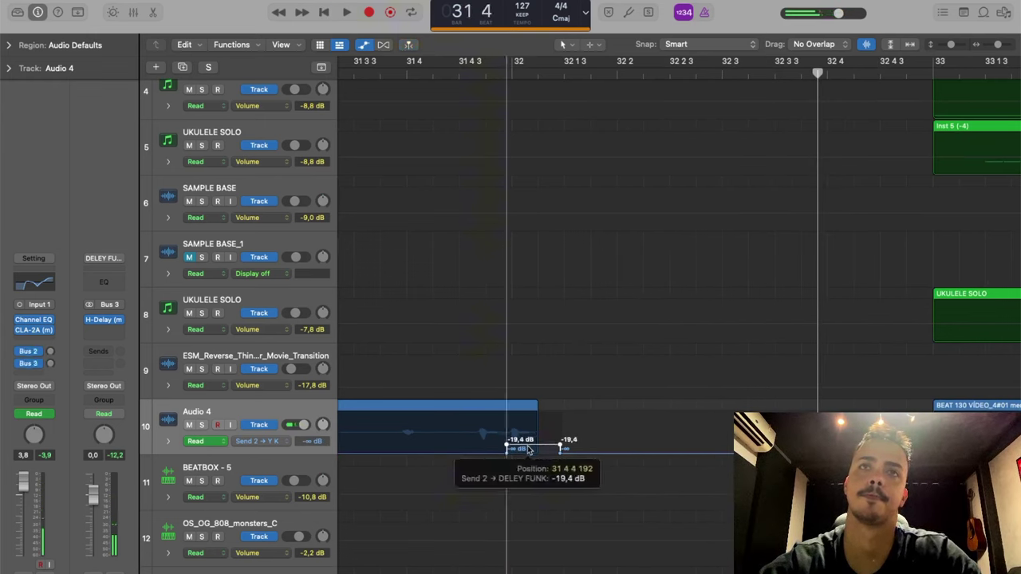
# Send Audio 4 to Bus 1 (BIG VERB) and convert its DELEY FUNK send automation to the BIG VERB send.
pyautogui.click(32, 373)
pyautogui.moveTo(32, 391)
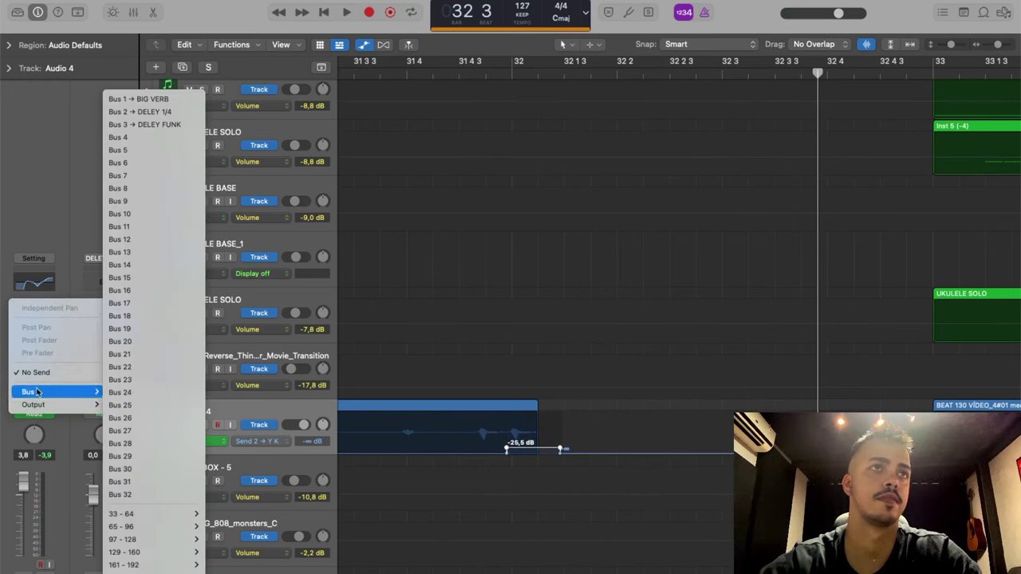
pyautogui.click(155, 101)
pyautogui.click(278, 440)
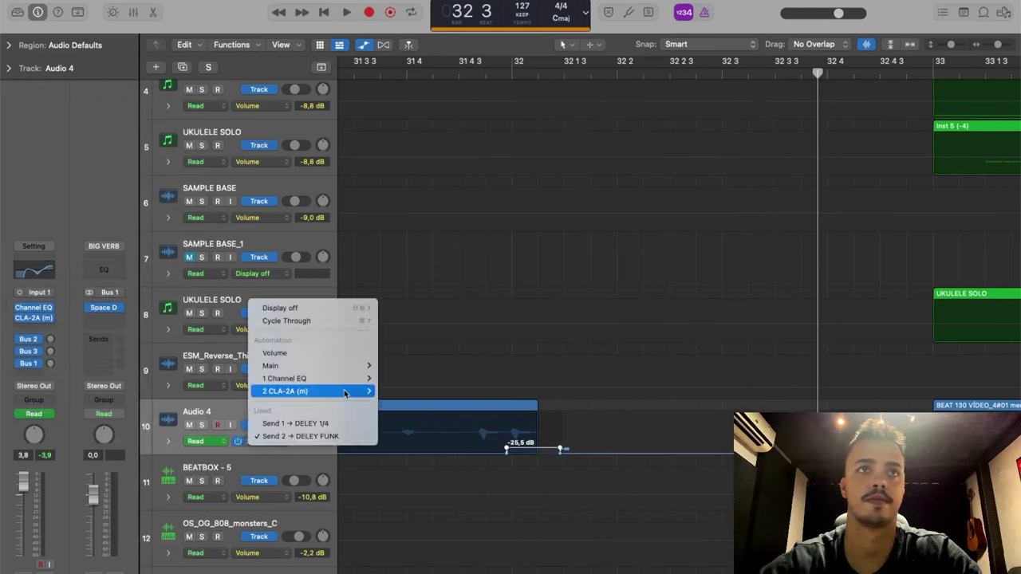
pyautogui.moveTo(350, 365)
pyautogui.click(421, 431)
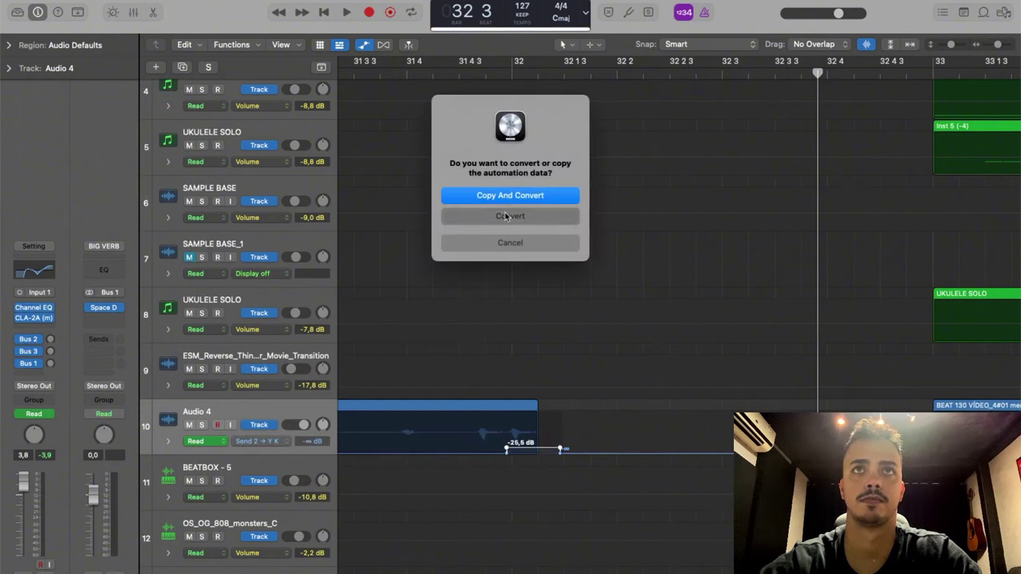
pyautogui.click(504, 215)
# Play from late in bar 31 into bar 33 to hear the BIG VERB send on Audio 4.
pyautogui.click(279, 441)
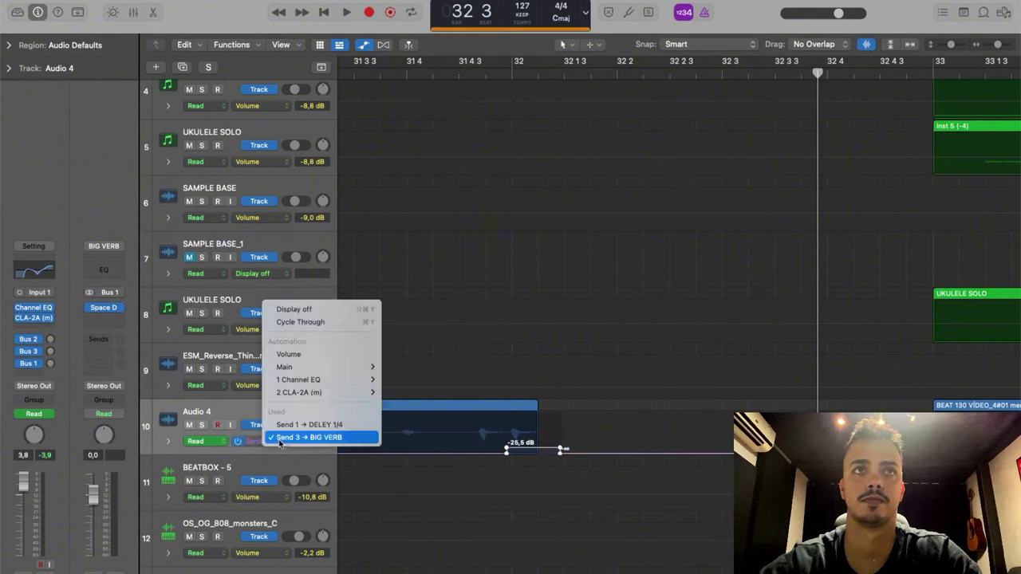
pyautogui.moveTo(334, 369)
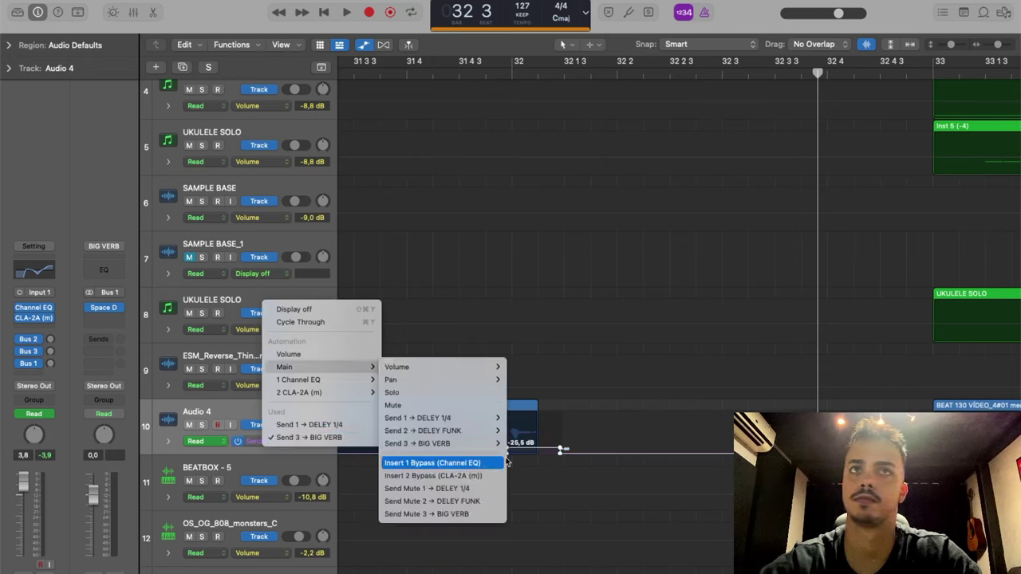
pyautogui.click(585, 386)
pyautogui.doubleClick(476, 74)
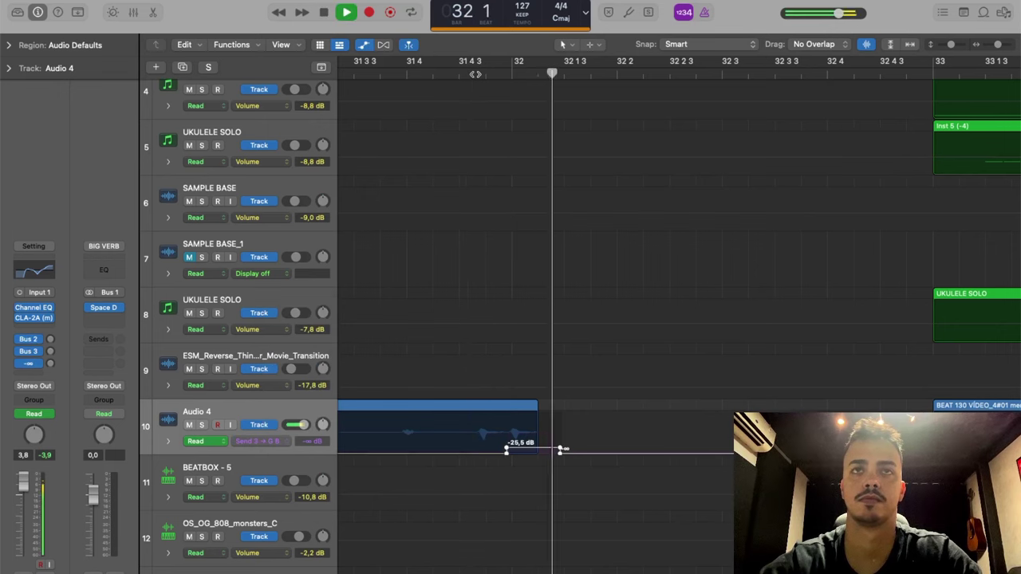
pyautogui.press('space')
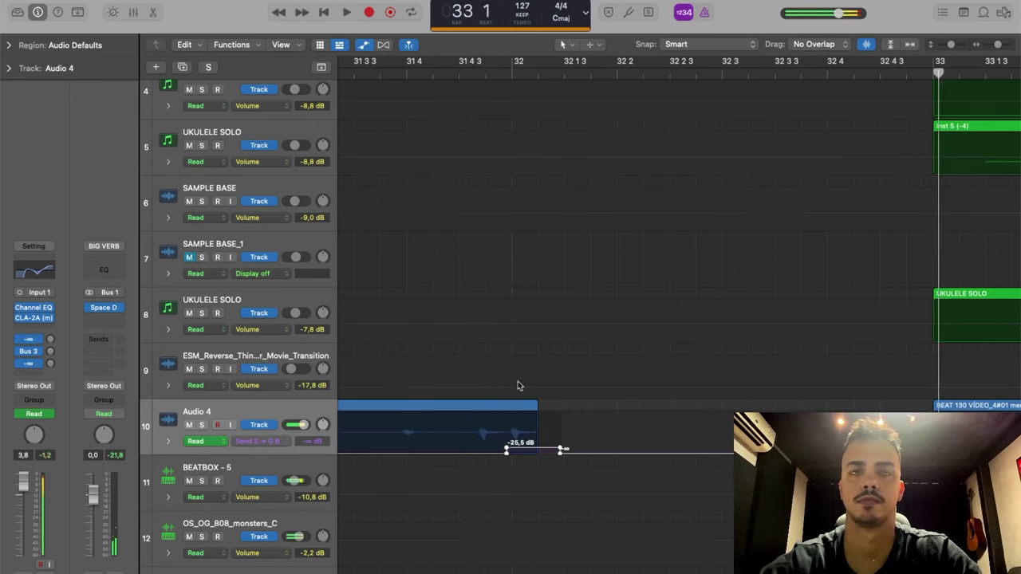
# Return to Audio 4's DELEY FUNK send automation and raise it to about -15.7 dB from just before bar 32.
pyautogui.click(277, 444)
pyautogui.moveTo(319, 373)
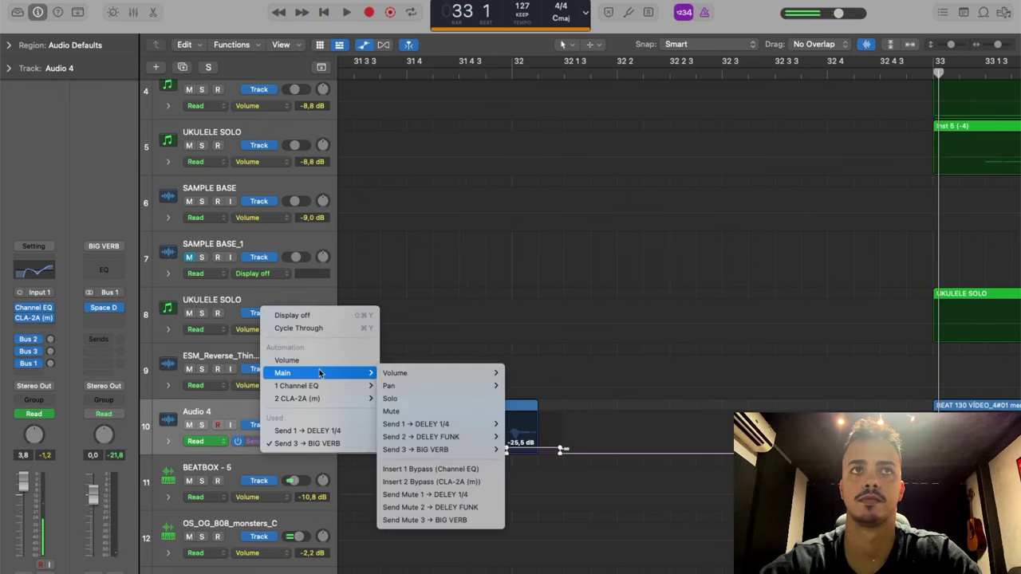
pyautogui.click(430, 437)
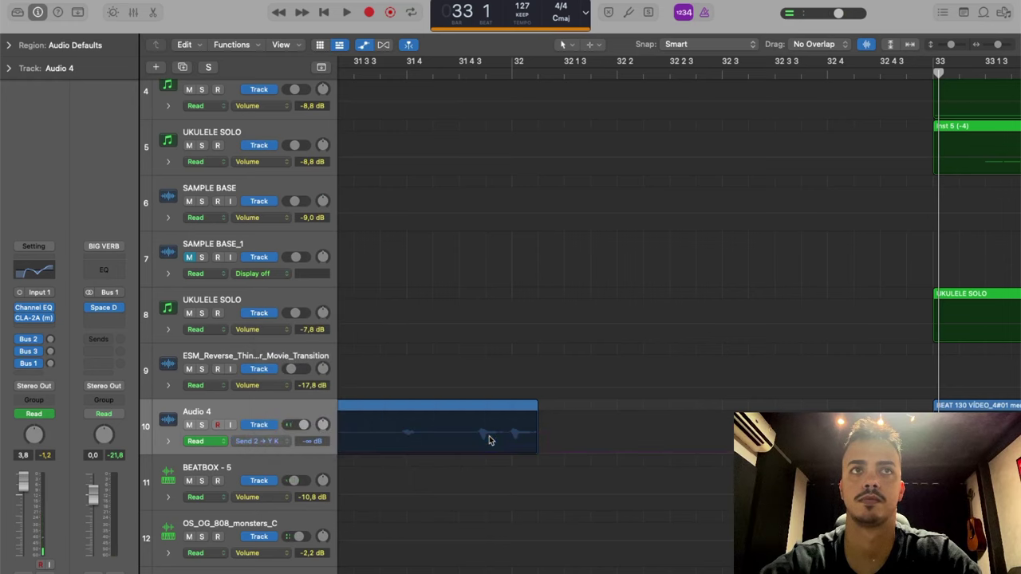
pyautogui.moveTo(504, 449); pyautogui.dragTo(544, 447)
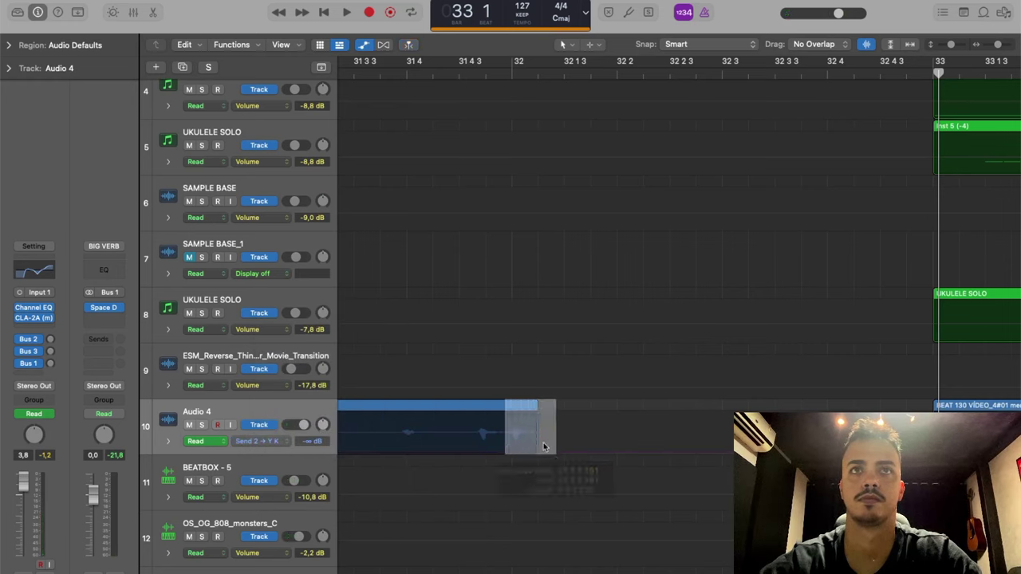
pyautogui.click(534, 438)
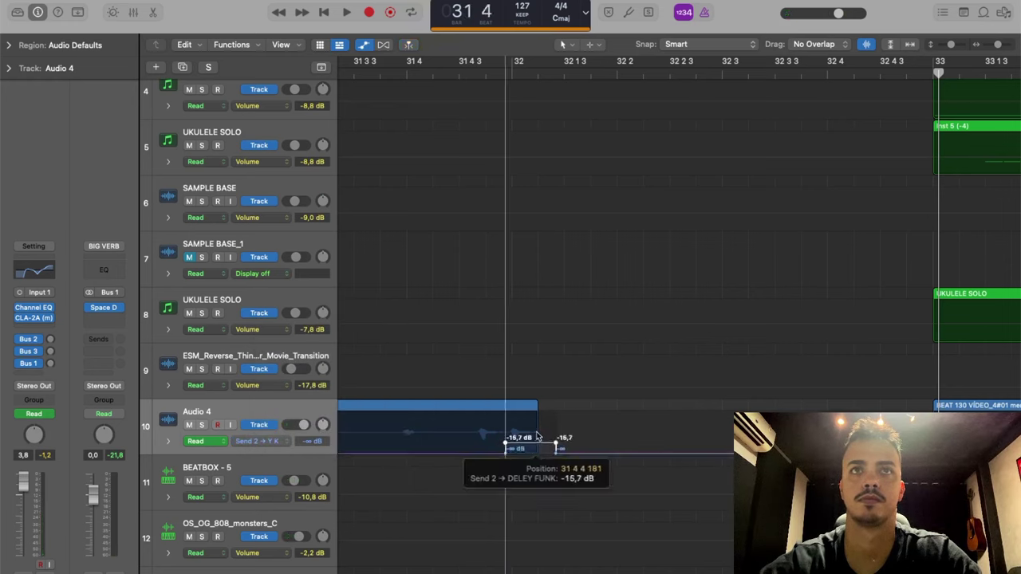
# Replay the transition from late in bar 31 and lower the DELEY FUNK send automation around bar 32 to about -28.6 dB.
pyautogui.doubleClick(458, 74)
pyautogui.press('super+Left')
pyautogui.press('super+Left')
pyautogui.press('super+Left')
pyautogui.press('super+Left')
pyautogui.press('super+Left')
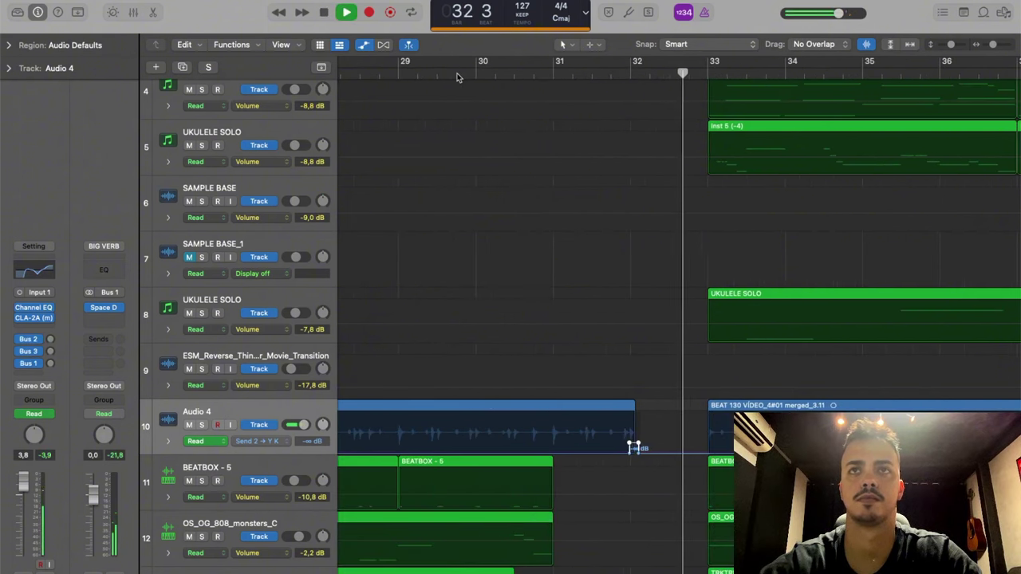
pyautogui.press('space')
pyautogui.press('super+Right')
pyautogui.press('super+Right')
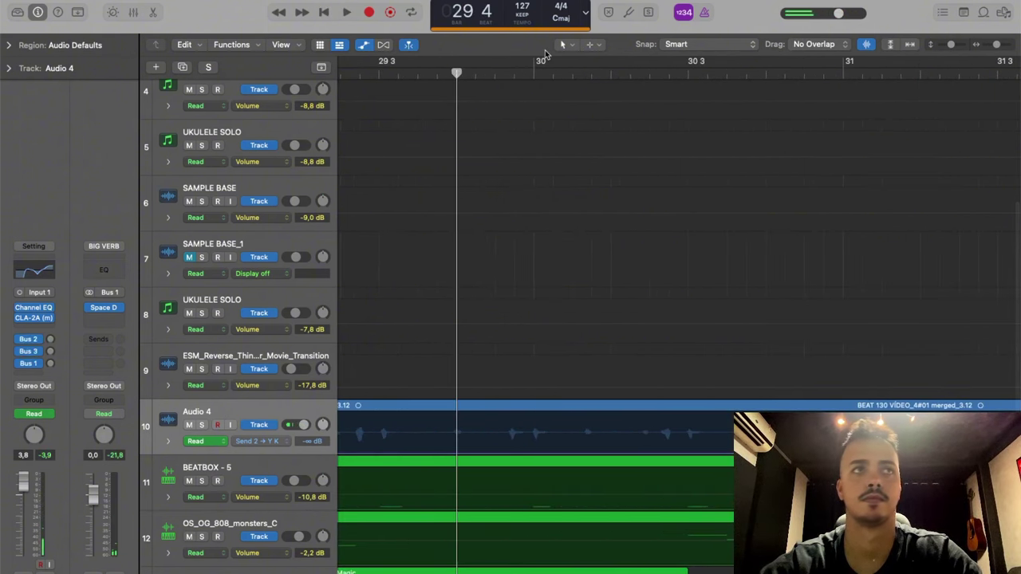
pyautogui.hscroll(10, 573, 216)
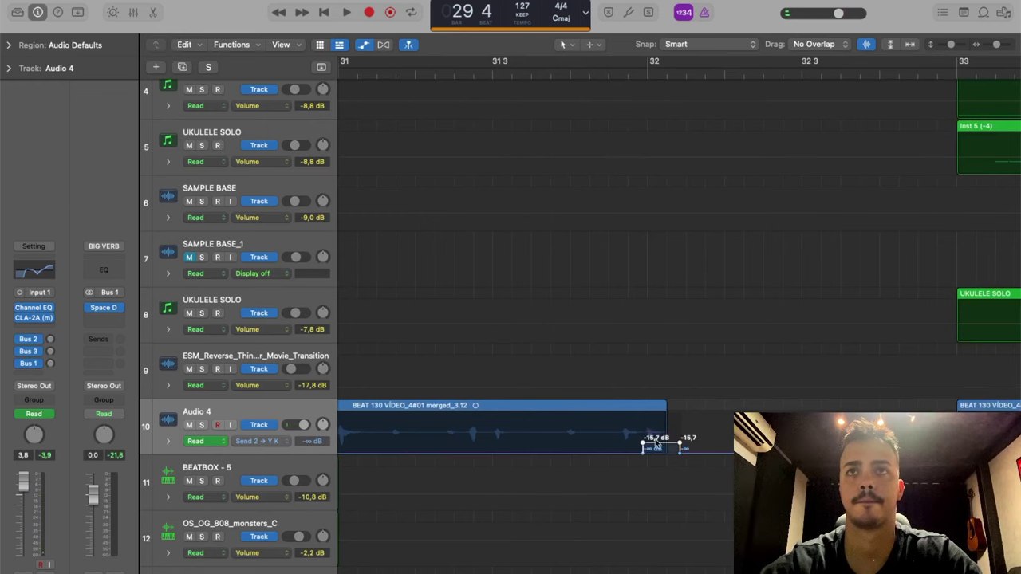
pyautogui.click(655, 447)
pyautogui.moveTo(655, 449); pyautogui.dragTo(655, 450)
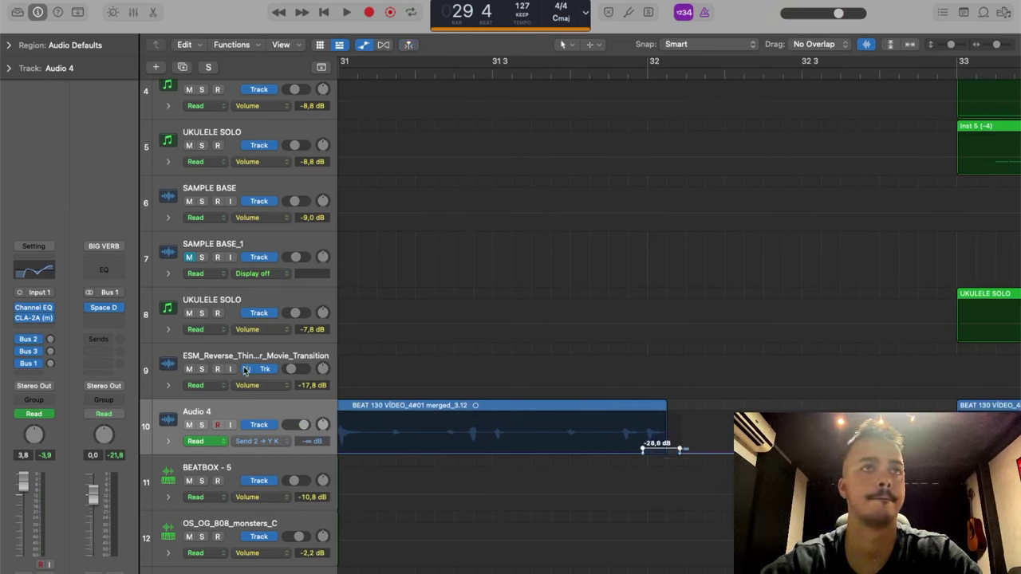
# Open the DELEY FUNK bus's H-Delay, tune its feedback while replaying from late in bar 31, and close the plug-in.
pyautogui.click(34, 352)
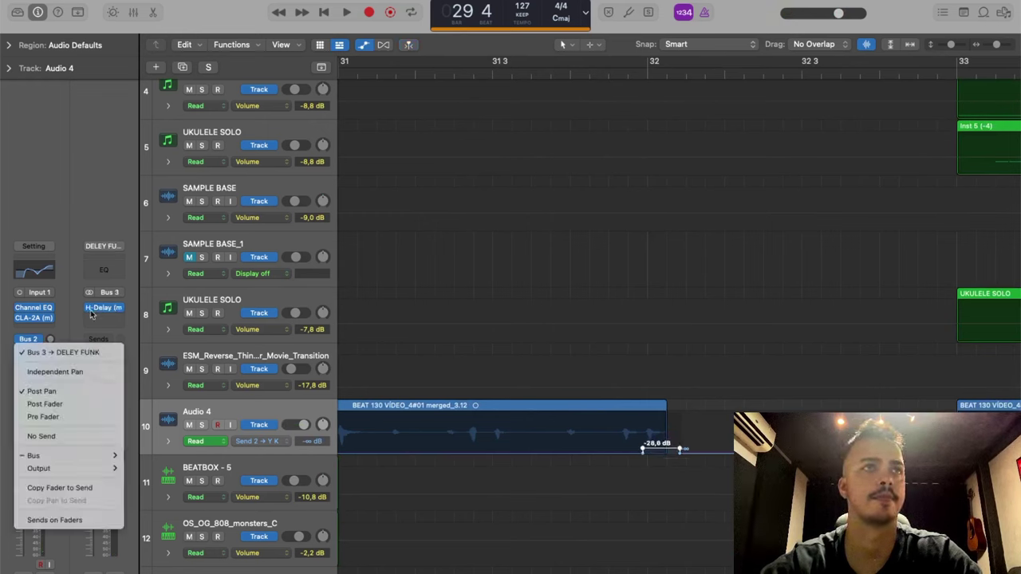
pyautogui.click(102, 311)
pyautogui.click(105, 310)
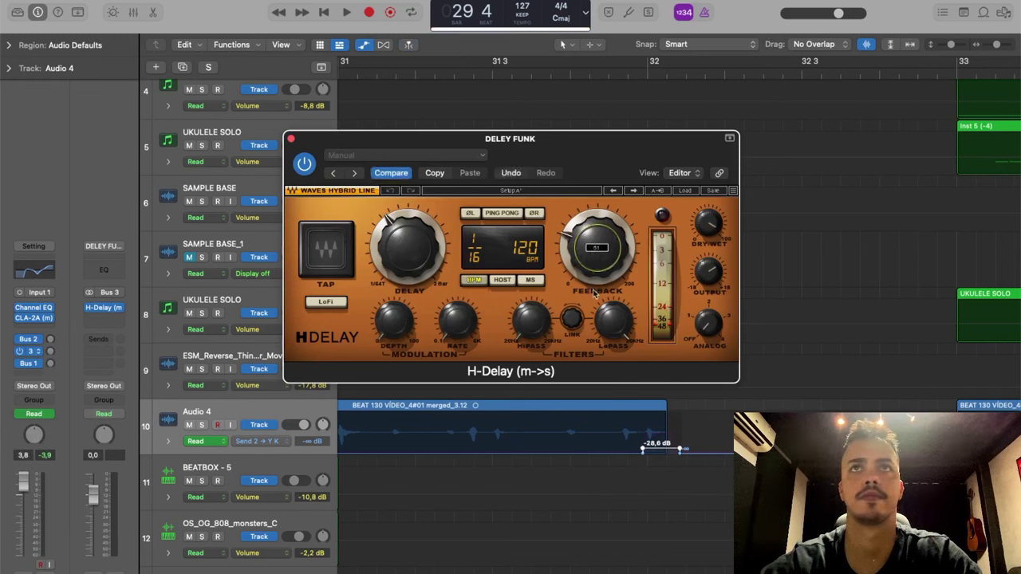
pyautogui.doubleClick(603, 77)
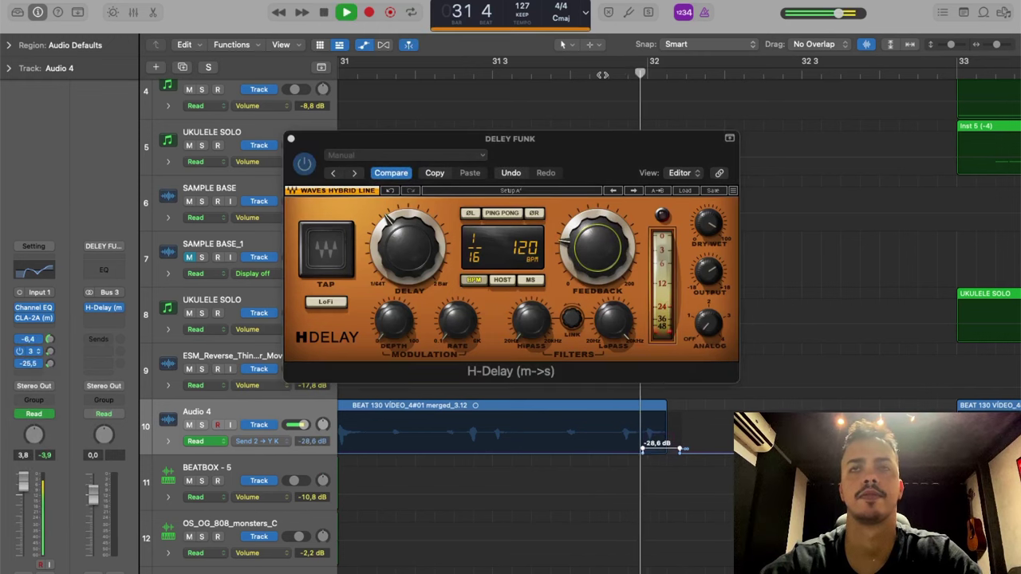
pyautogui.press('space')
pyautogui.click(576, 248)
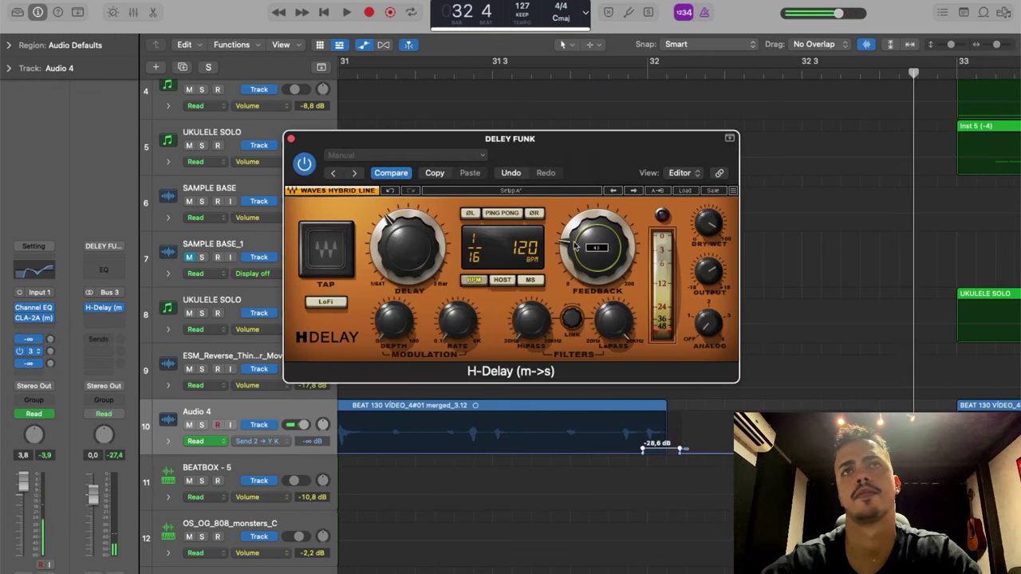
pyautogui.doubleClick(621, 76)
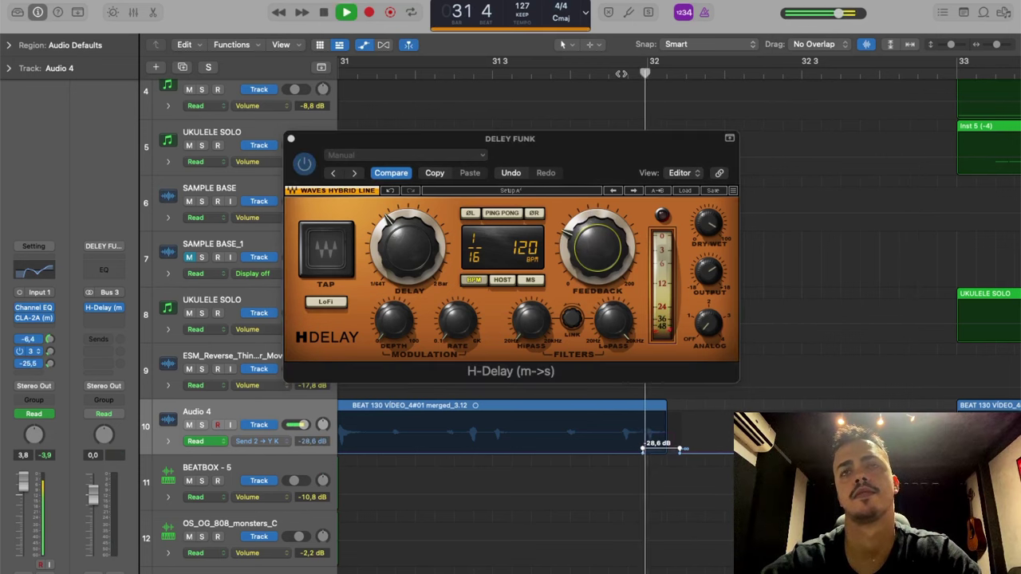
pyautogui.press('space')
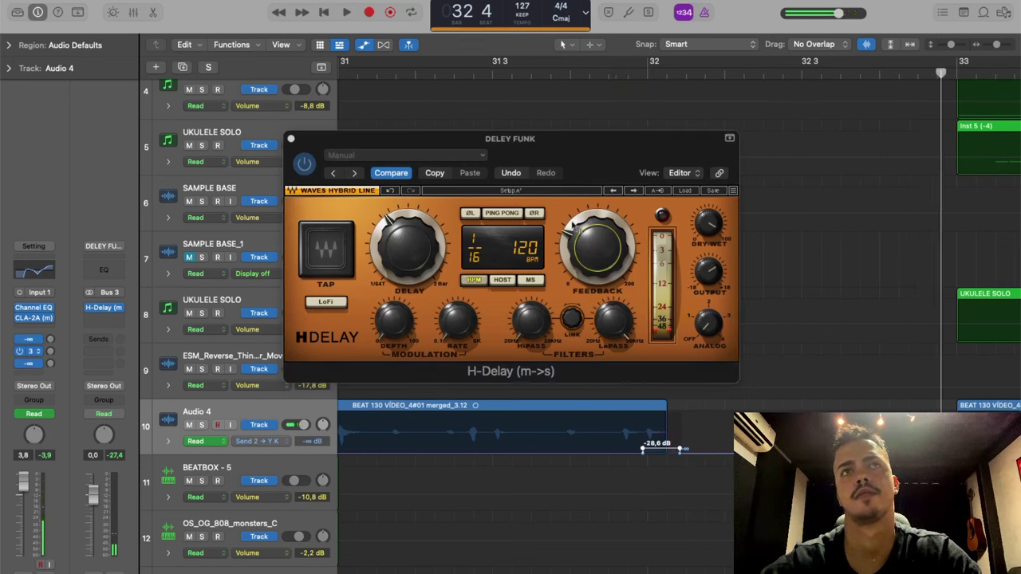
pyautogui.click(602, 252)
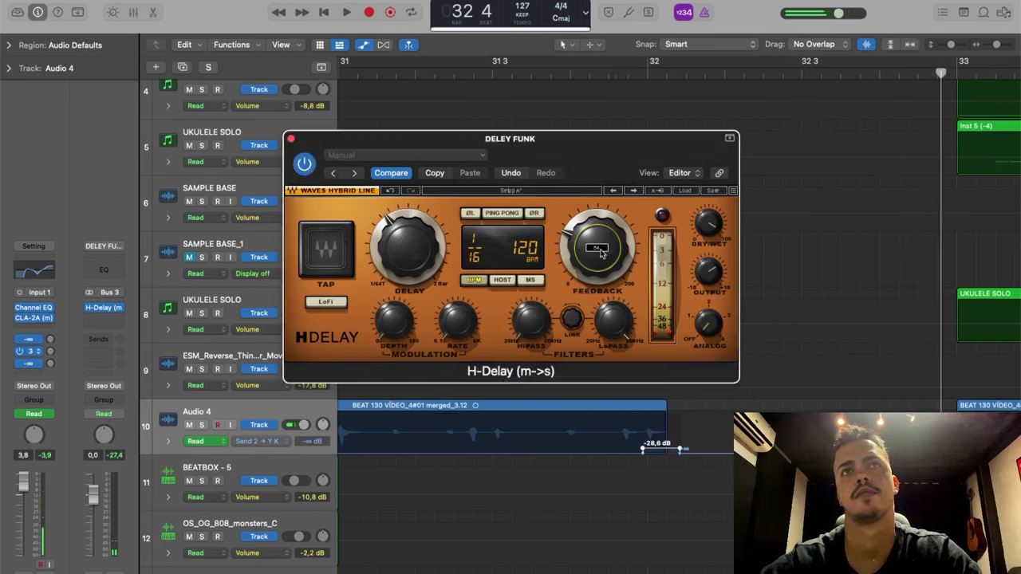
pyautogui.doubleClick(625, 75)
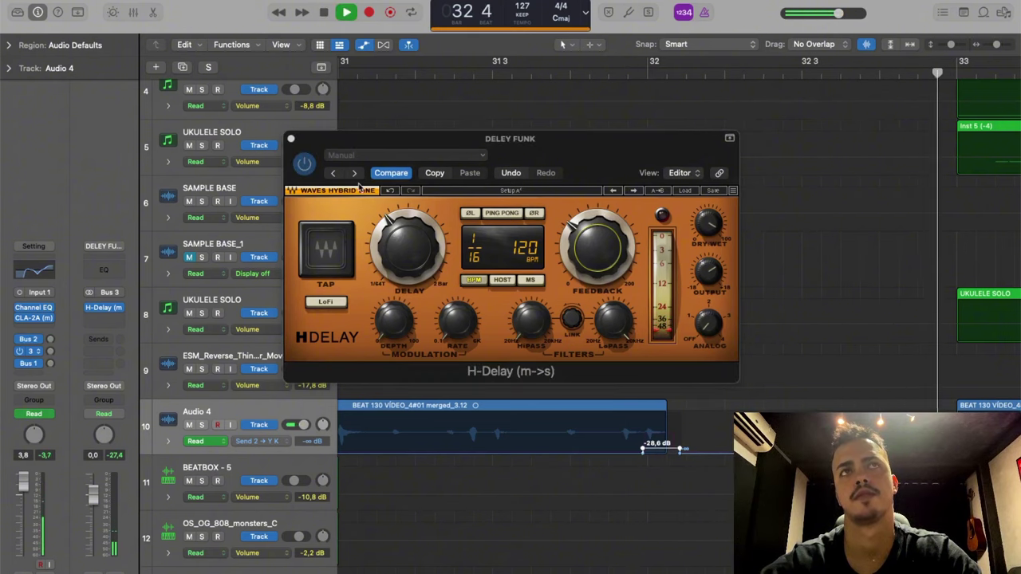
pyautogui.press('space')
pyautogui.click(578, 257)
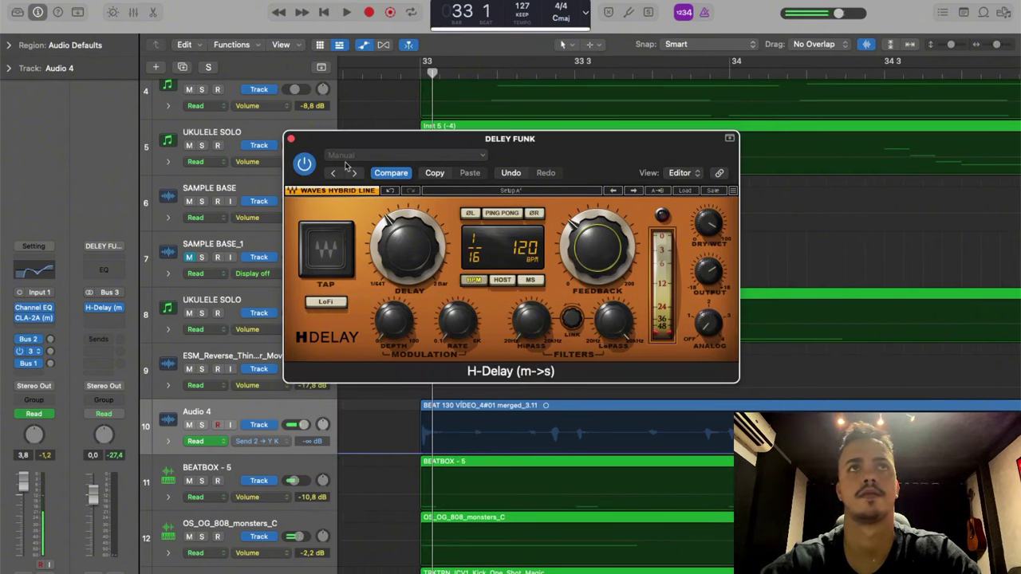
pyautogui.click(291, 139)
# Hide the track automation and play the song from the beginning with the whole arrangement in view.
pyautogui.press('space')
pyautogui.press('a')
pyautogui.press('space')
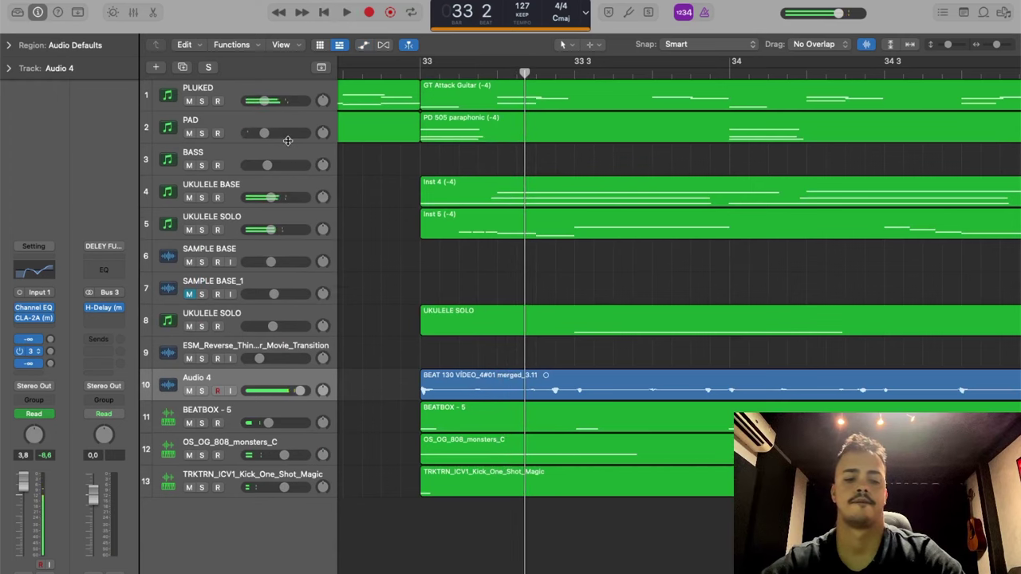
pyautogui.press('Return')
pyautogui.press('space')
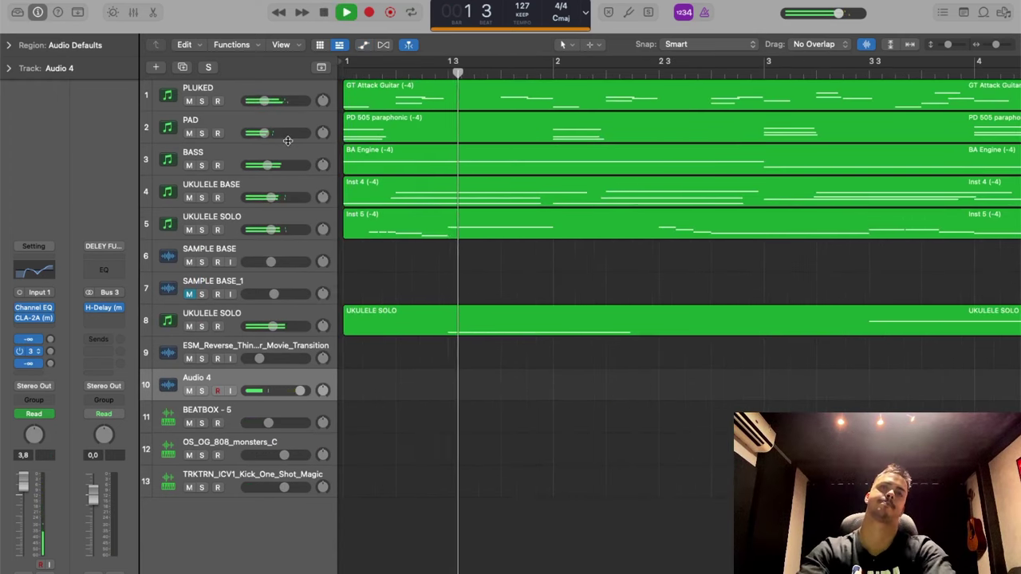
pyautogui.press('super+Left')
pyautogui.press('super+Left')
pyautogui.press('super+Left')
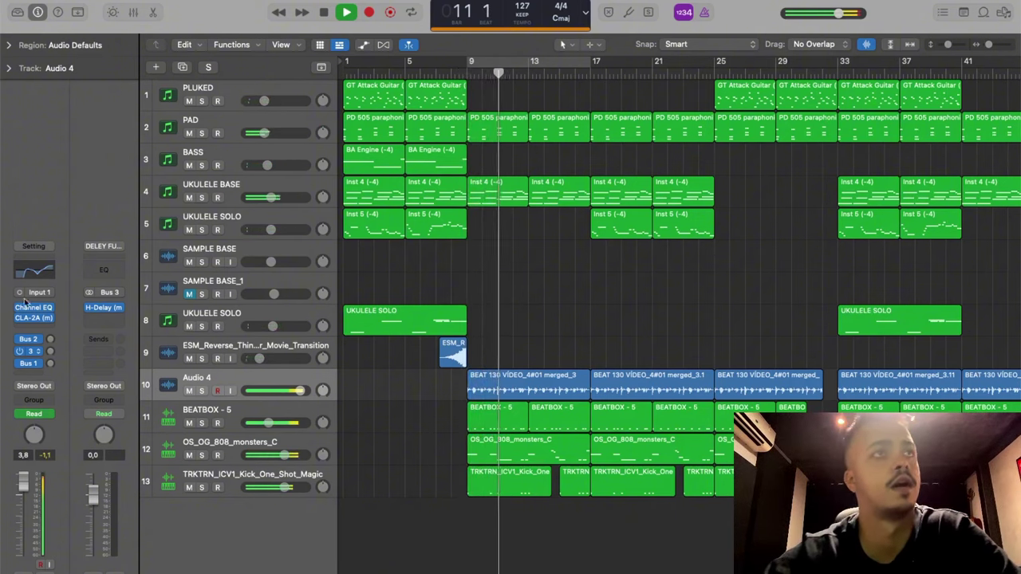
# Open Audio 4's Channel EQ, set the 200 Hz band to 185 Hz at -2.6 dB, and close the plug-in.
pyautogui.click(35, 274)
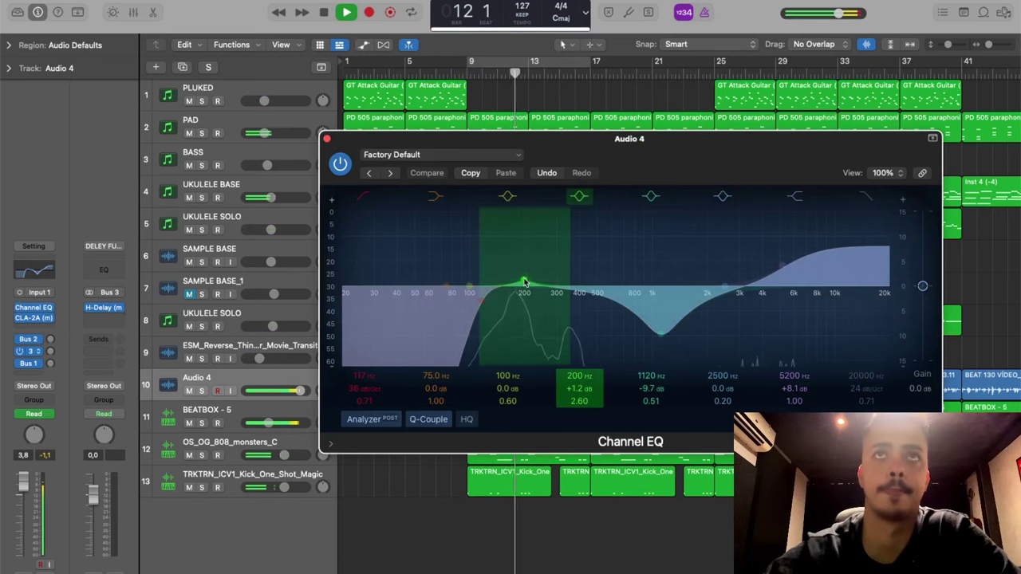
pyautogui.moveTo(517, 300); pyautogui.dragTo(520, 307)
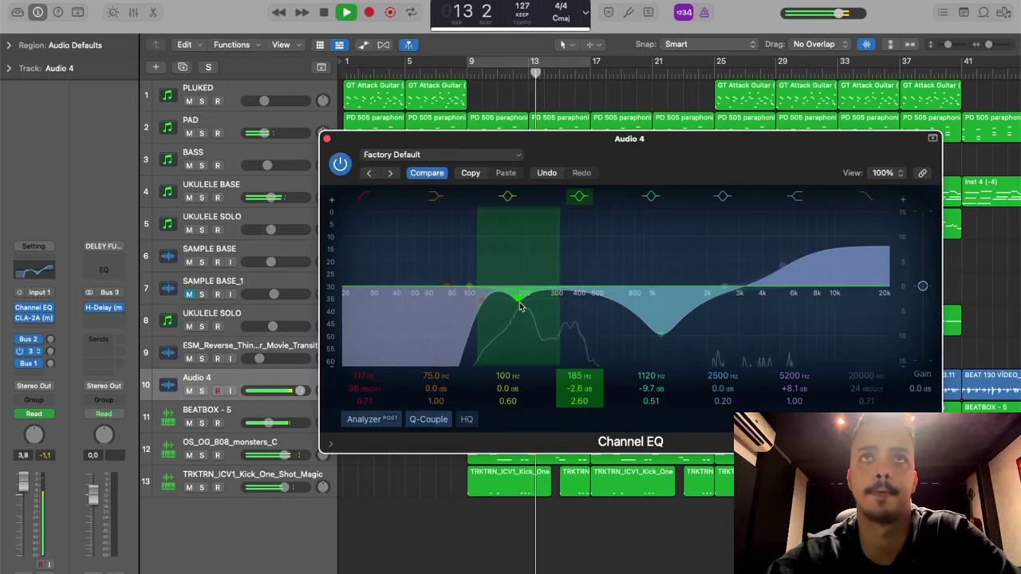
pyautogui.click(326, 139)
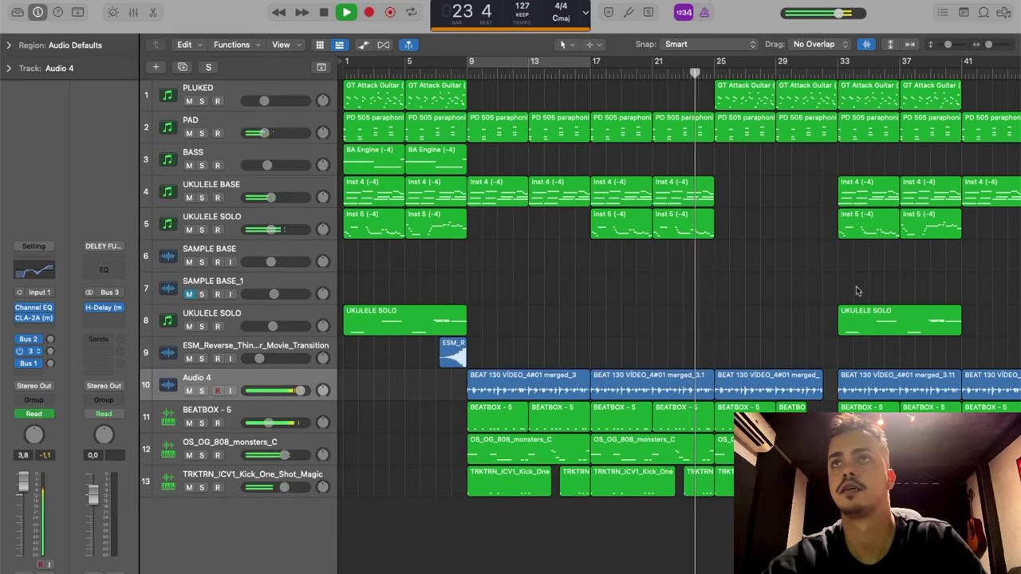
# Try a copy of the UKULELE SOLO region from bar 33 at bar 25, and undo it.
pyautogui.click(851, 327)
pyautogui.moveTo(851, 327); pyautogui.dragTo(735, 324)
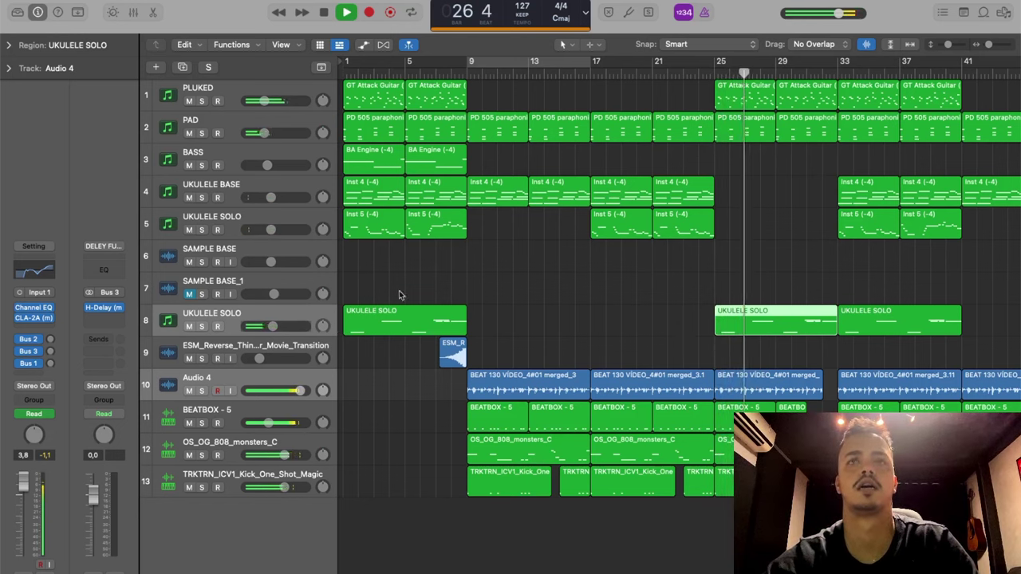
pyautogui.press('super+z')
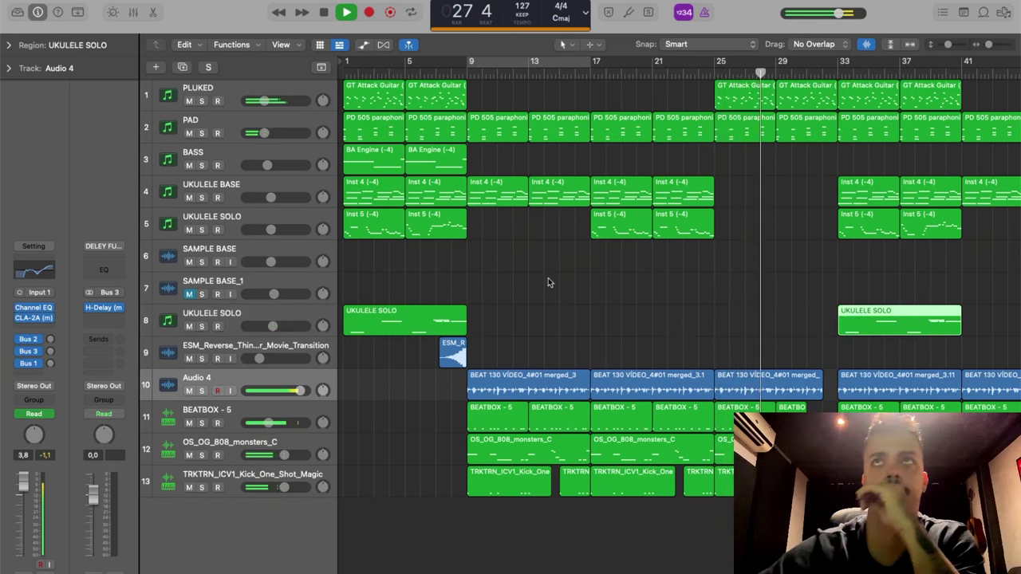
# Raise the PAD track's volume slightly during playback.
pyautogui.moveTo(264, 133); pyautogui.dragTo(264, 133)
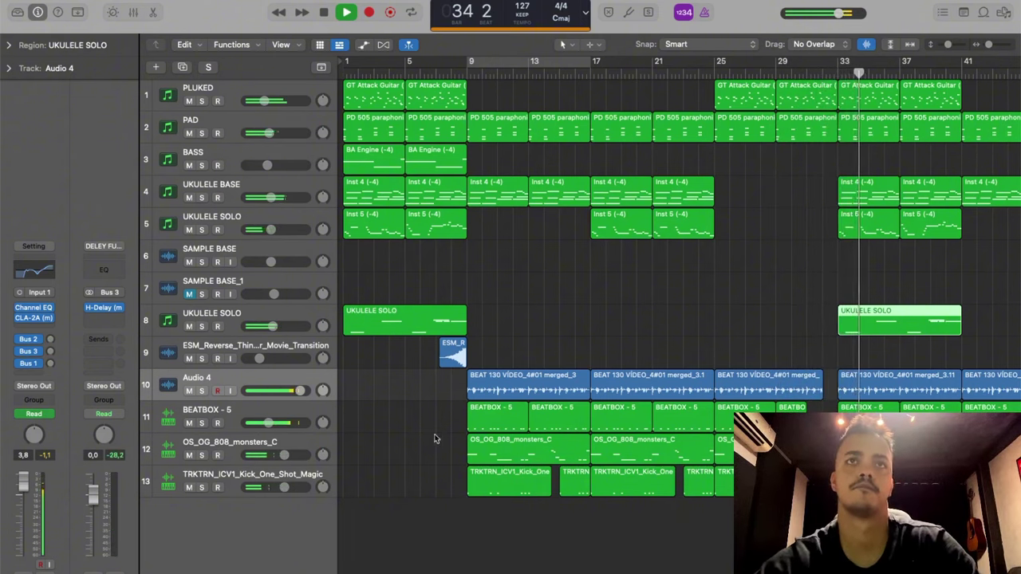
# Fit the whole song and all tracks in view, and set an active cycle range from bar 1 to about bar 15.
pyautogui.press('super+Left')
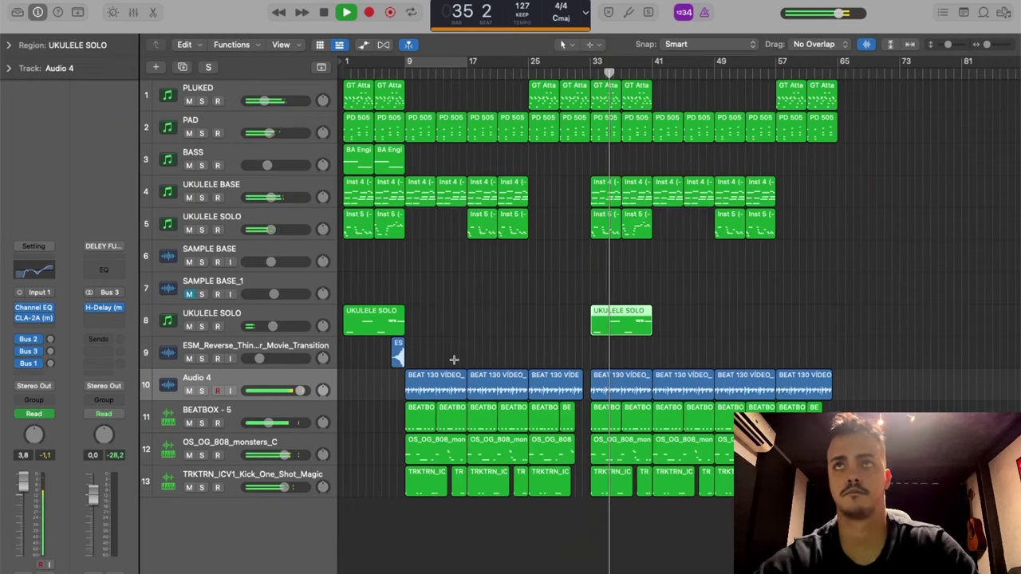
pyautogui.press('super+Up')
pyautogui.press('super+Up')
pyautogui.press('super+Up')
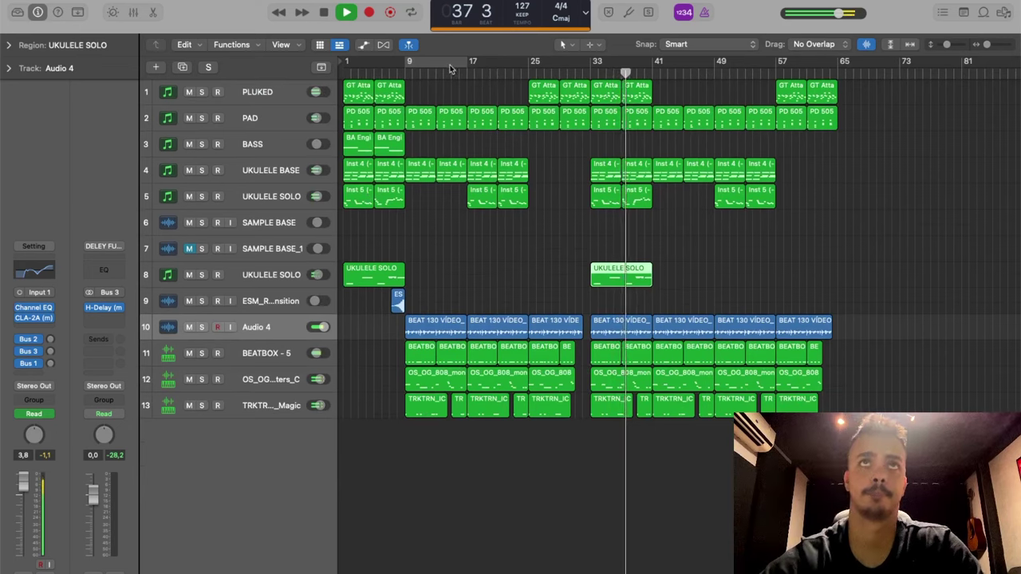
pyautogui.moveTo(451, 67); pyautogui.dragTo(344, 64)
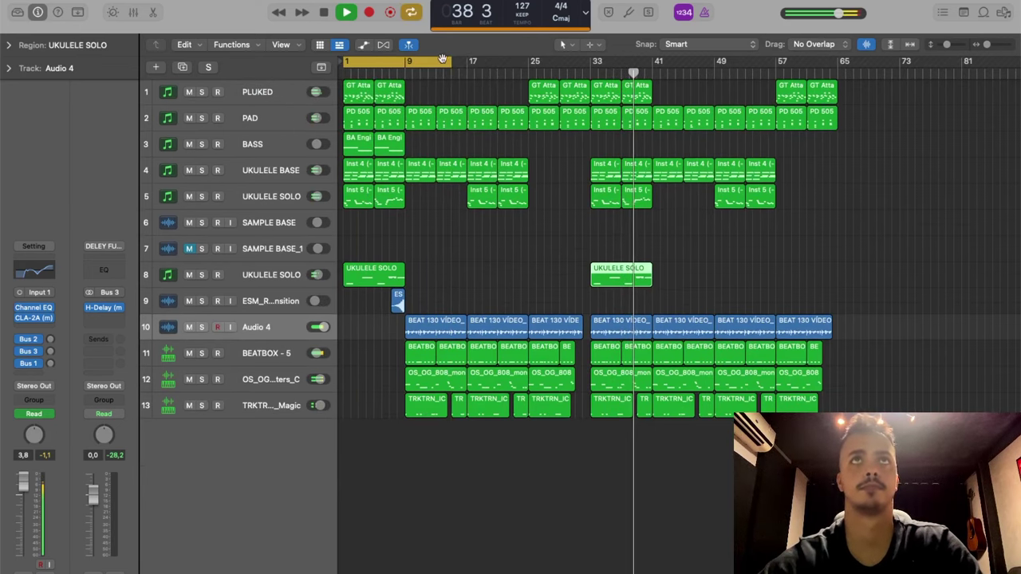